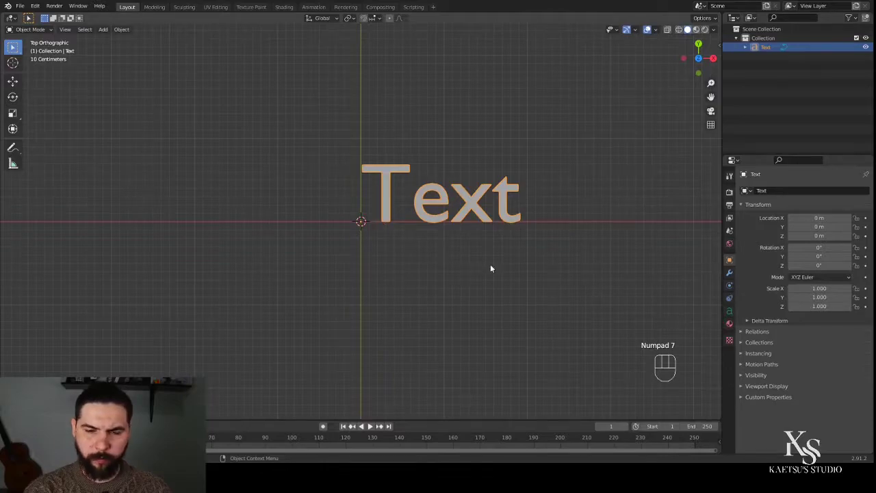
Step: Replace the default content of the text object with the single letter "K"
key("Tab")
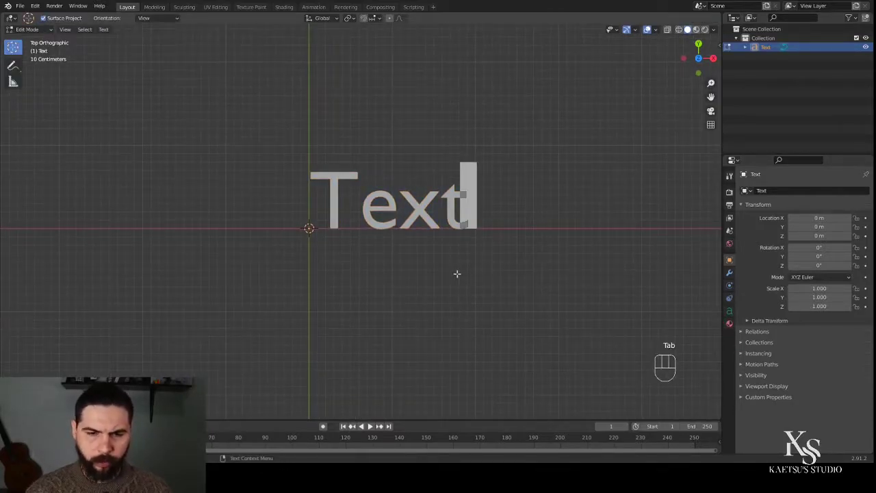
key("shift+Home")
type("K")
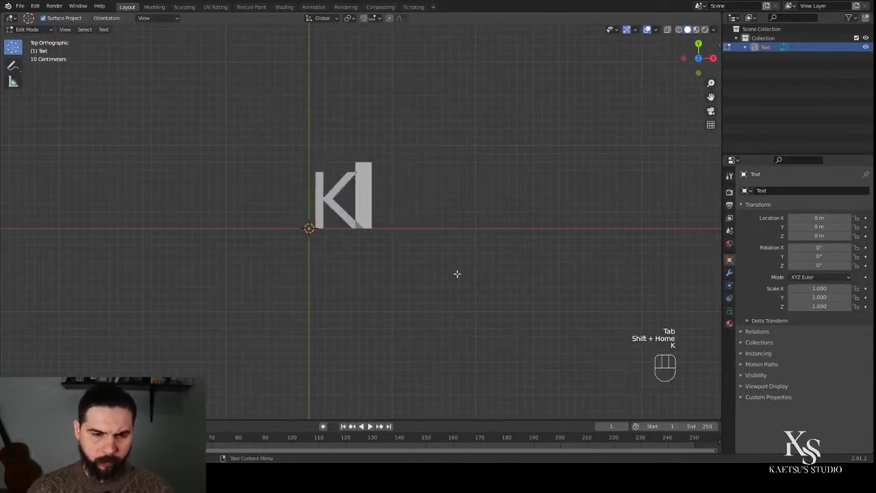
key("Tab")
Step: Load the ExodusDemo-St font as the regular font of the K text object
scroll(456, 273, "up", 3)
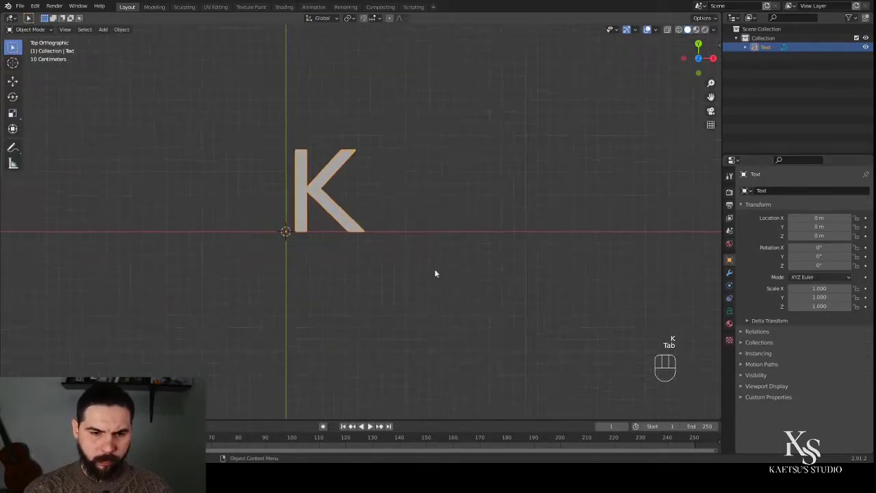
middle_click_drag(347, 273, 387, 292, "shift")
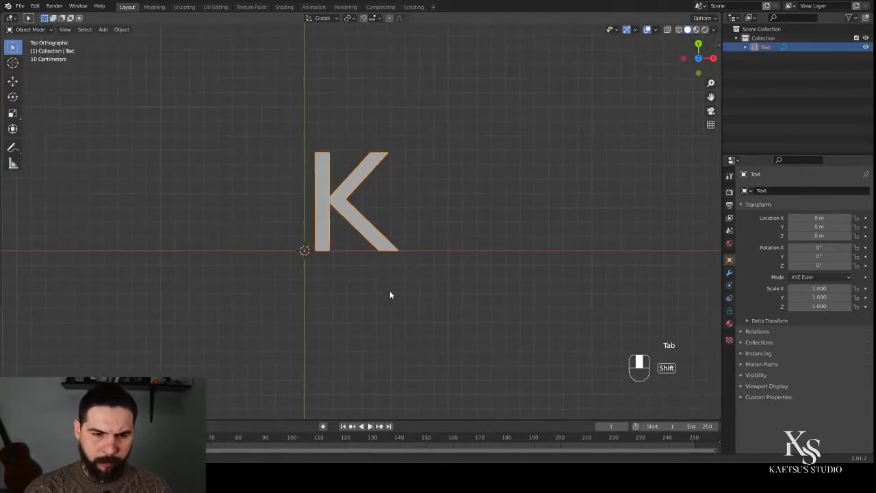
left_click(730, 313)
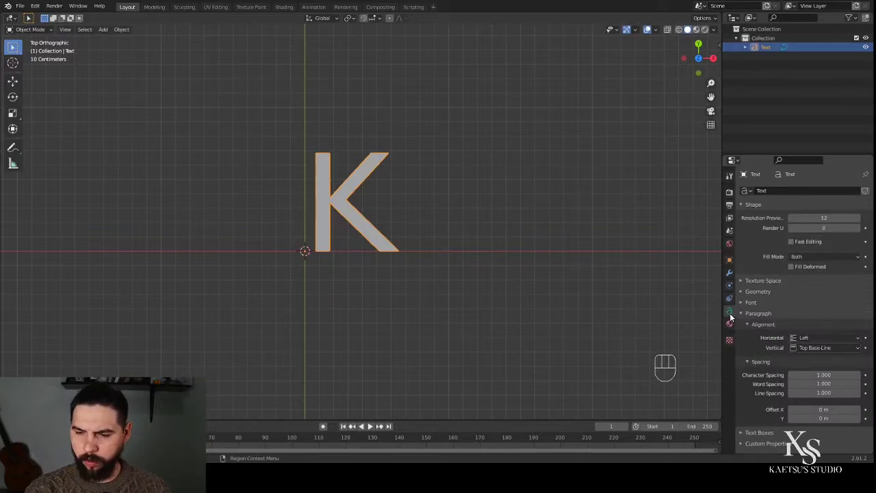
left_click(746, 303)
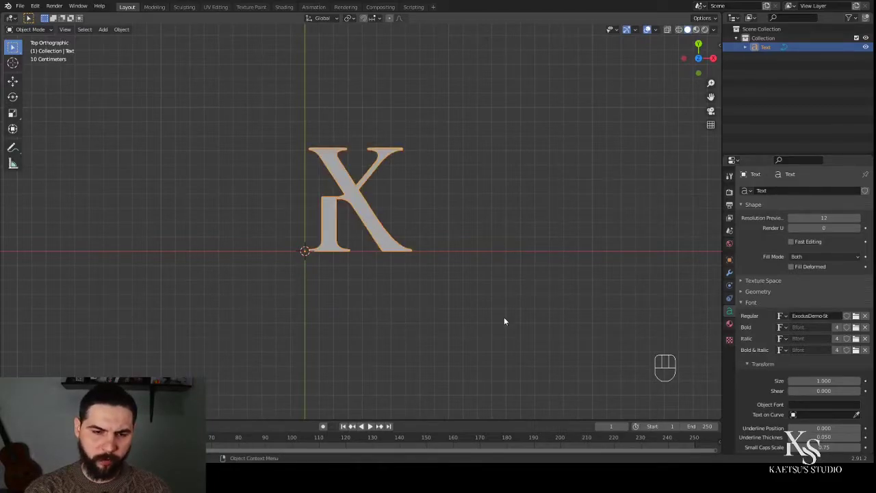
Step: Rotate the K text 90 degrees about the X axis so that it stands upright
scroll(505, 301, "up", 2)
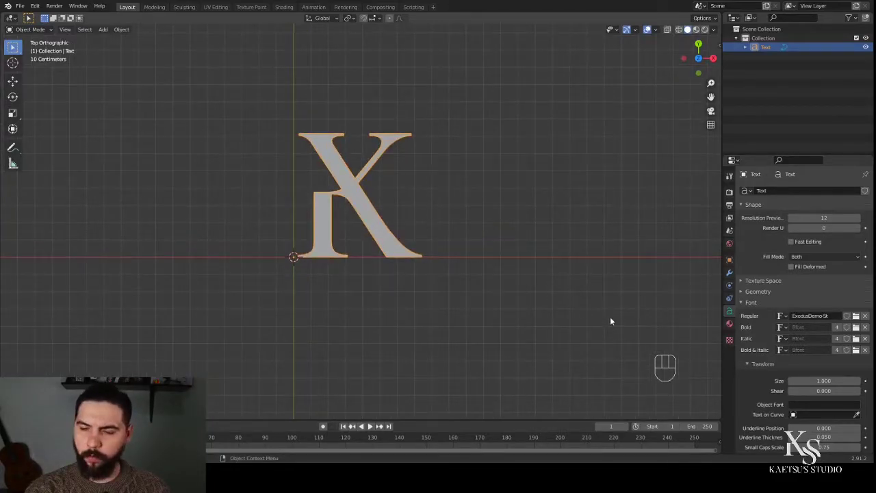
middle_click_drag(507, 345, 491, 261)
type("r")
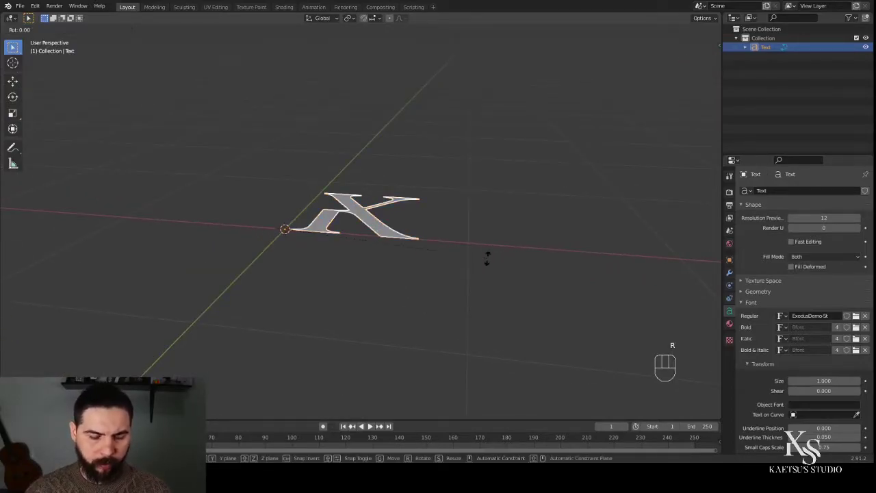
type("x90")
key("Return")
Step: Give the K text thickness with a geometry extrude of 0.034 m
key("KP_3")
scroll(488, 260, "up", 2)
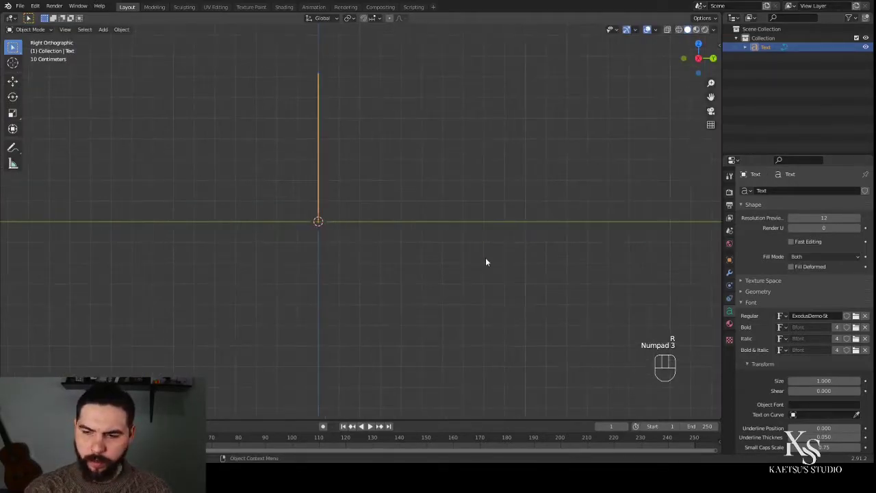
left_click(743, 293)
left_click_drag(824, 314, 843, 314, "shift")
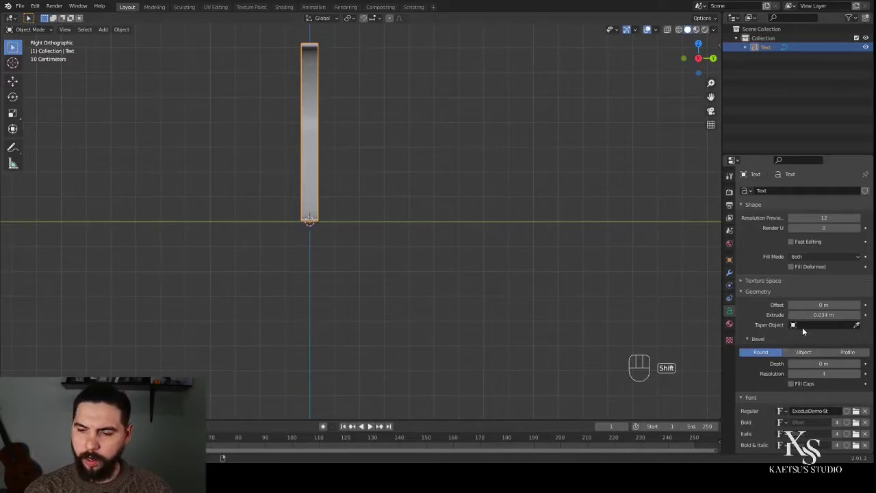
Step: Add a round bevel with a depth of 0.003 m to the edges of the K
mouse_move(358, 308)
middle_mouse_down()
mouse_move(351, 294)
mouse_move(364, 301)
middle_mouse_up()
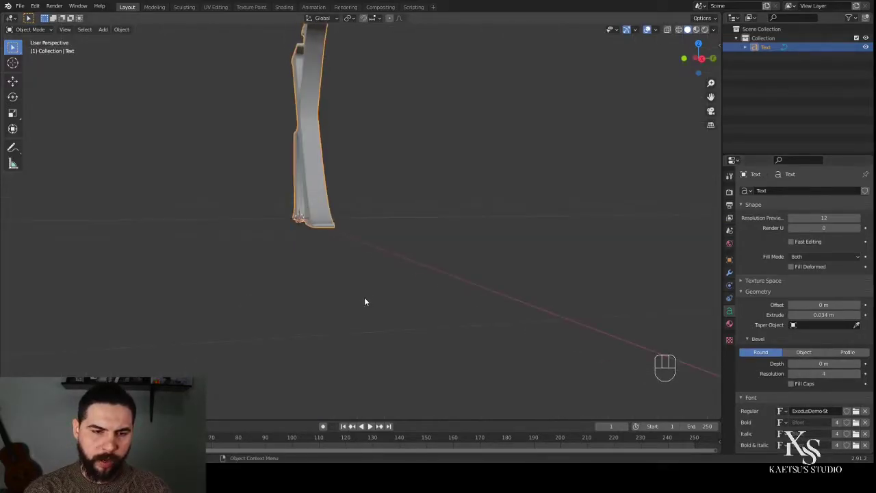
key("KP_Decimal")
scroll(336, 346, "up", 3)
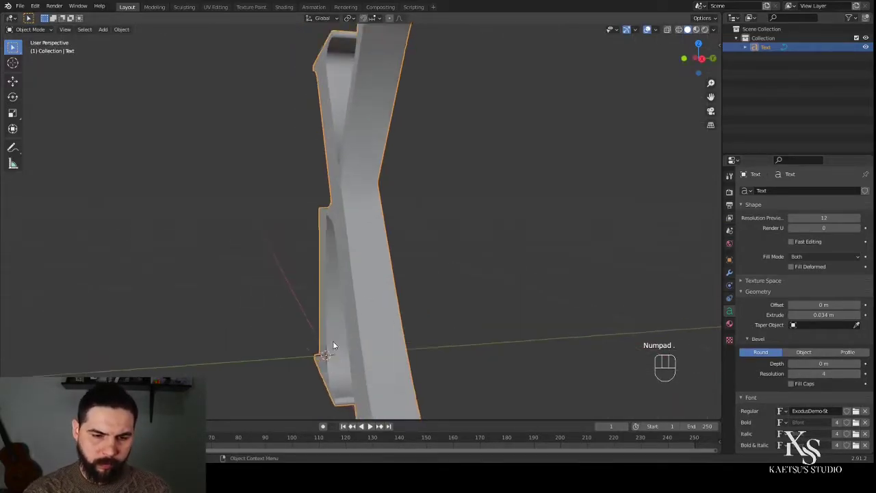
middle_click_drag(336, 345, 391, 264)
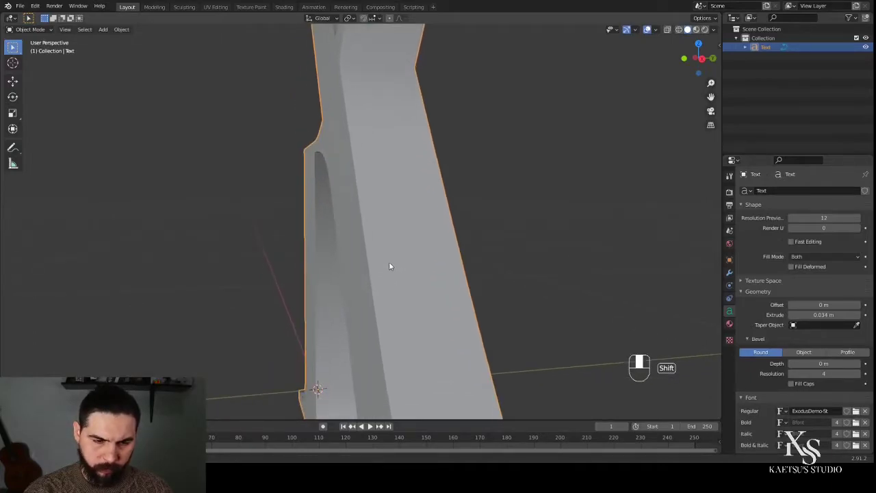
left_click_drag(814, 363, 814, 363, "shift")
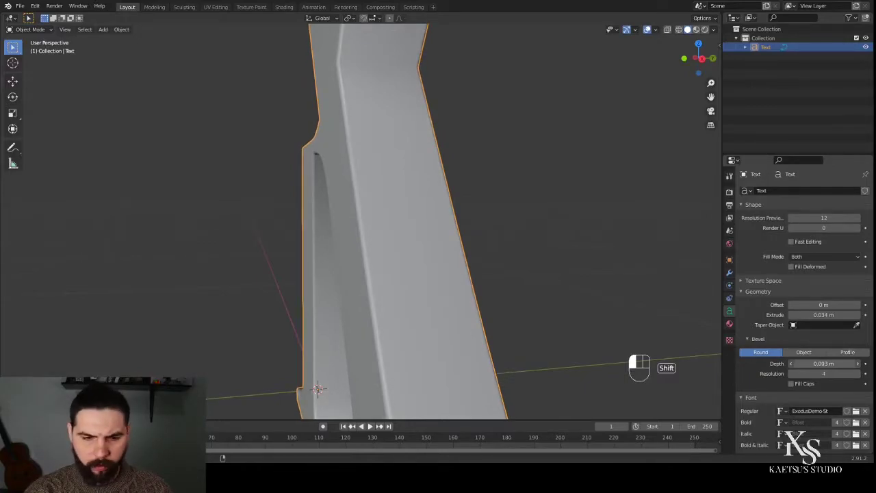
Step: Set both the horizontal and the vertical paragraph alignment of the K text to Center
middle_click_drag(499, 295, 540, 299)
scroll(533, 301, "down", 4)
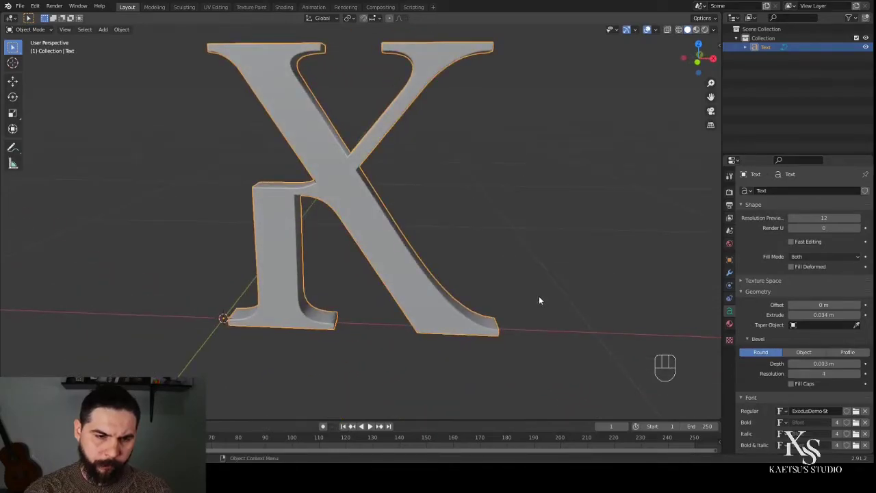
scroll(530, 299, "down", 2)
key("KP_1")
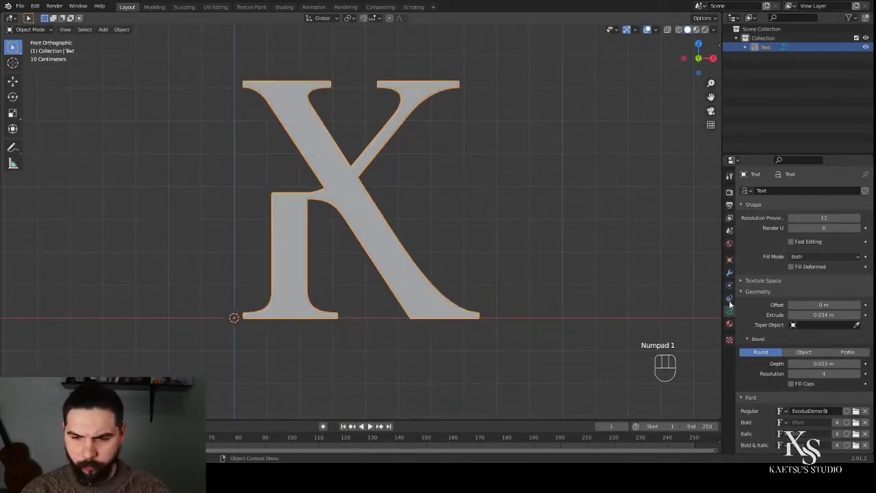
scroll(763, 383, "down", 6)
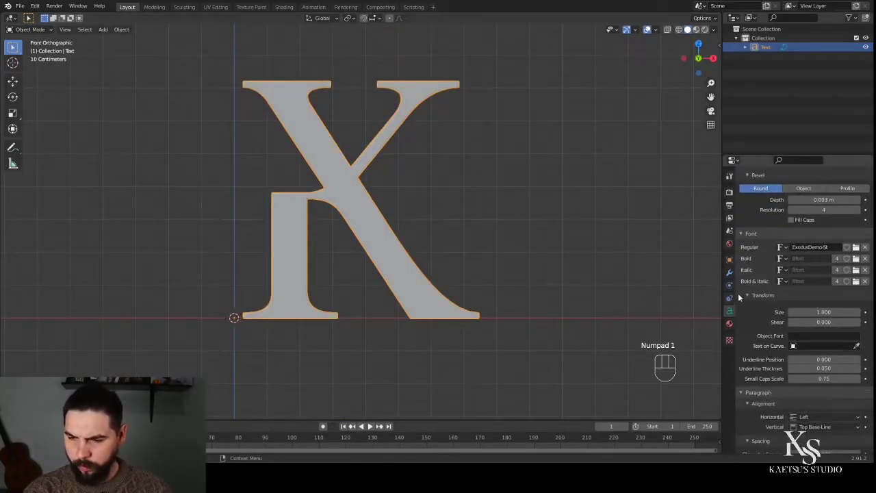
scroll(758, 377, "down", 2)
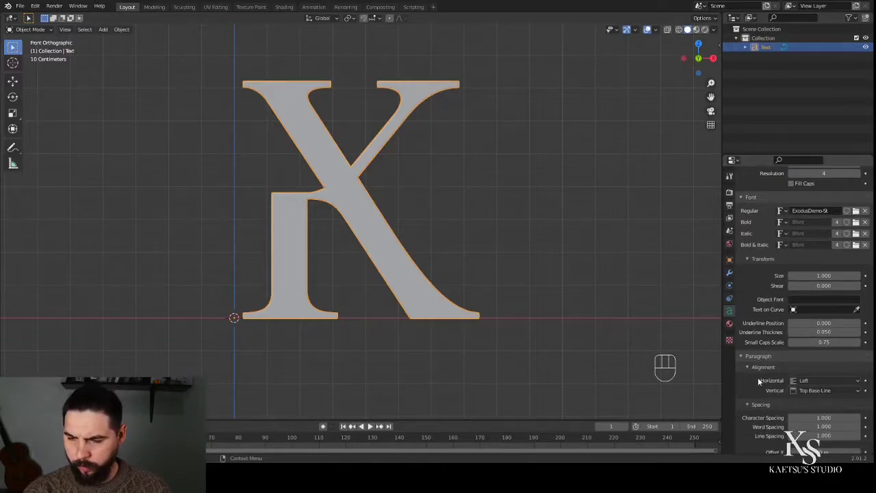
left_click(821, 380)
left_click(804, 395)
left_click(798, 389)
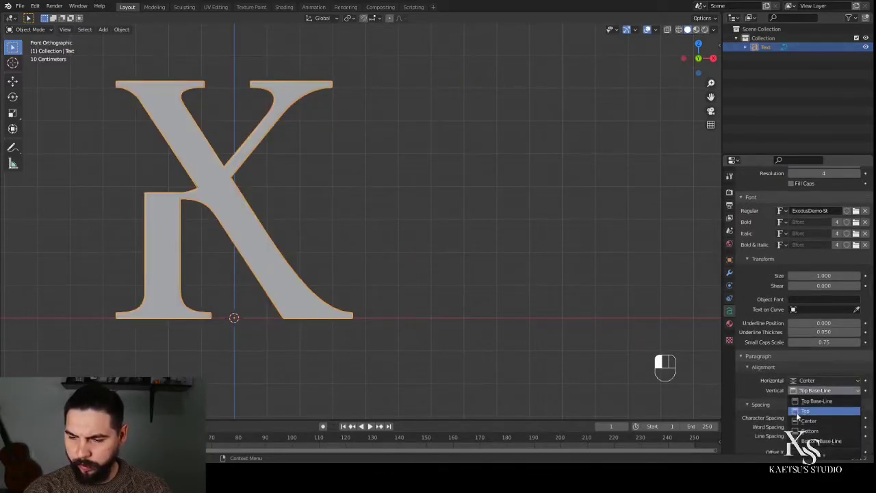
left_click(813, 392)
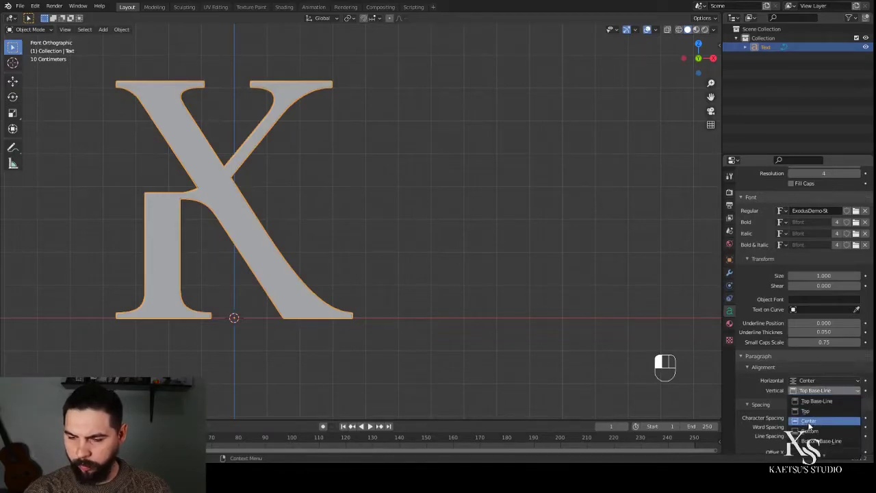
left_click(809, 421)
Step: Duplicate the K text in place and change the copy's content to "S"
scroll(336, 324, "down", 3)
middle_click_drag(407, 333, 422, 253, "shift")
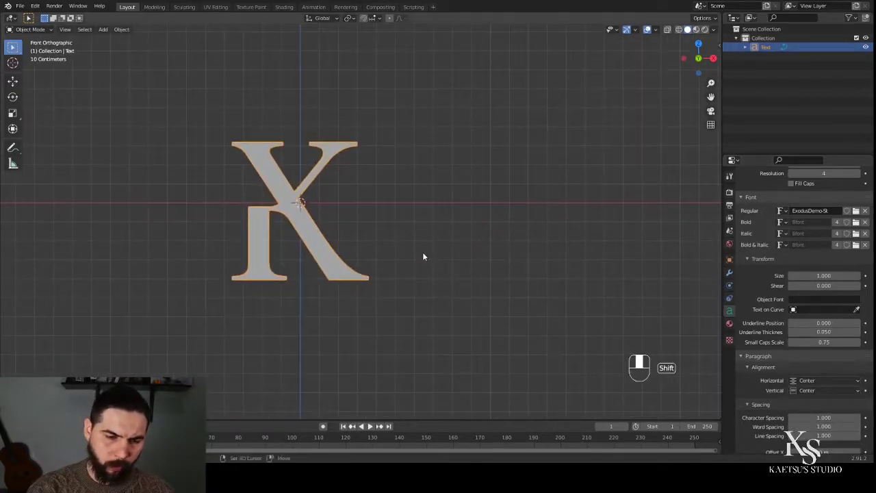
left_click(412, 283)
left_click(324, 266)
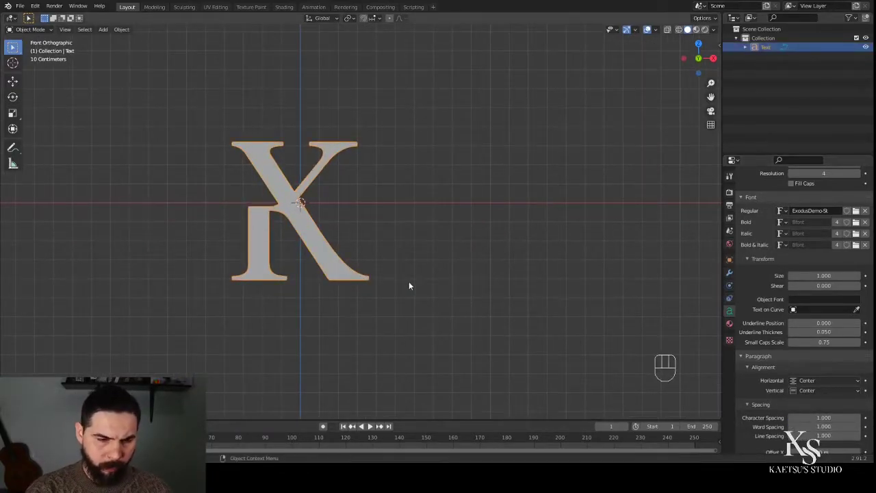
key("shift+d")
right_click(408, 285)
key("Tab")
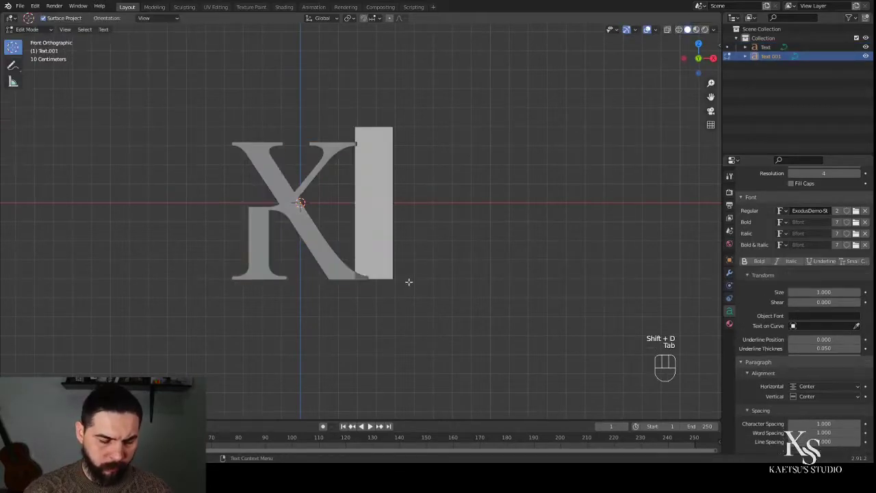
key("BackSpace")
type("S")
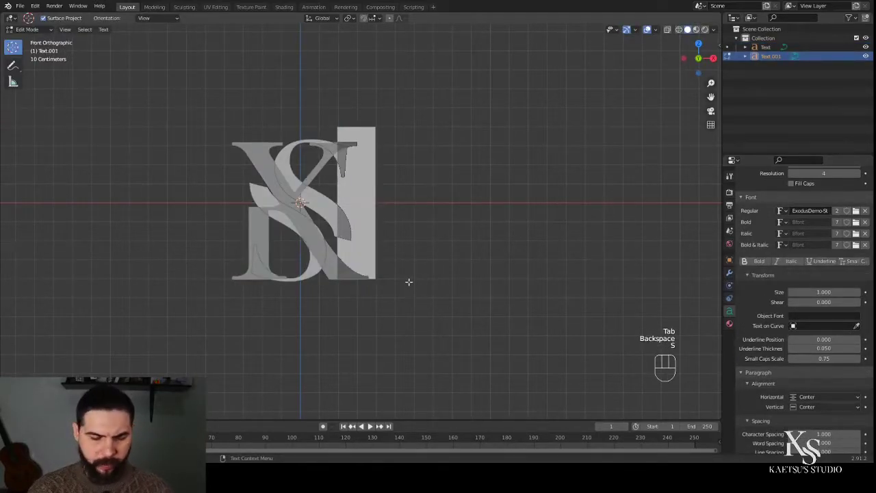
key("Tab")
Step: Move the S about 0.46 m along X and 0.25 m down in Z so it nestles against the K's lower leg
key("g")
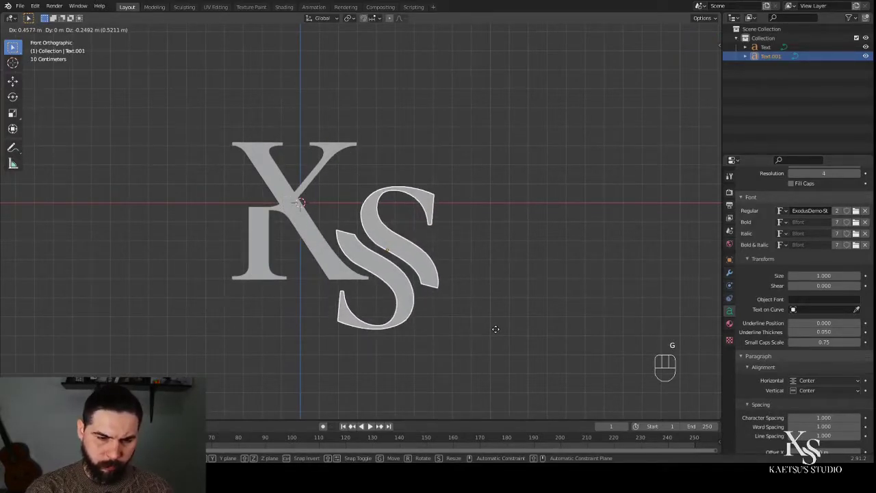
left_click(478, 328)
key("g")
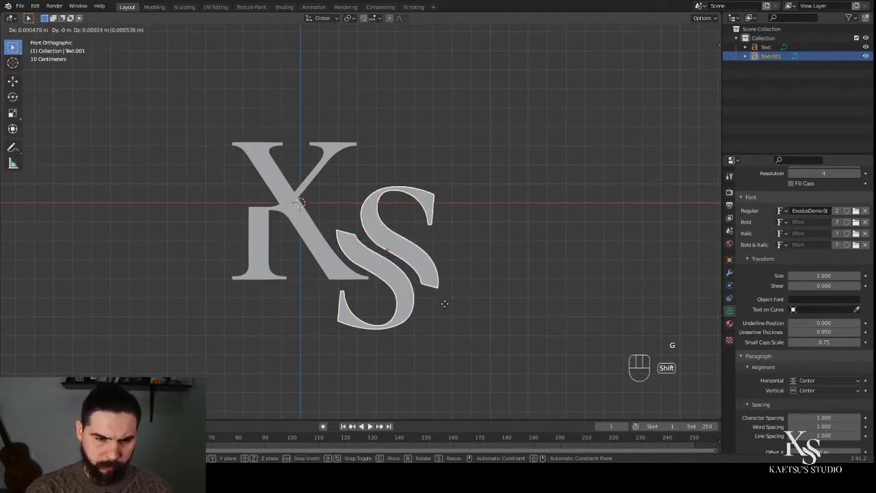
left_click(455, 293, "shift")
Step: Duplicate the K text and move the copy straight down along Z to just below the KS monogram
scroll(372, 358, "down", 3)
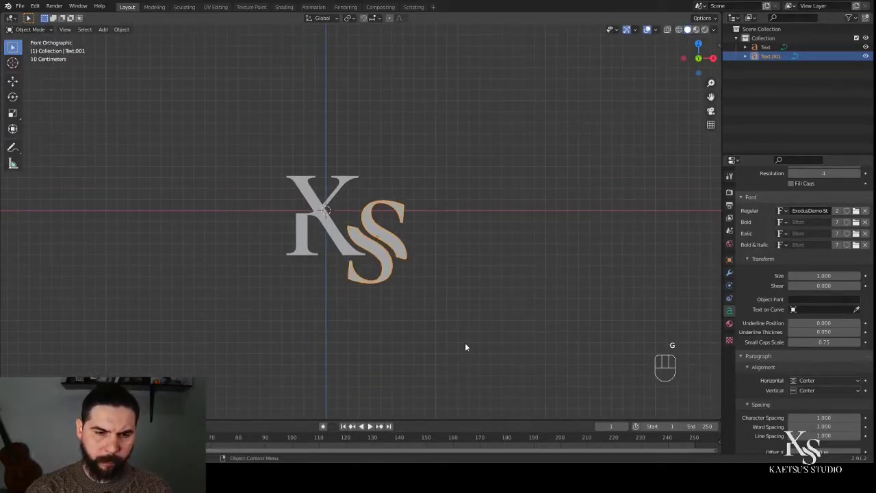
left_click(333, 233)
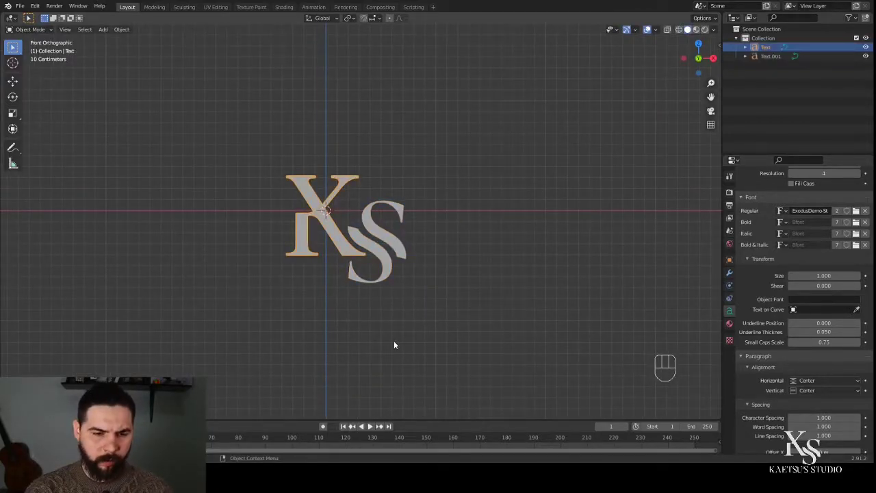
key("shift+d")
right_click(393, 340)
key("g")
key("z")
left_click(406, 59)
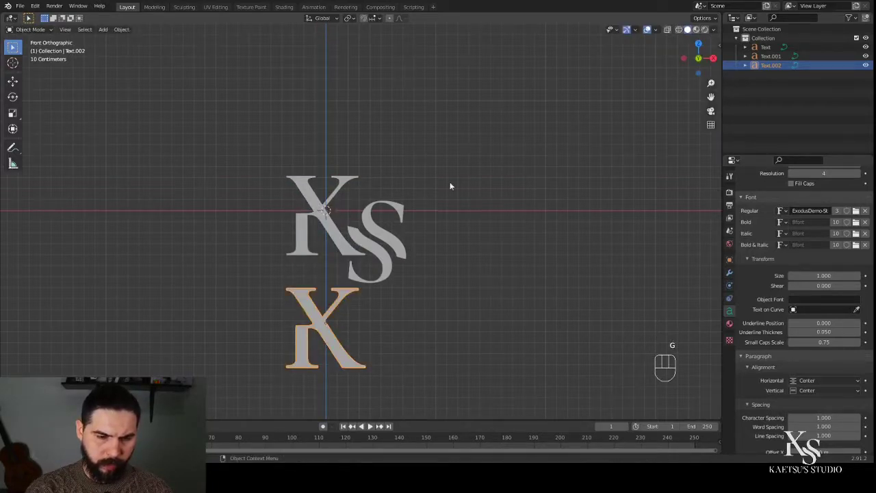
Step: Extend the text of the lower K copy to read "KAETSU'S STUDIO"
middle_click_drag(501, 344, 508, 288, "shift")
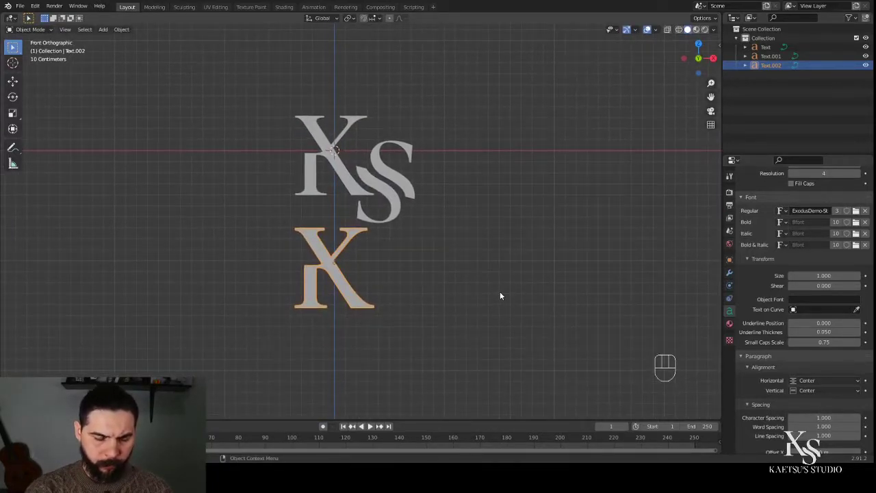
key("Tab")
type("AETU")
key("BackSpace")
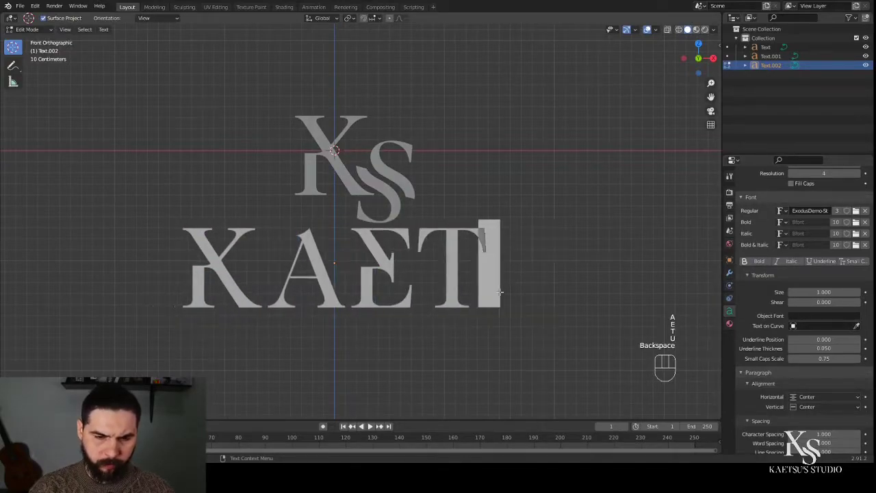
type("SU'S STUDIO")
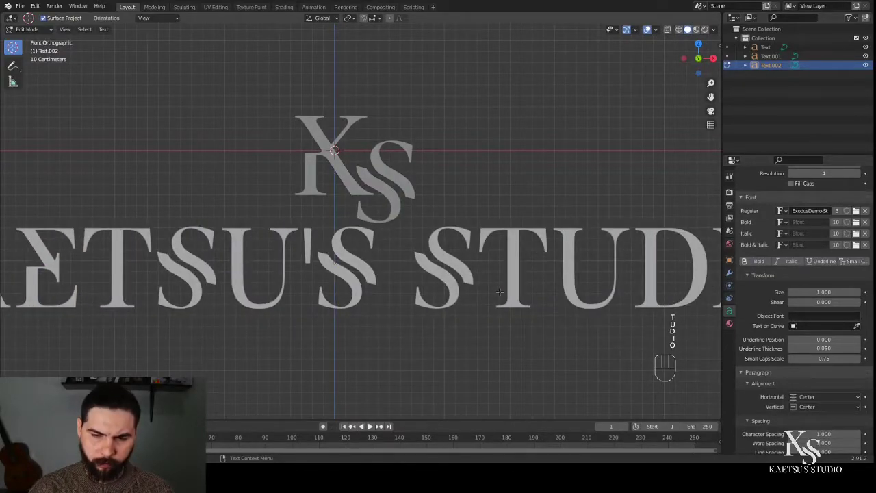
key("Tab")
scroll(500, 291, "down", 5)
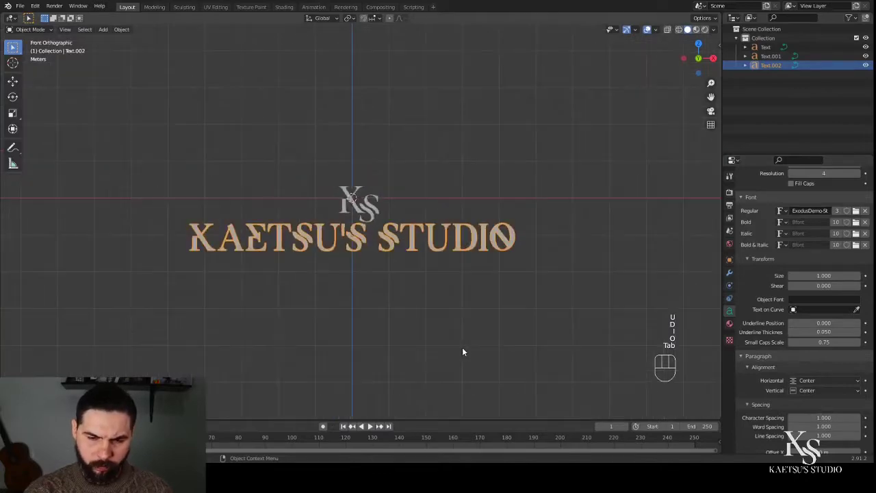
scroll(588, 350, "up", 3)
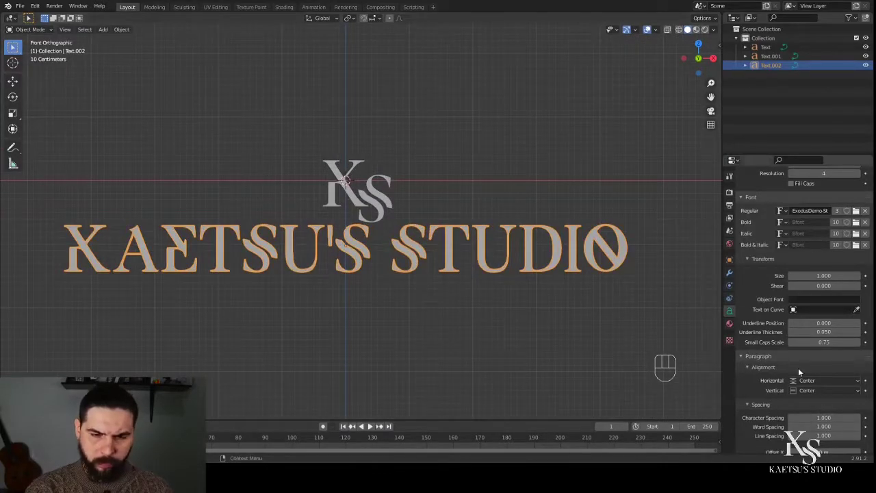
scroll(776, 361, "down", 2)
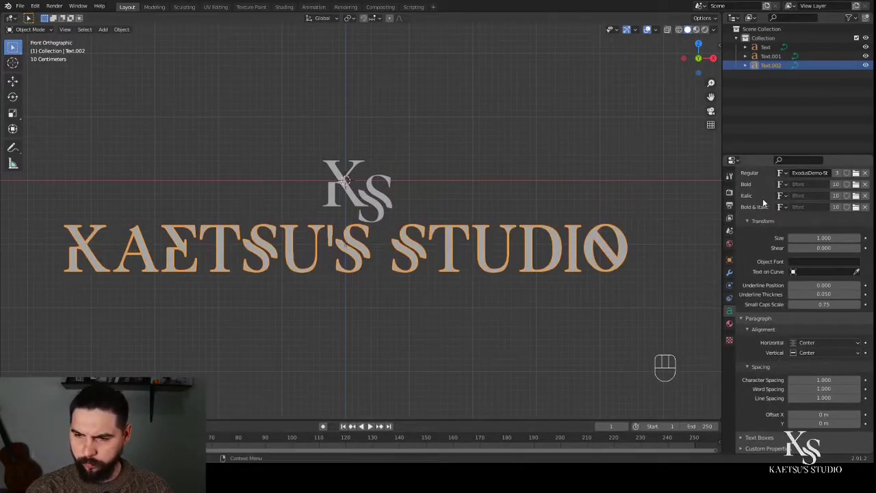
Step: Change the regular font of the KAETSU'S STUDIO text to the ExodusDemo-Sa font file
scroll(763, 198, "up", 2)
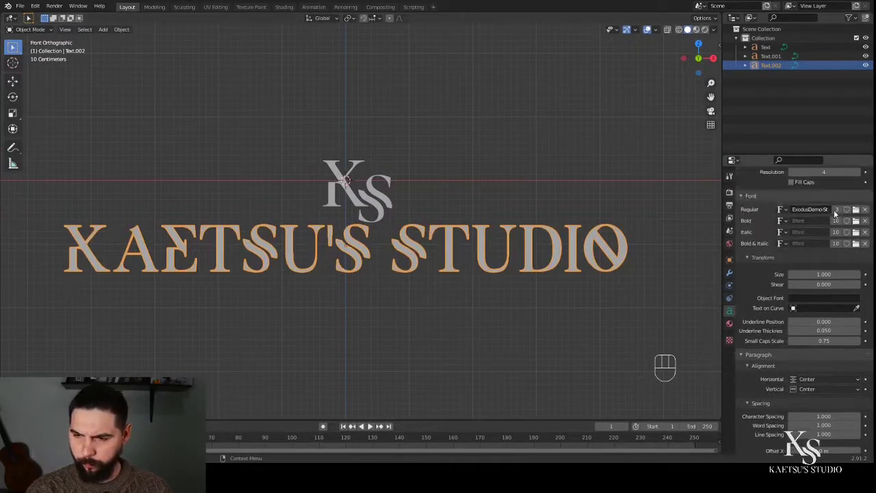
double_click(338, 141)
Step: Scale the KAETSU'S STUDIO text down to about a quarter size and move it up close beneath the KS monogram
key("s")
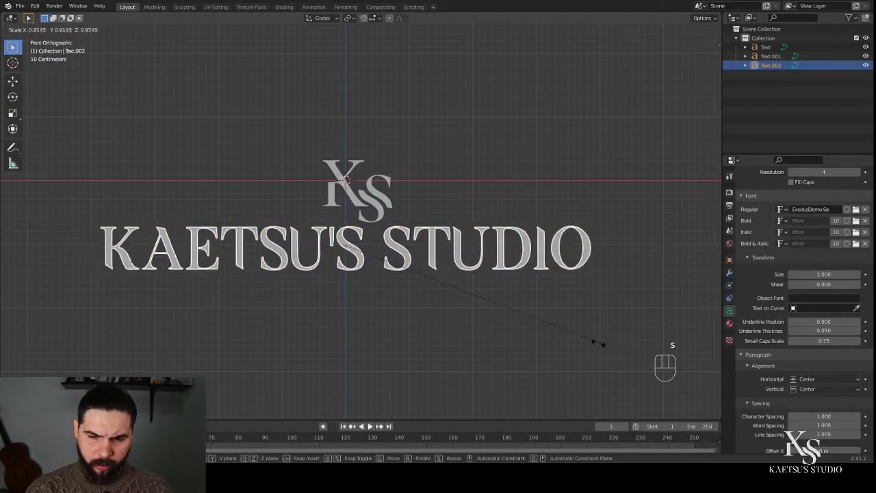
left_click(407, 296)
key("g")
left_click(461, 280)
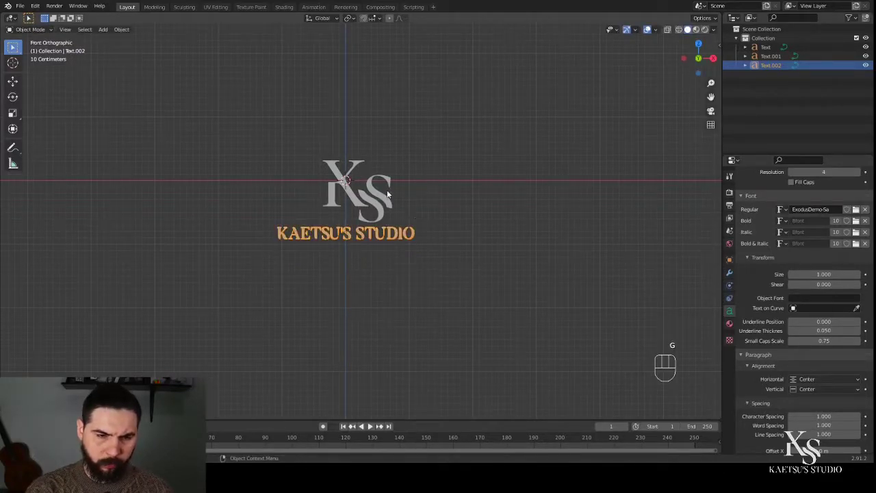
left_click(491, 282)
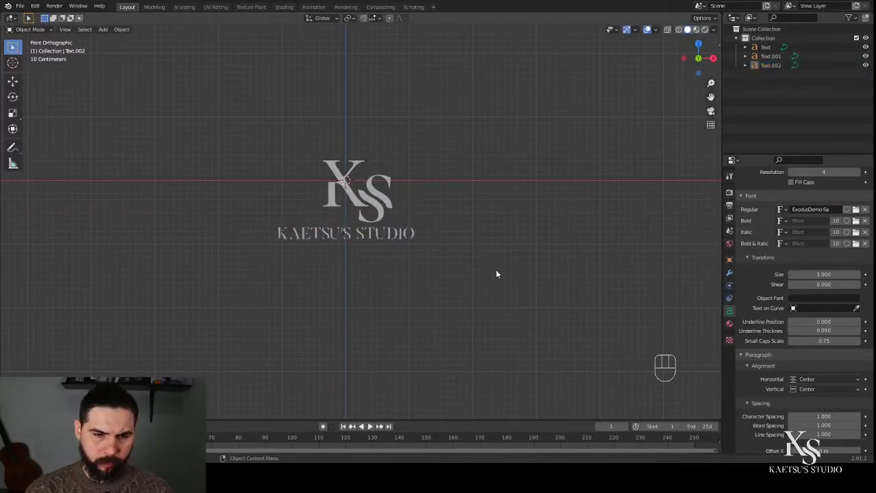
Step: Add a camera in front view and, from the side, move it back along negative Y in front of the logo
key("KP_1")
key("shift+a")
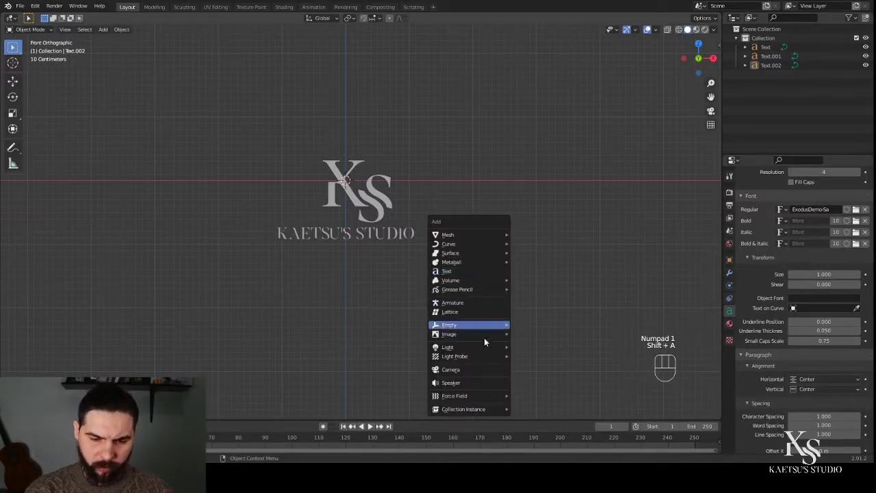
left_click(469, 370)
key("KP_3")
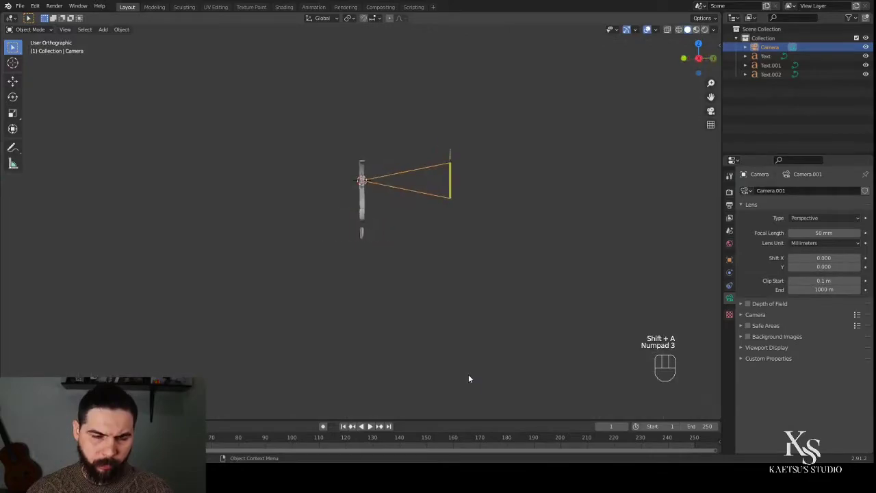
key("g")
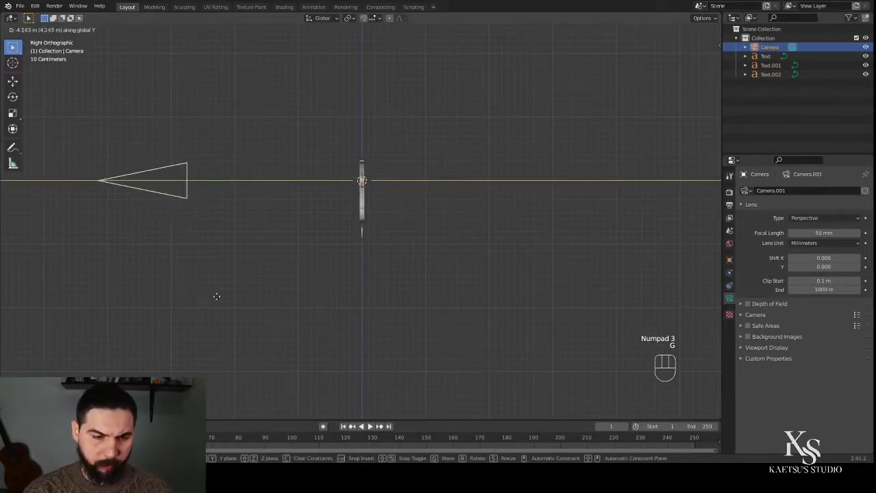
left_click(231, 294)
Step: Set the camera's focal length to 35 mm
left_click(822, 233)
type("35")
key("Return")
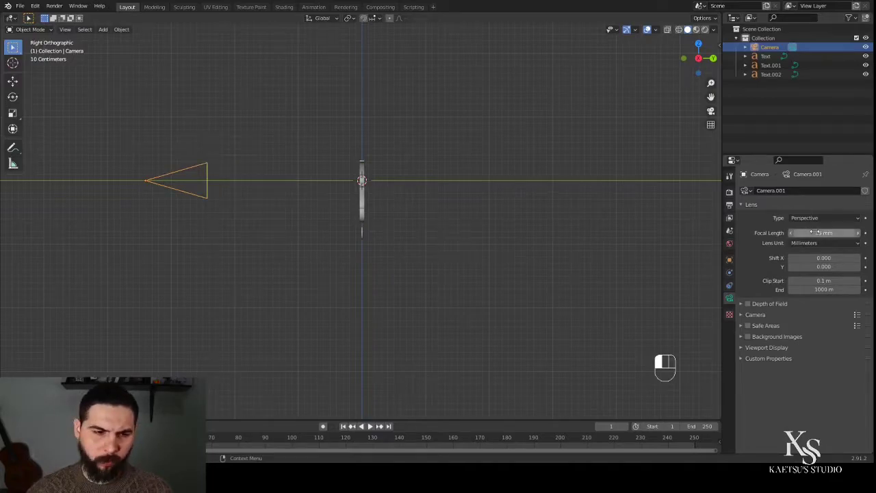
Step: Look through the camera and enable its Thirds and Center composition guides
key("KP_0")
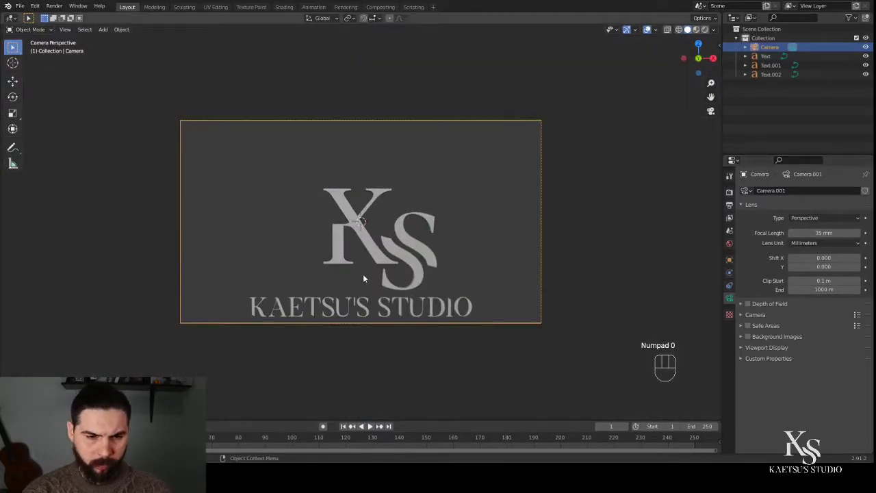
left_click(742, 347)
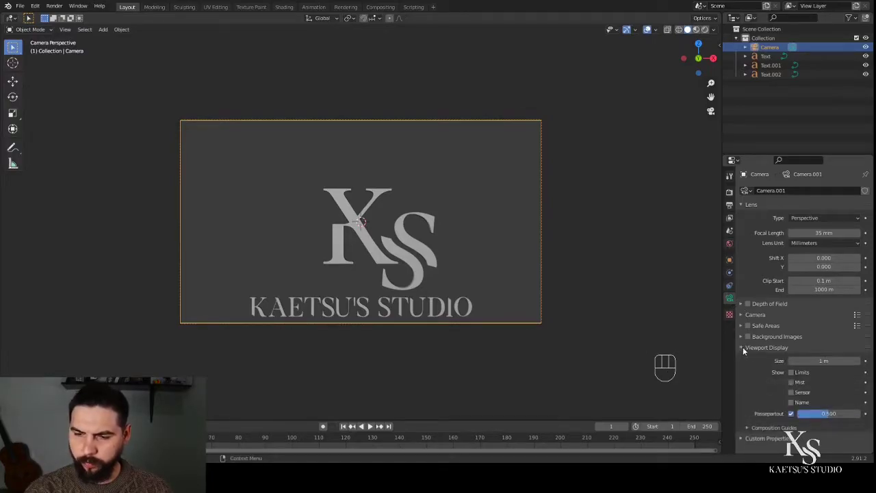
left_click(749, 426)
scroll(746, 410, "down", 3)
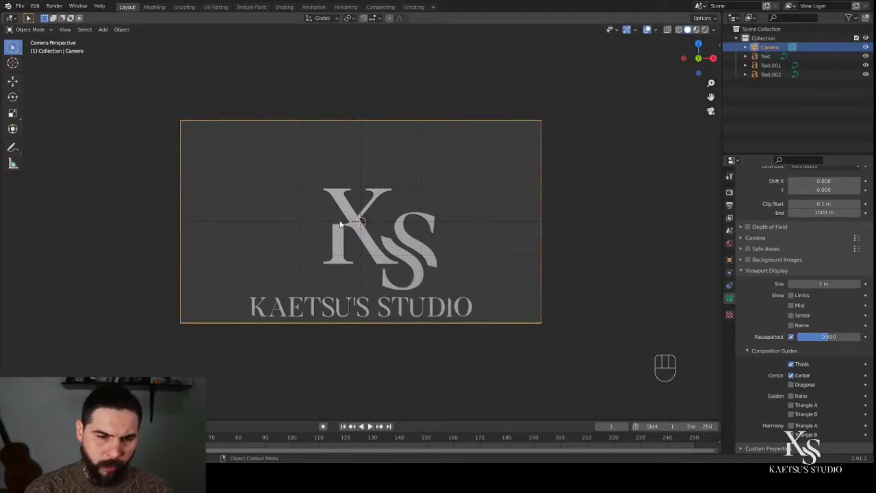
Step: Select the K and S together and move them about 0.17 m along negative X to centre the monogram
left_click(356, 227)
left_click(411, 244, "shift")
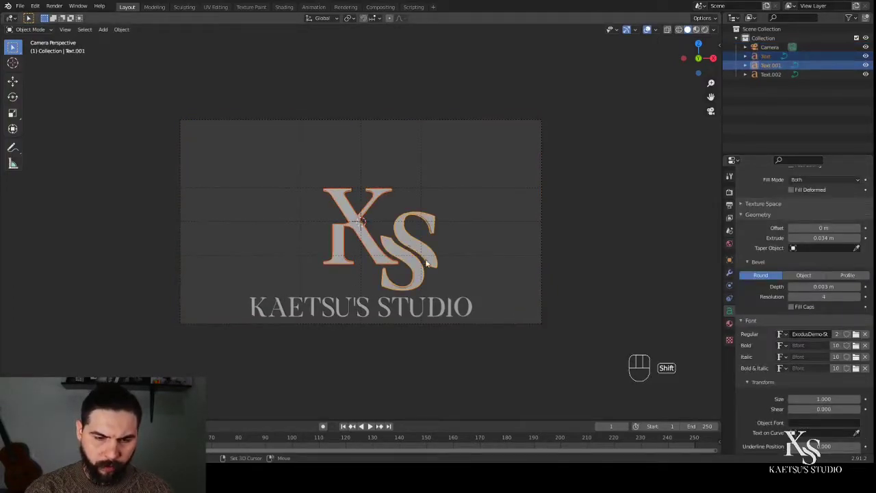
key("g")
key("x")
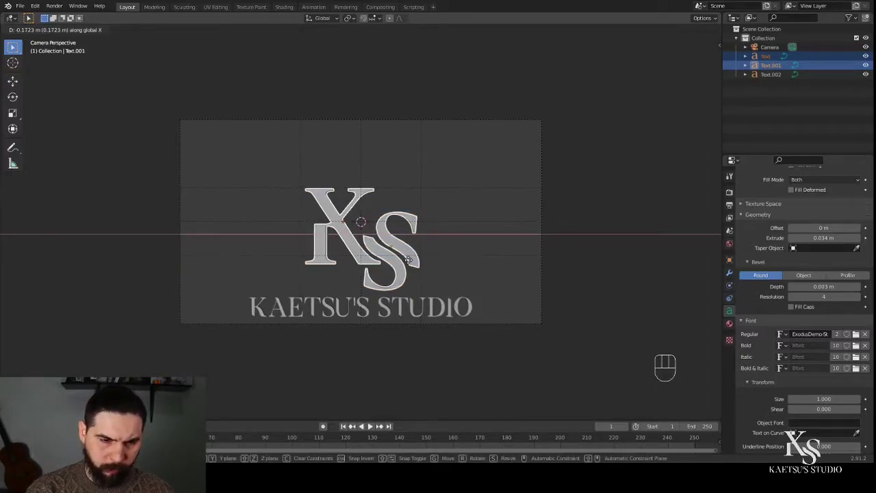
left_click(395, 282)
Step: Raise the K and S together about 0.15 m along Z in the camera frame
scroll(395, 283, "up", 1)
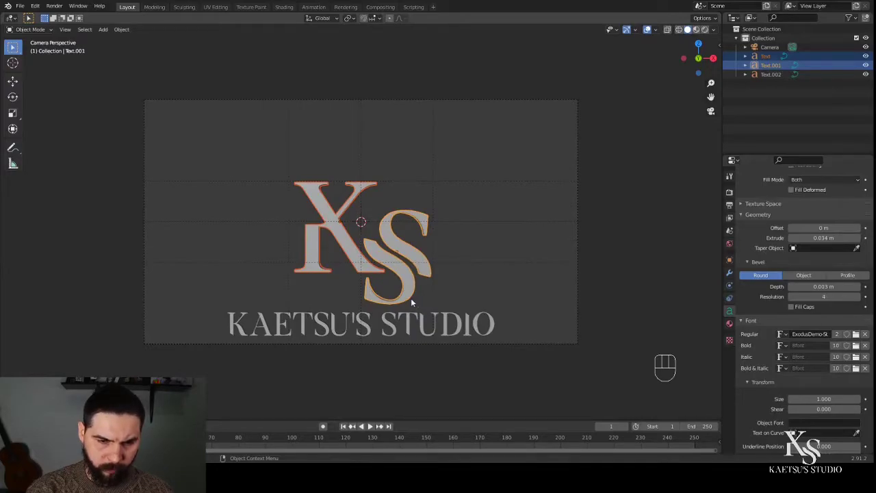
scroll(410, 299, "up", 1)
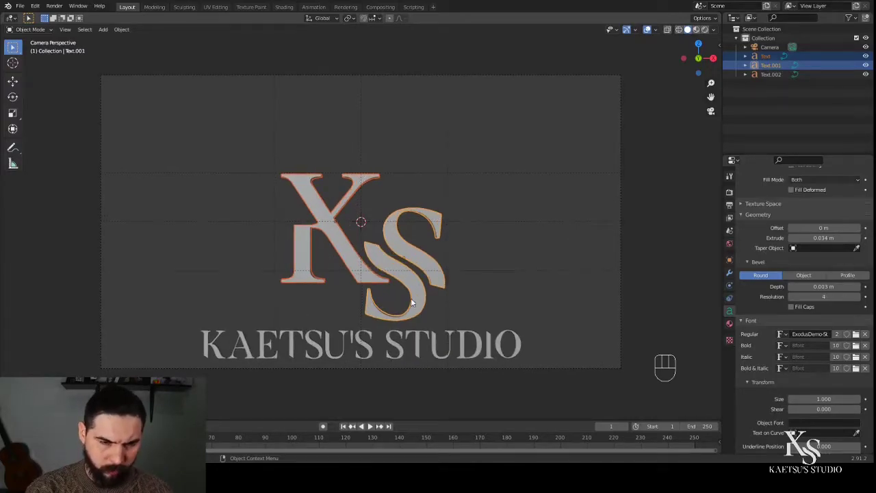
key("g")
key("z")
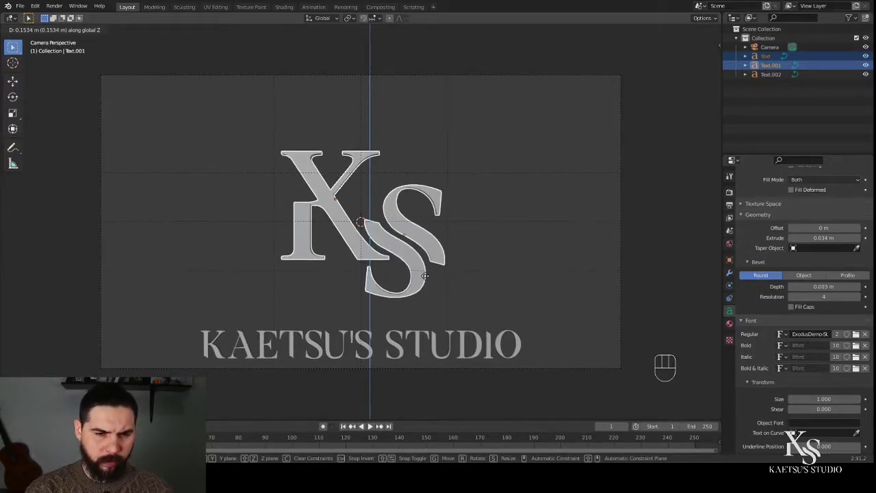
left_click(424, 275)
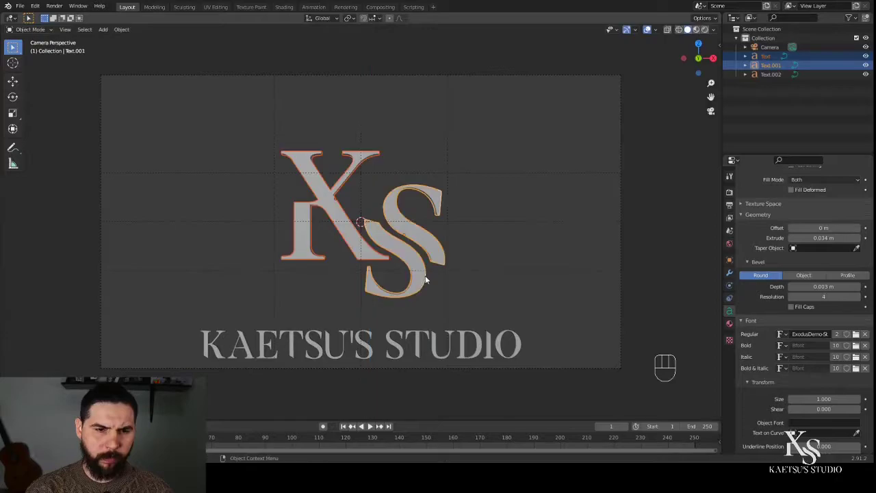
Step: Move the KAETSU'S STUDIO text up along Z until it sits just below the S
left_click(398, 344)
key("g")
key("z")
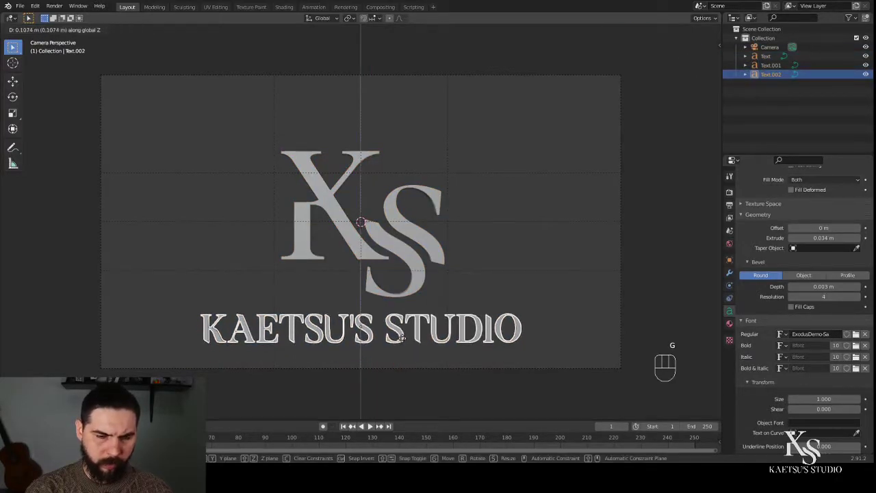
left_click(405, 330)
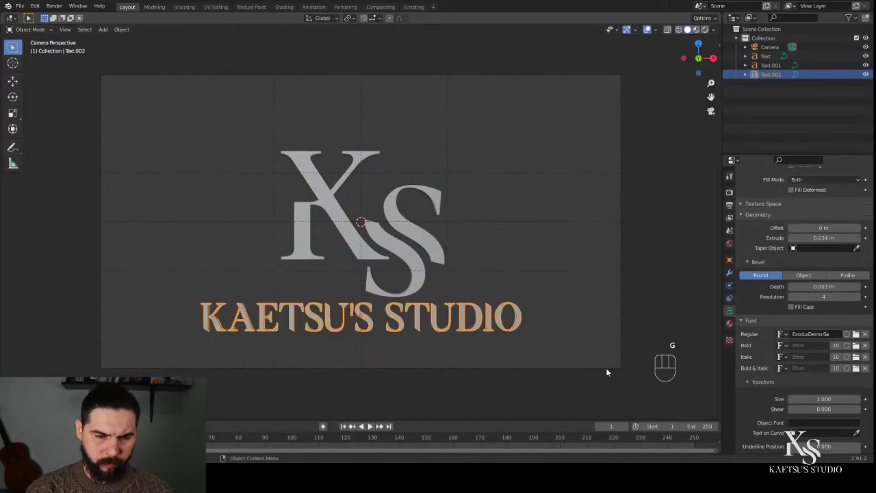
Step: Select the camera and move it farther back along Y to leave more margin around the logo
left_click(588, 368)
scroll(534, 359, "down", 4)
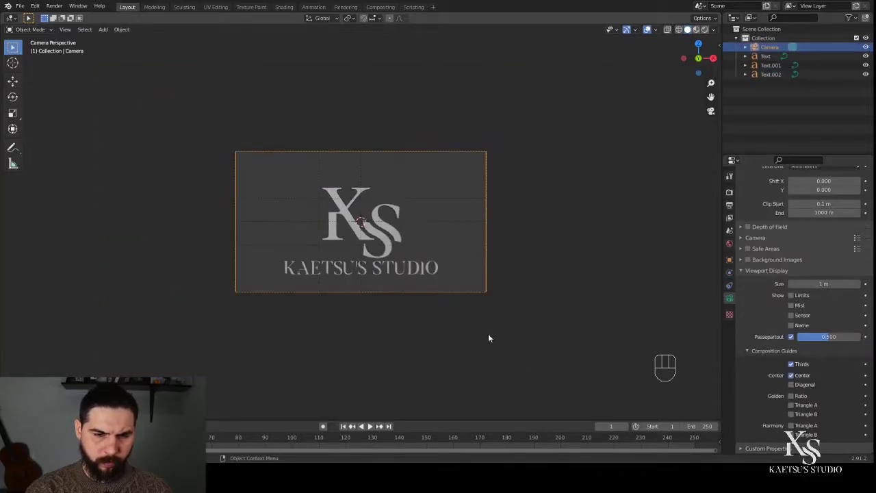
scroll(479, 334, "up", 2)
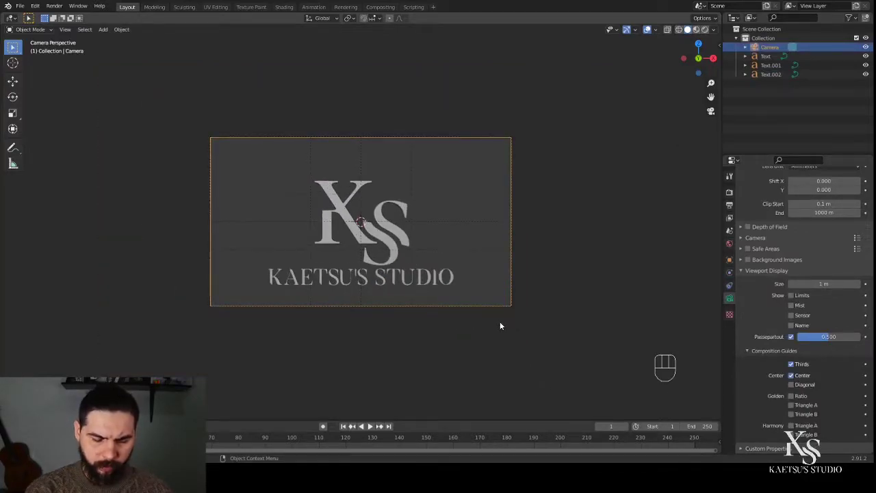
key("g")
key("y")
left_click(498, 291)
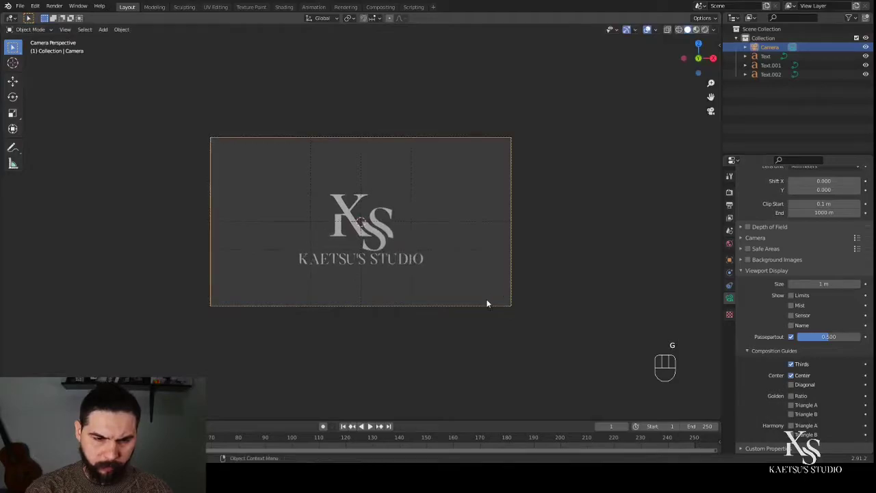
Step: Move the camera about 0.12 m forward along Y to tighten the framing slightly, then deselect it
scroll(390, 273, "up", 4)
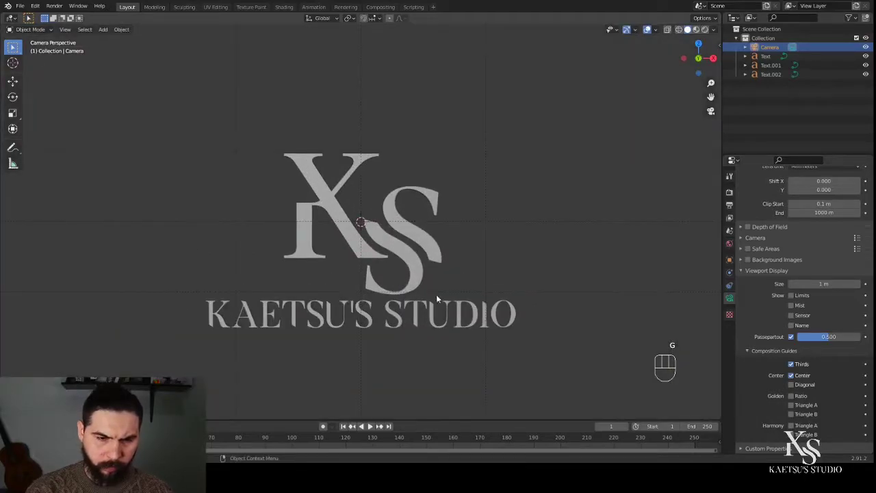
key("g")
key("y")
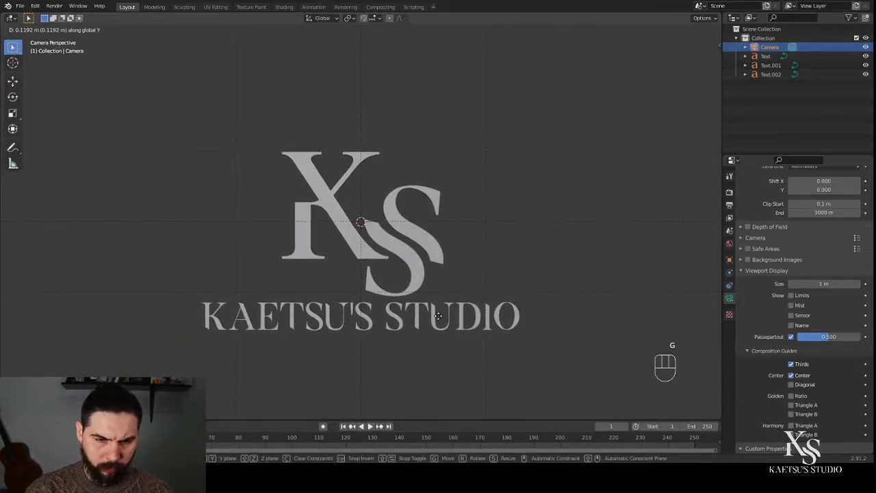
left_click(446, 325)
scroll(450, 328, "down", 4)
scroll(481, 333, "up", 2)
left_click(483, 315)
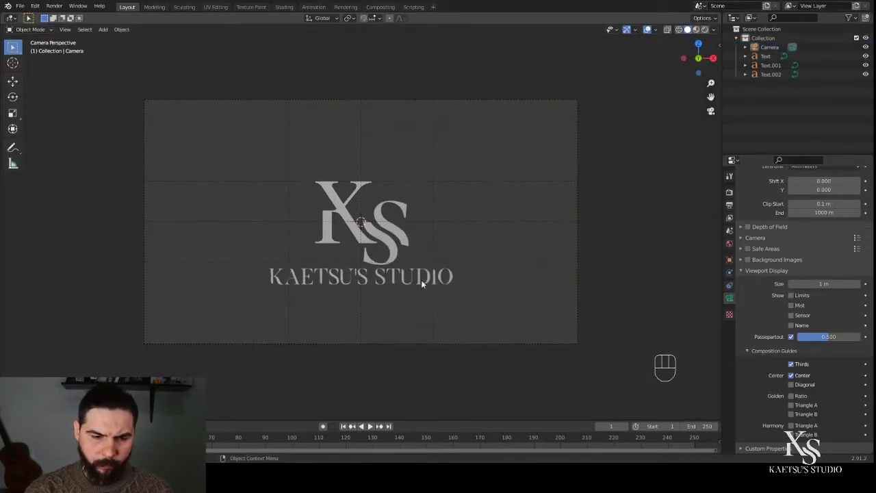
Step: Apply the scale of the KAETSU'S STUDIO text
left_click(421, 282)
scroll(458, 336, "up", 2)
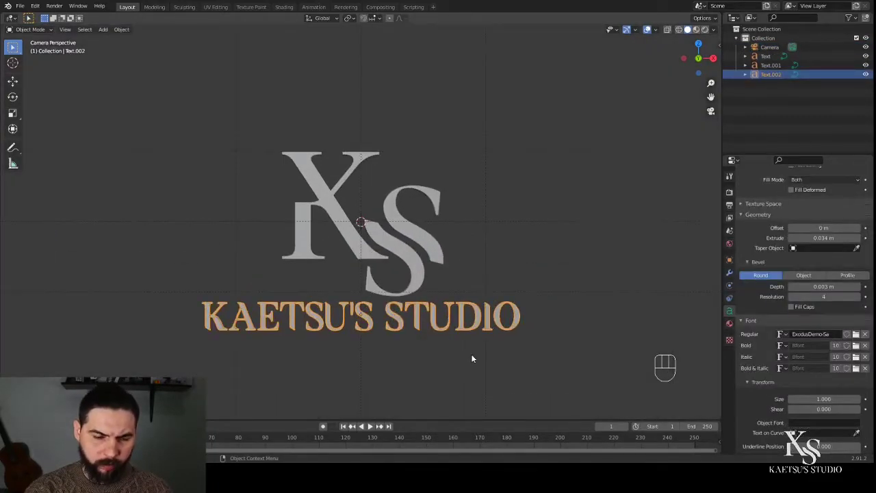
key("ctrl+a")
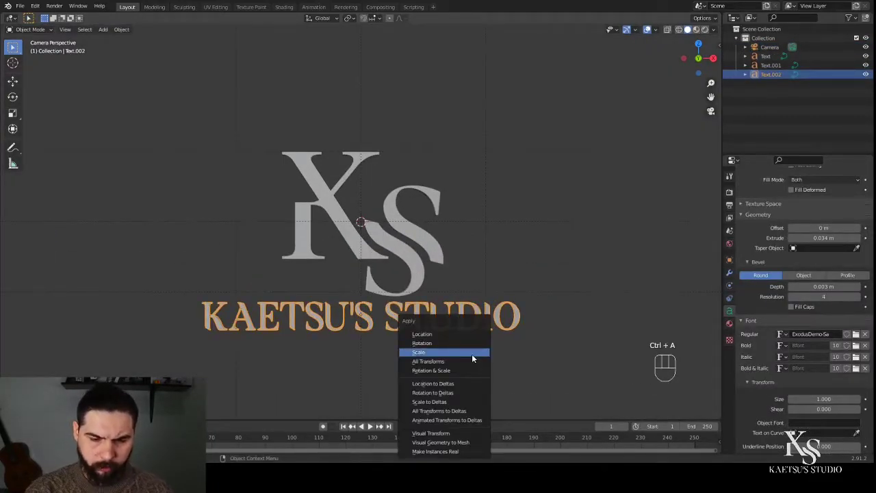
left_click(472, 353)
Step: Reduce the extrusion of the KAETSU'S STUDIO text to 0.012 m, judging its thickness from the side
middle_click_drag(602, 342, 513, 265)
key("KP_3")
scroll(503, 335, "up", 2)
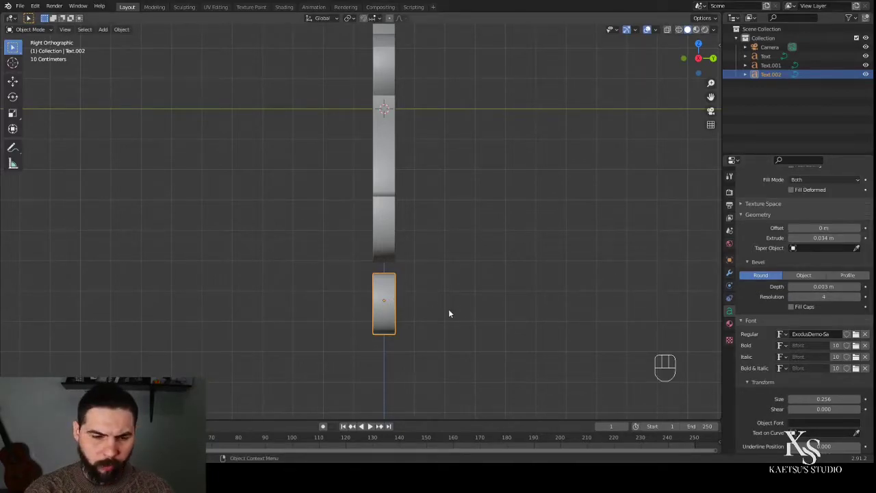
left_click_drag(823, 237, 798, 237, "shift")
Step: Set the bevel depth of the KAETSU'S STUDIO text to 0.001 m
middle_click_drag(445, 314, 431, 277)
scroll(460, 317, "up", 2)
middle_click_drag(431, 277, 487, 214, "shift")
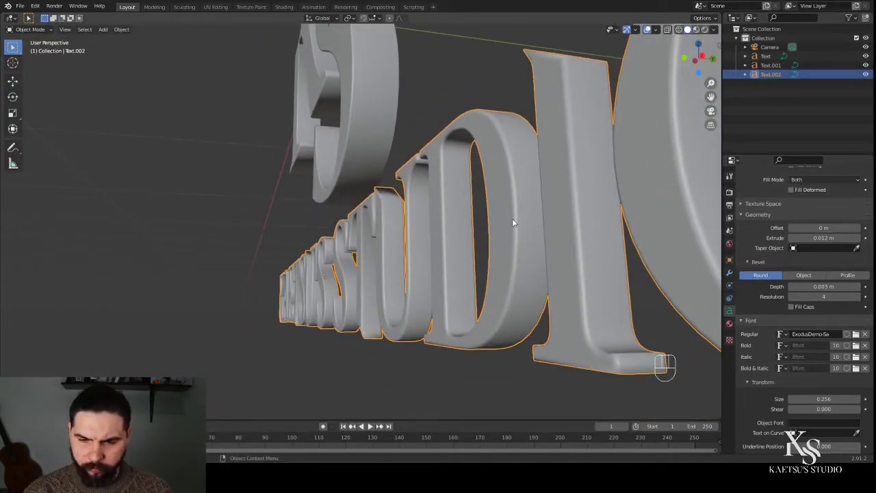
mouse_move(823, 286)
left_mouse_down("shift")
mouse_move(804, 286)
mouse_move(830, 286)
mouse_move(816, 289)
left_mouse_up("shift")
left_click(818, 288)
type("0.001")
key("Return")
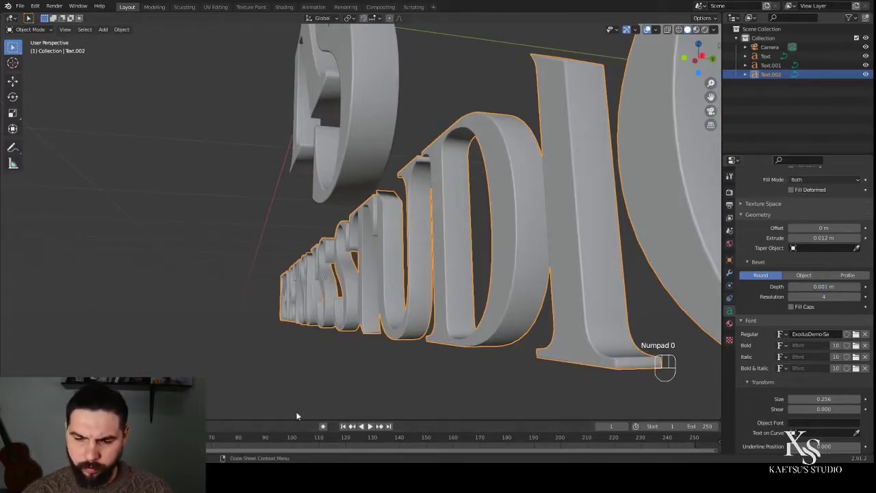
Step: Check the logo's framing through the camera with nothing selected
key("KP_0")
key("KP_0")
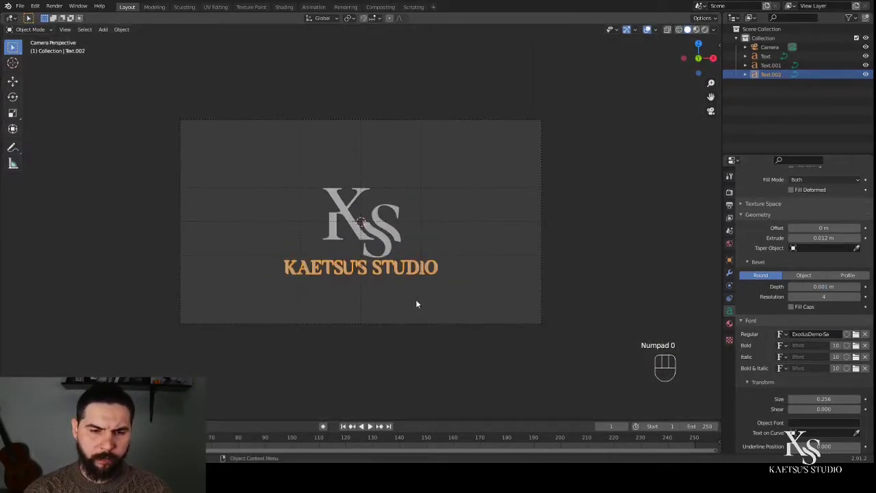
left_click(389, 288)
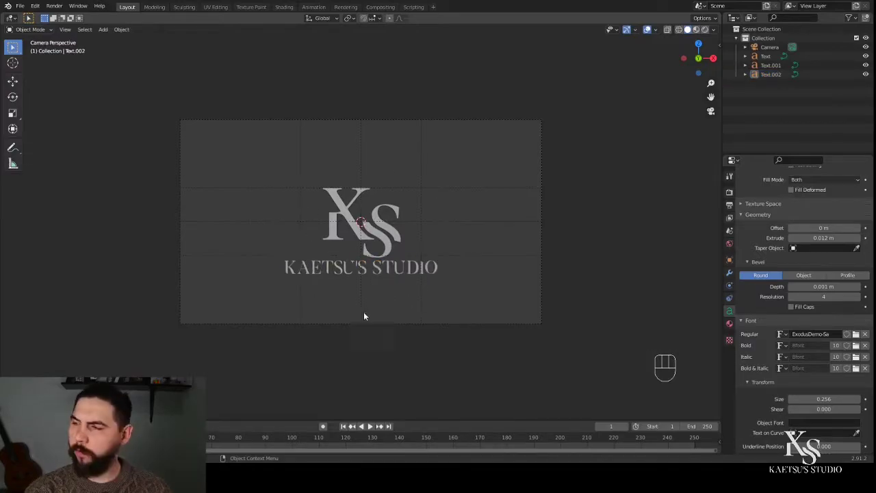
scroll(464, 316, "down", 2)
scroll(474, 304, "up", 1)
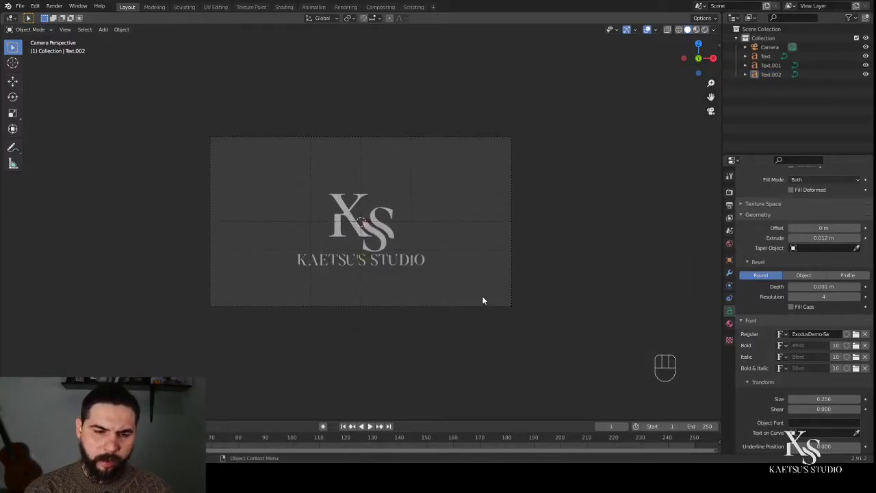
Step: Insert a Location keyframe for the camera at frame 1, viewing the scene from the right side
left_click(505, 302)
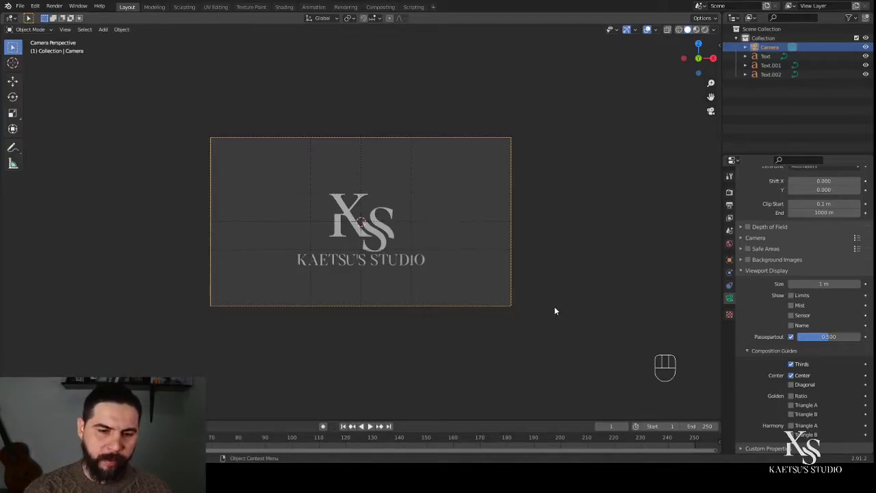
key("KP_3")
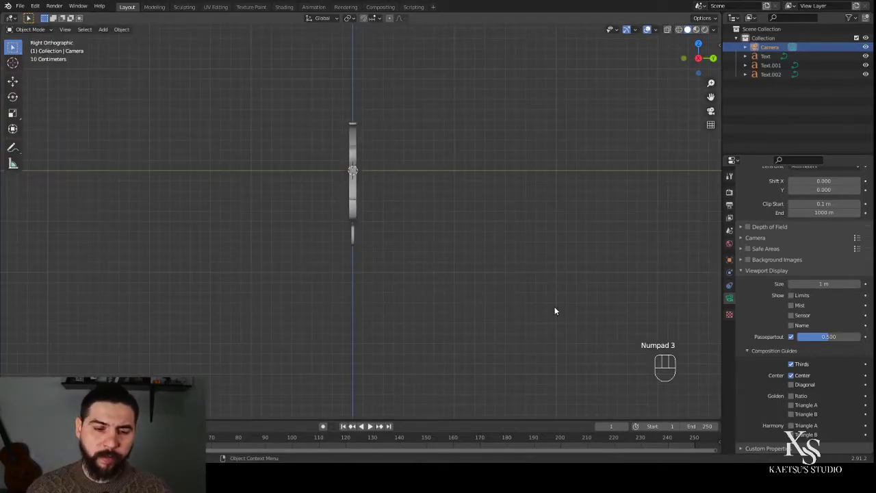
scroll(188, 299, "down", 3)
middle_click_drag(187, 299, 362, 306, "shift")
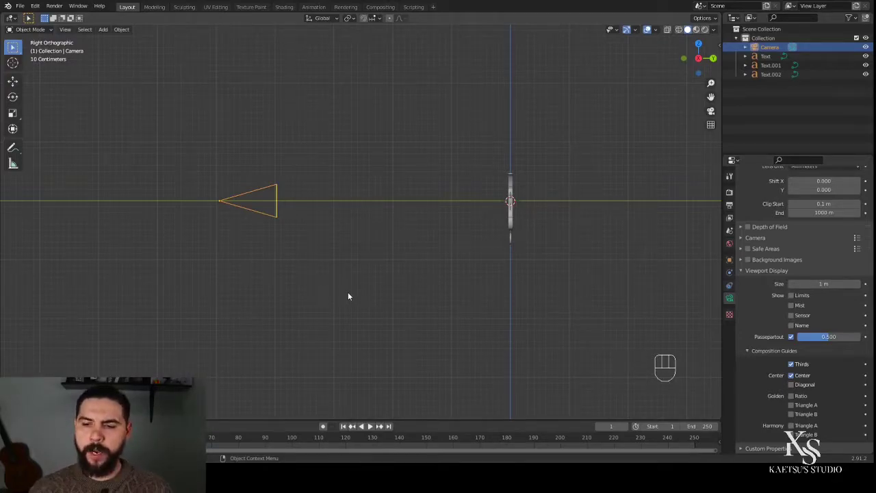
scroll(823, 231, "up", 5)
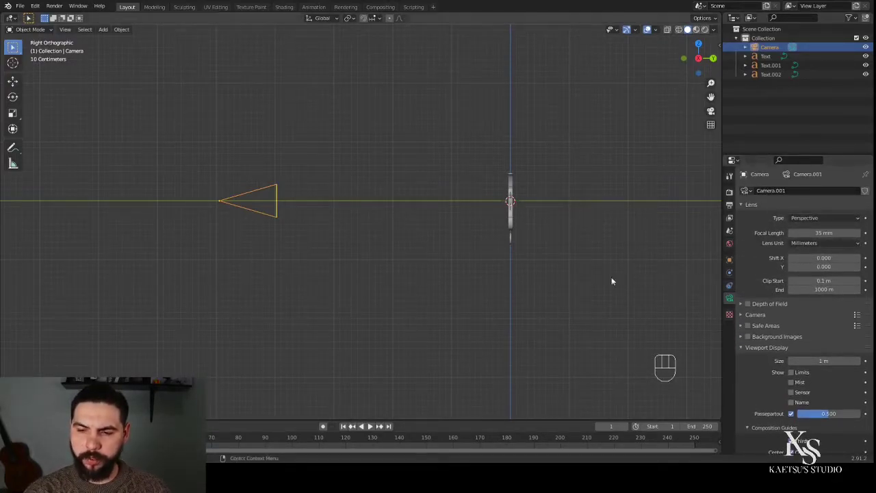
left_click_drag(188, 173, 334, 237)
key("i")
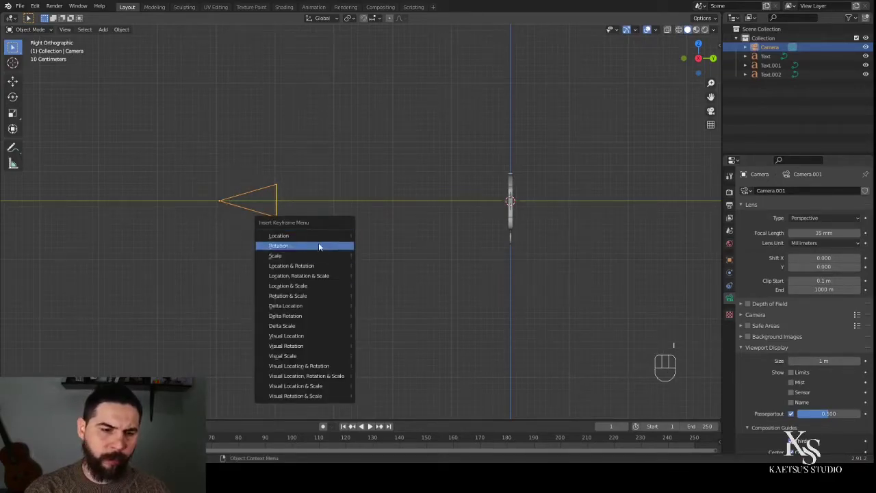
left_click(321, 236)
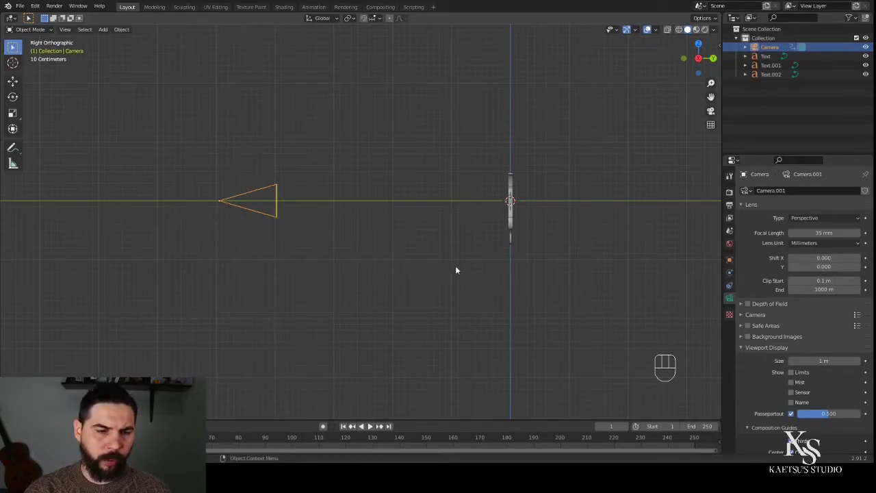
Step: Add a keyframe for the camera's focal length at frame 1
key("KP_0")
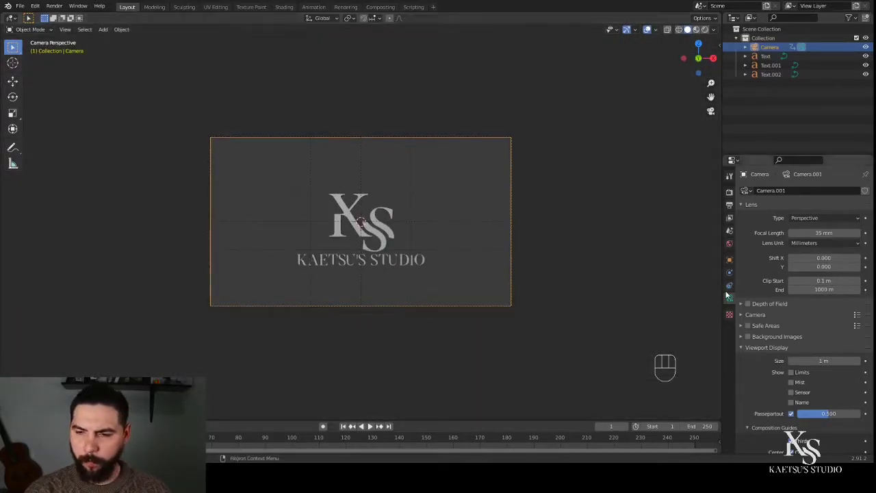
left_click(865, 232)
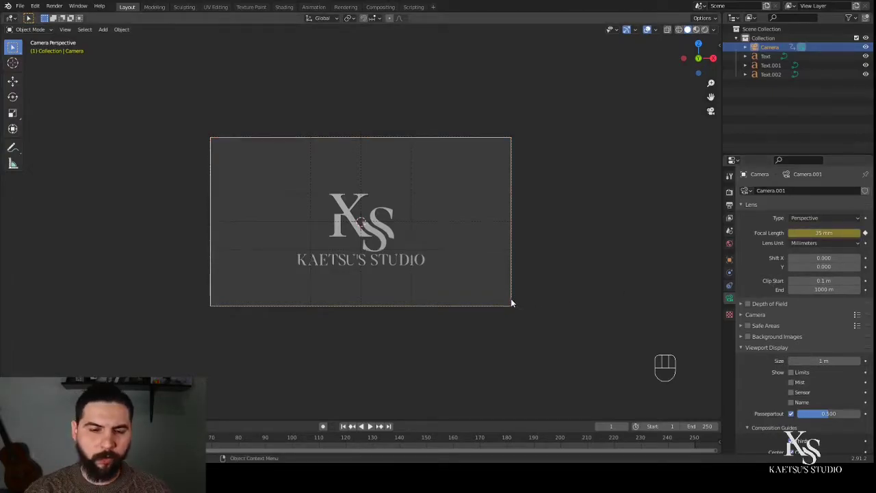
key("KP_3")
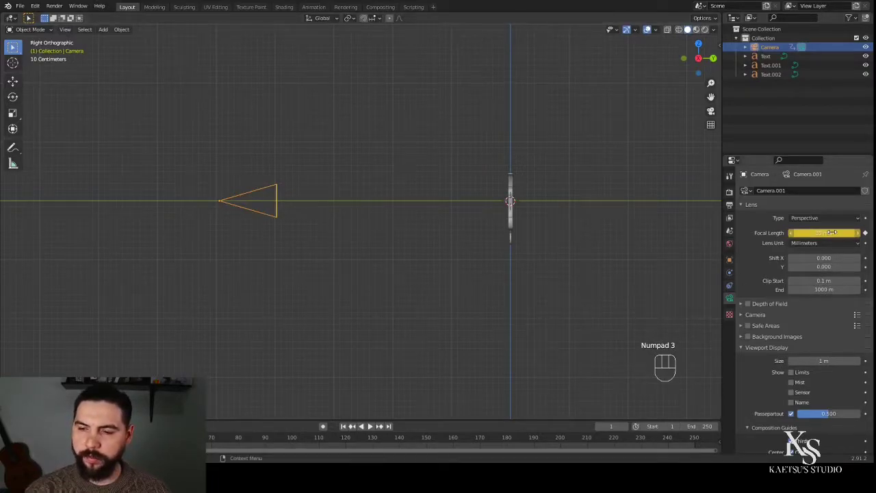
Step: Set the scene's output frame rate to 60 fps
key("space")
key("space")
scroll(498, 381, "down", 1)
scroll(498, 381, "down", 1)
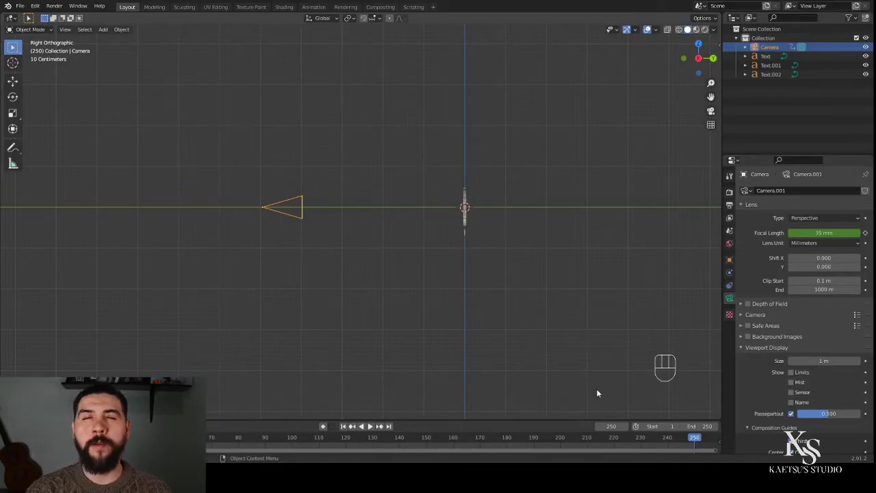
left_click(729, 204)
left_click(832, 302)
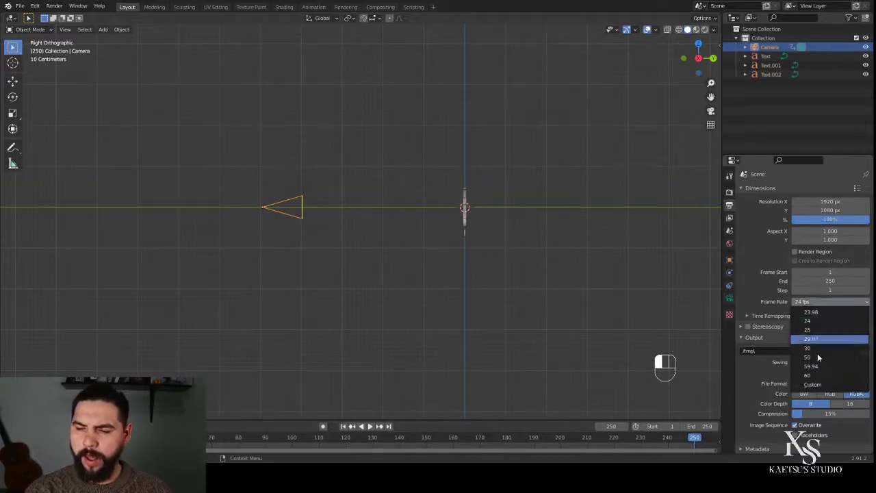
left_click(816, 377)
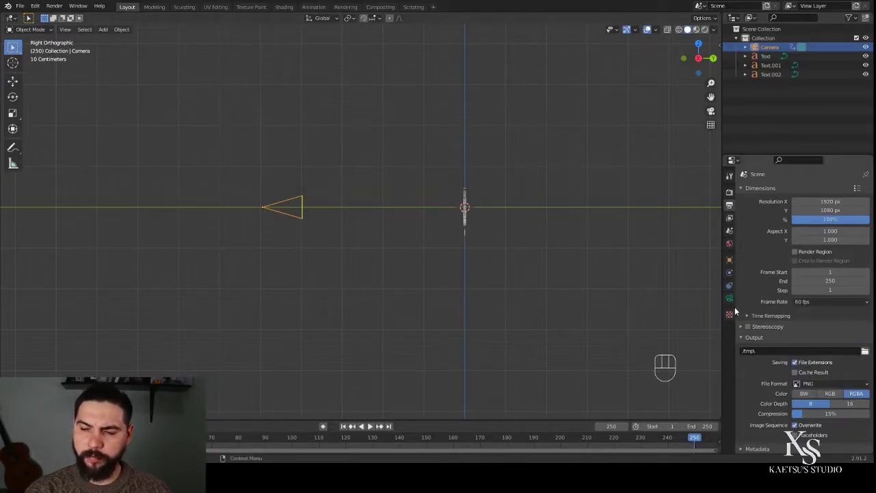
Step: Set the animation's end frame to 300
left_click(696, 426)
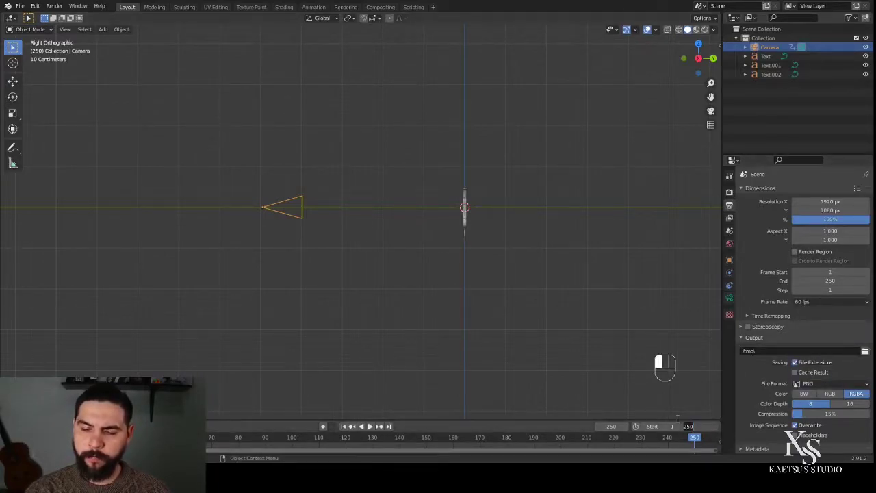
type("300")
key("Return")
scroll(615, 445, "down", 2)
Step: Go to frame 300 and keyframe the camera's location and focal length there
key("space")
left_click(677, 447)
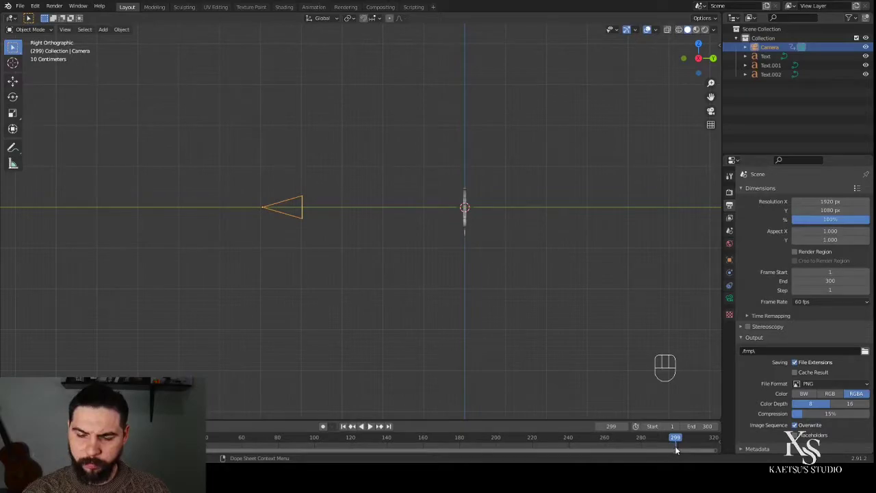
left_click(625, 426)
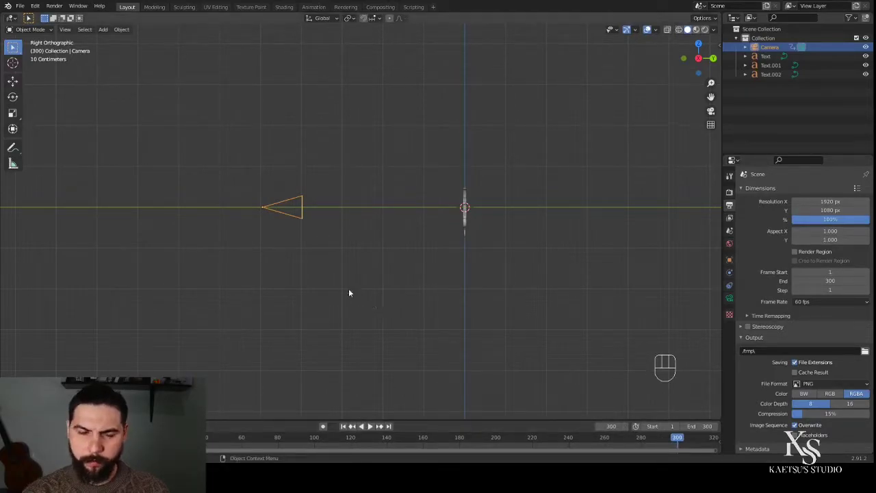
key("i")
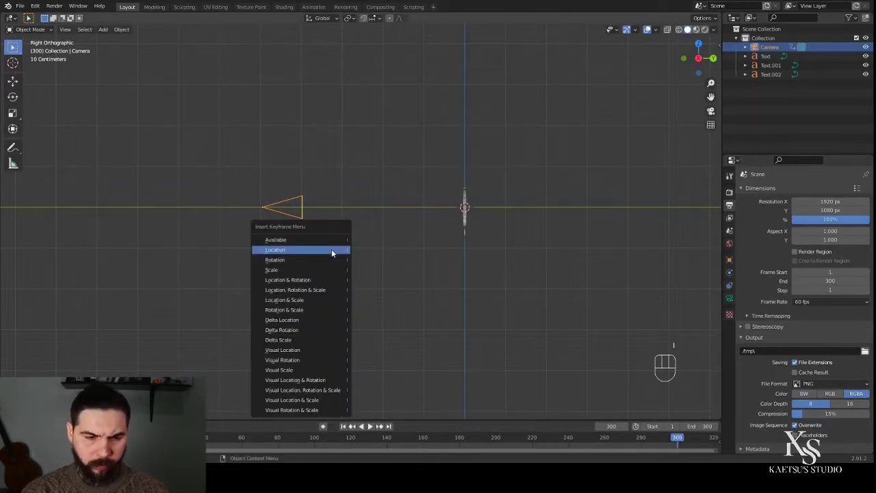
left_click(331, 249)
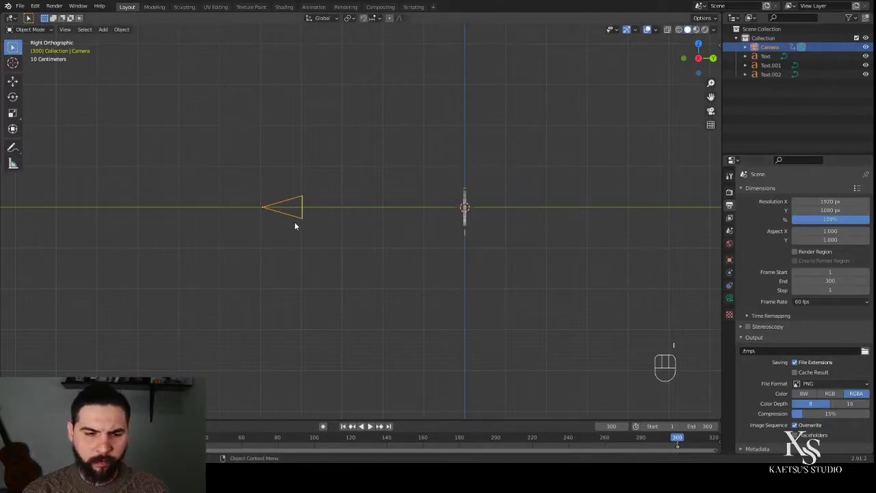
left_click(729, 300)
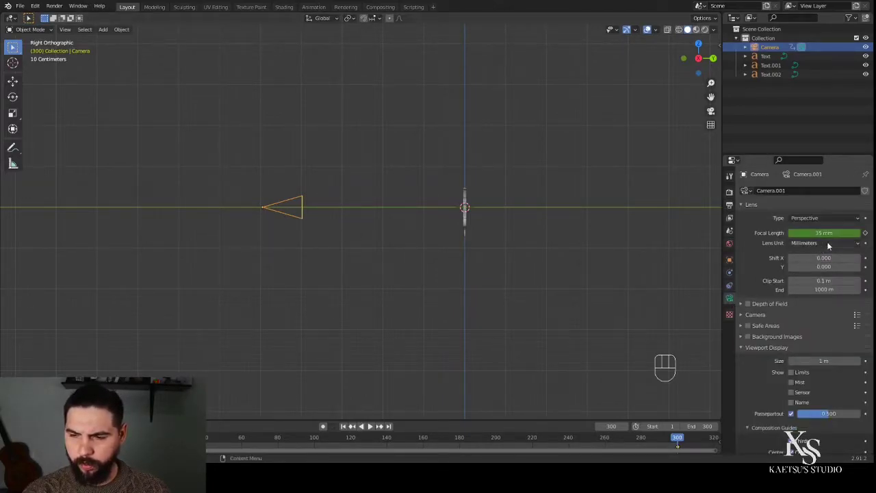
left_click(865, 232)
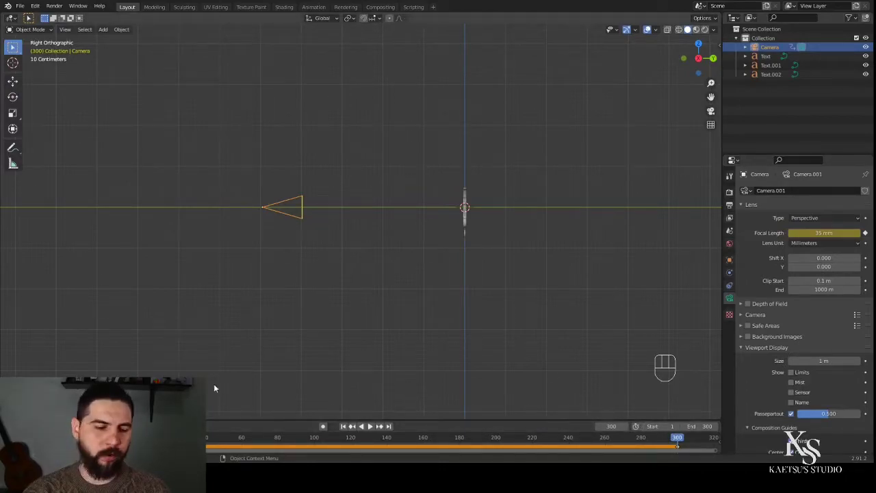
Step: Enlarge the timeline area and delete the camera's keyframes at the start of the animation, leaving nothing selected
left_click_drag(381, 420, 381, 367)
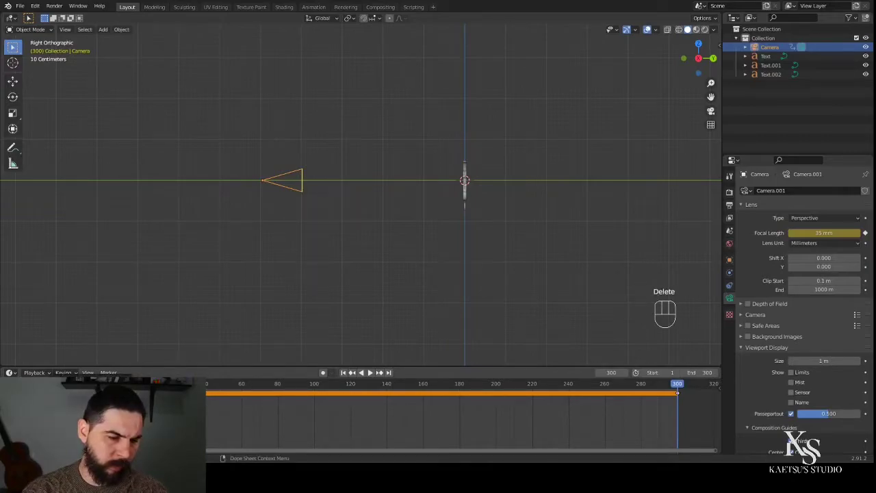
key("Delete")
left_click(468, 310)
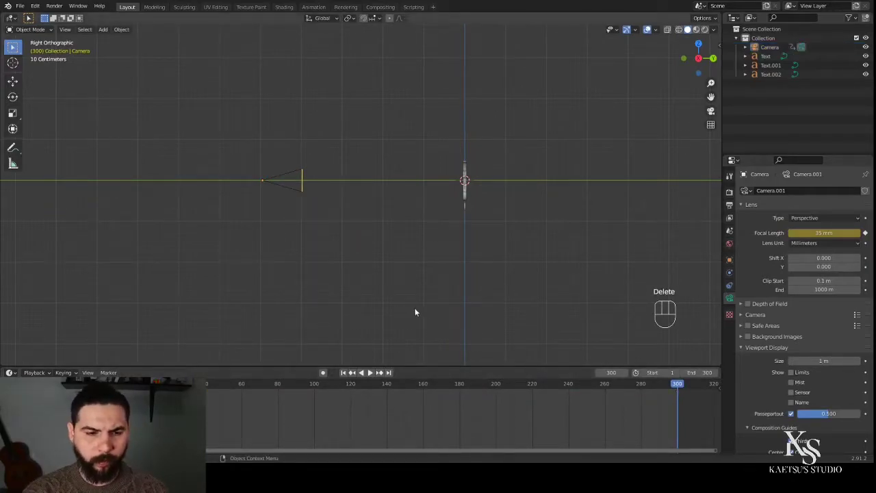
Step: Set the camera's focal length to 300 mm at frame 300
left_click(828, 232)
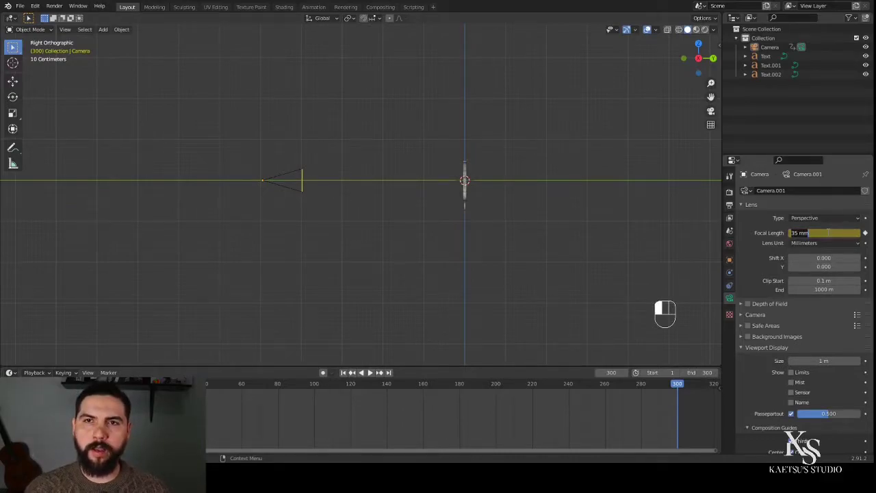
type("300")
key("Return")
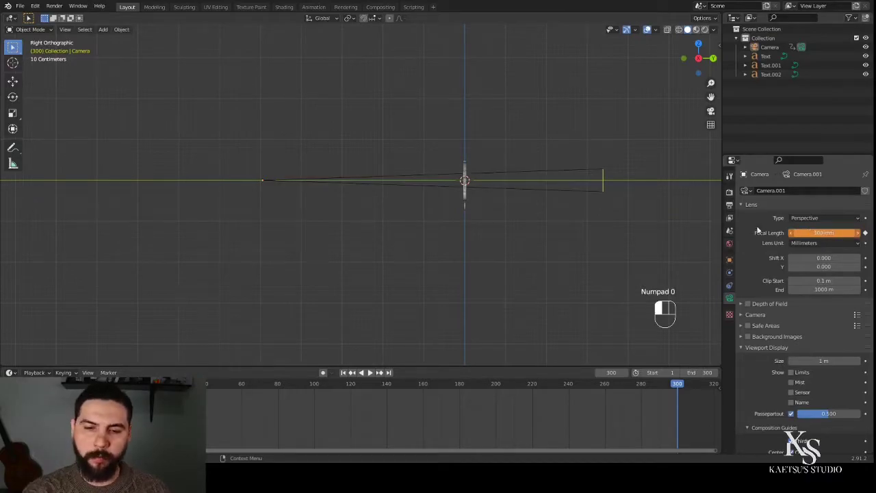
Step: Select the camera and move it about 10 m back from the logo along the global Y axis
scroll(411, 257, "down", 2)
scroll(419, 260, "down", 1)
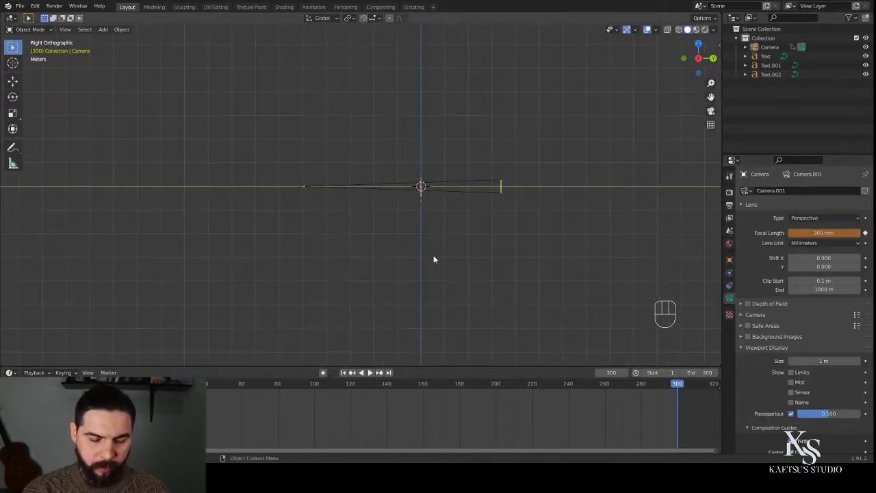
key("g")
key("y")
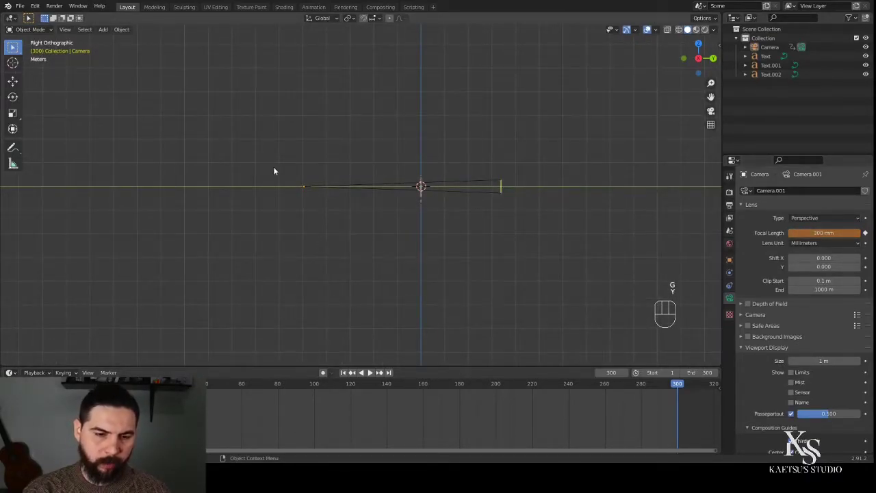
left_click_drag(273, 171, 362, 242)
key("g")
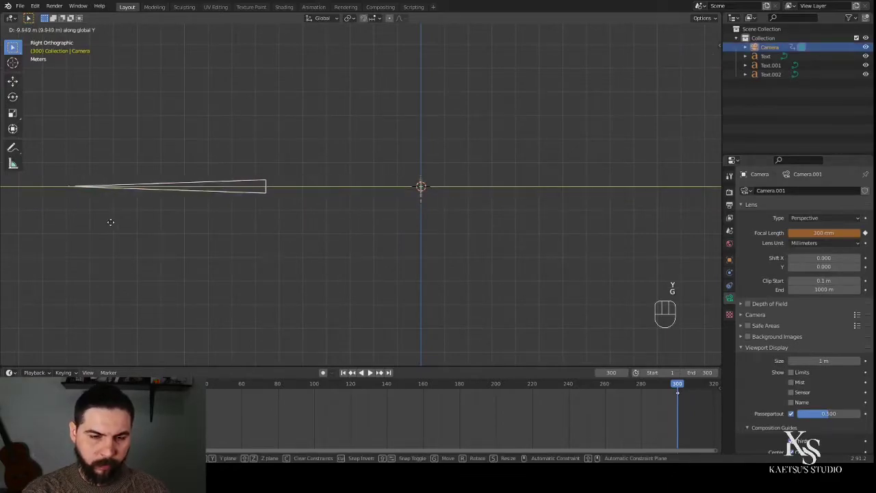
left_click(109, 220)
Step: Move the camera still farther from the logo along Y and check the framing through the camera
scroll(110, 220, "down", 4)
key("g")
key("y")
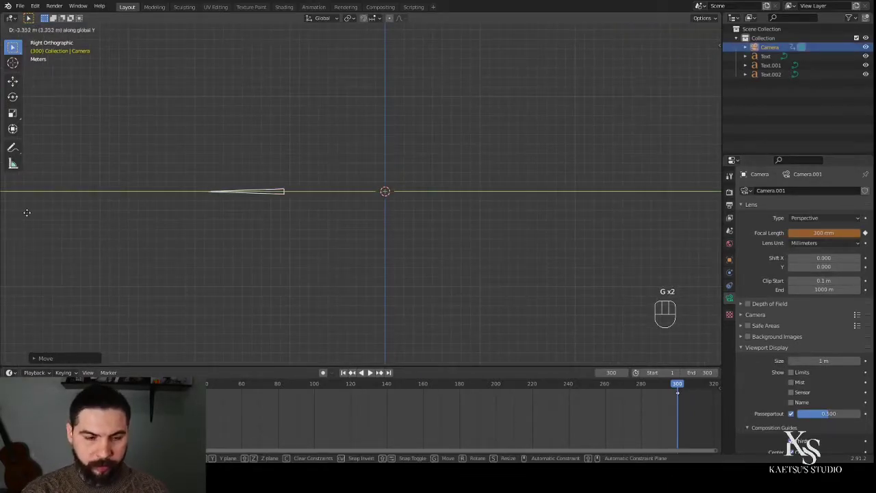
left_click(705, 215)
key("KP_0")
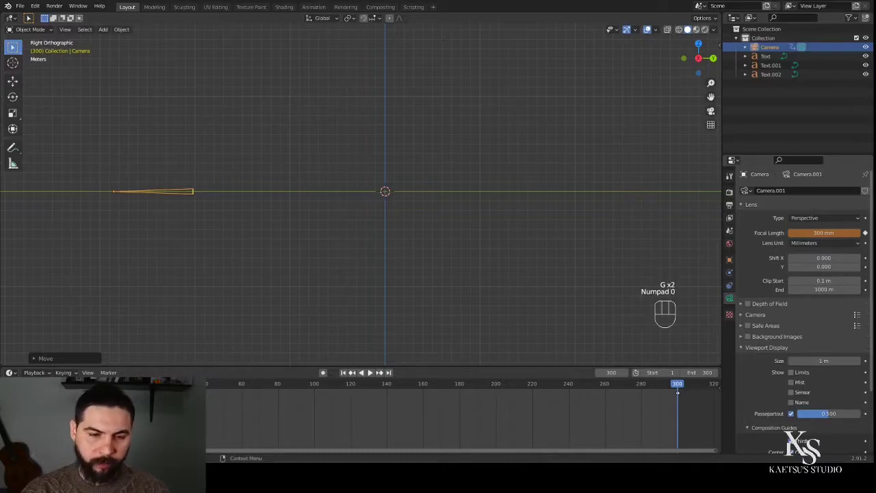
left_click(364, 227)
key("KP_0")
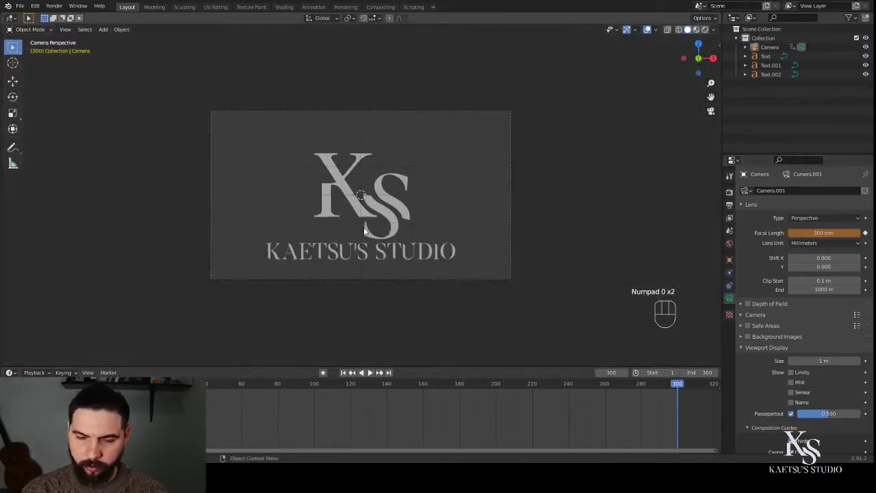
Step: Pull the camera back along Y in camera view until the logo has wide margins inside the frame
scroll(405, 252, "down", 2)
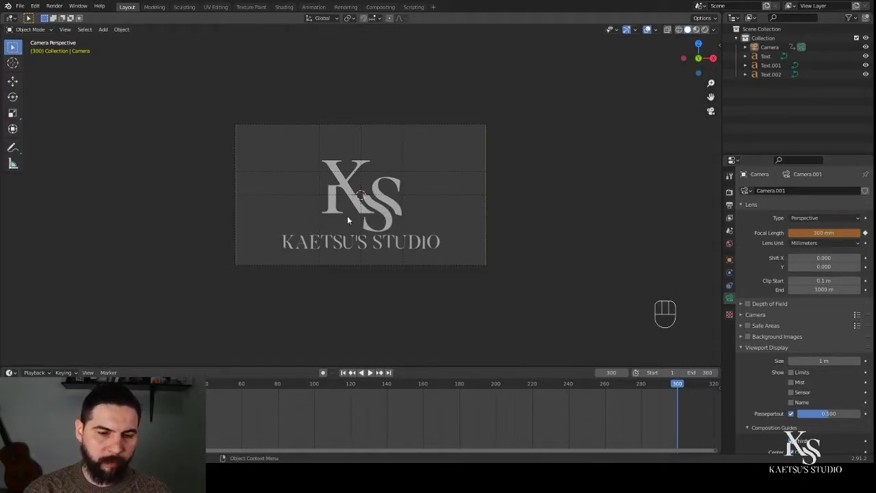
left_click(485, 245)
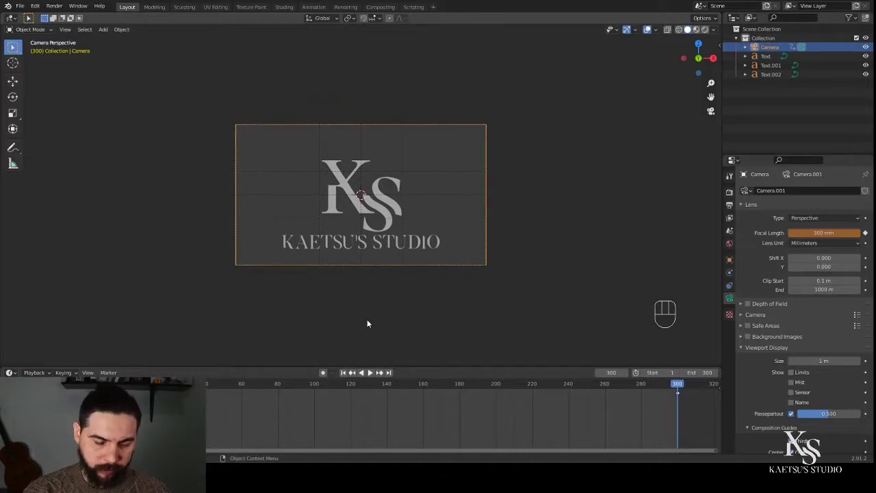
key("g")
key("y")
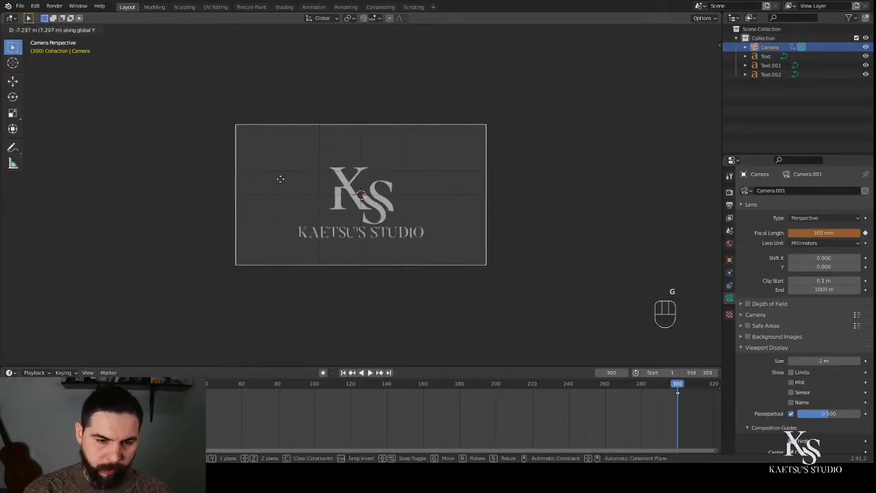
left_click(238, 322)
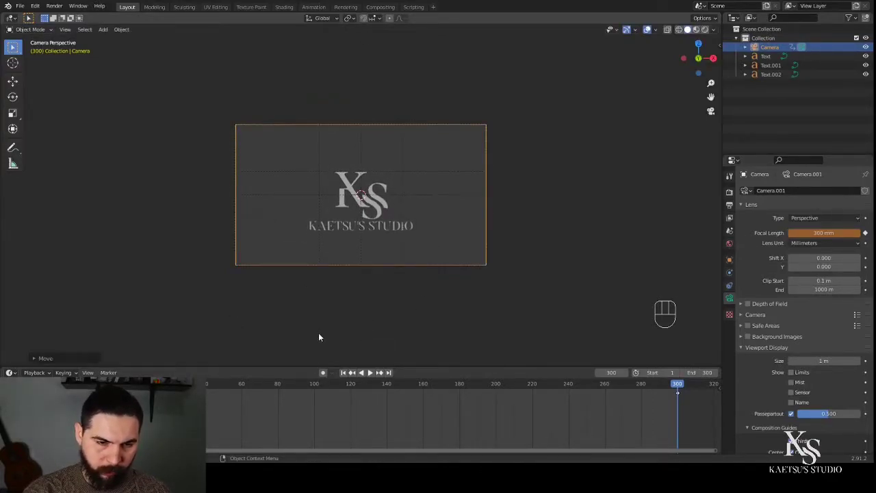
Step: Fine-tune the camera's distance from the logo along Y, then look at the camera and logo from the side
scroll(309, 315, "up", 4)
key("g")
key("y")
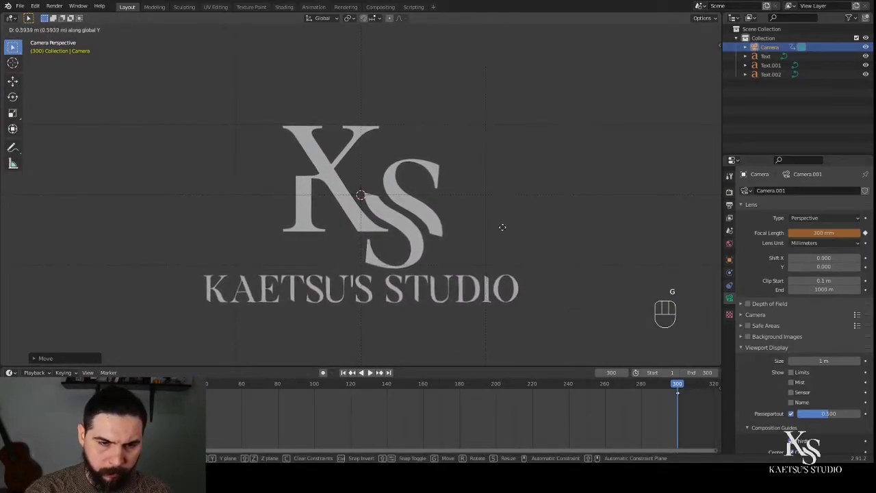
left_click(467, 254)
scroll(547, 260, "down", 3)
middle_click_drag(563, 277, 212, 225)
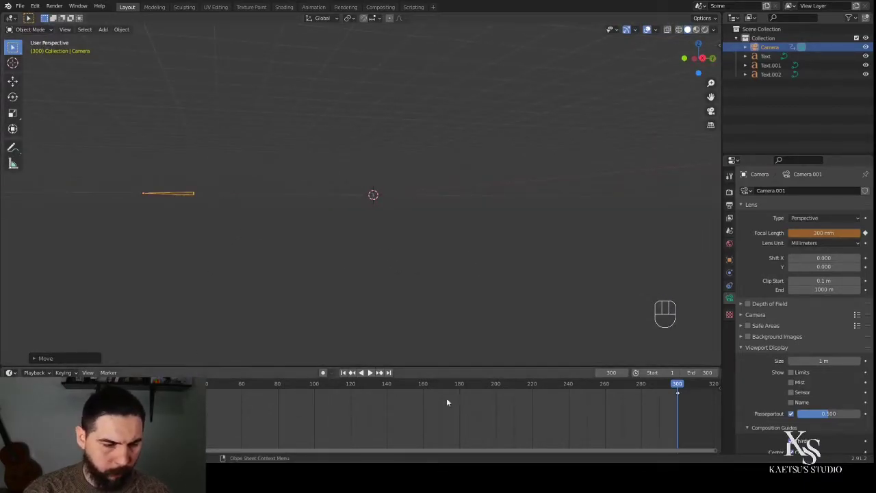
Step: At frame 1, move the camera far back from the logo along the global Y axis
left_click_drag(677, 384, 135, 384)
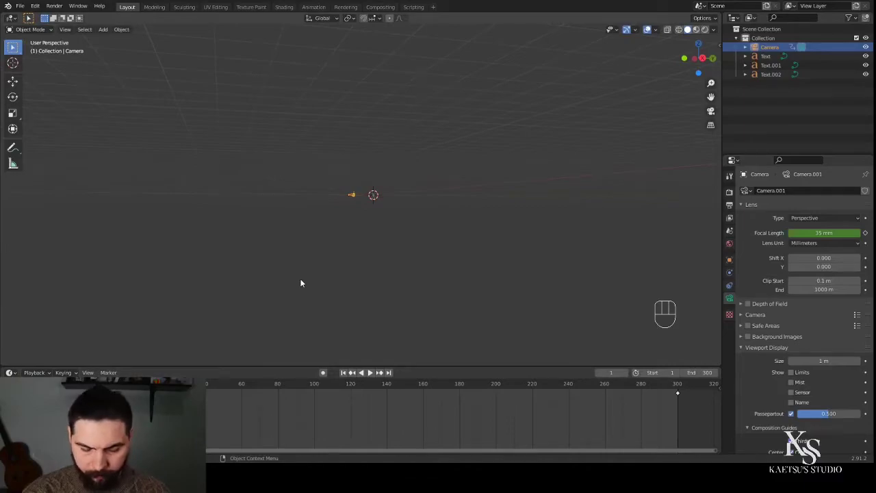
key("g")
key("y")
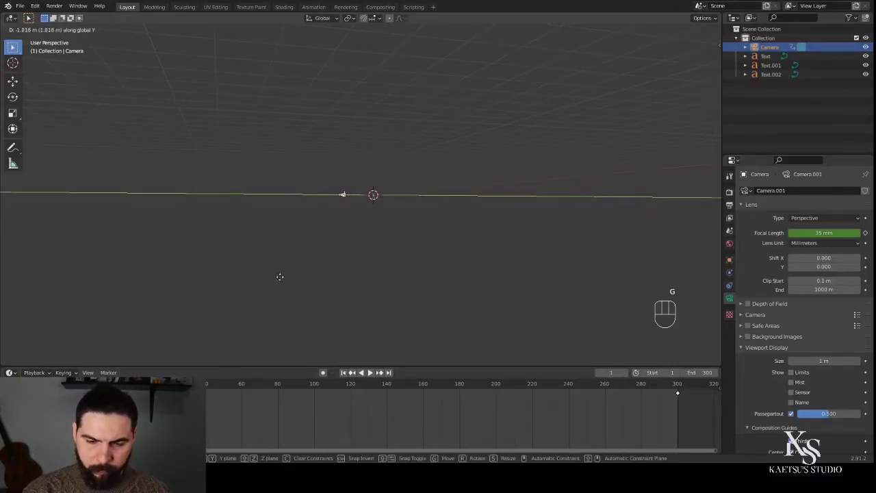
left_click(78, 269)
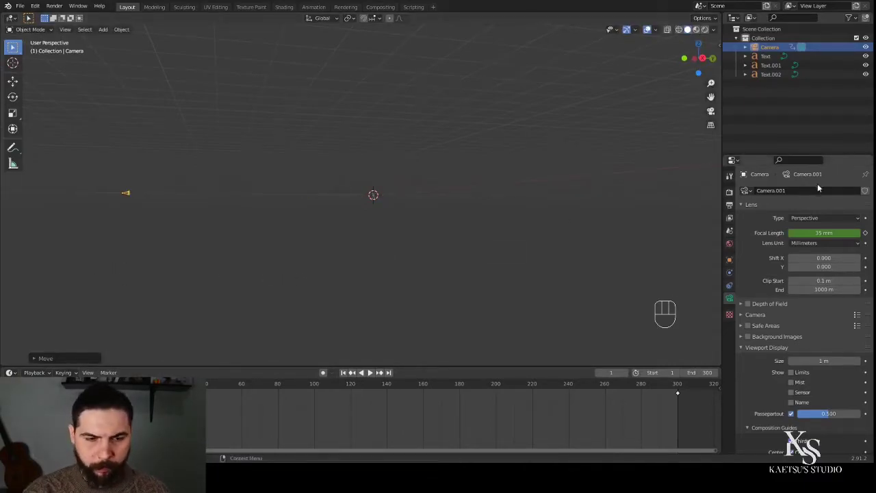
Step: Set the camera's focal length to 300 mm and look through the camera
left_click(824, 232)
type("3000")
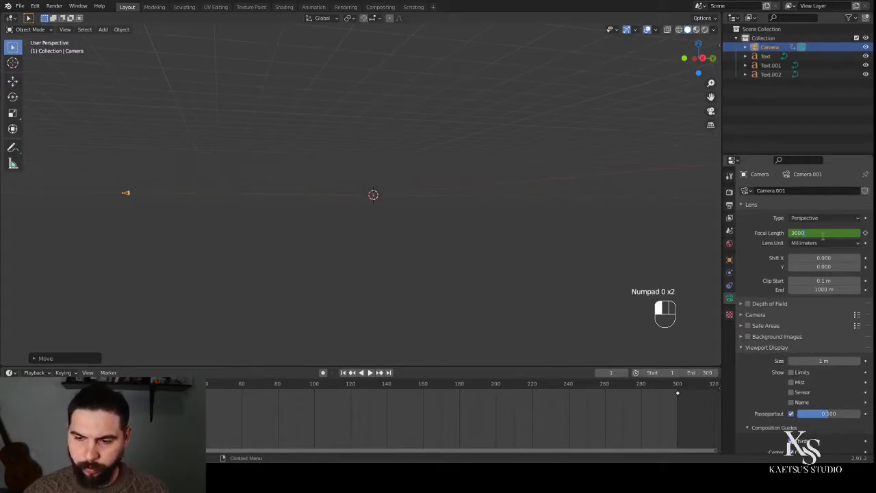
key("Return")
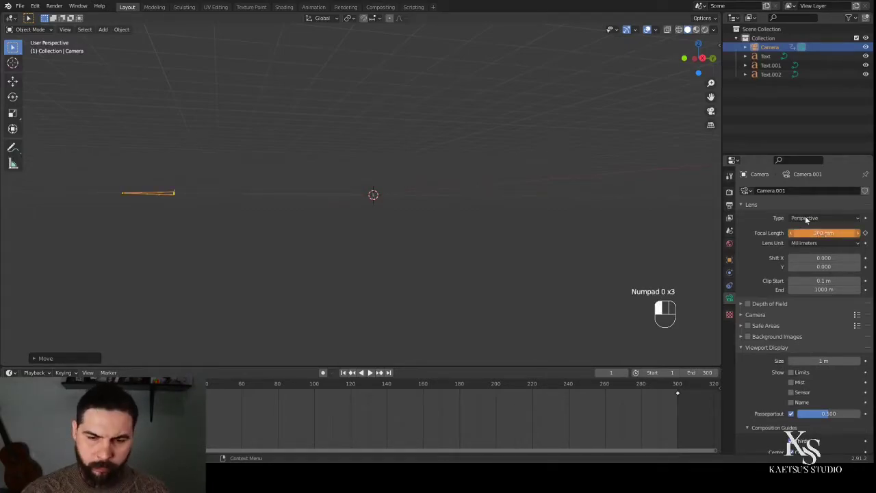
key("KP_0")
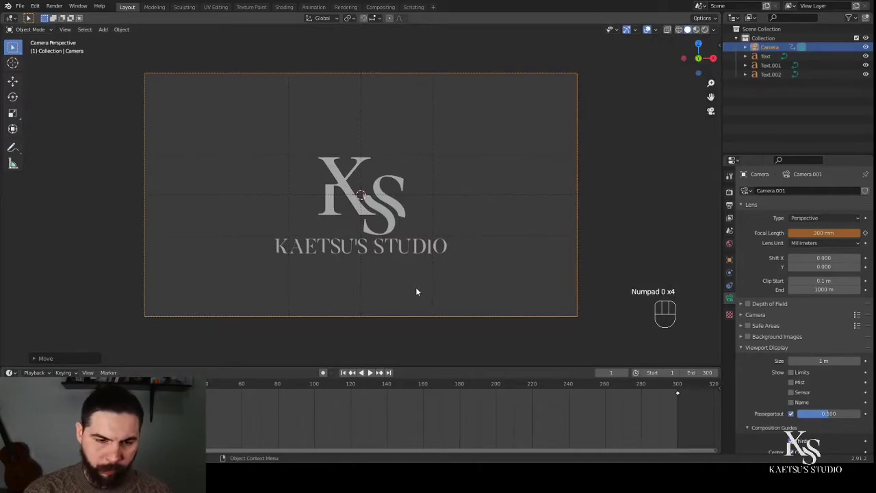
Step: Fine-tune the camera's Y distance in camera view until the logo fills slightly more of the frame with even side margins
scroll(416, 291, "up", 1)
key("g")
key("y")
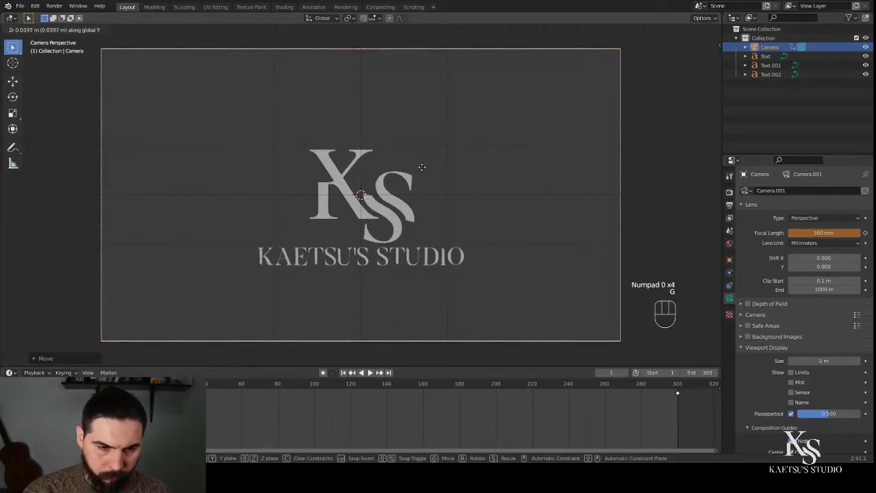
left_click(339, 334)
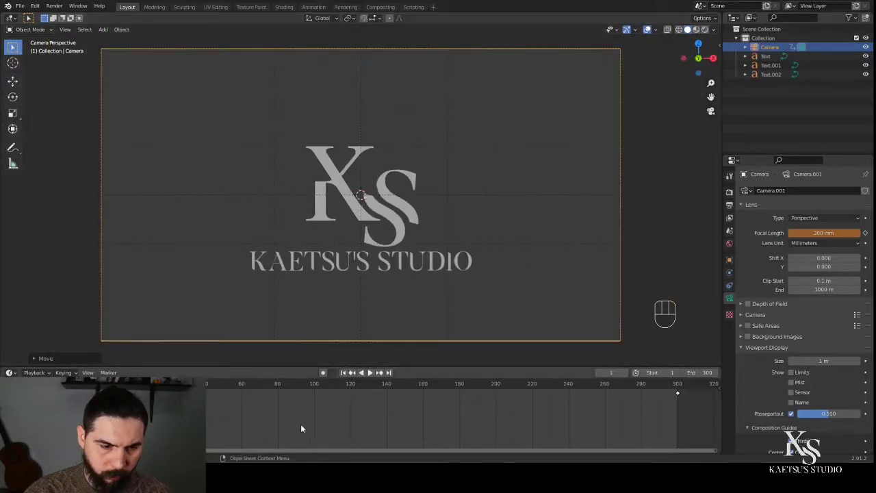
Step: Keyframe the camera's focal length and location at frame 1
middle_click_drag(446, 342, 411, 267)
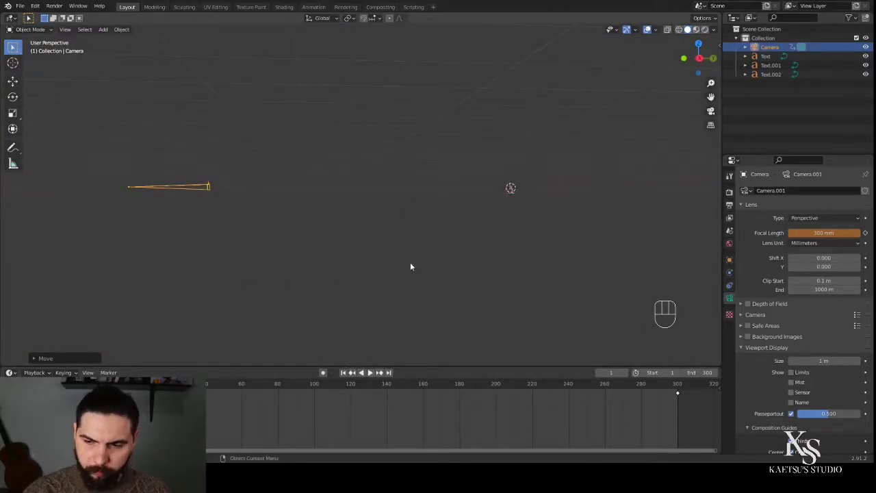
left_click(865, 232)
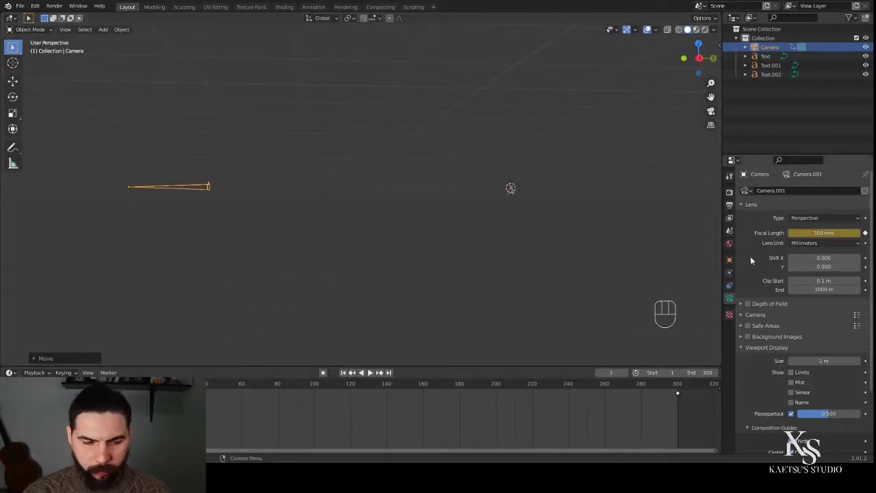
scroll(231, 207, "up", 1)
key("i")
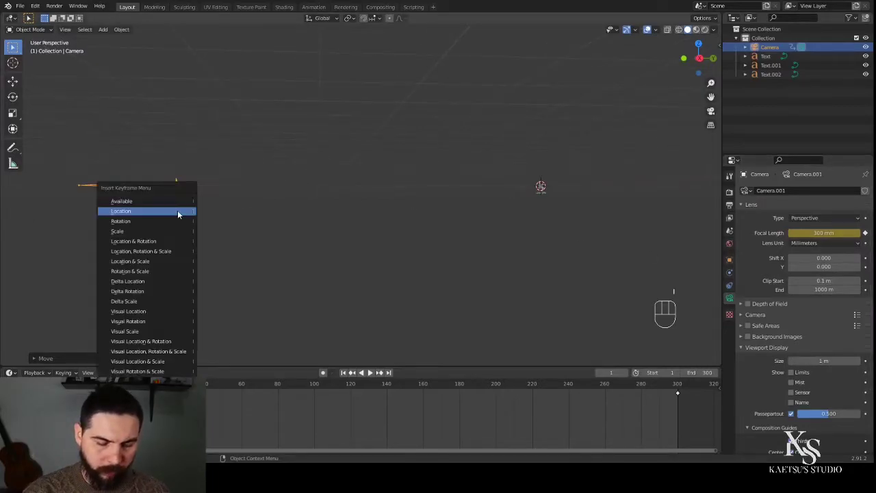
left_click(177, 210)
Step: Play the camera animation in the right side view and through the camera to check the dolly zoom
left_click_drag(137, 400, 299, 405)
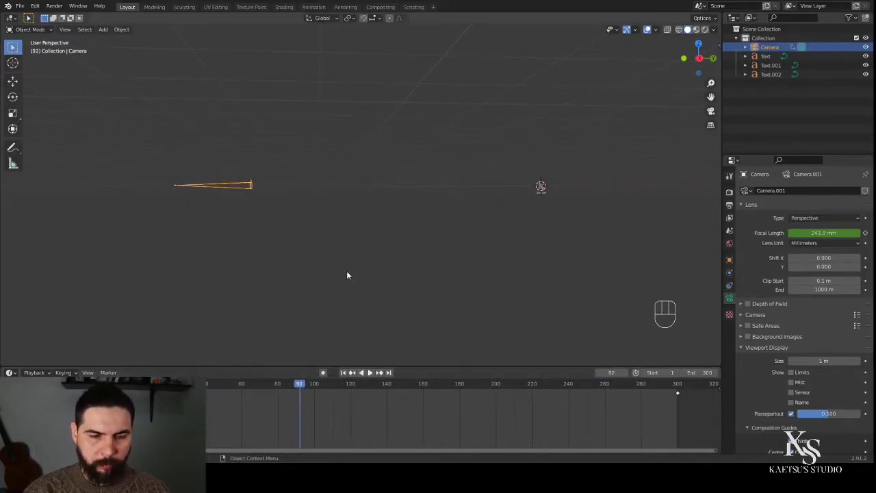
key("KP_3")
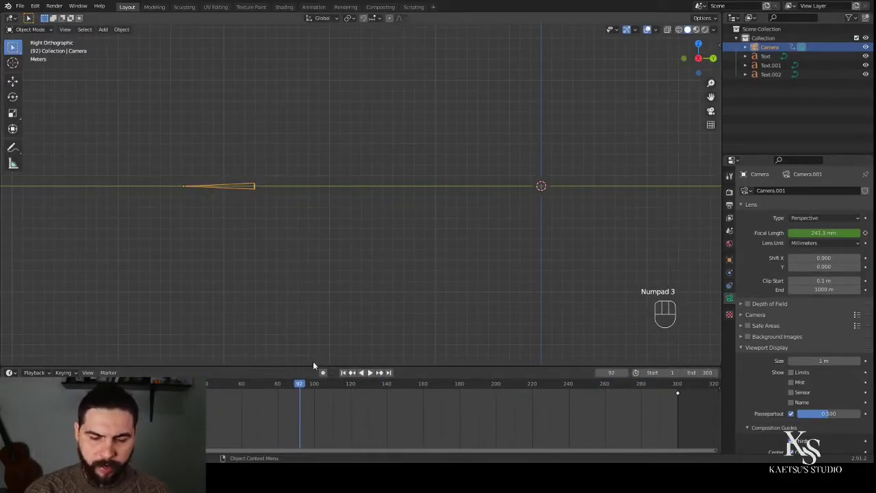
left_click(370, 372)
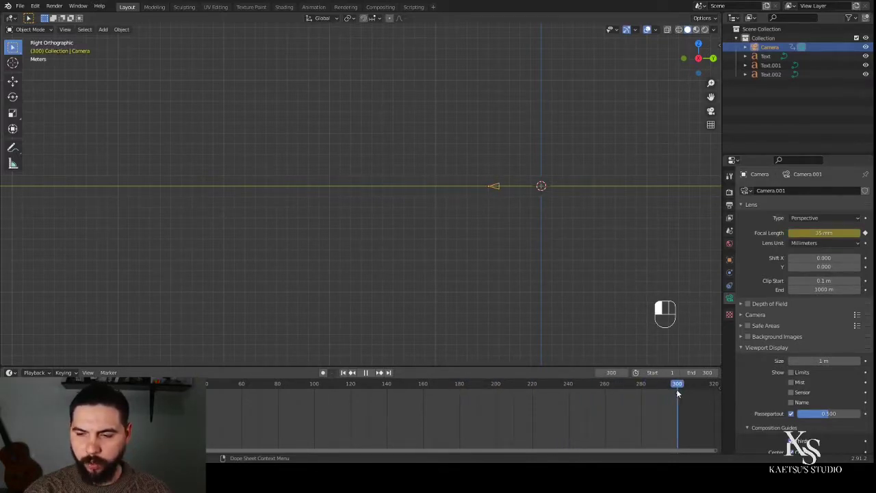
left_click_drag(676, 388, 140, 371)
key("KP_0")
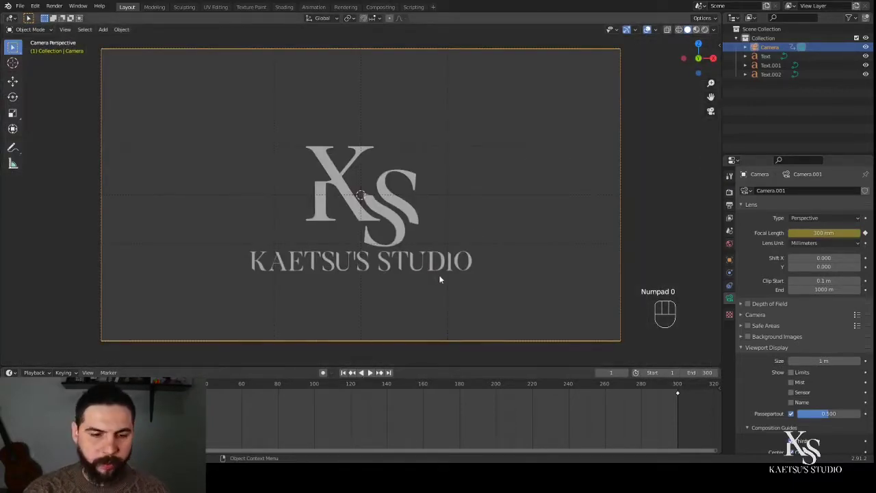
key("space")
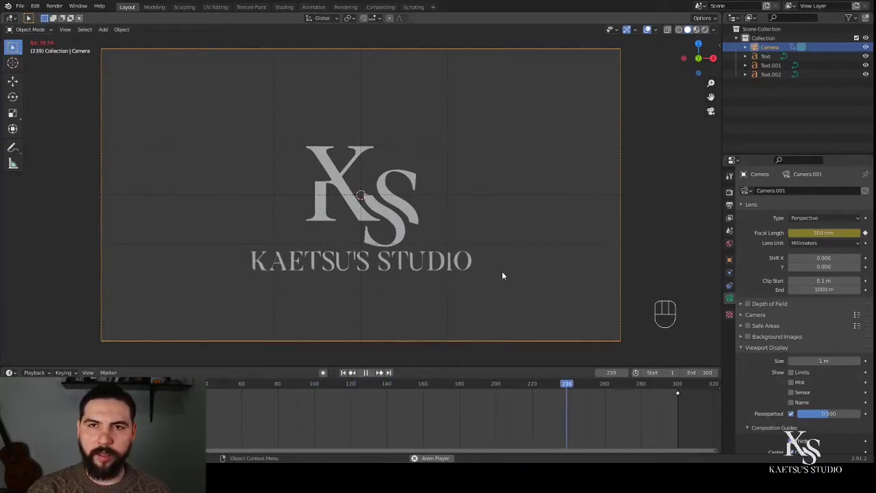
key("space")
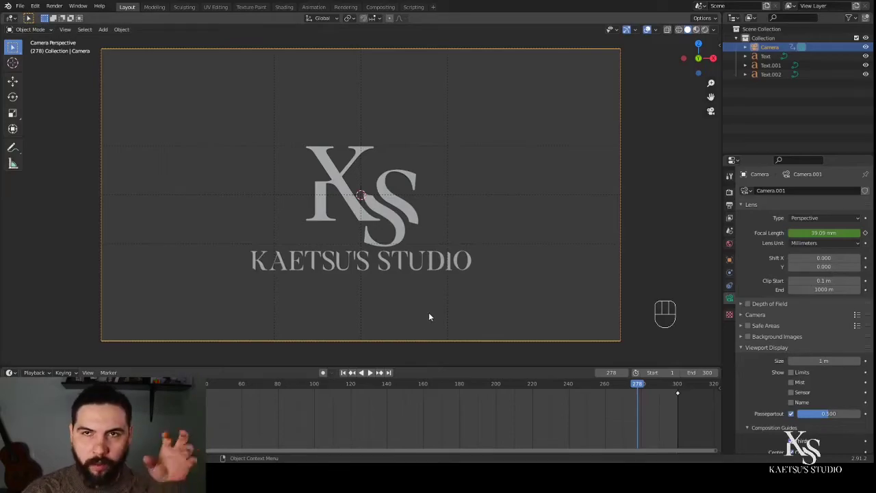
Step: Back at frame 1, add a plane and lower it about 0.9 m along Z, below the logo
left_click_drag(641, 384, 135, 390)
mouse_move(490, 253)
middle_mouse_down()
mouse_move(476, 266)
mouse_move(446, 262)
mouse_move(363, 278)
mouse_move(474, 257)
middle_mouse_up()
key("KP_3")
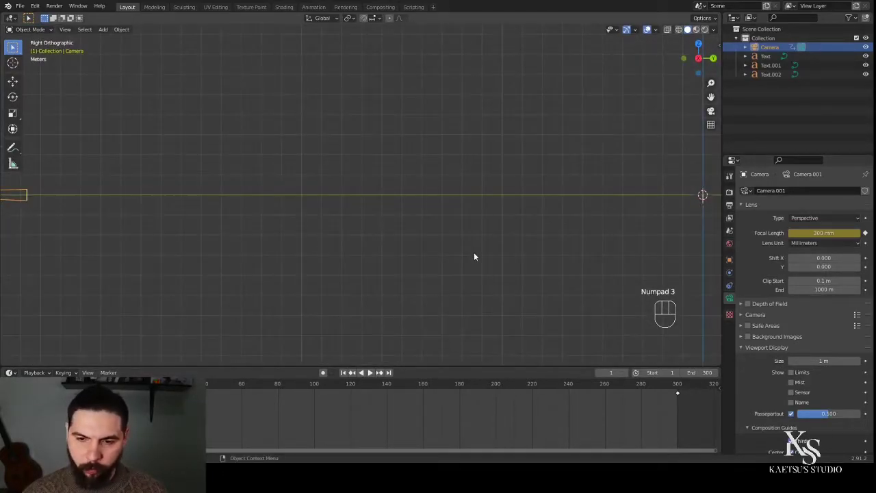
middle_click_drag(601, 267, 421, 270, "shift")
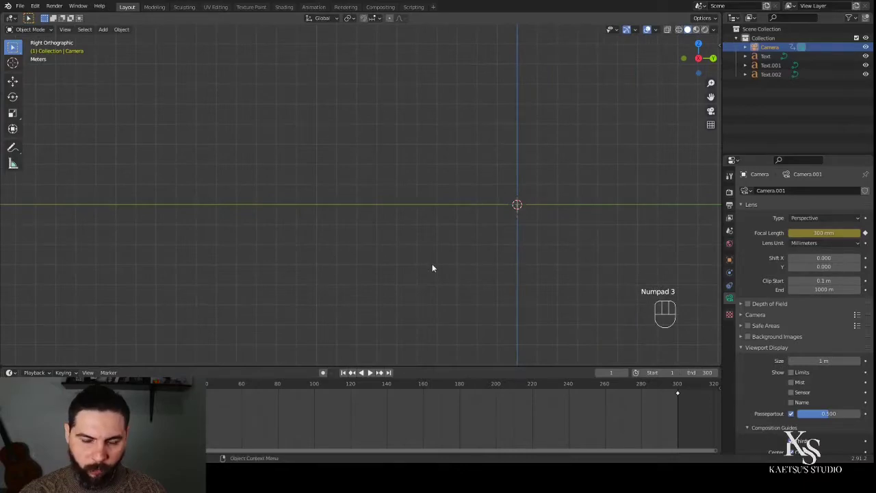
key("shift+a")
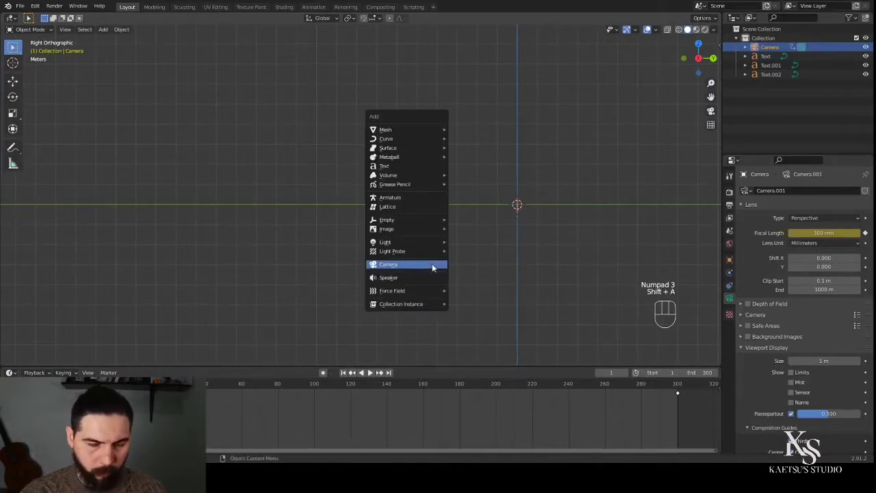
left_click(466, 130)
middle_click_drag(517, 311, 556, 278, "shift")
key("g")
key("z")
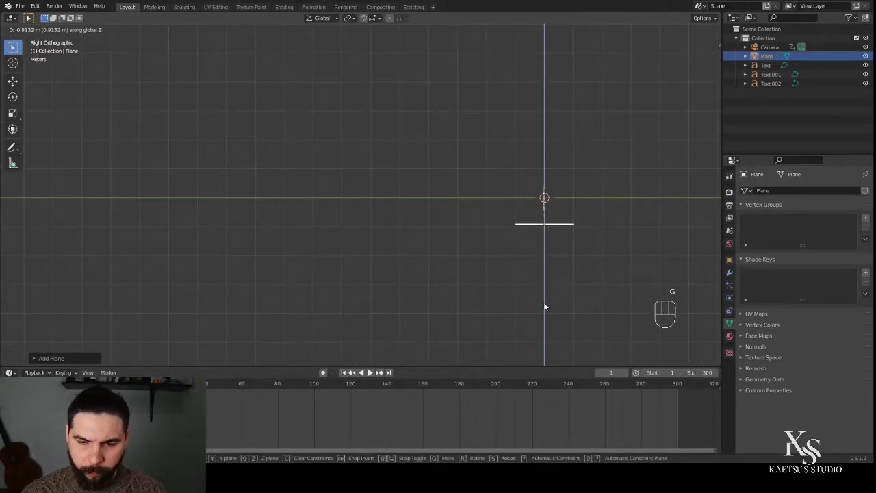
left_click(548, 304)
Step: Raise the plane slightly along Z so it lies just beneath the logo's lower text
scroll(553, 304, "up", 3)
middle_click_drag(589, 284, 589, 284, "shift")
scroll(266, 255, "up", 6)
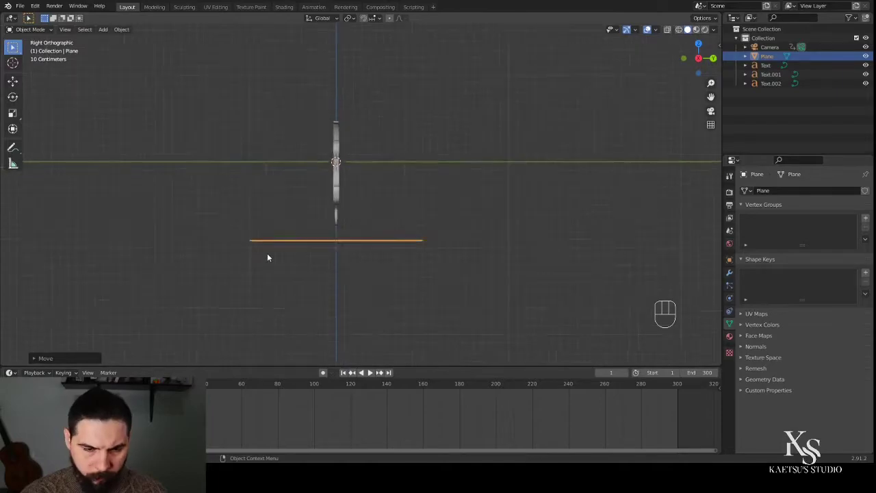
key("g")
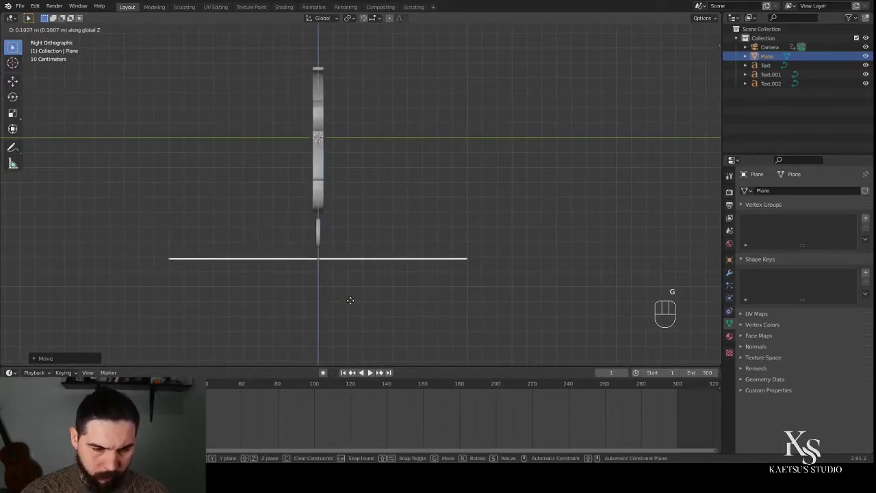
left_click(430, 302)
Step: Extend the plane's front edge about 17 m toward the camera along Y, past the bottom of the camera frame
scroll(424, 301, "down", 3)
mouse_move(424, 303)
middle_mouse_down()
mouse_move(406, 313)
mouse_move(434, 304)
middle_mouse_up()
key("Tab")
key("Tab")
key("Tab")
key("Tab")
key("Tab")
key("2")
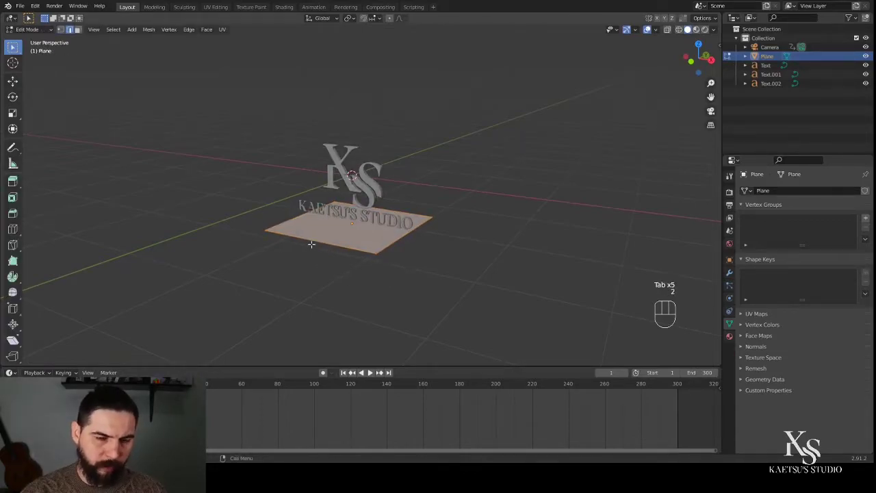
key("KP_0")
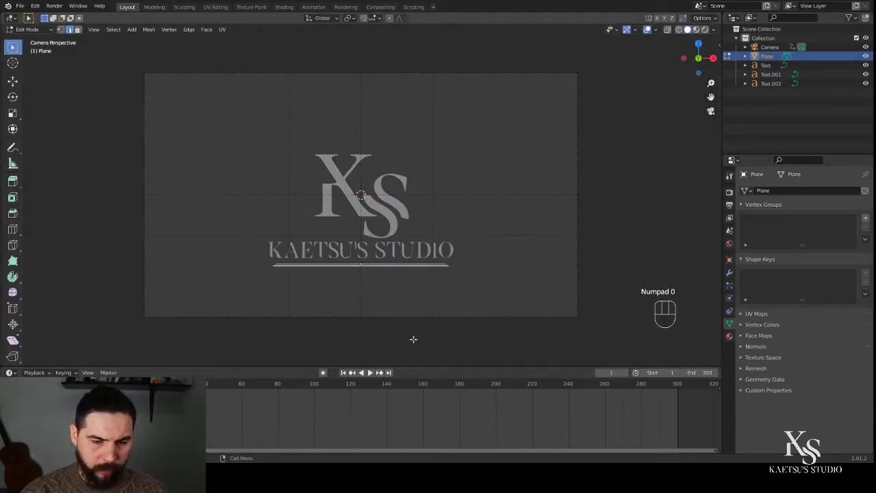
key("g")
key("y")
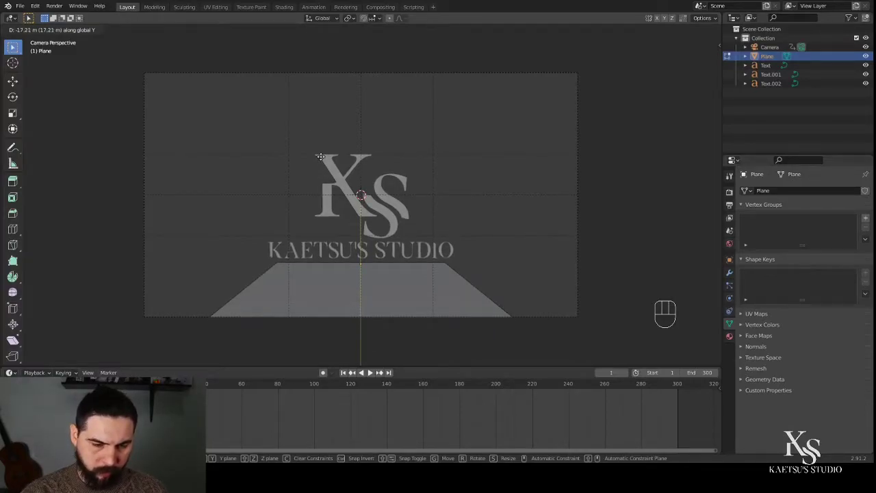
left_click(314, 155)
key("Tab")
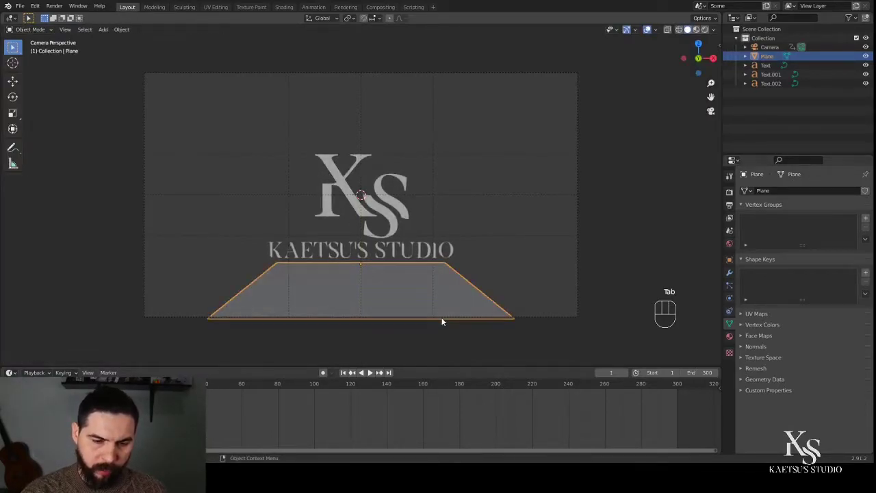
Step: Scale the plane along X until its back edge spans beyond both sides of the camera frame
scroll(402, 347, "up", 2)
key("s")
key("x")
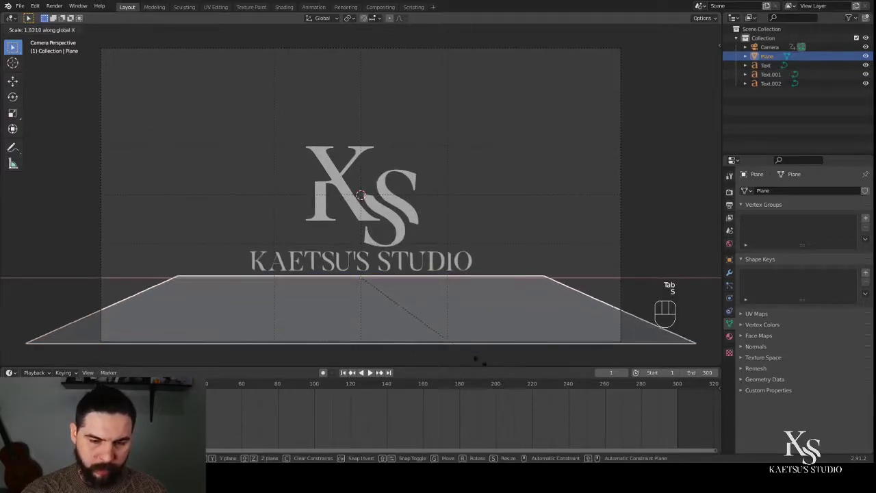
left_click(551, 359)
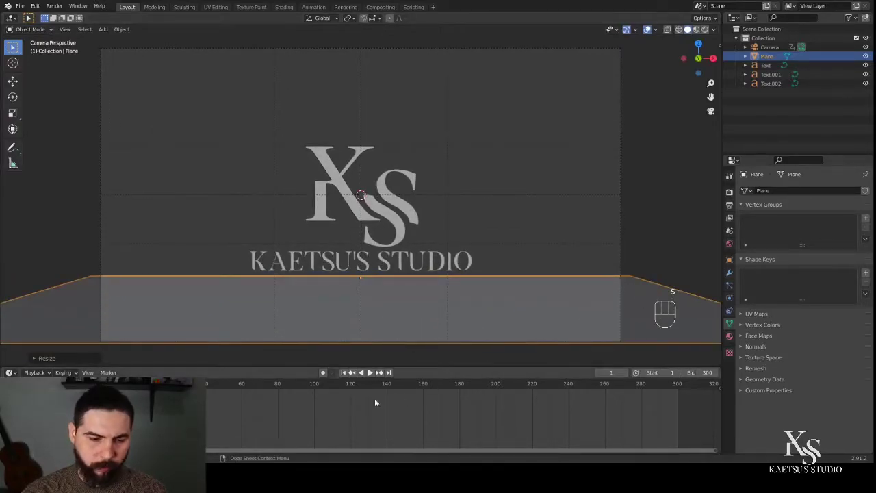
Step: At frame 300, widen the plane along X by a factor of about 1.16 to cover the camera frame
left_click_drag(301, 410, 676, 432)
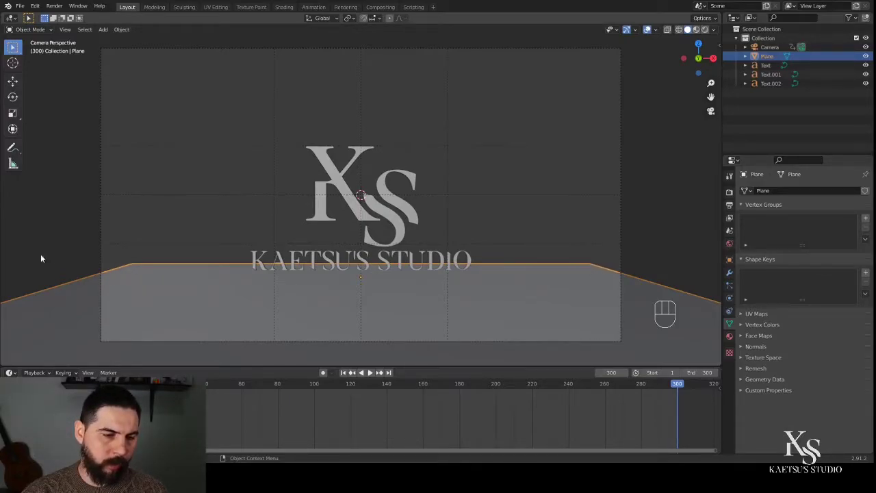
key("s")
key("x")
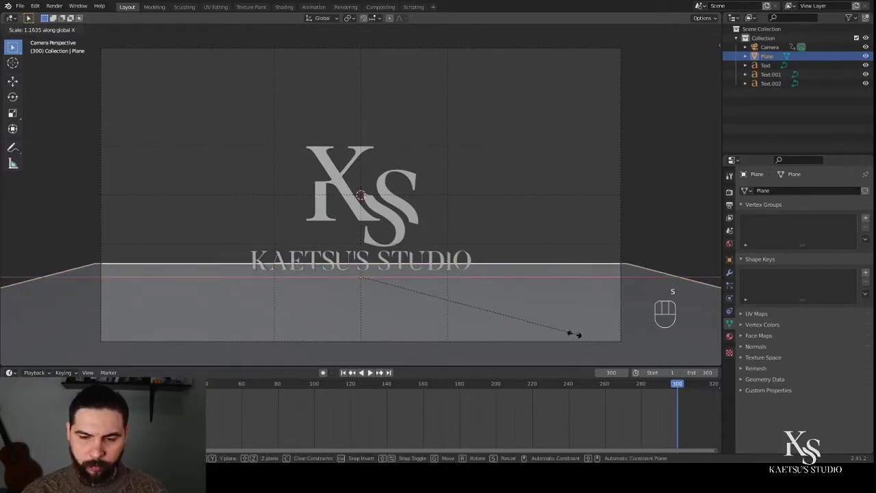
left_click(572, 336)
Step: Play the animation from frame 1 in the right side view to compare the camera's path with the plane's length
middle_click_drag(559, 317, 486, 289)
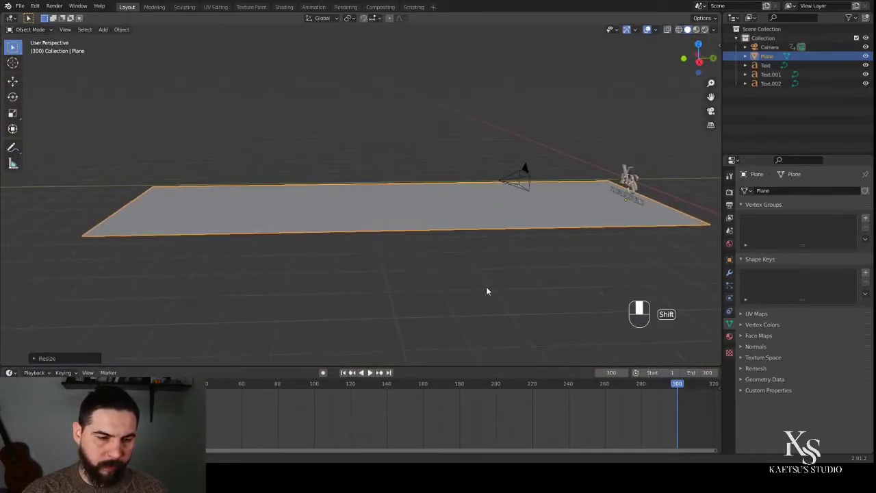
left_click(343, 373)
middle_click_drag(248, 303, 207, 272)
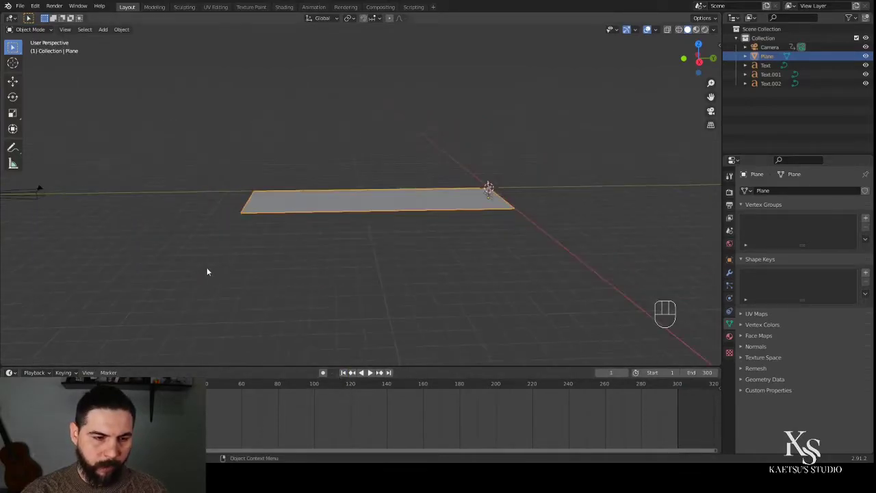
key("KP_3")
key("space")
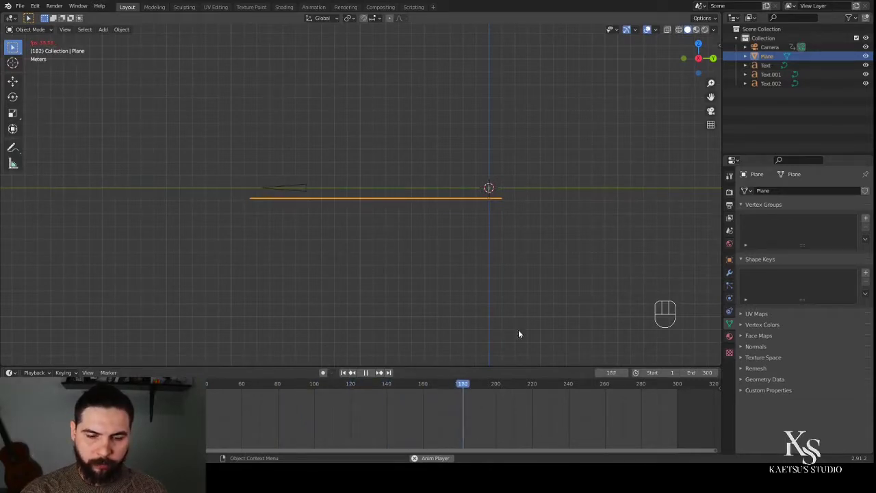
key("space")
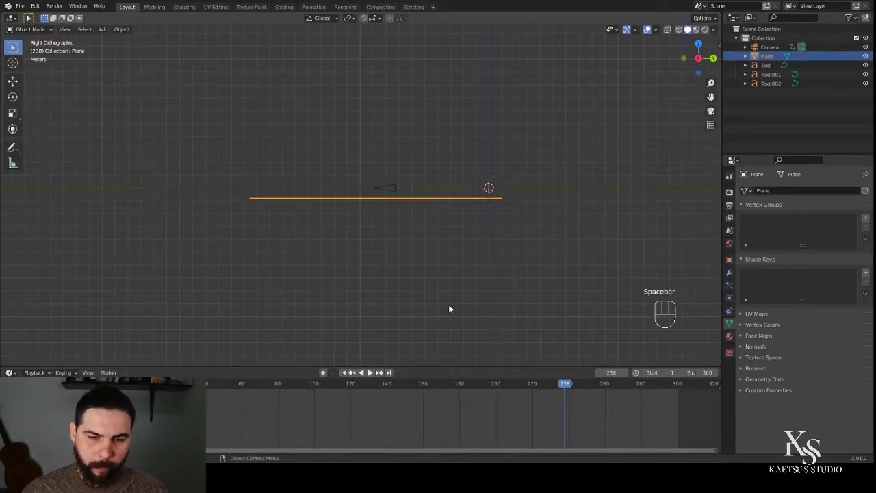
Step: Insert a keyframe at frame 1 for the K, the S and the KAETSU'S STUDIO text objects
key("KP_0")
left_click_drag(566, 387, 677, 401)
scroll(427, 252, "up", 1)
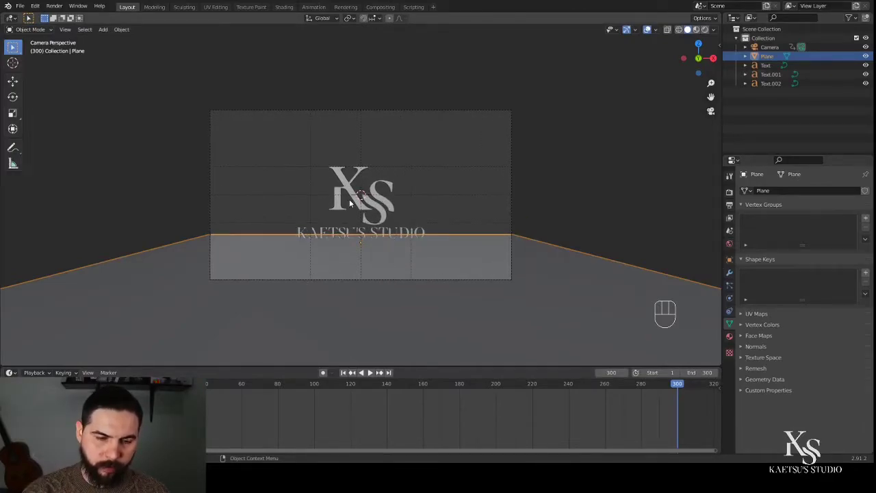
left_click(383, 219)
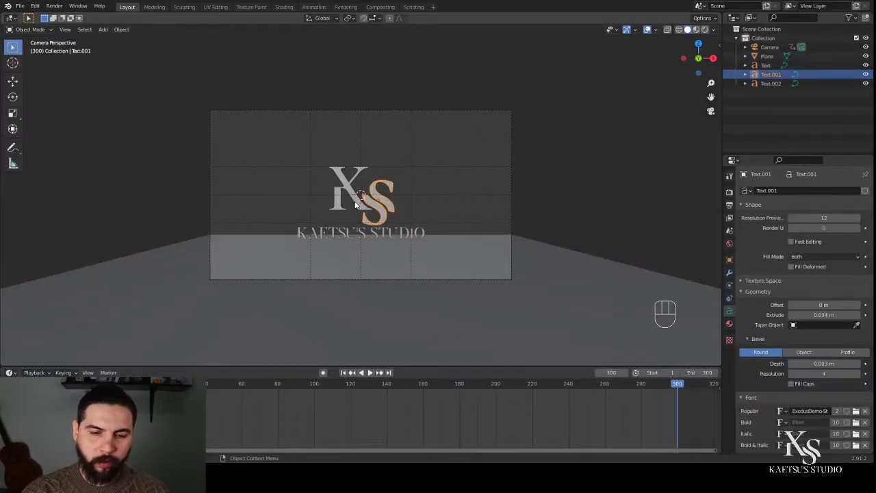
left_click(357, 208, "shift")
left_click(342, 234, "shift")
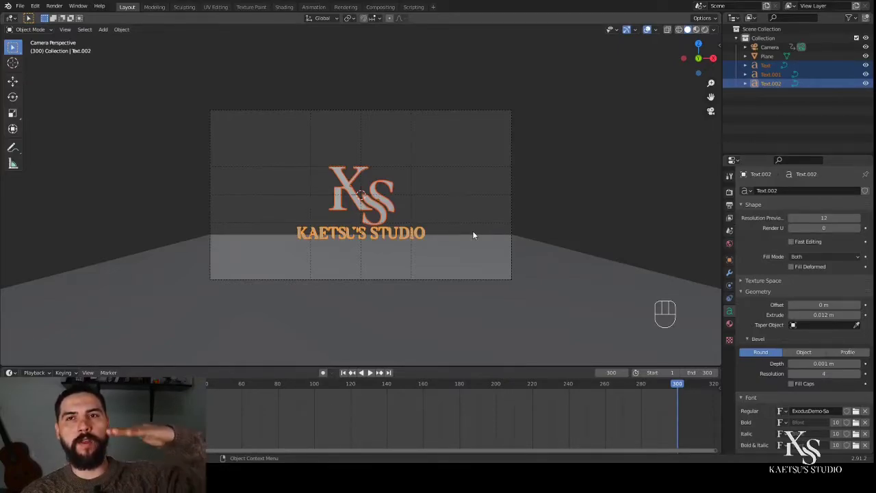
scroll(417, 311, "up", 2)
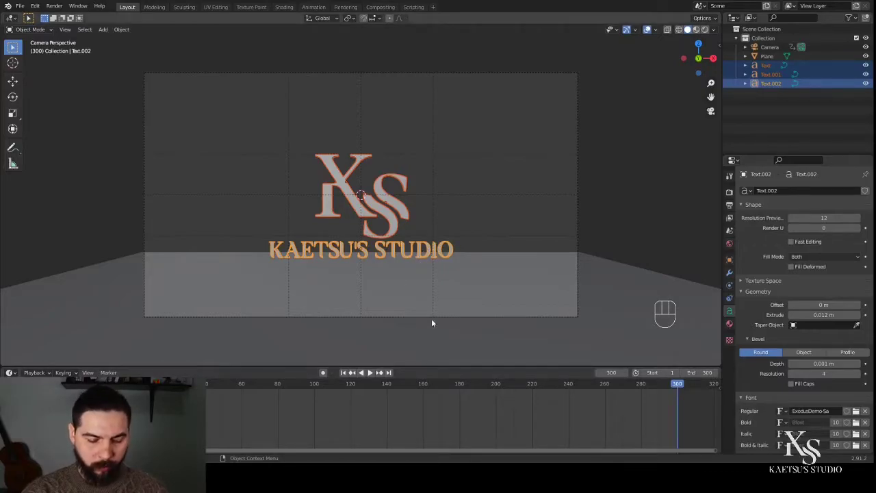
key("space")
key("Escape")
middle_click_drag(468, 221, 592, 219)
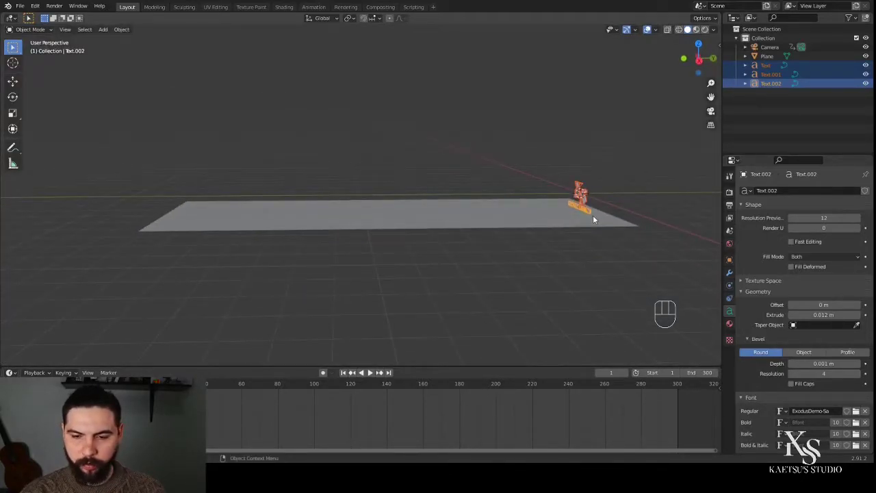
middle_click_drag(590, 264, 608, 237)
key("i")
left_click(607, 232)
Step: At frame 300, raise the camera and all three texts along Z until the plane's back edge meets the bottom of the camera frame
middle_click_drag(479, 311, 349, 291)
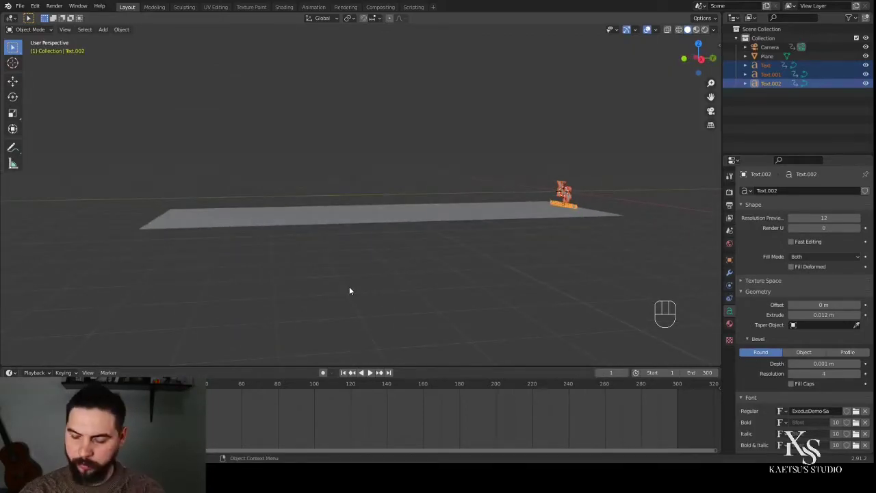
key("KP_3")
left_click_drag(216, 421, 677, 414)
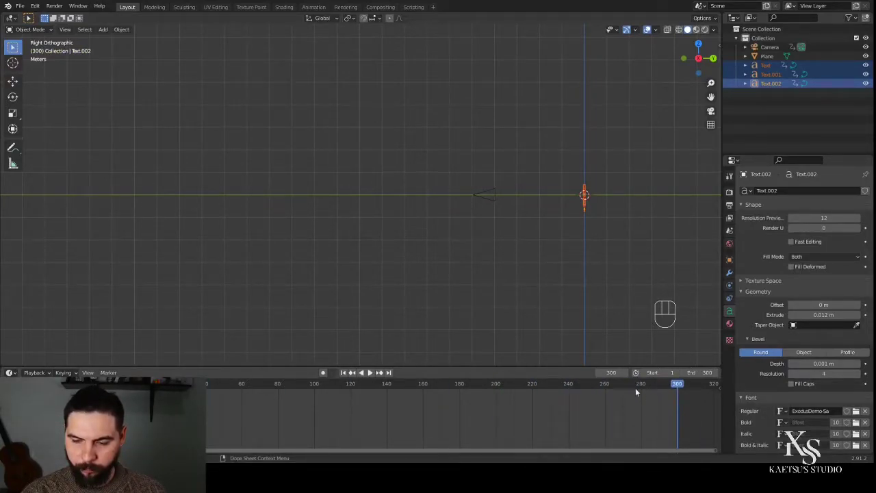
key("KP_0")
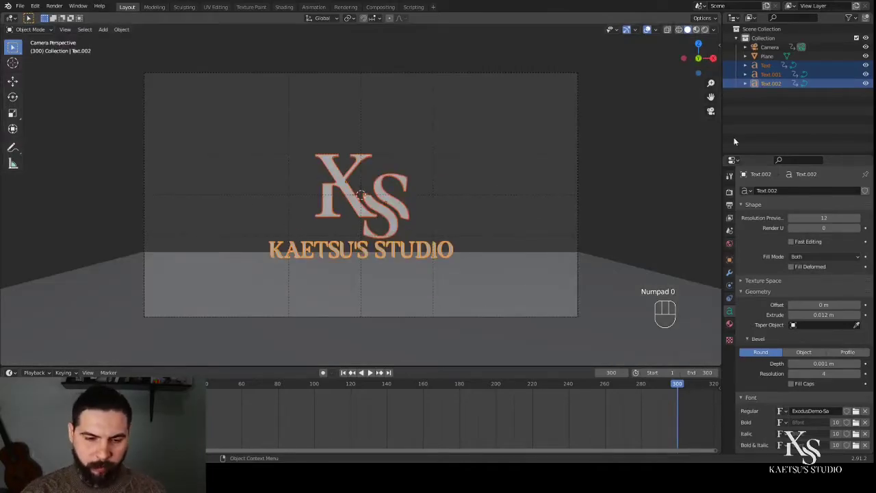
left_click(765, 98)
left_click(765, 65)
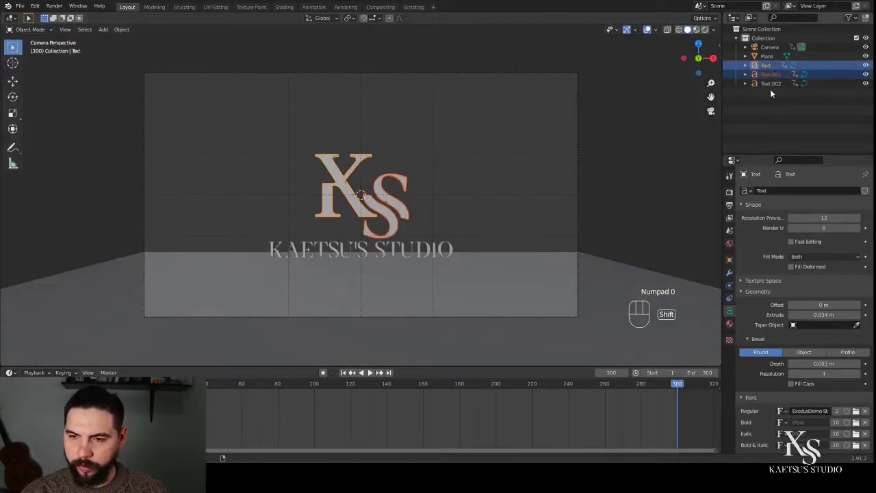
left_click(770, 84)
left_click(768, 74, "ctrl")
left_click(765, 65, "ctrl")
left_click(769, 47, "ctrl")
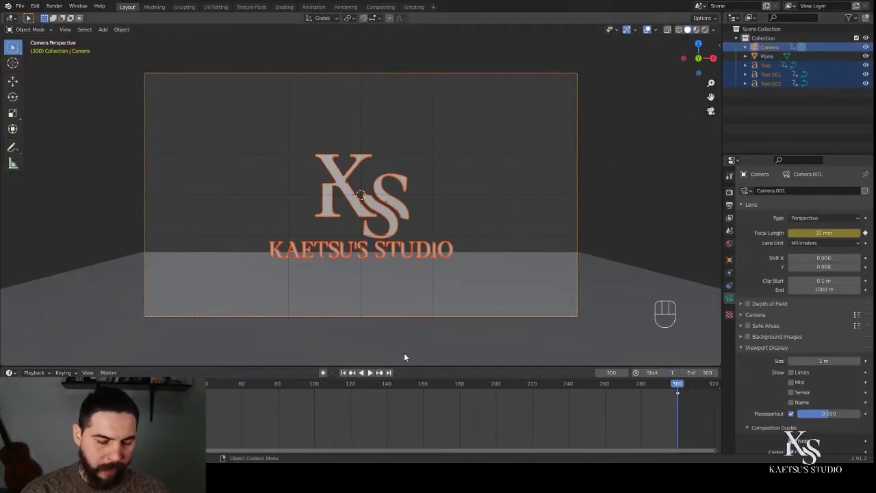
key("g")
key("z")
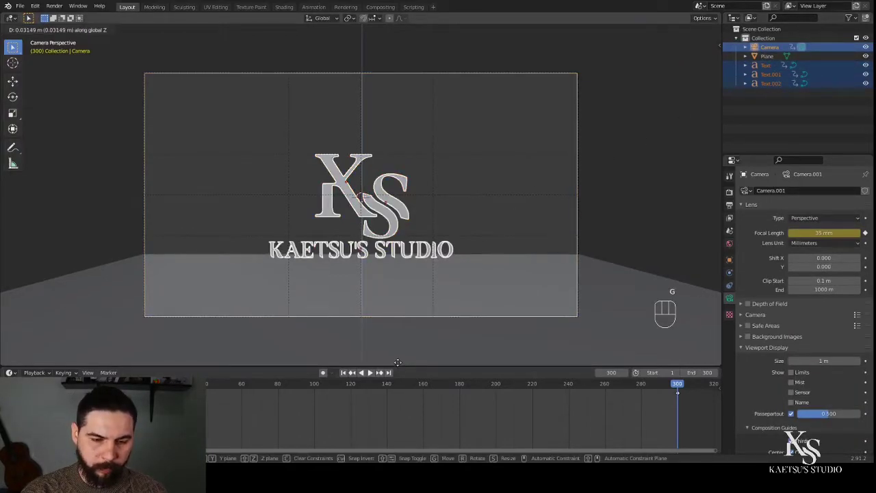
left_click(392, 323)
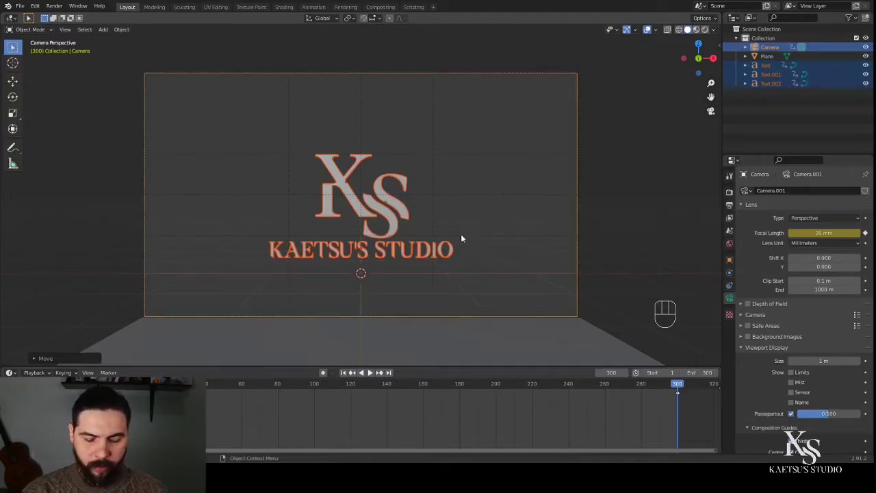
Step: Keyframe the raised camera and texts at frame 300 and return to frame 1
key("i")
left_click(452, 214)
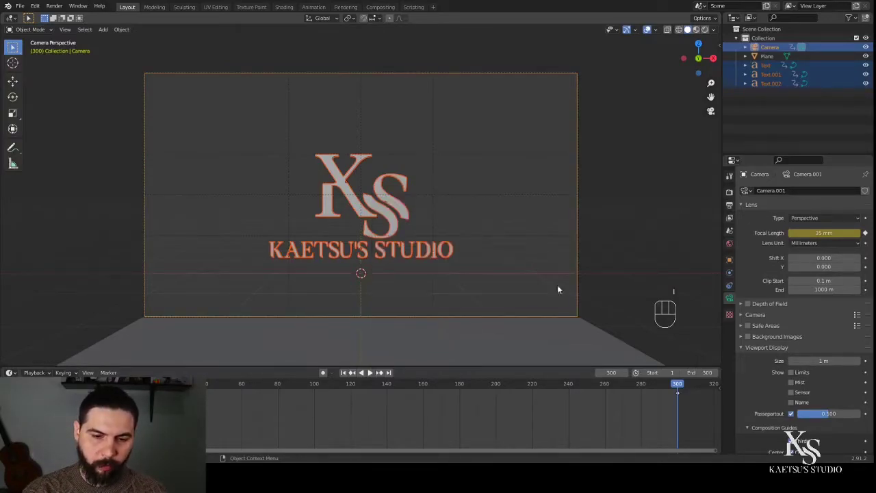
left_click_drag(668, 382, 205, 383)
key("Escape")
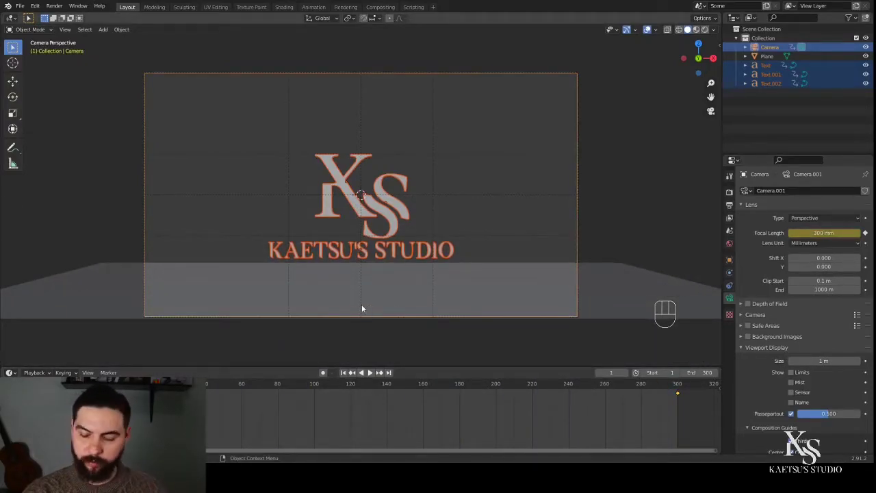
Step: Play the animation in the right side view and the camera view to check the rise of the camera and logo
key("KP_3")
key("space")
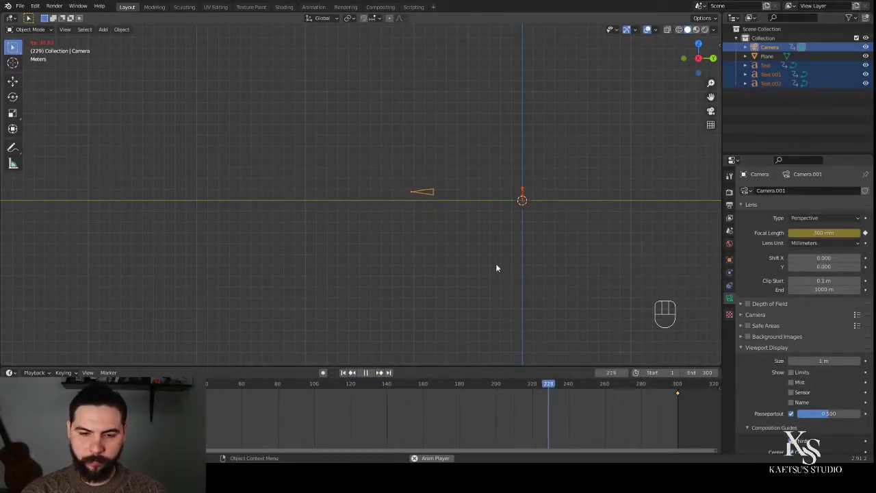
key("space")
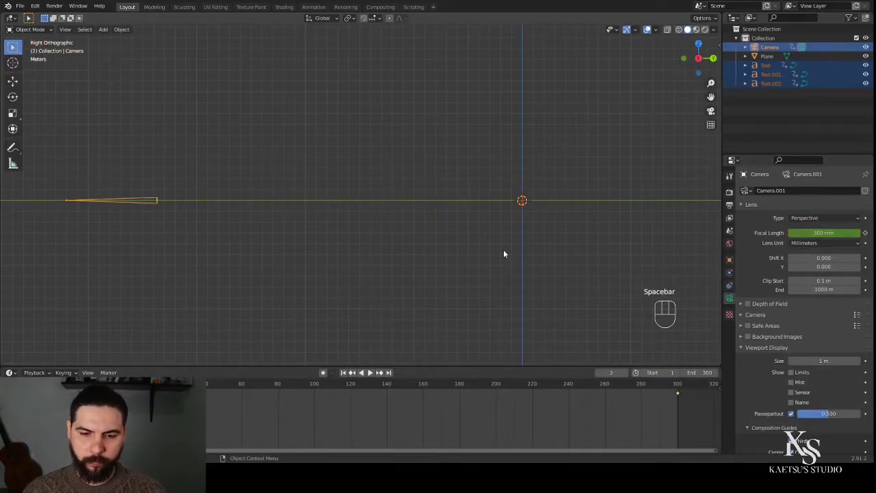
key("KP_0")
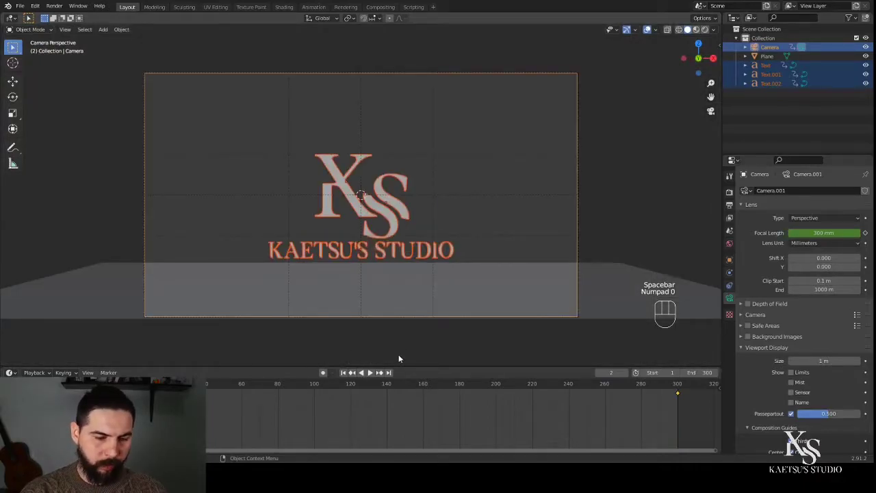
key("space")
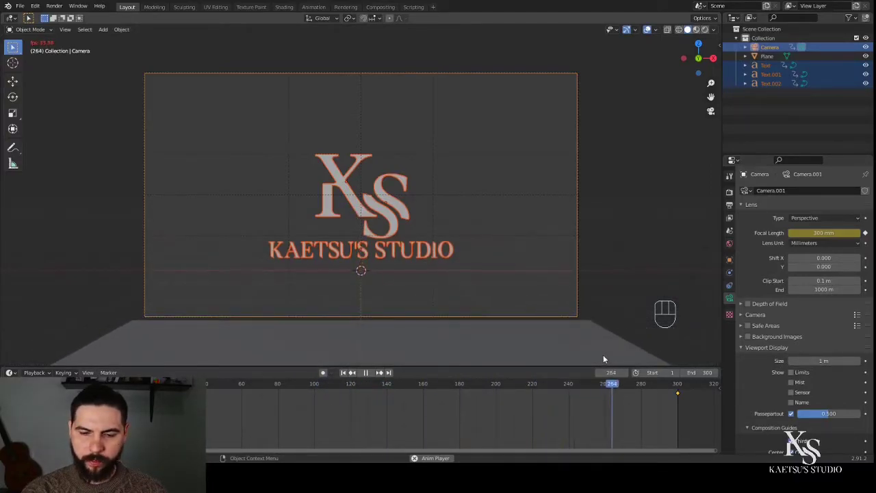
key("space")
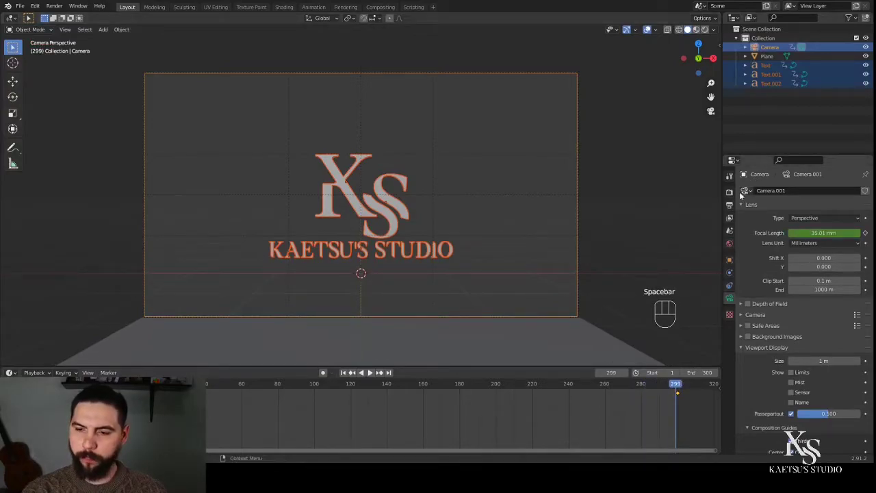
scroll(545, 289, "down", 1)
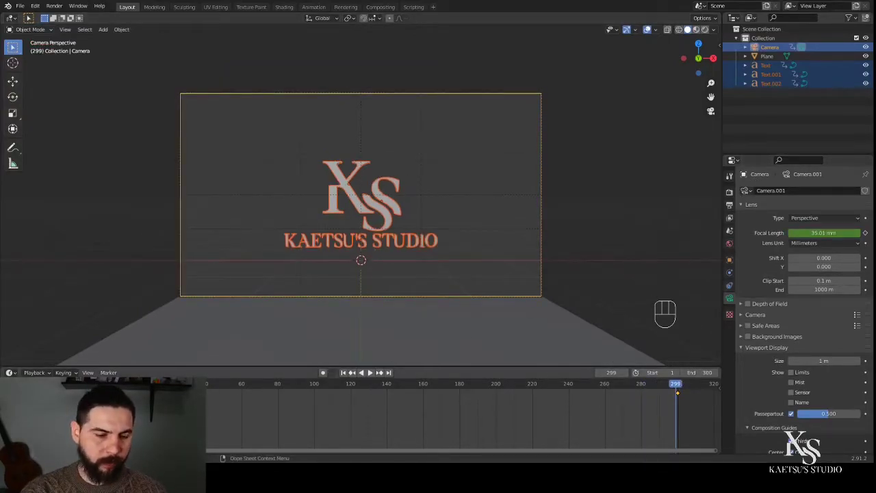
left_click(135, 384)
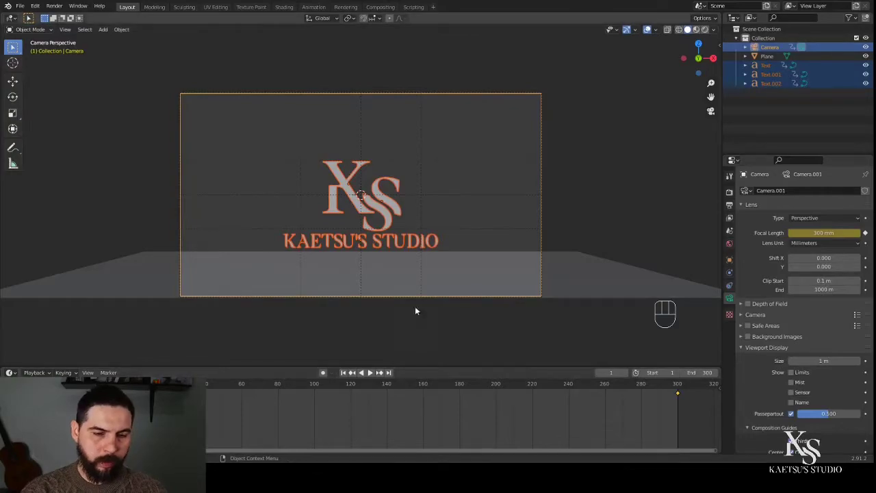
left_click(134, 285)
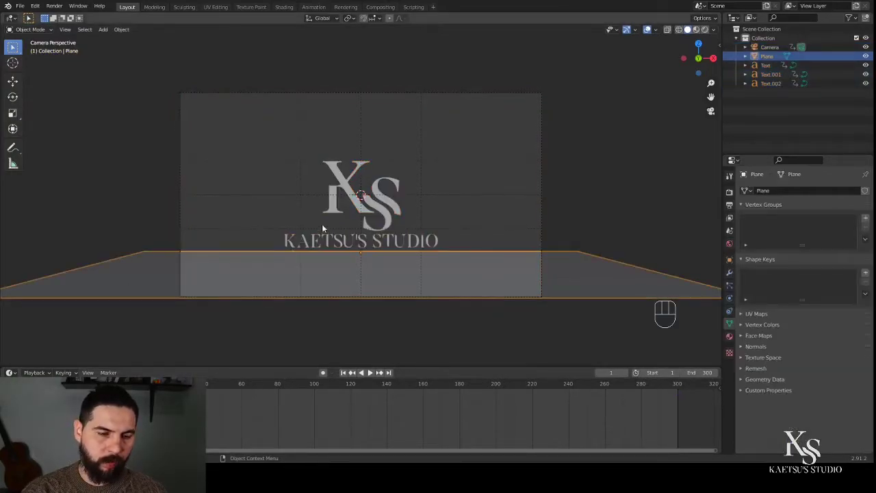
middle_click_drag(531, 232, 434, 210)
key("KP_3")
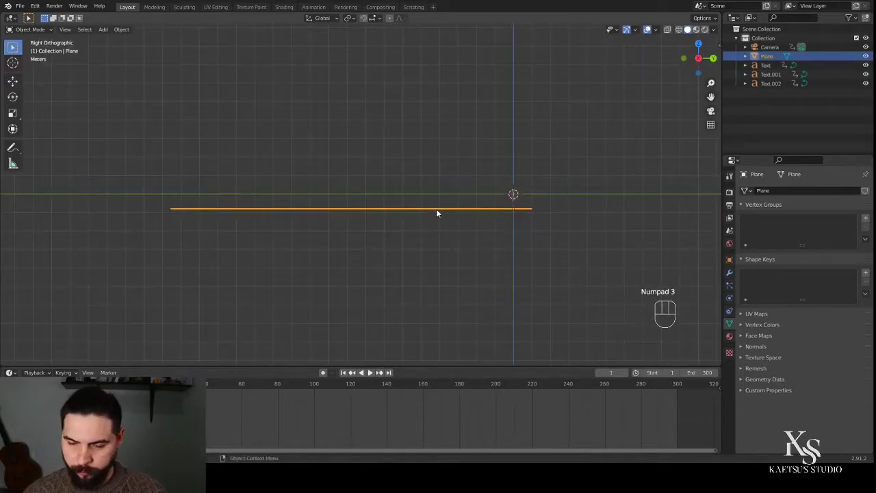
key("shift+a")
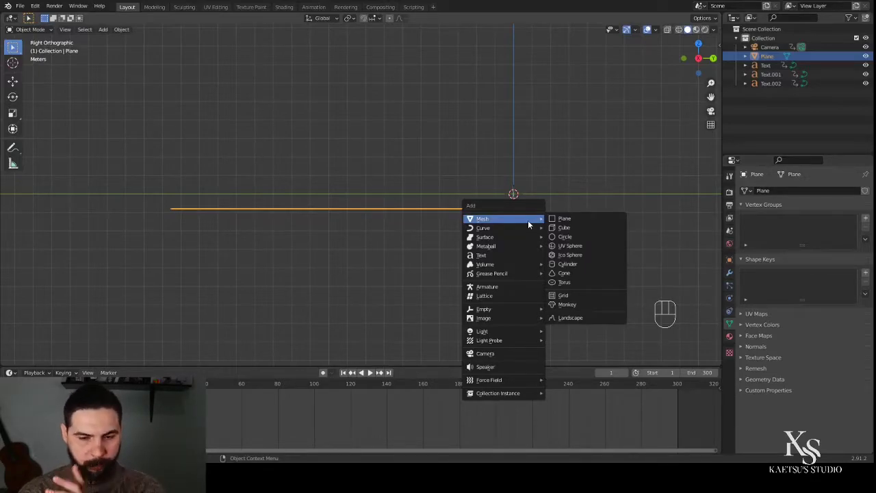
left_click(564, 227)
mouse_move(499, 245)
middle_mouse_down()
mouse_move(491, 304)
mouse_move(504, 256)
middle_mouse_up()
key("ctrl+z")
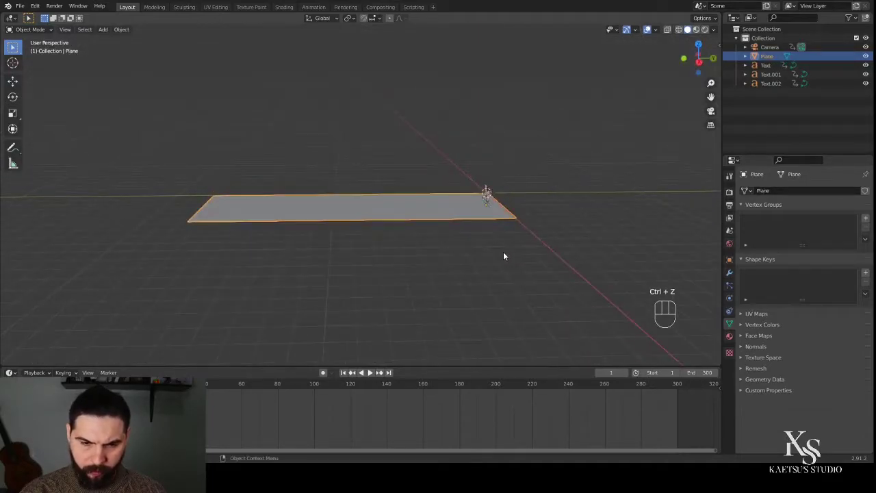
Step: Add a cube and move it about 10 m along Y, behind the logo
left_click(503, 251)
key("shift+a")
mouse_move(502, 252)
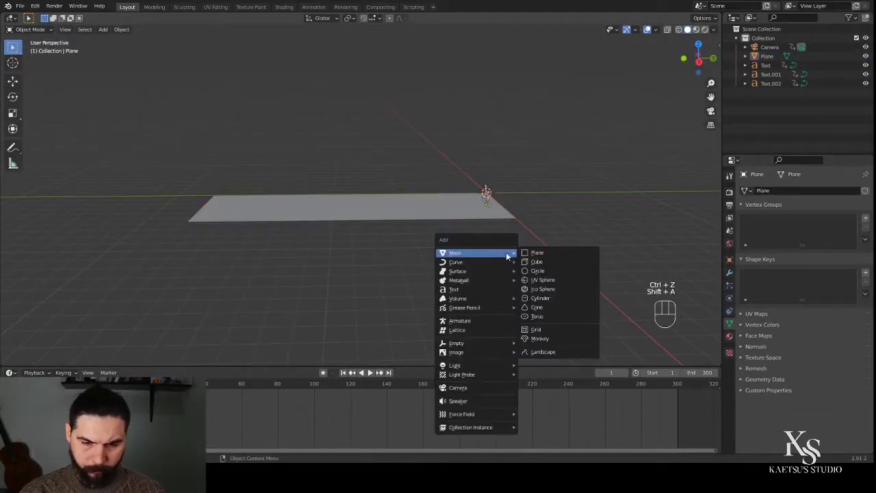
left_click(526, 262)
key("KP_3")
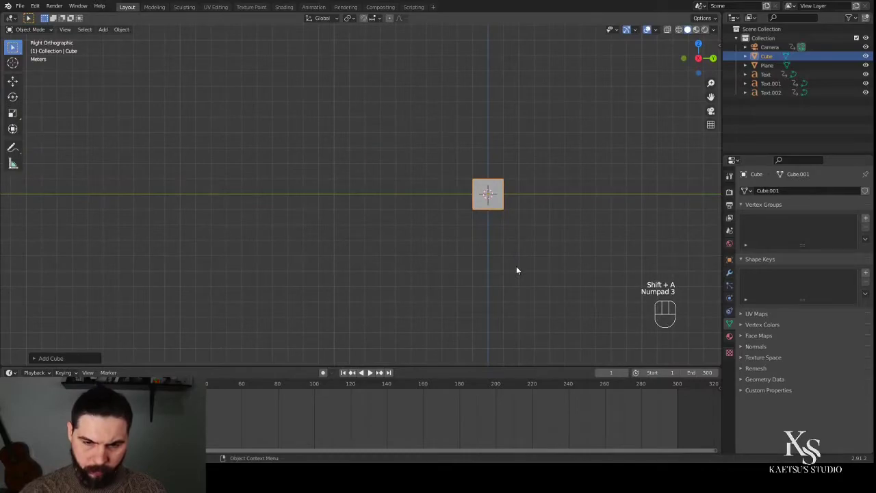
key("g")
key("y")
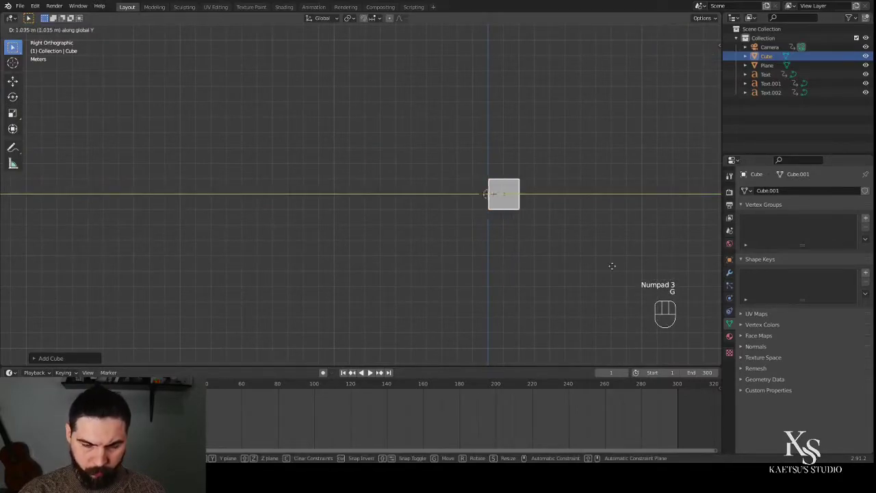
left_click(671, 266)
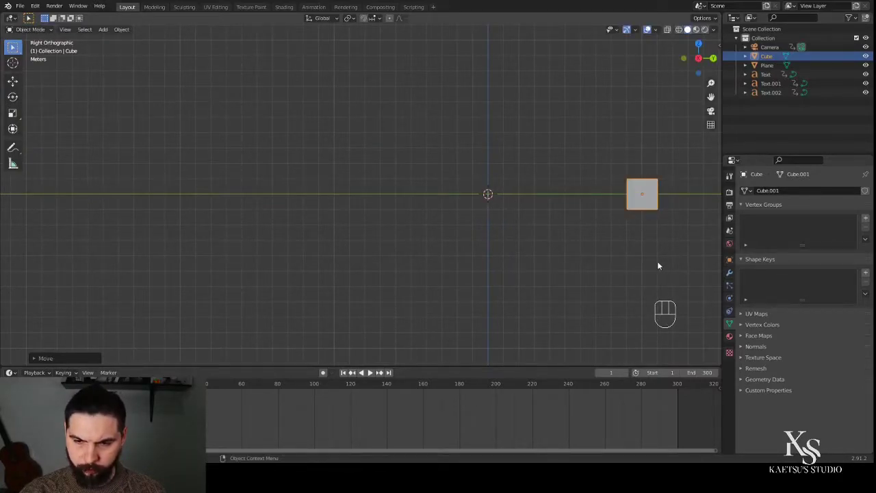
Step: At frame 300, stretch the cube along X until it spans just past both sides of the camera frame
key("KP_0")
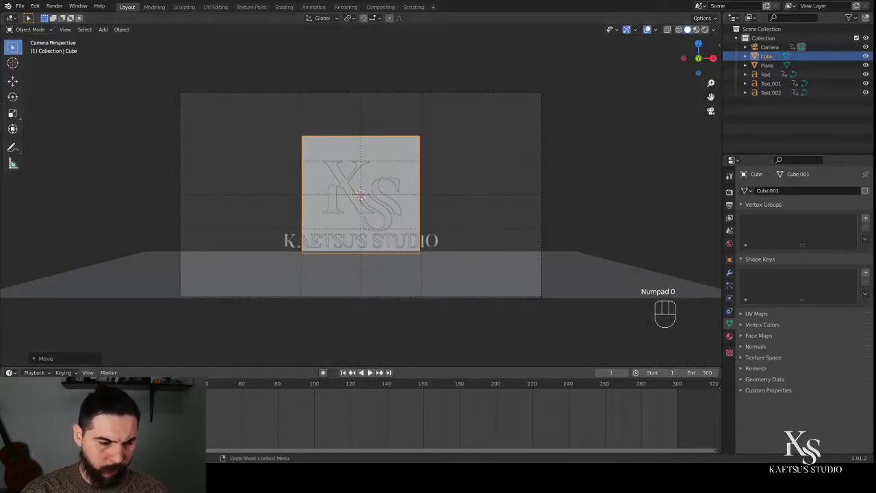
left_click_drag(308, 388, 674, 406)
key("s")
key("x")
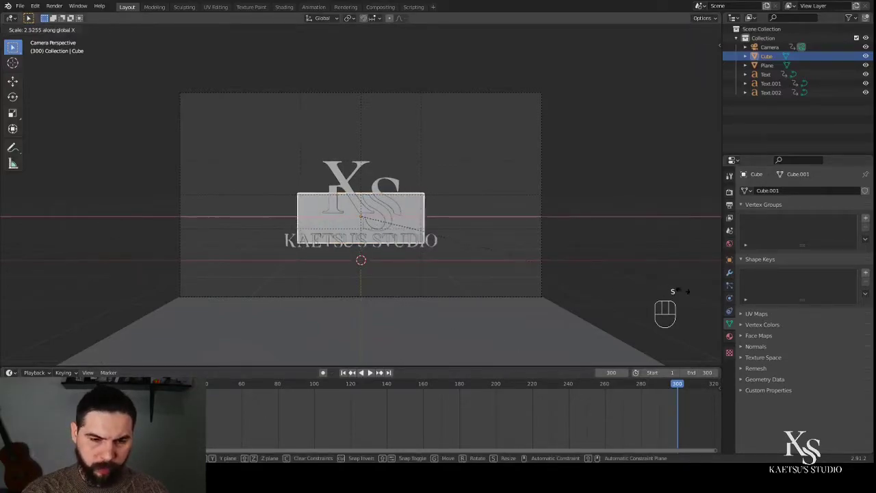
left_click(545, 266)
Step: Raise the cube about 1 m along Z and scale it along Z by about 4.3 to cover the camera frame's height
key("g")
key("z")
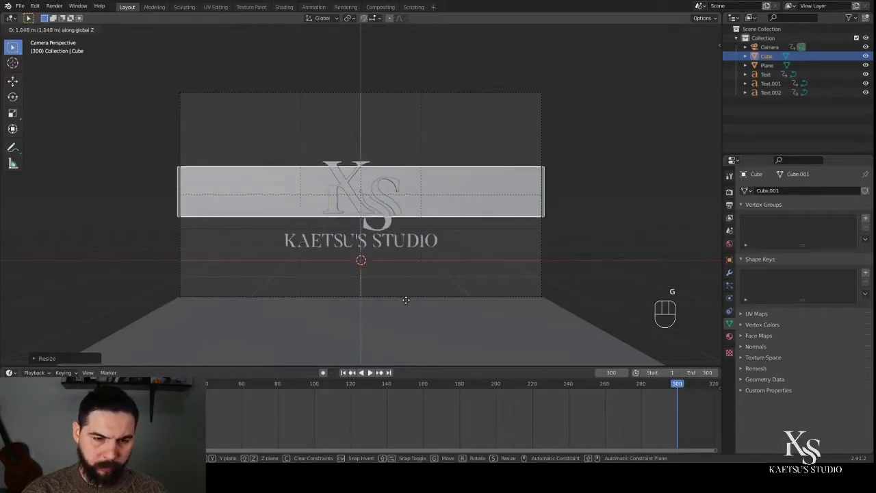
left_click(407, 298)
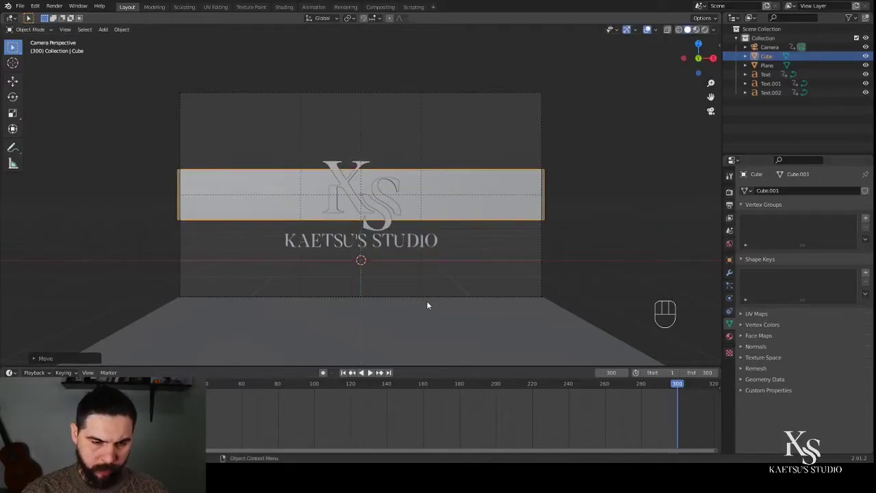
key("s")
key("z")
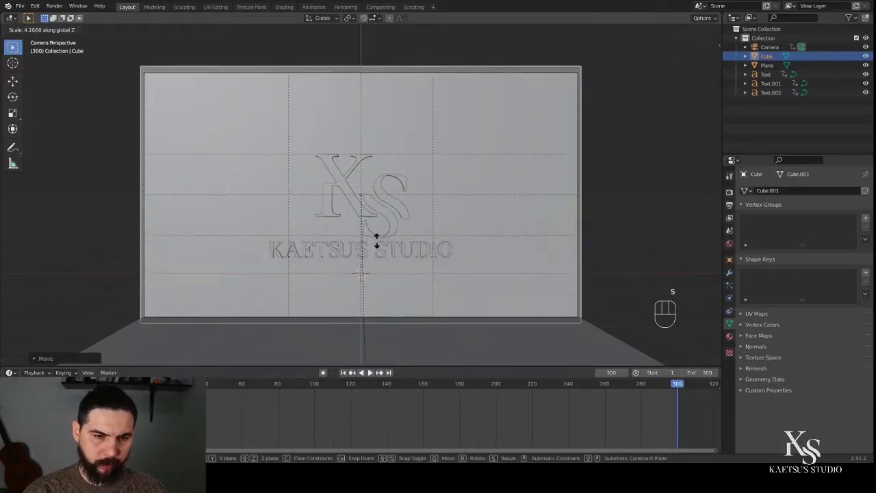
left_click(381, 231)
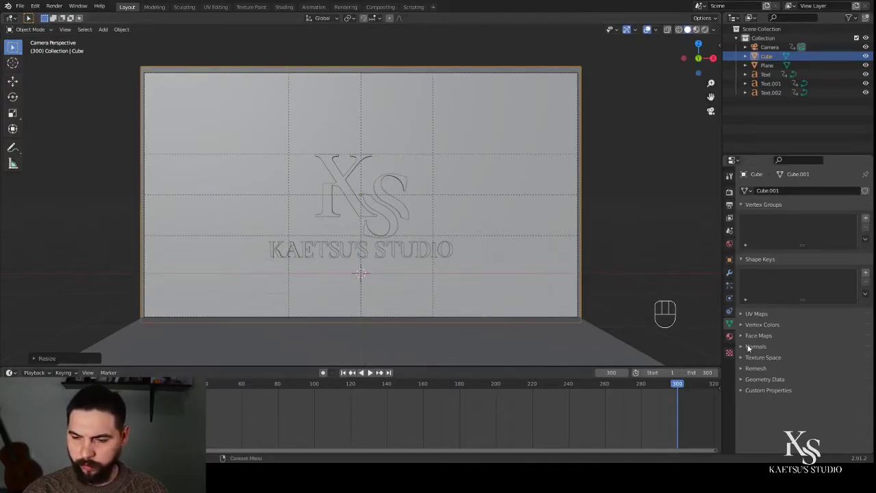
Step: Set the cube's viewport display to Wire in its object properties so the logo shows through it
left_click(729, 260)
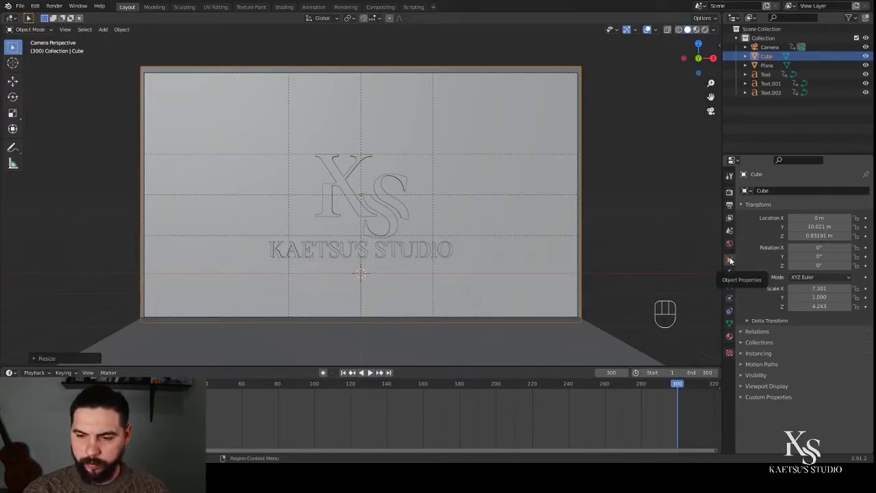
left_click(744, 386)
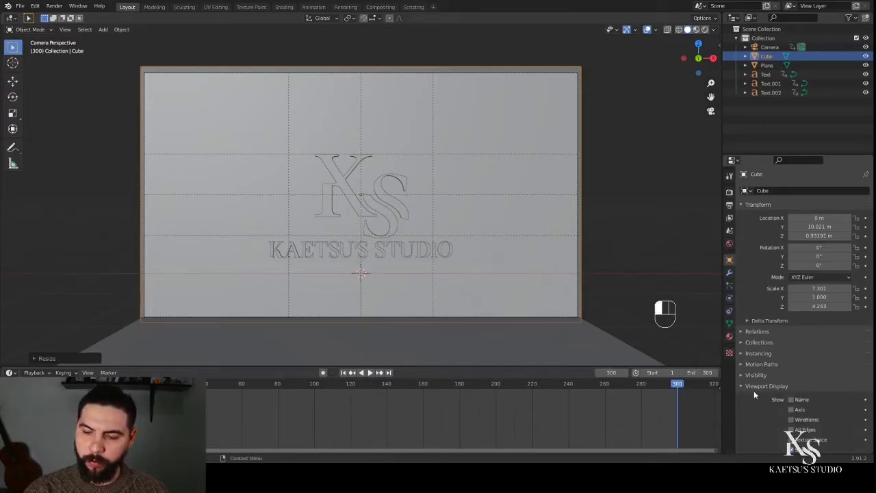
scroll(760, 390, "down", 2)
left_click_drag(810, 423, 800, 404)
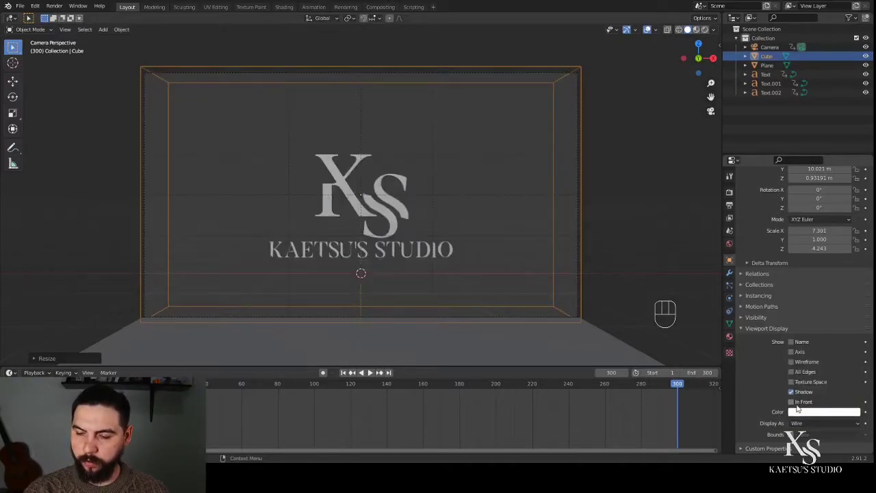
scroll(533, 274, "down", 1)
scroll(533, 275, "up", 2)
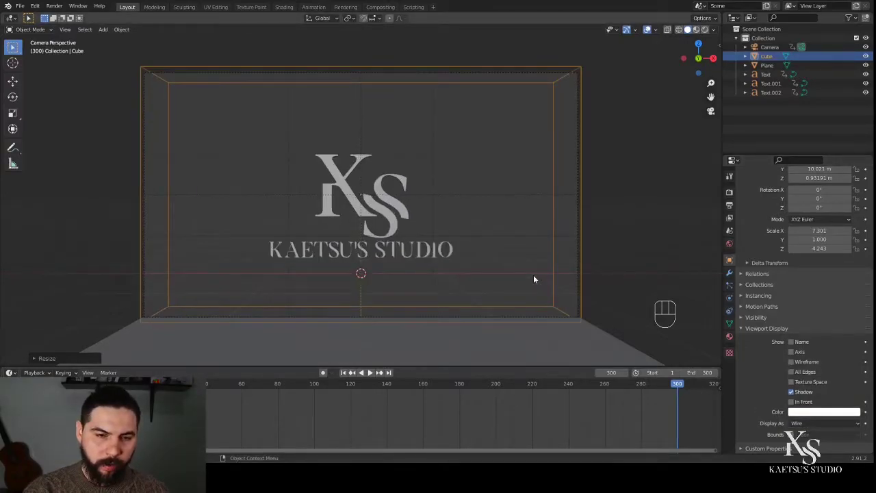
Step: Set the cube's Y dimension to its X dimension of 14.6 m so that its footprint is square
scroll(527, 275, "down", 2)
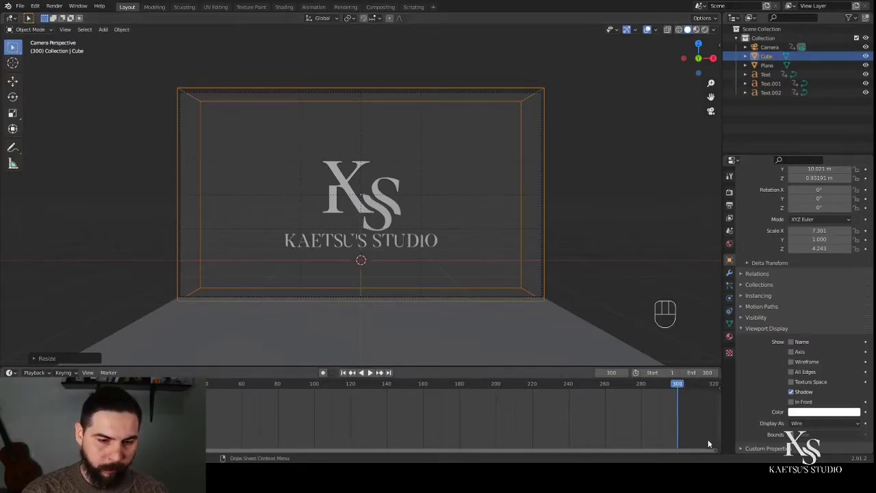
scroll(469, 295, "up", 2)
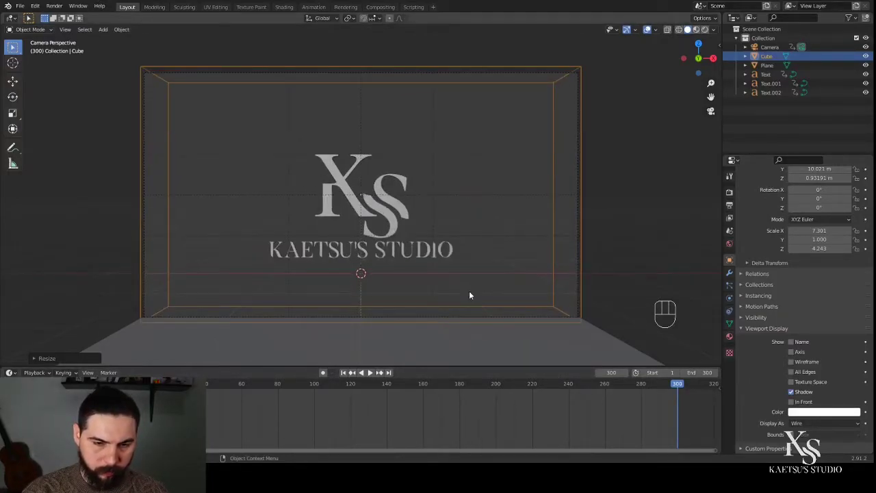
scroll(470, 295, "down", 3)
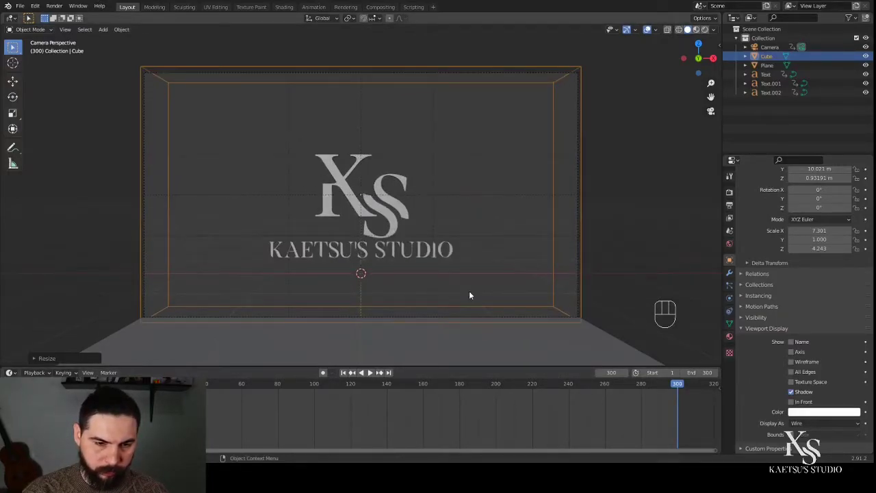
scroll(509, 294, "up", 3)
middle_click_drag(509, 294, 481, 294)
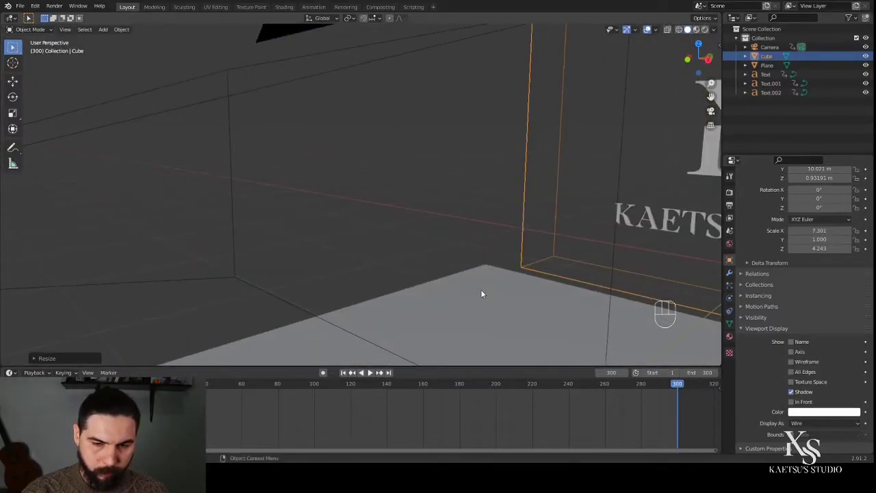
key("KP_3")
scroll(507, 134, "down", 3)
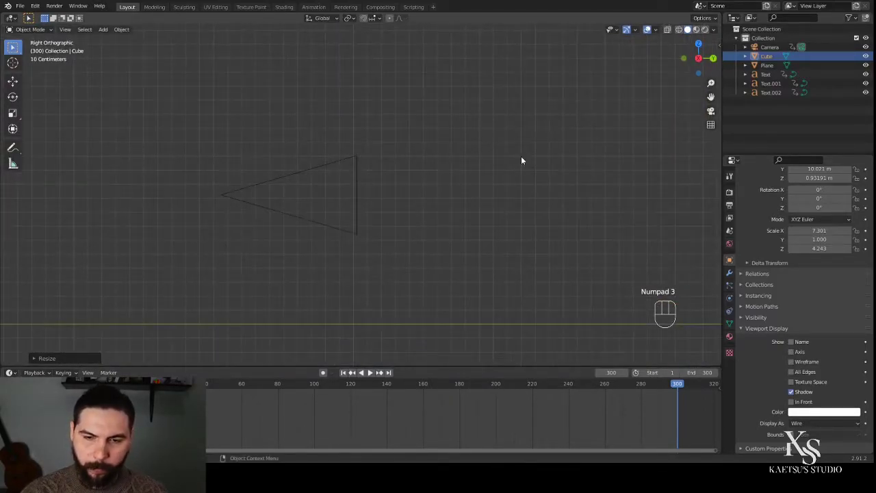
scroll(607, 148, "down", 6)
middle_click_drag(534, 174, 269, 194, "shift")
scroll(562, 206, "down", 5)
middle_click_drag(561, 206, 507, 211, "shift")
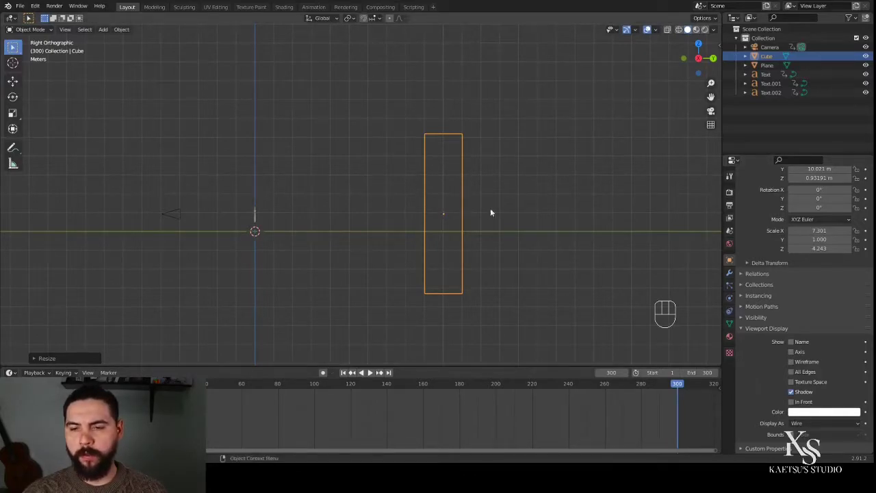
key("n")
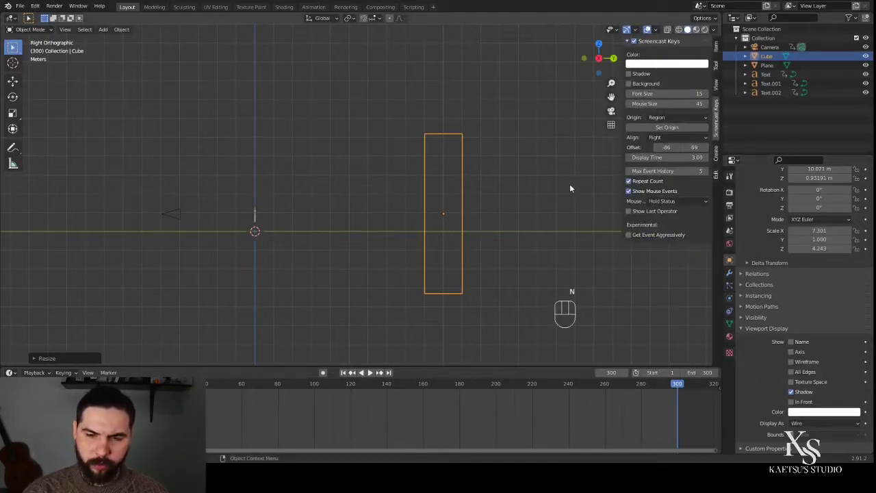
left_click(715, 48)
double_click(681, 185)
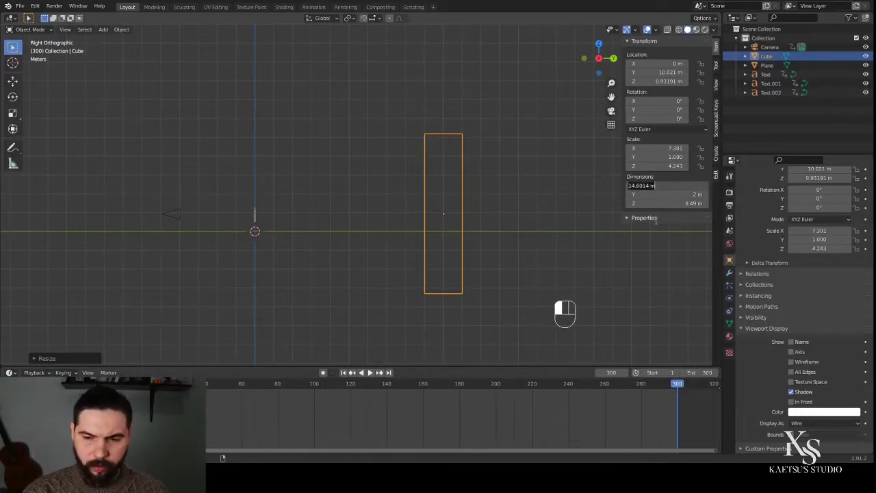
key("Return")
key("ctrl+v")
left_click(330, 334)
Step: In the camera view, scale the cube uniformly to about 31.7 × 31.7 × 18.4 m until its back face fills the frame
key("KP_0")
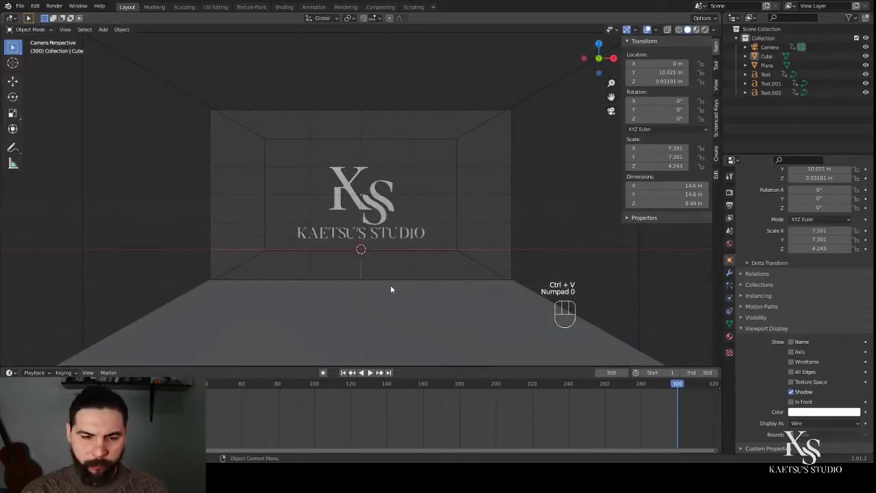
left_click(452, 201)
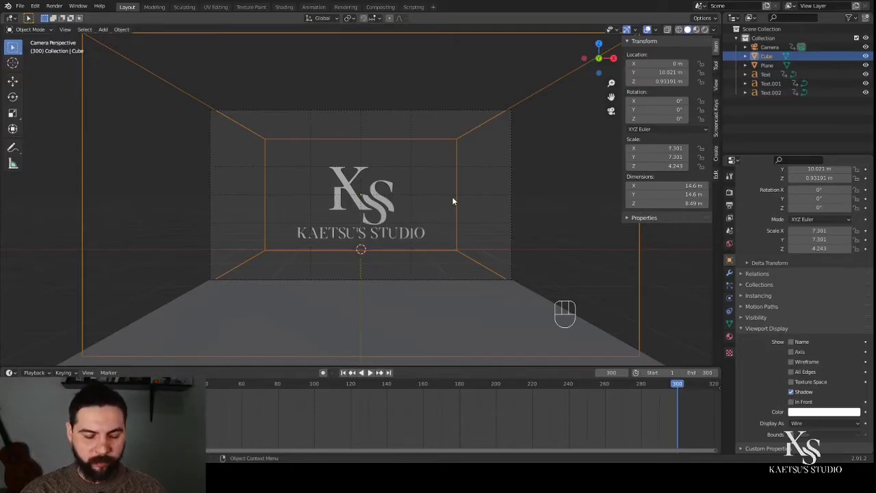
key("s")
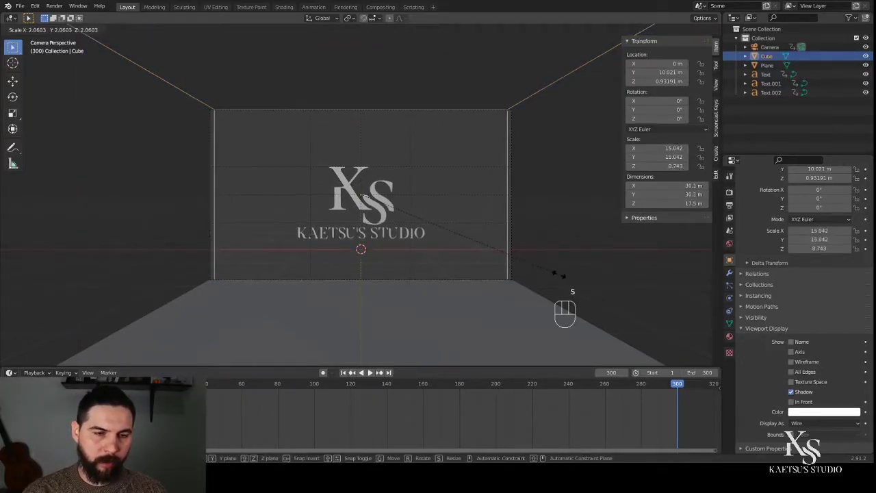
left_click(572, 276)
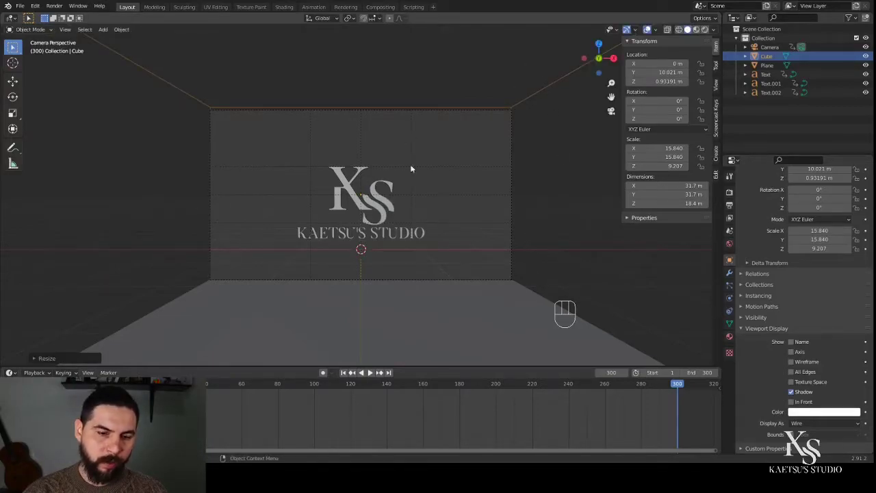
Step: Move the cube along Y to about 19.8 m so that it sits entirely behind the logo
middle_click_drag(420, 178, 412, 263)
key("KP_3")
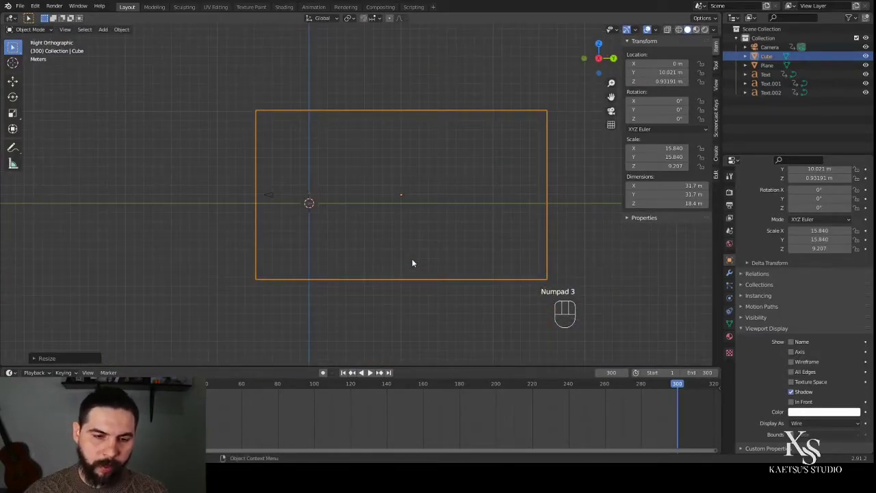
key("g")
key("y")
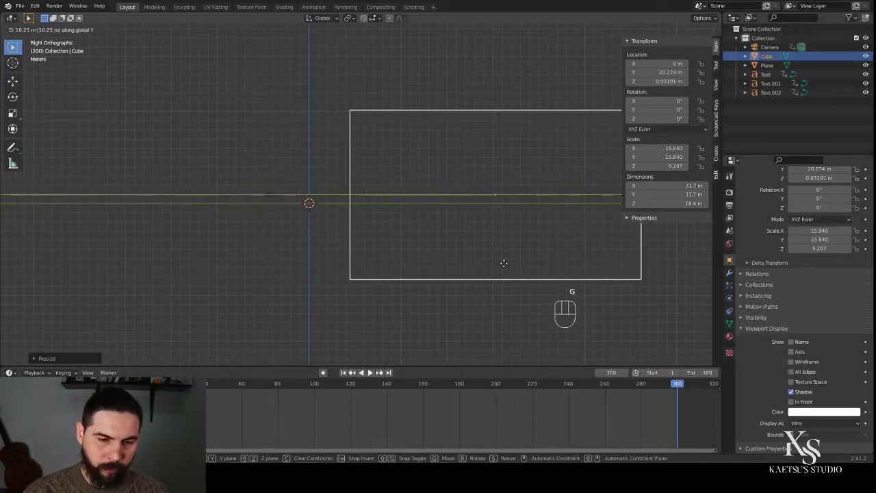
left_click(500, 262)
Step: Play the animation through the camera to check the cube's coverage of the frame, and open the scene's output settings
scroll(253, 258, "up", 7)
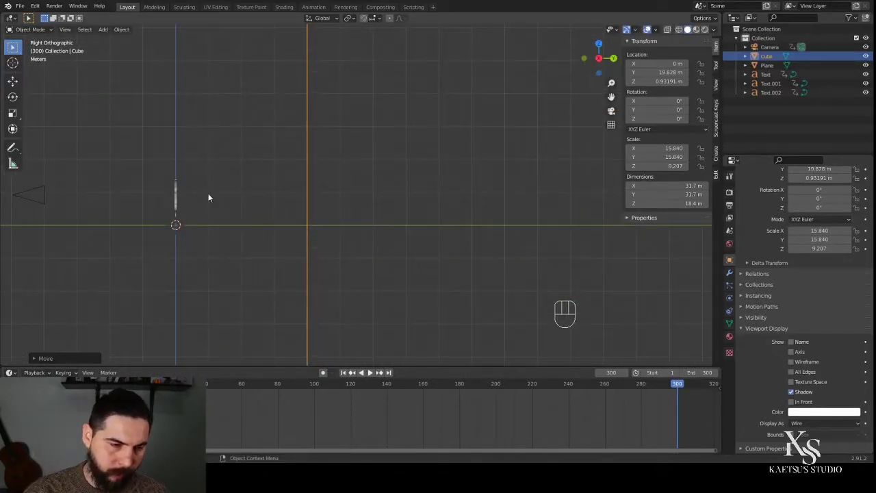
key("KP_0")
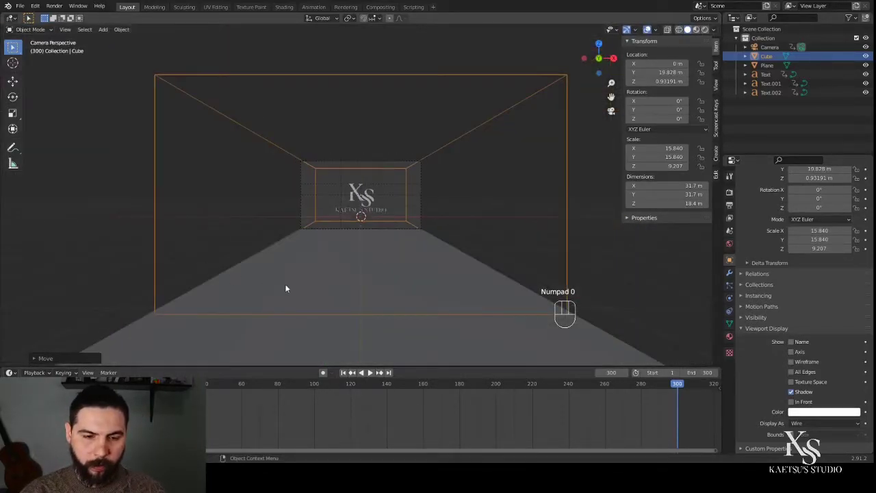
key("space")
key("space")
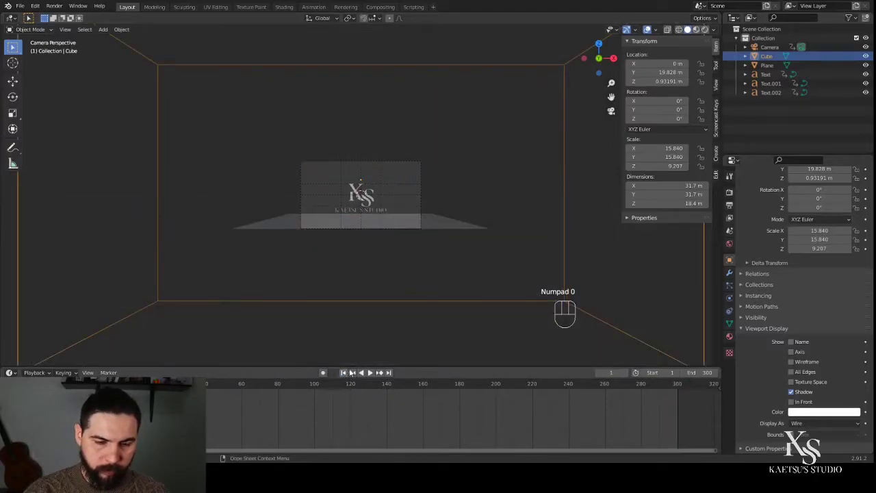
left_click(730, 194)
left_click(730, 207)
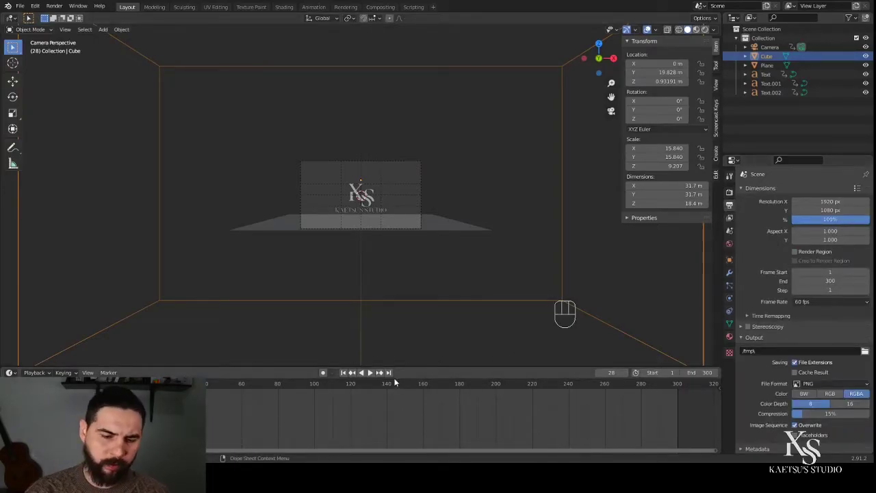
key("space")
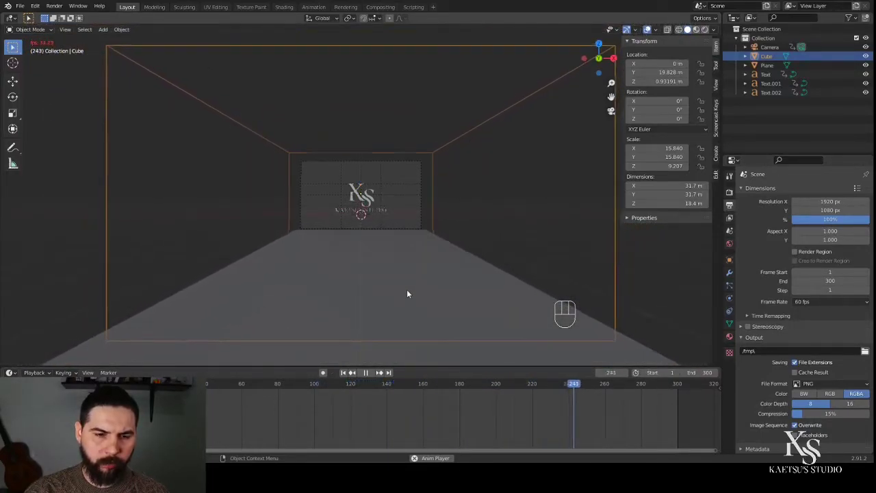
key("space")
Step: Split the 3D viewport into two side-by-side areas, hide their sidebars and show the camera view in the second one
middle_click_drag(436, 290, 363, 288)
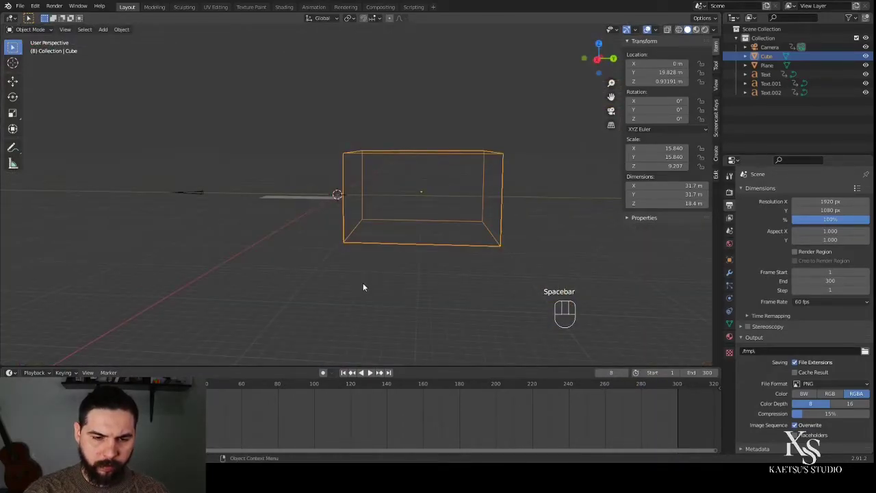
key("KP_0")
key("KP_3")
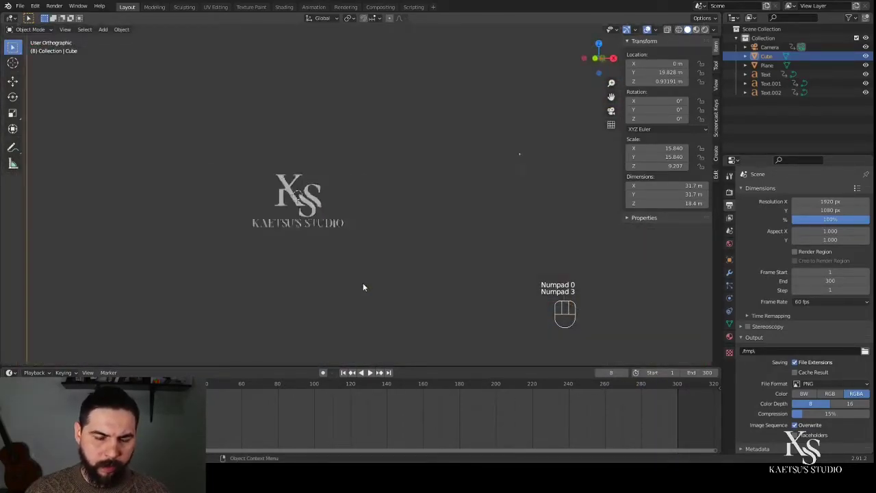
middle_click_drag(303, 270, 401, 277)
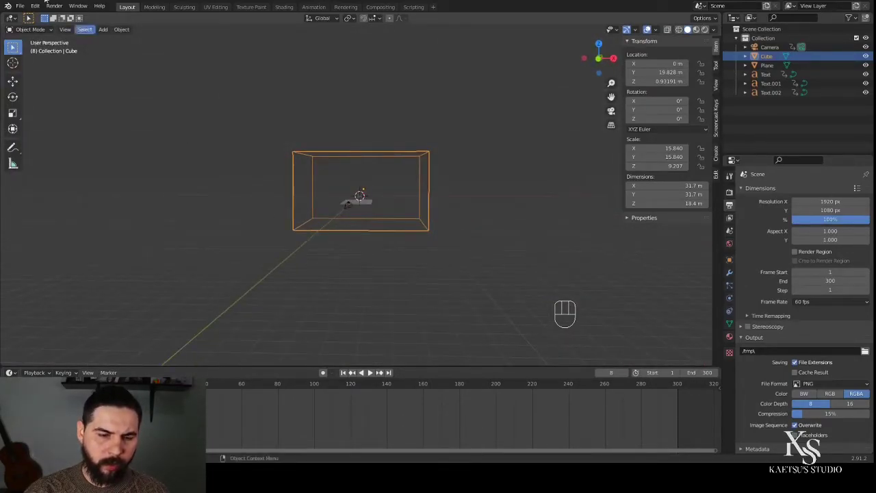
left_click_drag(2, 12, 414, 69)
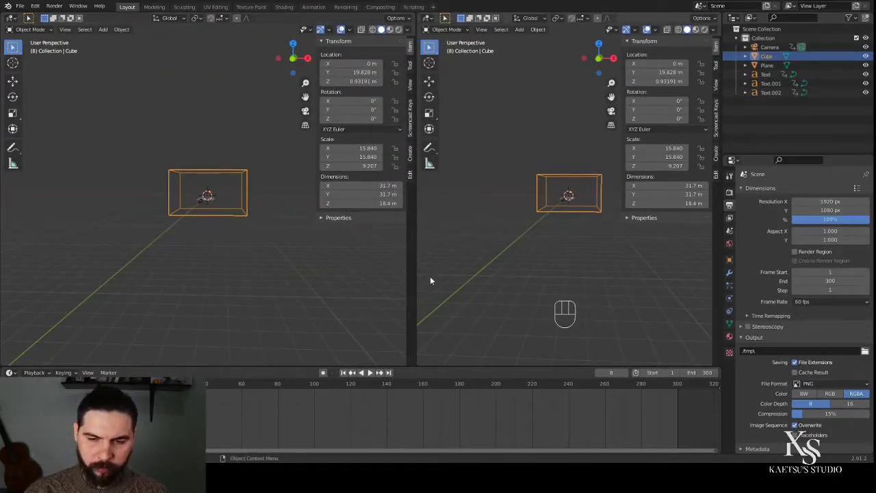
left_click(247, 273)
key("n")
key("KP_0")
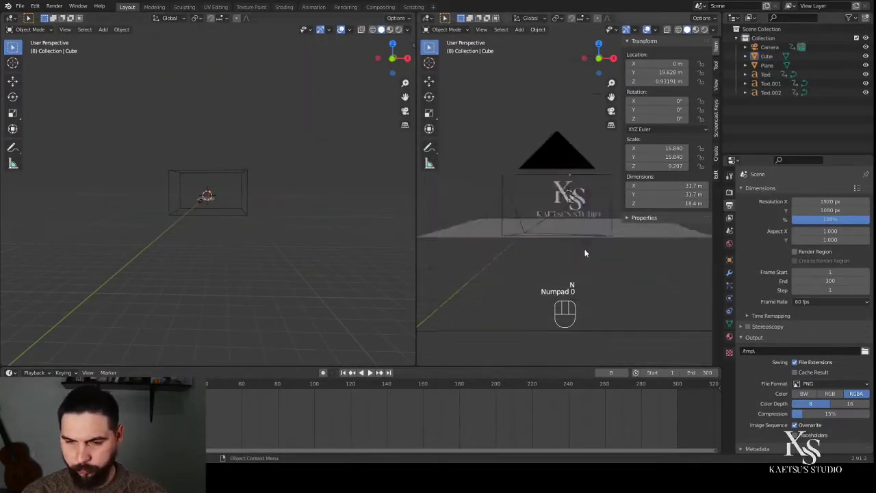
middle_click_drag(590, 253, 540, 272, "shift")
key("n")
middle_click_drag(579, 251, 633, 257)
key("KP_0")
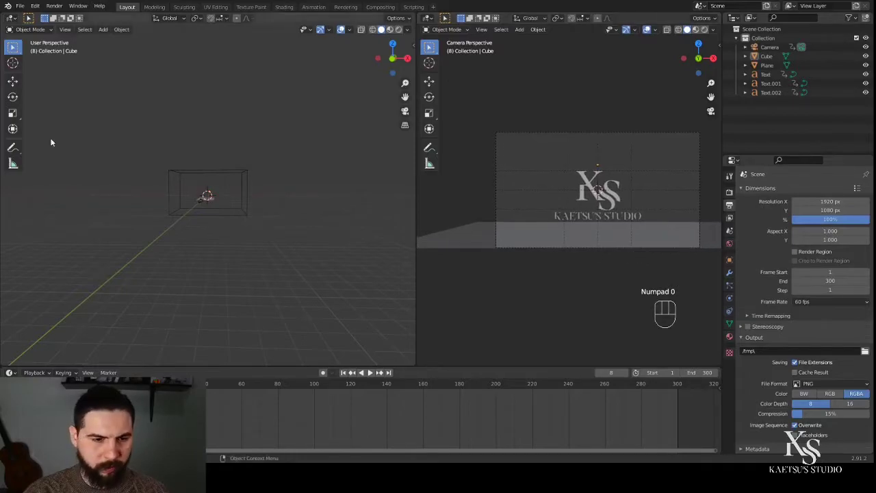
Step: Change the first viewport area into a Shader Editor and hide its sidebar
left_click(12, 18)
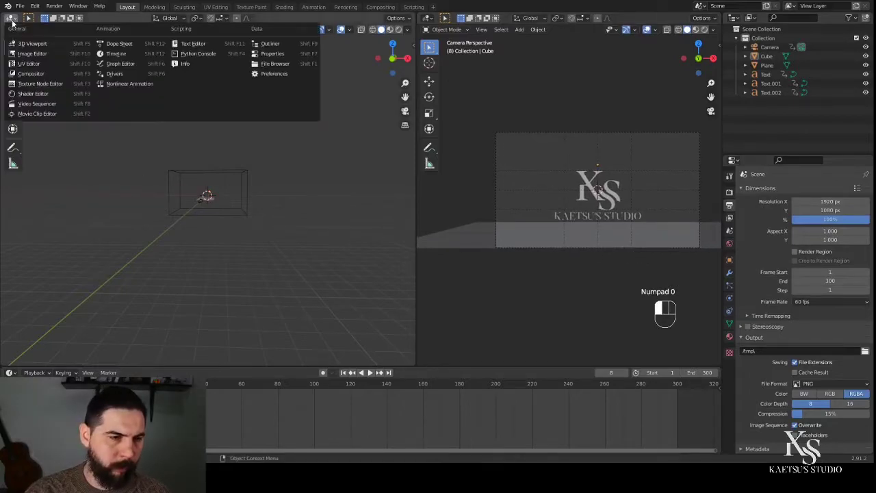
left_click(31, 83)
key("n")
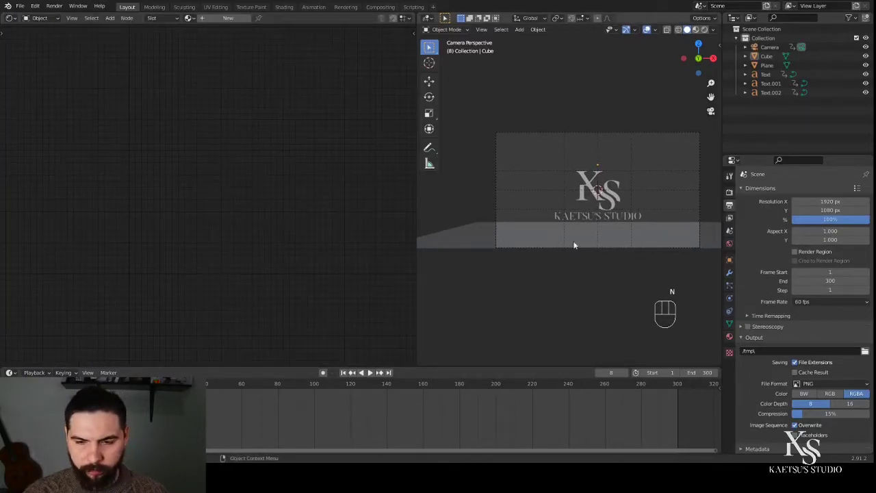
Step: Add a point light and move it along Y in the right side view to the middle of the cube
scroll(616, 287, "down", 3)
middle_click_drag(616, 288, 479, 272)
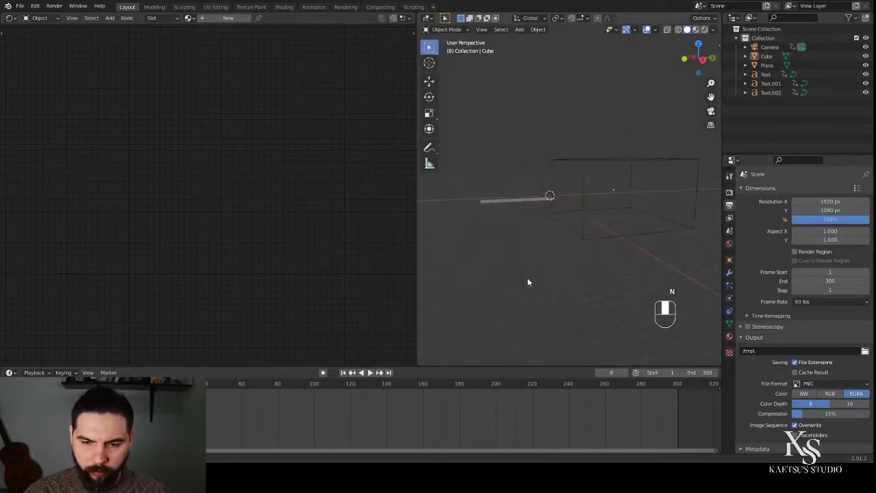
key("shift+a")
mouse_move(493, 386)
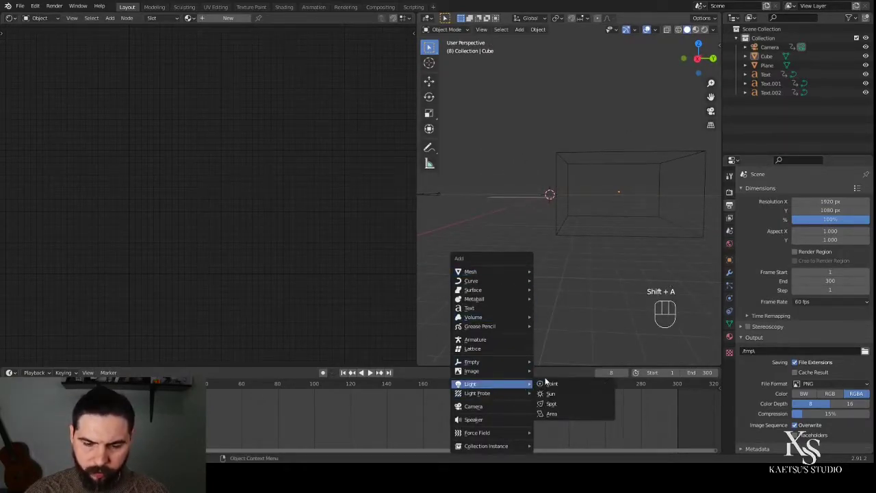
left_click(551, 384)
key("KP_3")
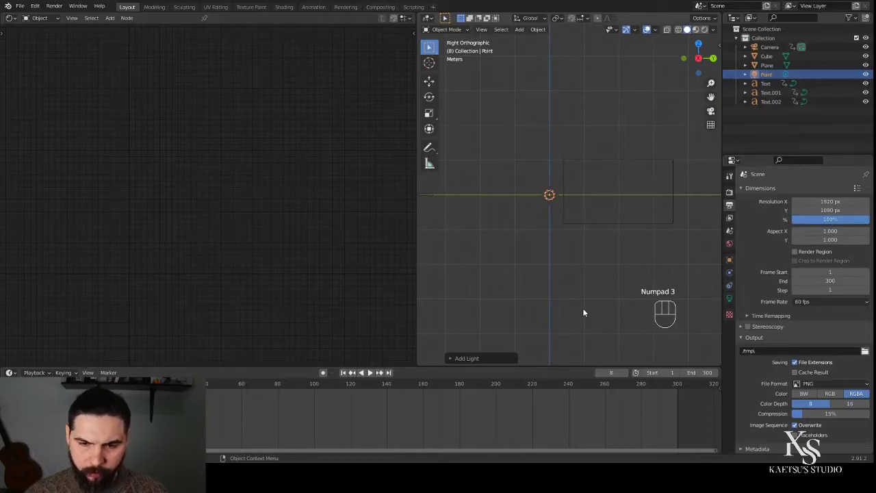
key("g")
left_click(653, 303)
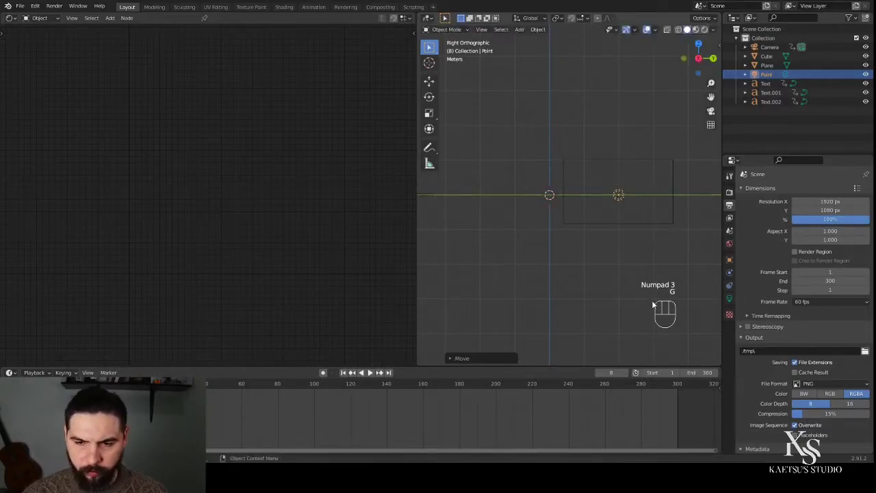
Step: Set the point light's radius to about 5.53 m and its power to 1000 W, and turn on rendered shading
left_click(729, 299)
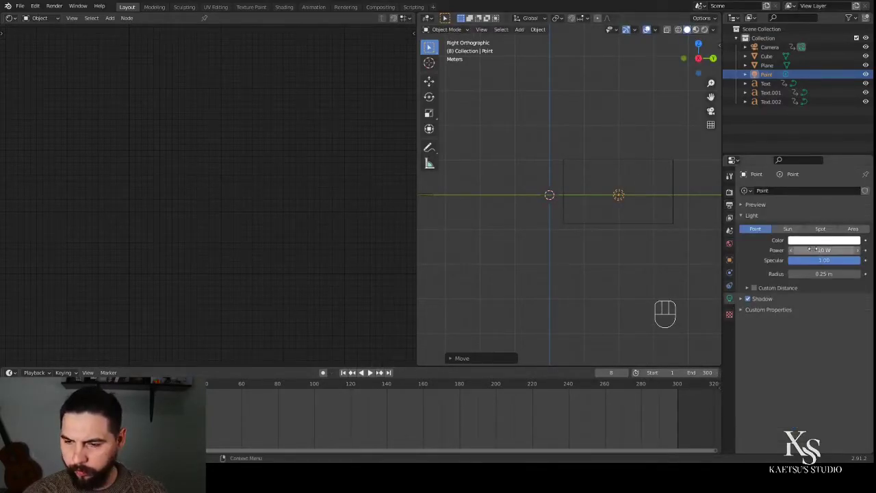
left_click_drag(812, 251, 829, 273)
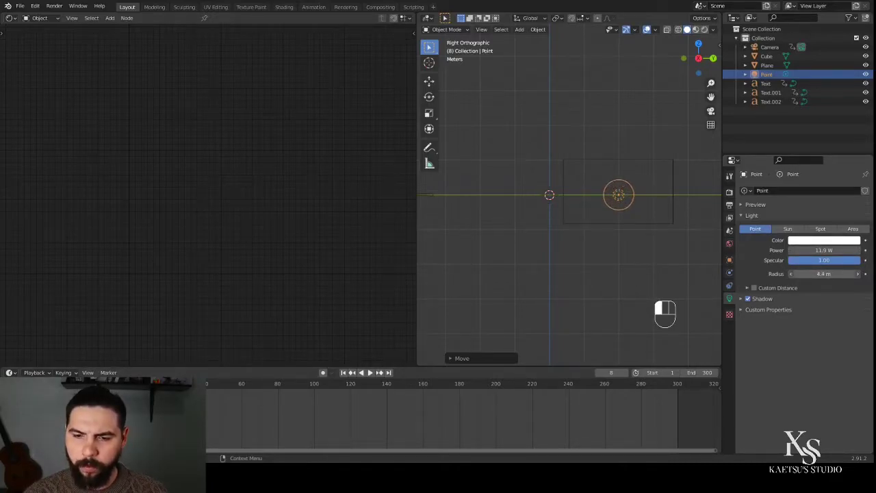
left_click(802, 250)
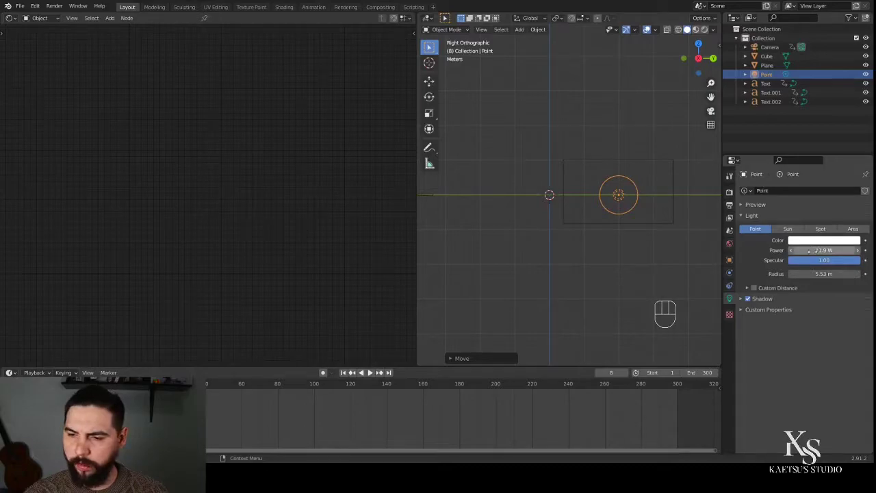
type("1000")
left_click(783, 269)
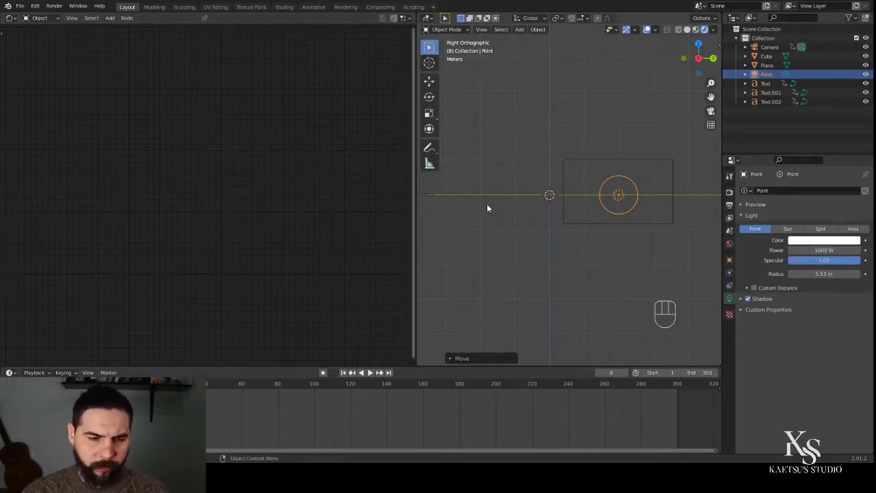
Step: Give the cube a new material and delete its Principled BSDF node
left_click(579, 221)
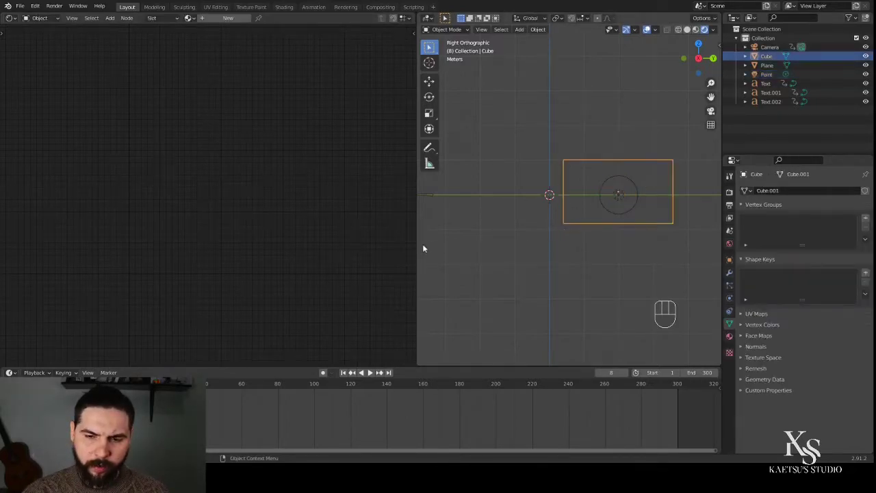
left_click(227, 18)
key("Home")
left_click(261, 156)
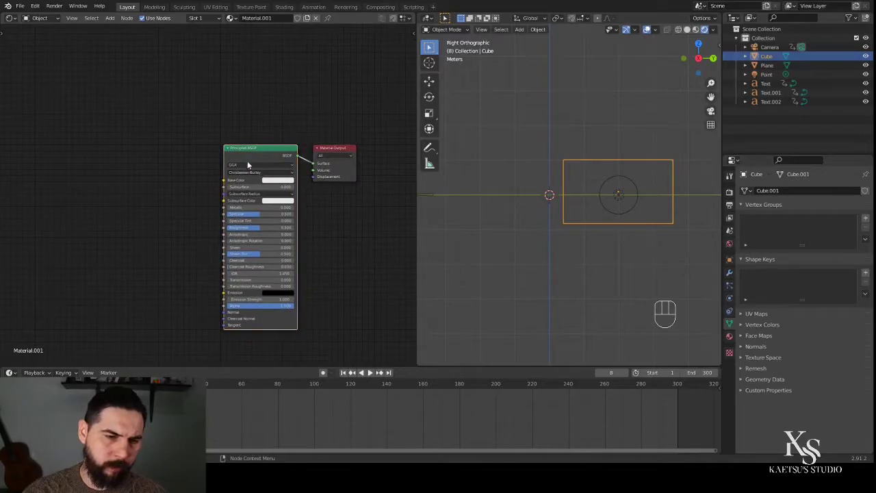
key("Delete")
Step: Add a Principled Volume node and link it to the Volume input of the Material Output
key("shift+a")
type("vol")
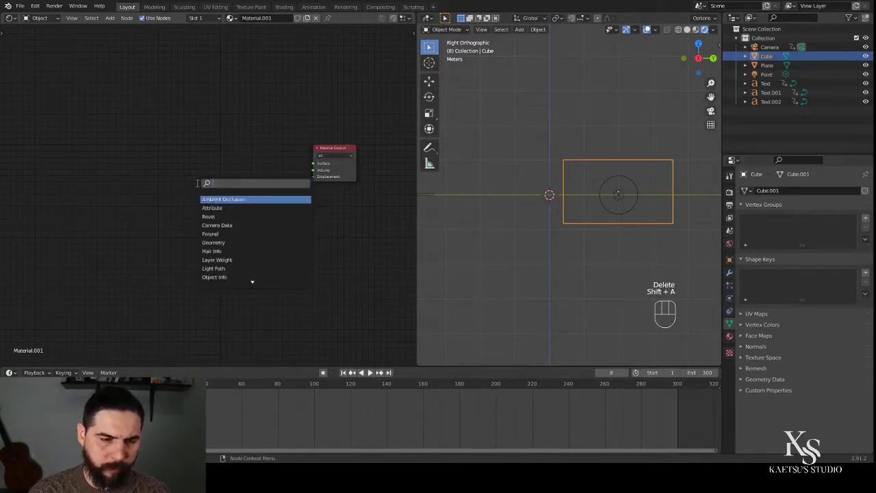
key("Down")
key("Return")
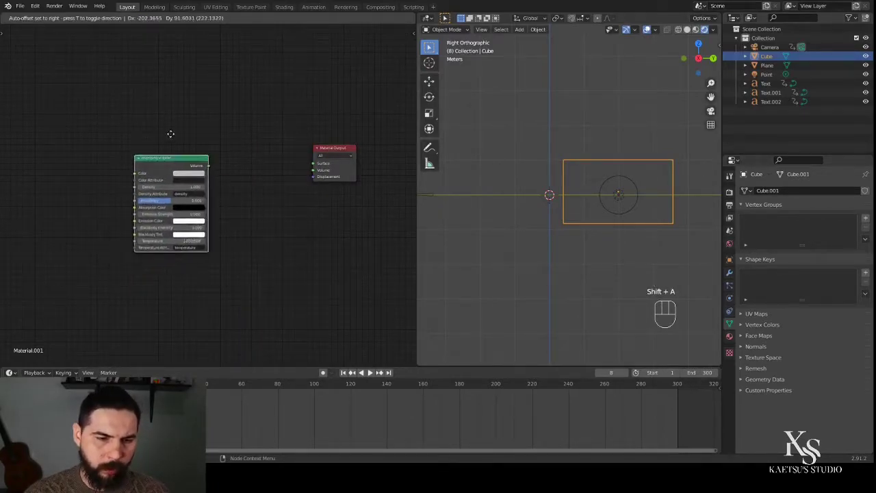
left_click(194, 146)
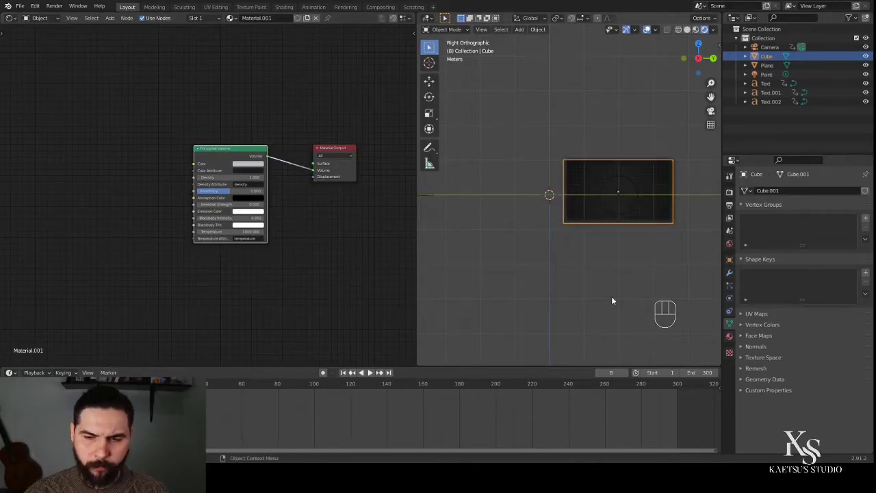
Step: Look through the camera and compare the scene in material preview and rendered shading
key("KP_0")
middle_click_drag(111, 197, 241, 204)
scroll(241, 204, "down", 2)
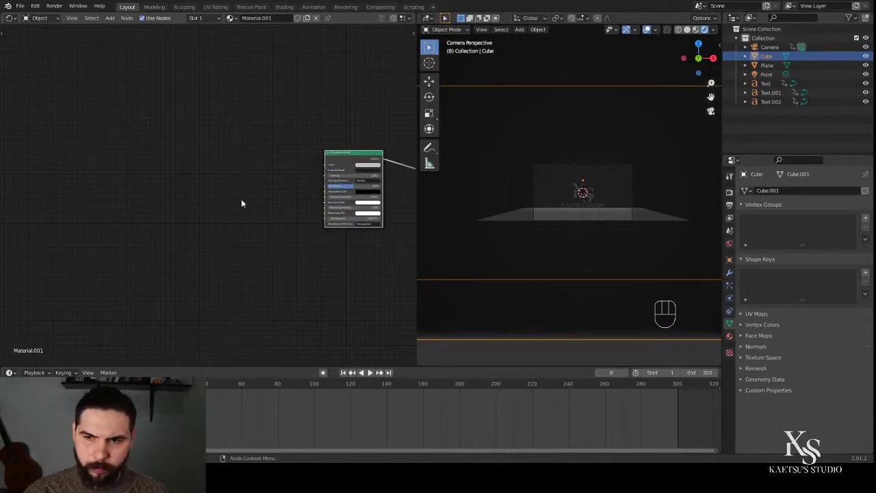
left_click(696, 30)
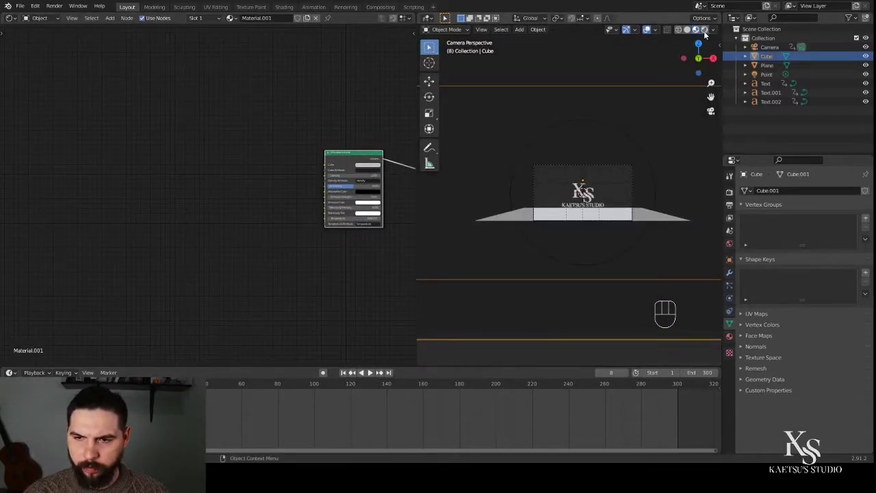
left_click(704, 30)
Step: Add a Gradient Texture node with connected Texture Coordinate and Mapping nodes to the cube's material
middle_click_drag(261, 234, 196, 237)
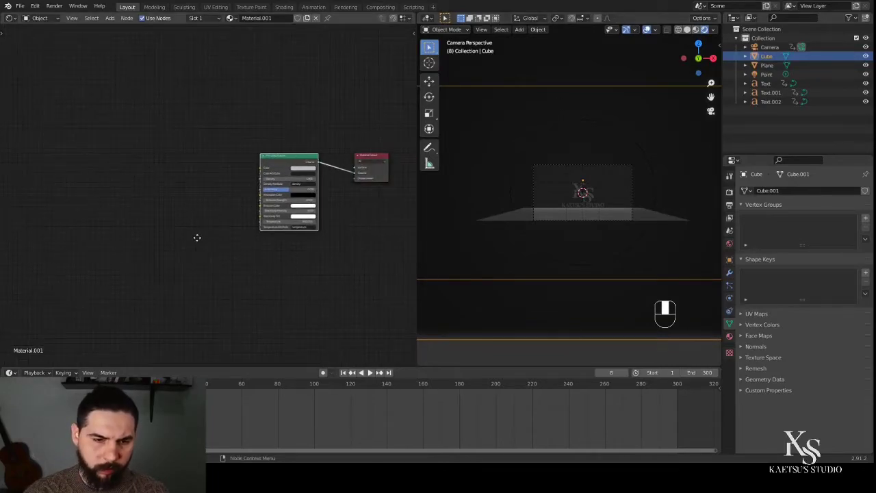
scroll(216, 204, "up", 2)
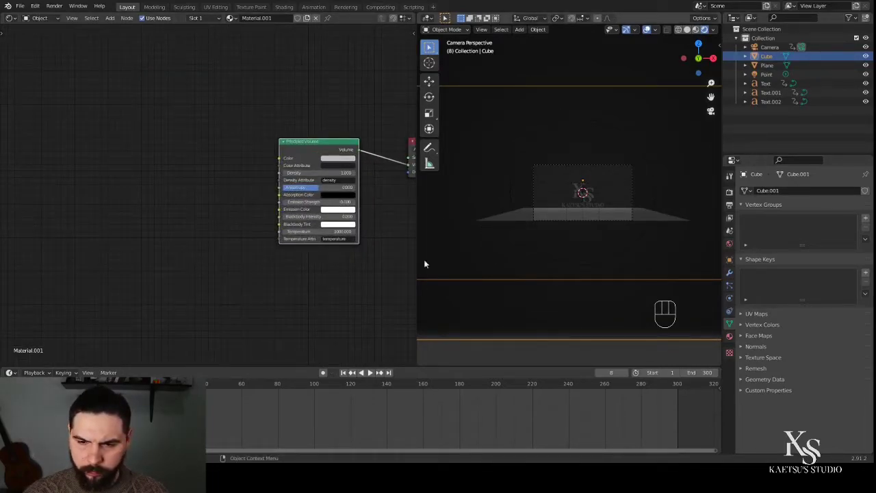
key("shift+a")
left_click(211, 208)
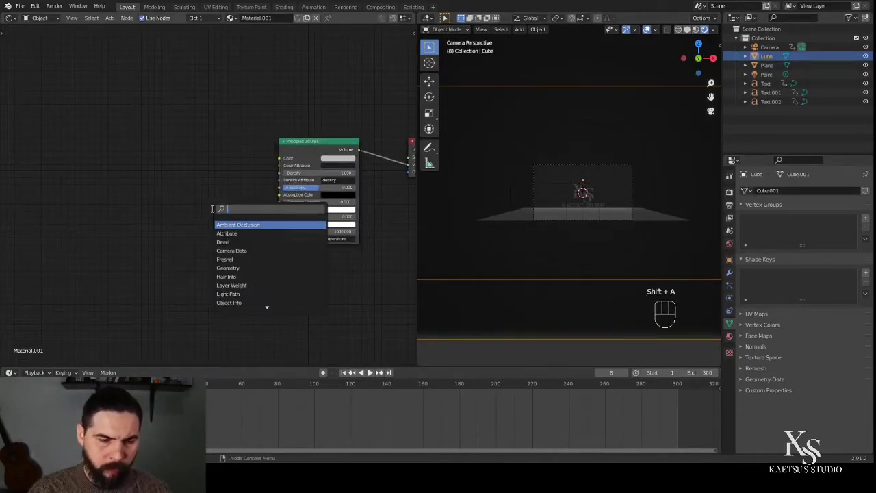
type("grad")
key("Return")
left_click(72, 157)
key("ctrl+t")
Step: Reposition the Mapping node and set its type to Texture
scroll(92, 170, "down", 2)
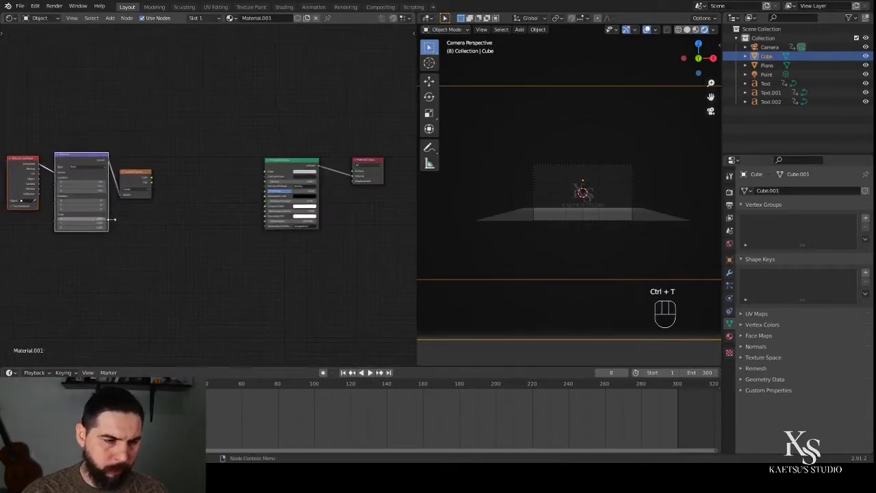
middle_click_drag(110, 218, 177, 221)
left_click_drag(45, 152, 94, 161)
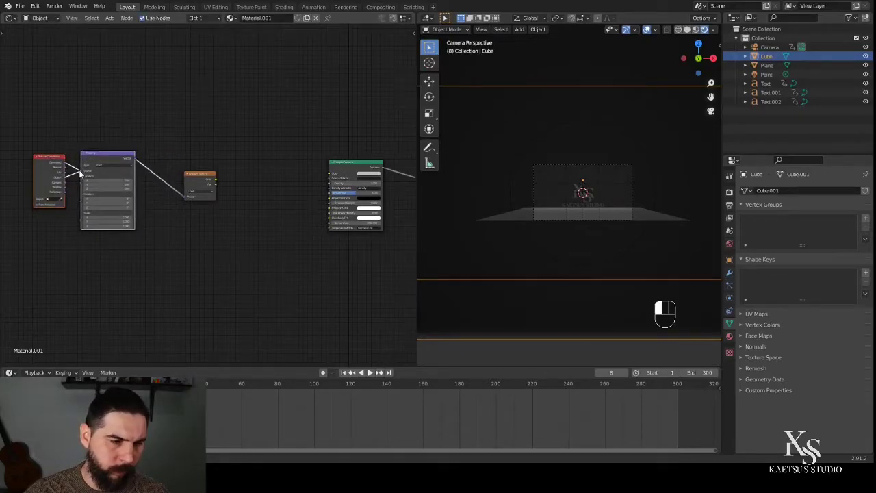
left_click(100, 166)
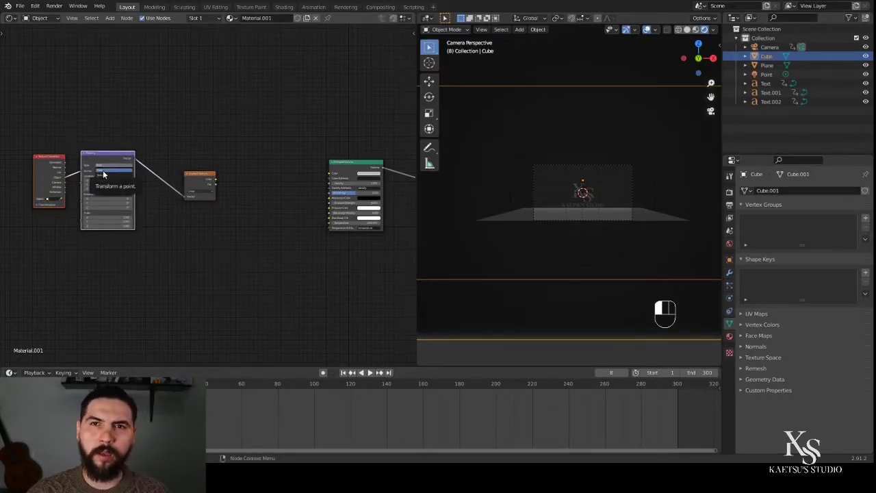
left_click(109, 176)
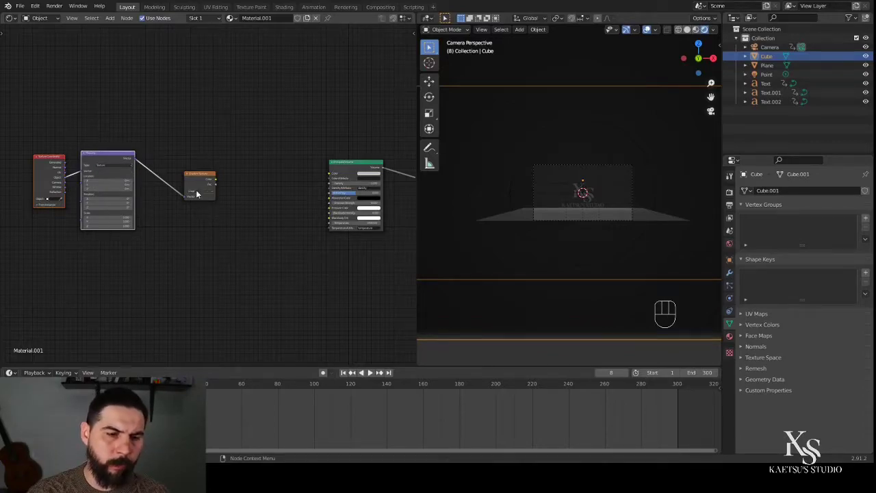
Step: Rearrange the coordinate, Mapping and Gradient Texture nodes to leave room before the Principled Volume
middle_click_drag(151, 204, 235, 221)
left_click_drag(80, 159, 188, 213)
left_click_drag(199, 175, 128, 175)
middle_click_drag(247, 254, 231, 221)
scroll(232, 221, "up", 1)
left_click_drag(268, 159, 219, 146)
Step: Add a Math node set to Subtract after the Gradient Texture and feed the gradient's color into it
left_click(231, 251)
key("shift+a")
left_click(231, 264)
type("math")
key("Return")
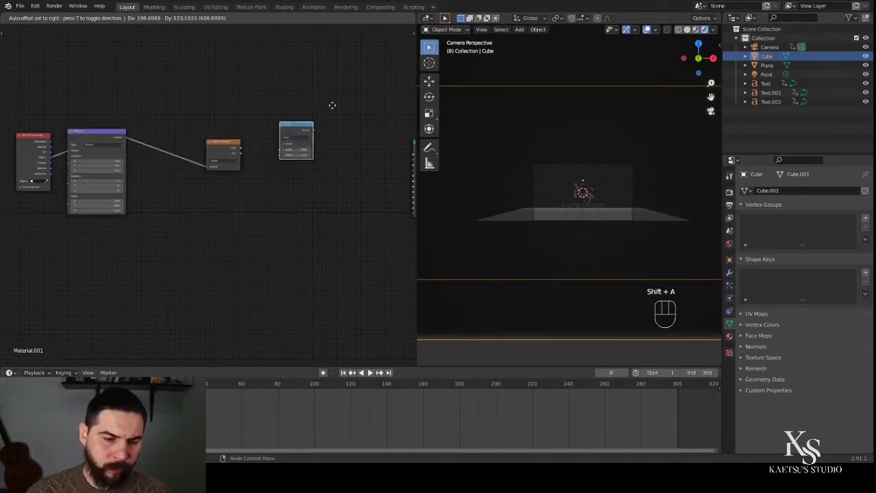
left_click(255, 145)
left_click(280, 157)
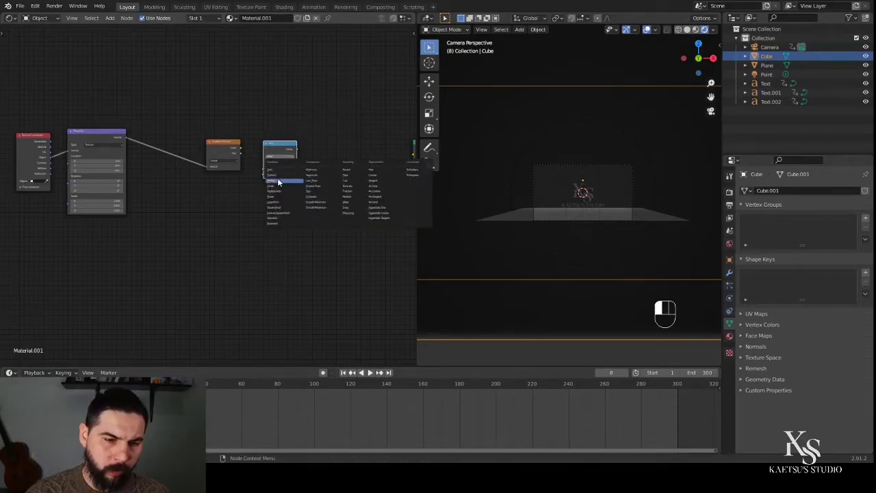
left_click(279, 181)
left_click(279, 147)
left_click_drag(242, 148, 268, 166)
Step: Add a Noise Texture and a ColorRamp node side by side below the Gradient Texture
key("shift+a")
left_click(259, 244)
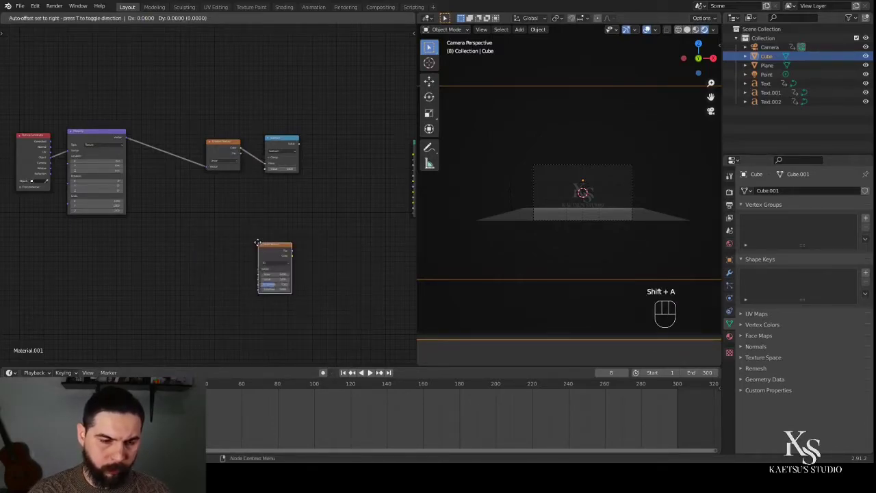
left_click(177, 232)
key("shift+a")
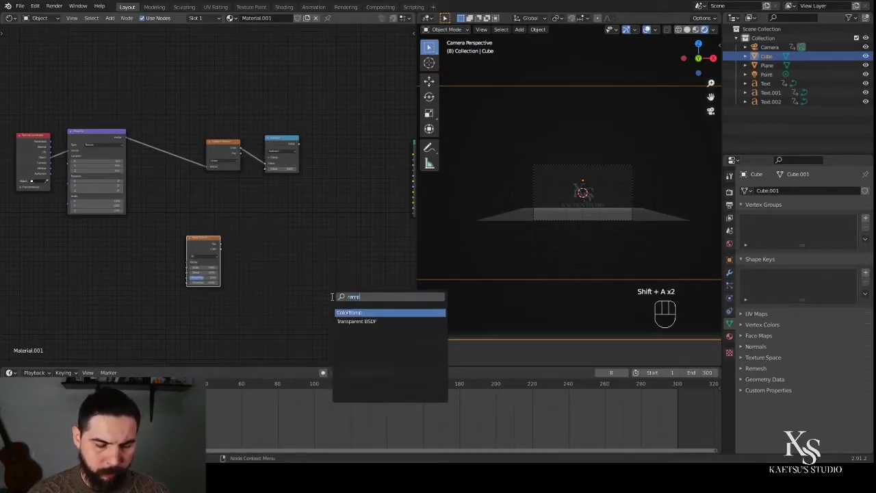
left_click(342, 309)
left_click(235, 244)
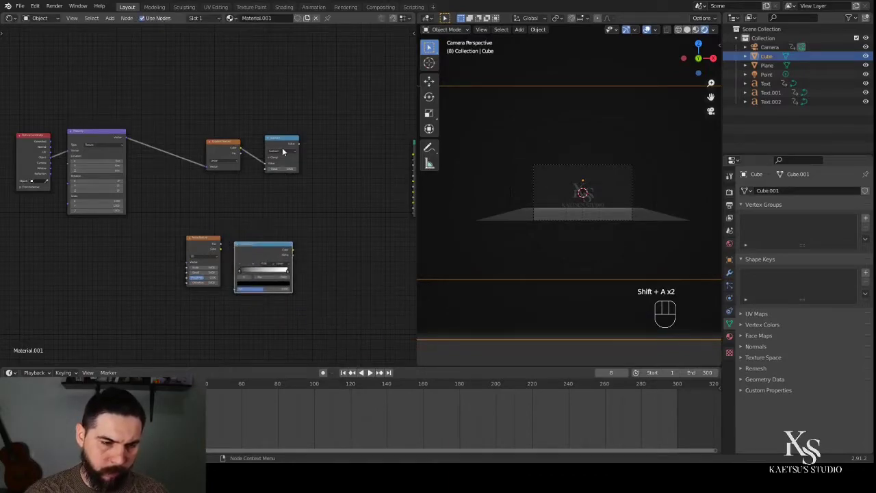
Step: Duplicate the Subtract node, place the copy after the ColorRamp and set it to Multiply
left_click(276, 142, "shift")
key("shift+d")
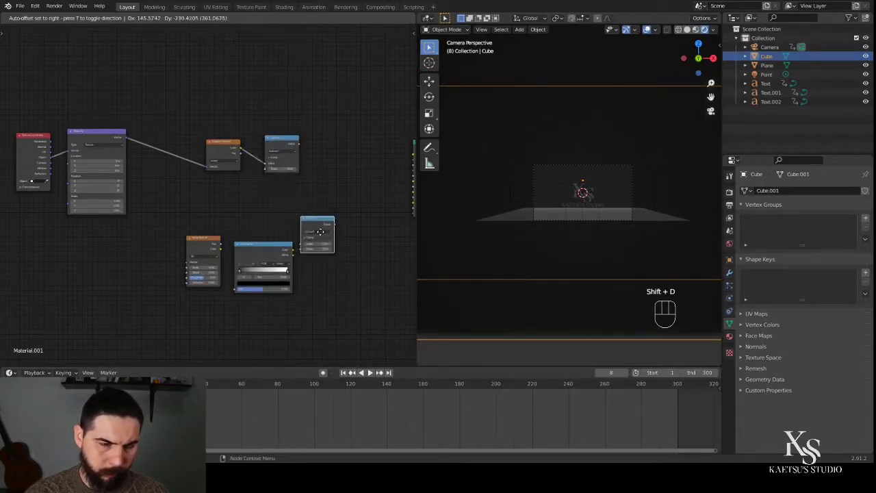
left_click(328, 263)
left_click(325, 258)
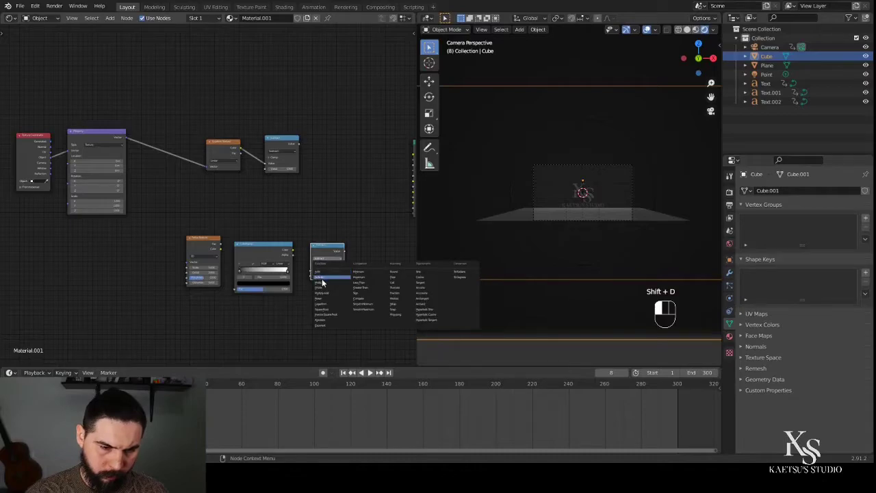
left_click(320, 282)
Step: Chain Mapping, Noise Texture, ColorRamp and Multiply together and link the result to the second value of Subtract
left_click_drag(127, 139, 237, 294)
left_click(292, 254)
left_click_drag(301, 266, 311, 274)
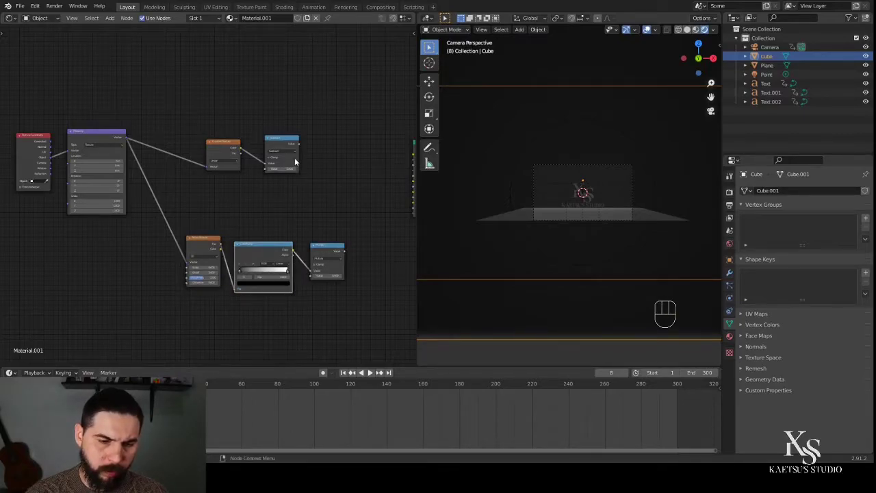
left_click_drag(281, 142, 355, 152)
left_click_drag(343, 252, 328, 177)
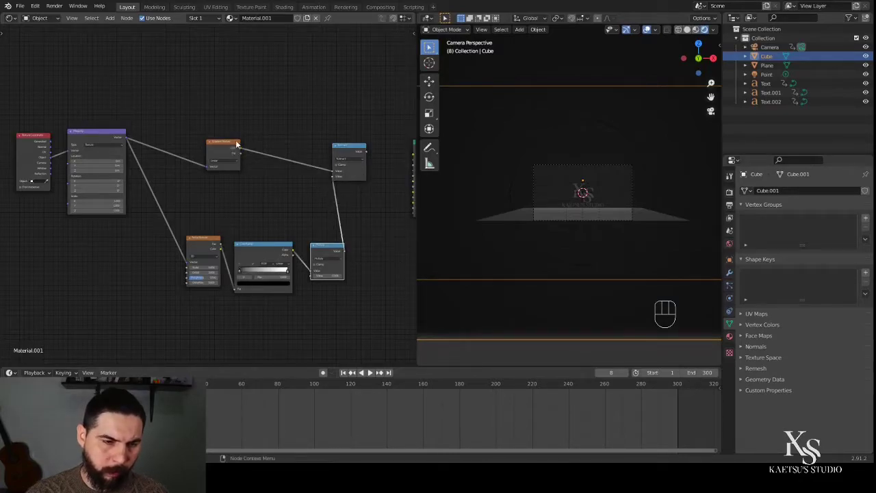
Step: Set the Gradient Texture's type to Spherical
left_click_drag(226, 162, 217, 186)
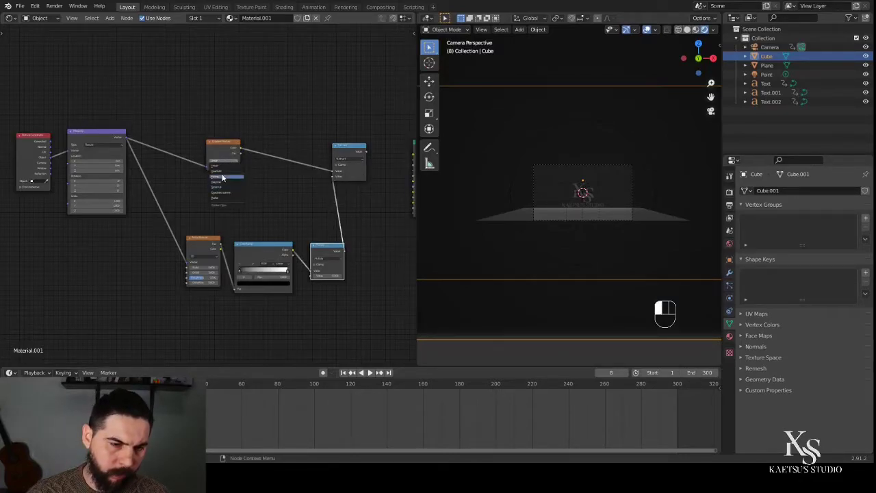
left_click(217, 188)
scroll(121, 149, "up", 3)
middle_click_drag(122, 149, 219, 124)
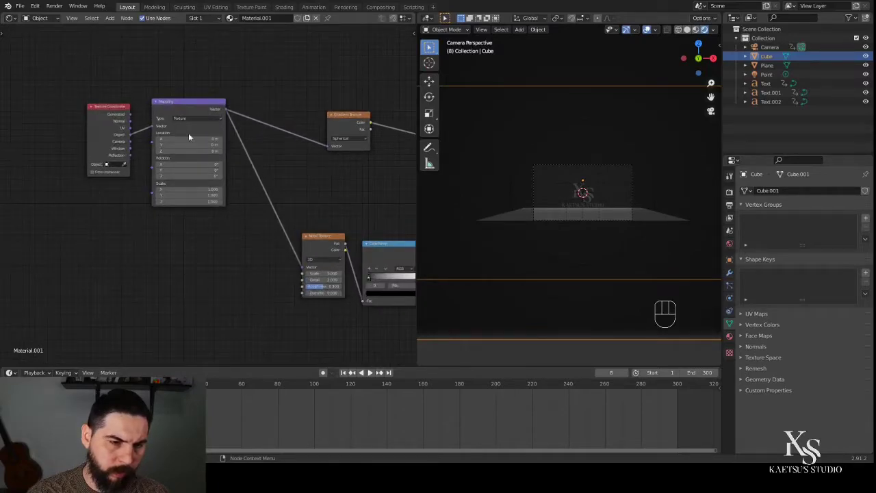
Step: Link the Subtract node's output to the Density input of the Principled Volume
scroll(188, 134, "down", 3)
middle_click_drag(320, 184, 137, 185)
scroll(137, 185, "down", 1)
middle_click_drag(298, 153, 276, 166)
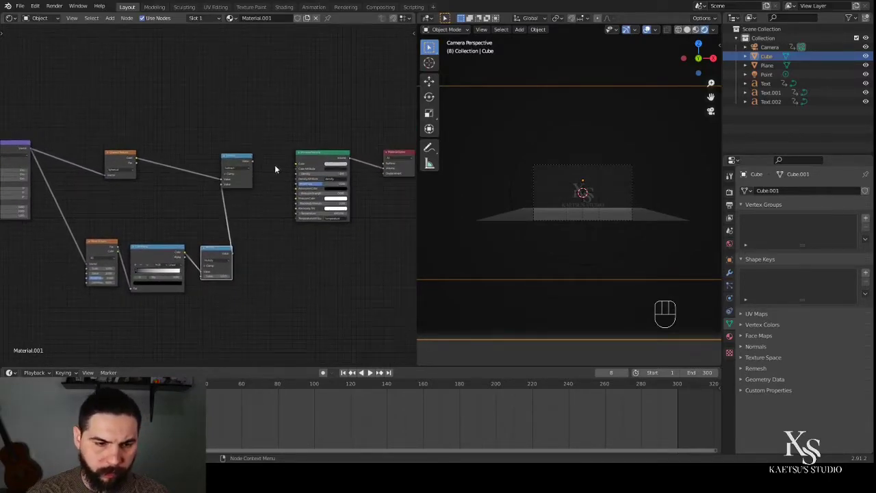
left_click_drag(252, 164, 296, 174)
Step: Inspect the fog around the logo through the camera, at the last frame and from an orbited perspective
scroll(593, 291, "up", 5)
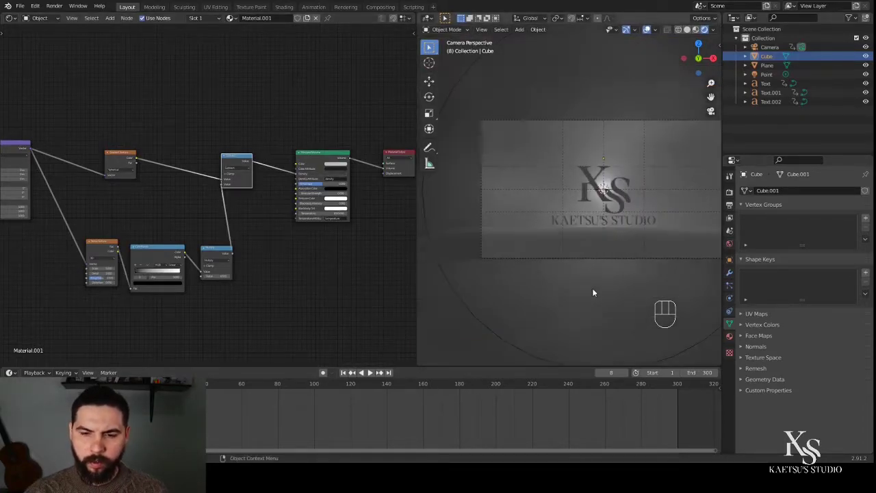
scroll(592, 288, "down", 7)
scroll(596, 286, "up", 4)
scroll(597, 283, "up", 3)
middle_click_drag(197, 295, 269, 267)
left_click_drag(150, 200, 342, 259)
left_click(388, 372)
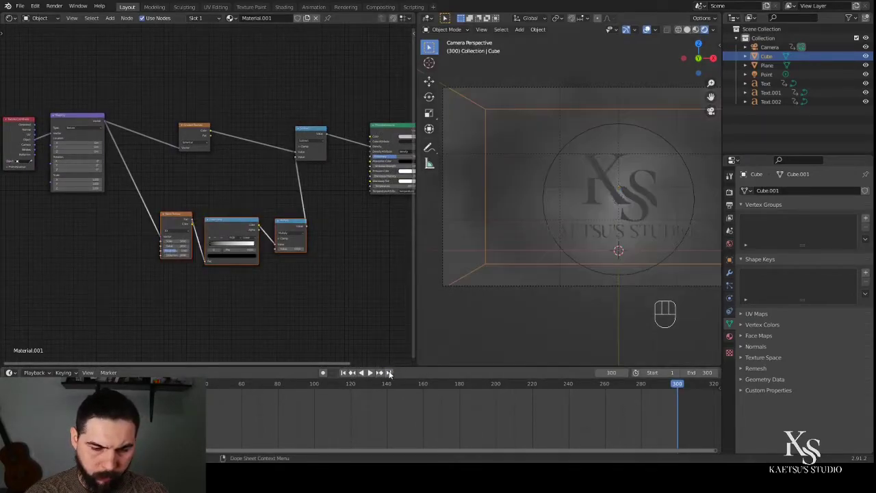
scroll(509, 302, "down", 6)
middle_click_drag(649, 303, 700, 280)
Step: Set the world background color to black and return to the camera view
left_click(729, 244)
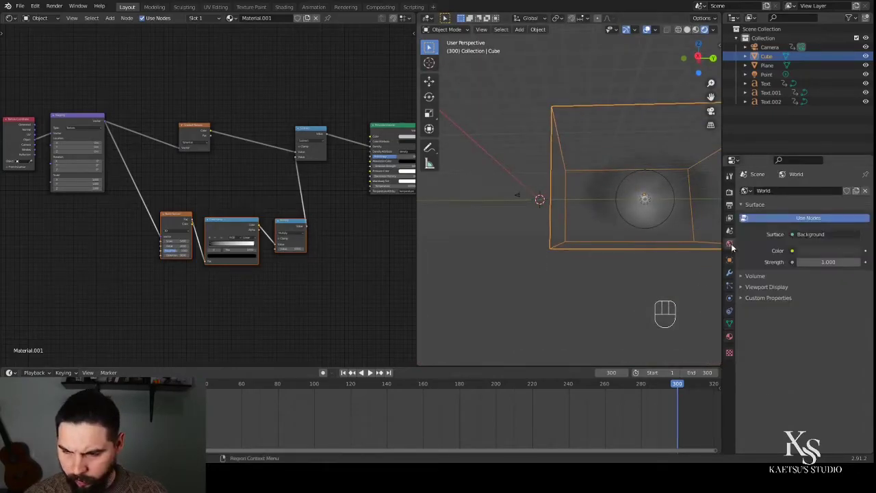
left_click(823, 252)
left_click_drag(856, 179, 854, 187)
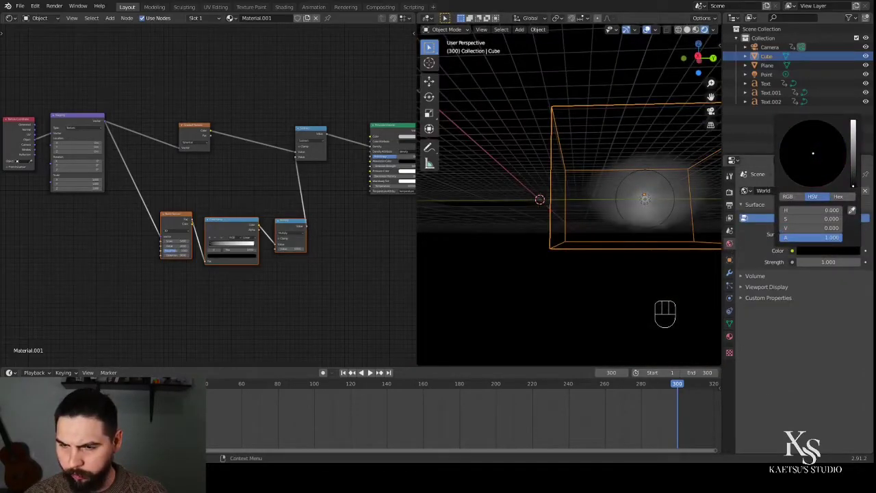
middle_click_drag(527, 274, 641, 281)
key("KP_0")
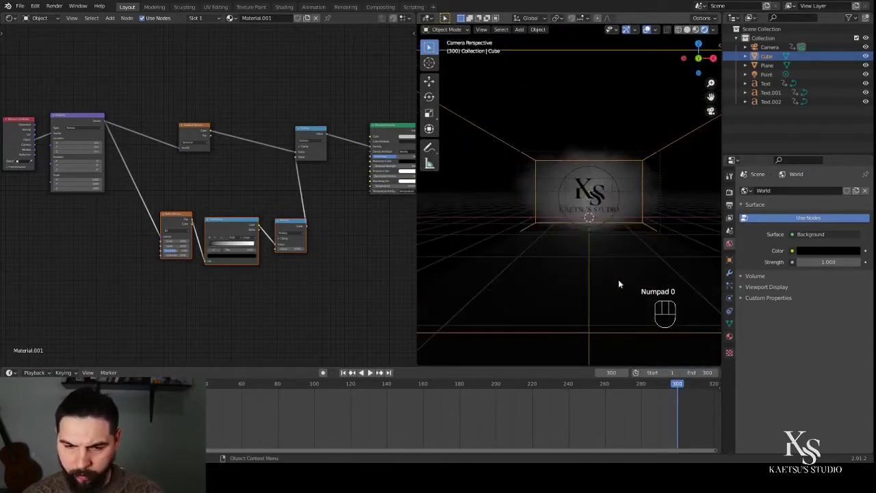
Step: Set the Noise Texture's Detail to 16 and raise its Roughness to 0.683
scroll(164, 311, "up", 3)
scroll(167, 307, "up", 1)
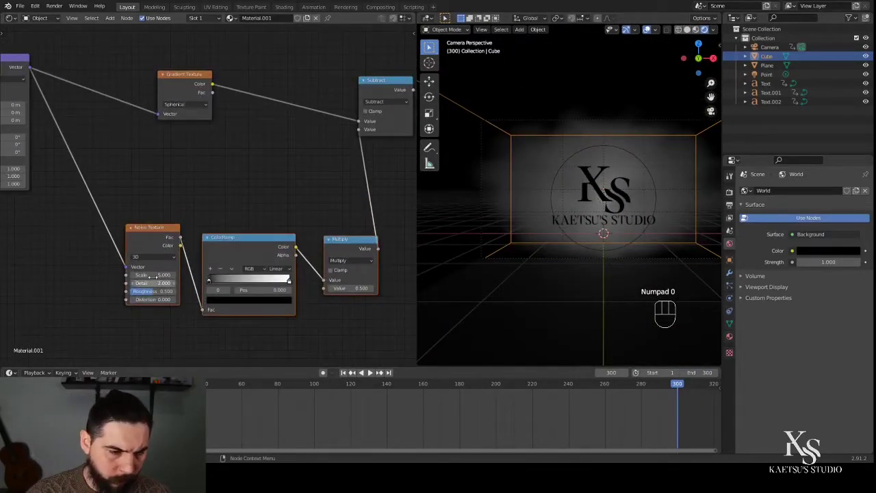
left_click_drag(155, 283, 205, 283)
left_click_drag(130, 296, 137, 297)
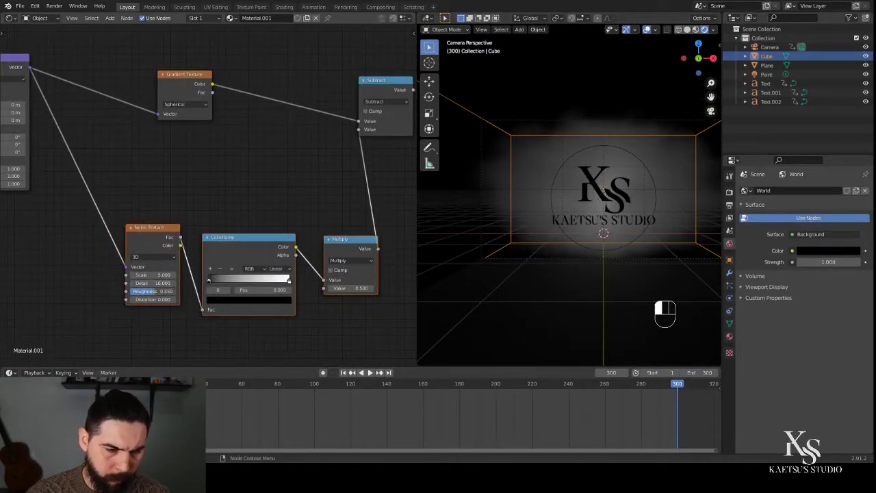
Step: Move the ColorRamp's black stop to about 0.459, shift the noise nodes aside and set the Multiply value to 2
left_click_drag(217, 282, 247, 284)
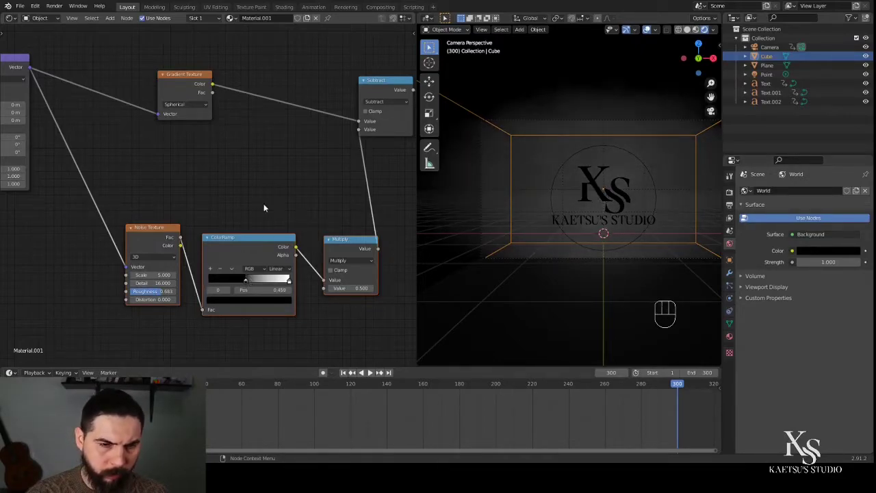
left_click_drag(347, 240, 312, 235)
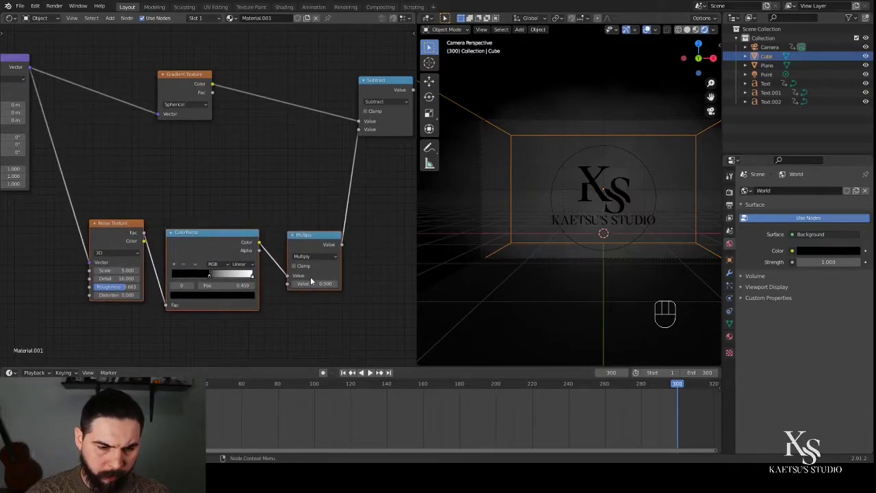
left_click_drag(314, 283, 461, 288)
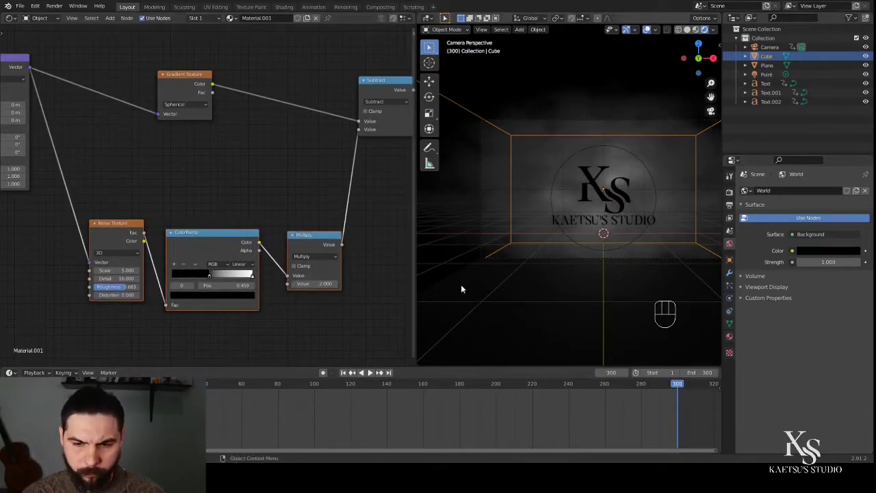
Step: Narrow the ColorRamp by shifting the black stop toward black and the white stop to about 0.809
left_click_drag(211, 276, 198, 280)
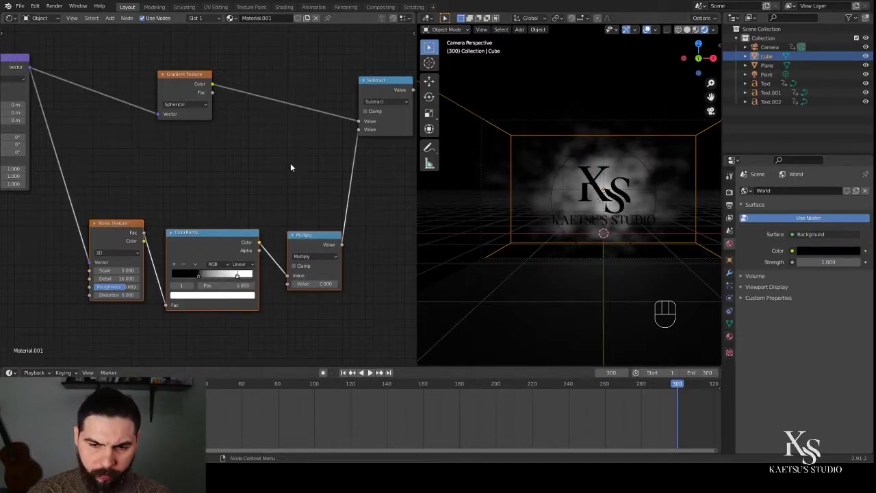
scroll(293, 169, "down", 2)
scroll(274, 170, "down", 1)
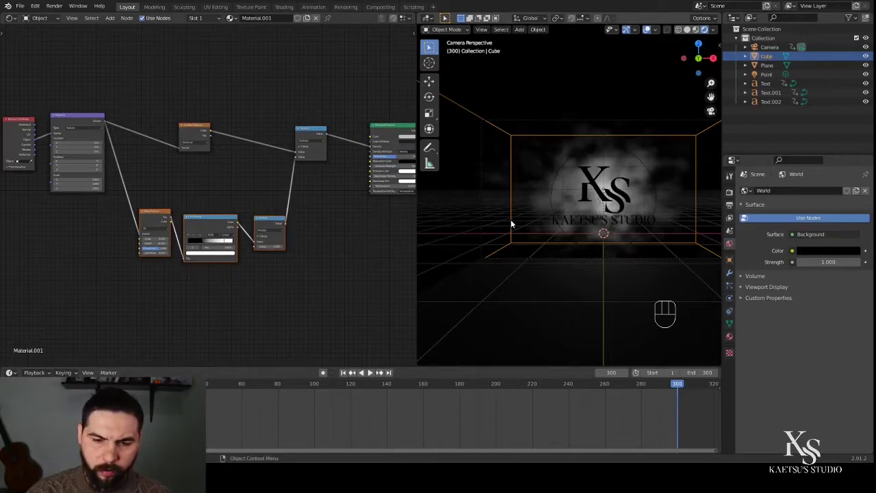
Step: Duplicate the Noise Texture, ColorRamp and Multiply nodes together and place the copies above the Gradient Texture
scroll(252, 217, "up", 4)
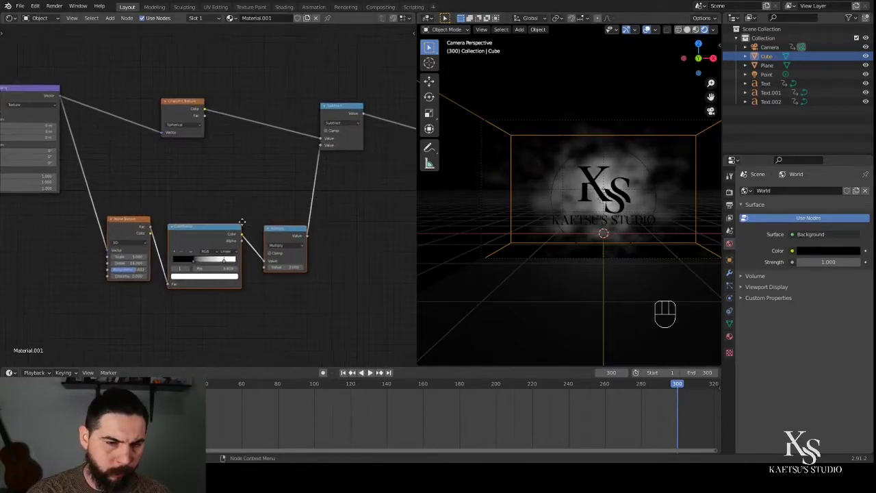
left_click_drag(104, 232, 312, 288)
key("shift+d")
left_click(217, 325)
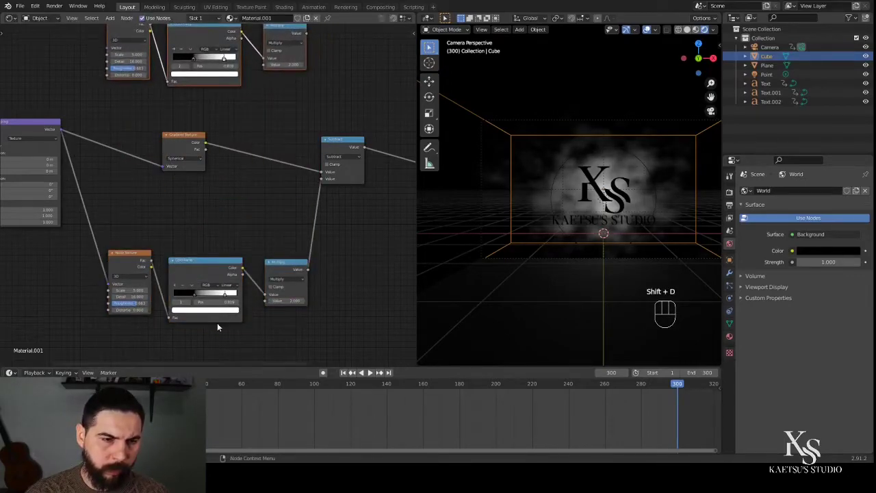
middle_click_drag(241, 129, 183, 232)
middle_click_drag(117, 122, 270, 142)
scroll(263, 154, "down", 4)
left_click_drag(257, 158, 245, 126)
middle_click_drag(266, 205, 216, 200)
Step: Insert a copied Multiply node between Subtract and Principled Volume, and wire the duplicated noise chain from Mapping into it
left_click(295, 176)
left_click(262, 130)
key("shift+d")
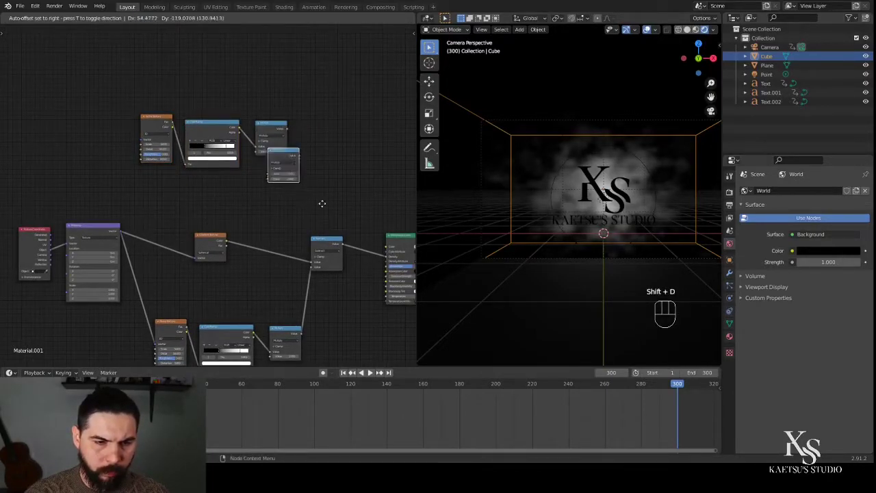
left_click(369, 213)
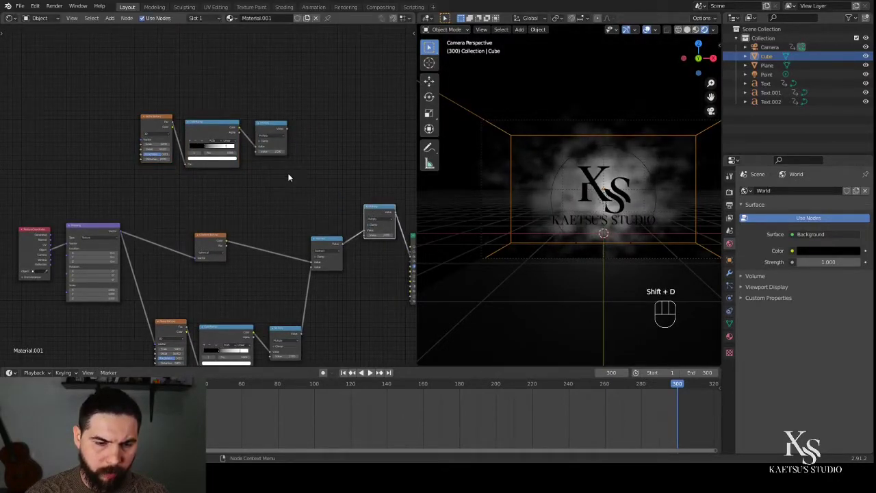
left_click_drag(288, 131, 363, 232)
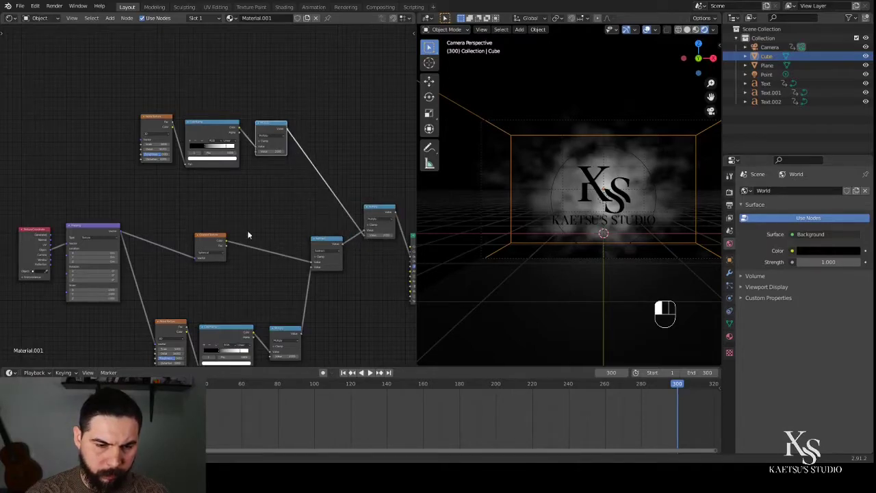
left_click_drag(121, 231, 144, 142)
Step: Reset the duplicated ColorRamp above the Gradient Texture to its default values
left_click(211, 122)
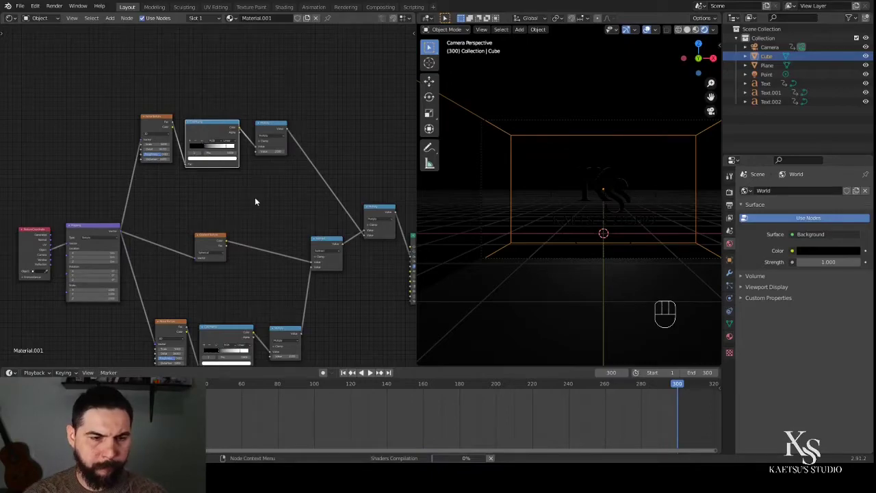
key("BackSpace")
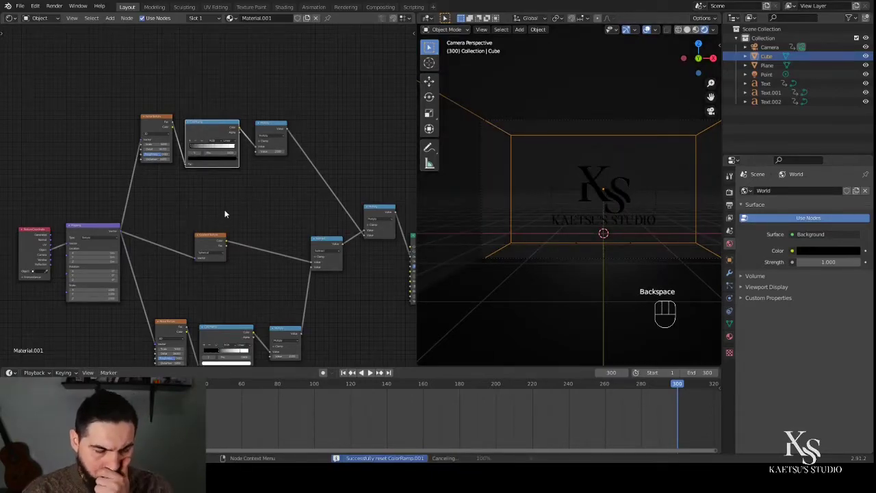
middle_click_drag(242, 206, 260, 202)
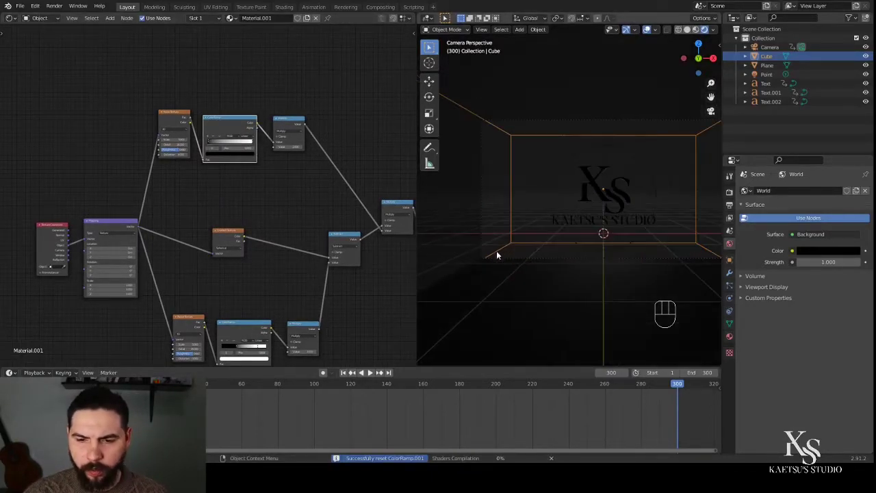
Step: Move the Principled Volume and Material Output nodes away from the last Multiply node to make room
middle_click_drag(293, 245, 360, 245)
scroll(368, 215, "down", 2)
middle_click_drag(376, 216, 217, 205)
left_click(312, 199)
left_click_drag(312, 198, 362, 246)
left_click_drag(302, 221, 348, 180)
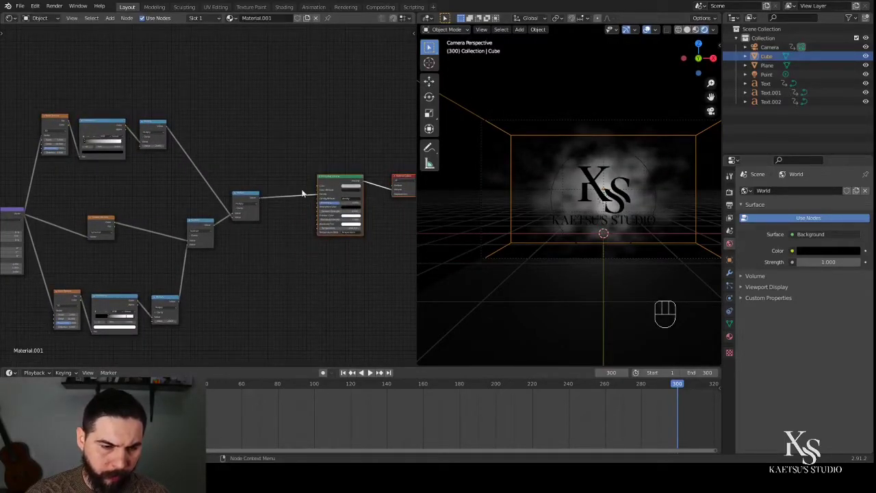
Step: Duplicate the last Multiply node and insert the copy on the link to the Principled Volume
left_click(245, 197)
key("shift+d")
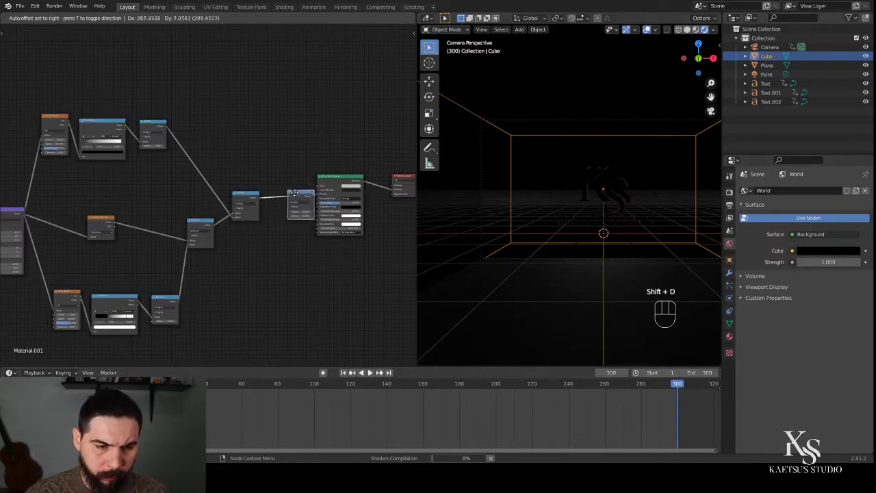
left_click(289, 230)
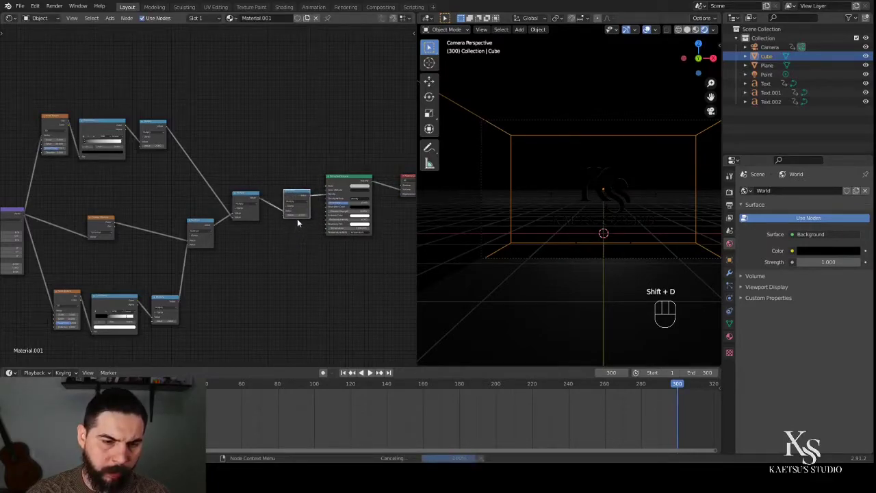
scroll(113, 230, "up", 2)
middle_click_drag(123, 219, 359, 258)
scroll(254, 260, "up", 3)
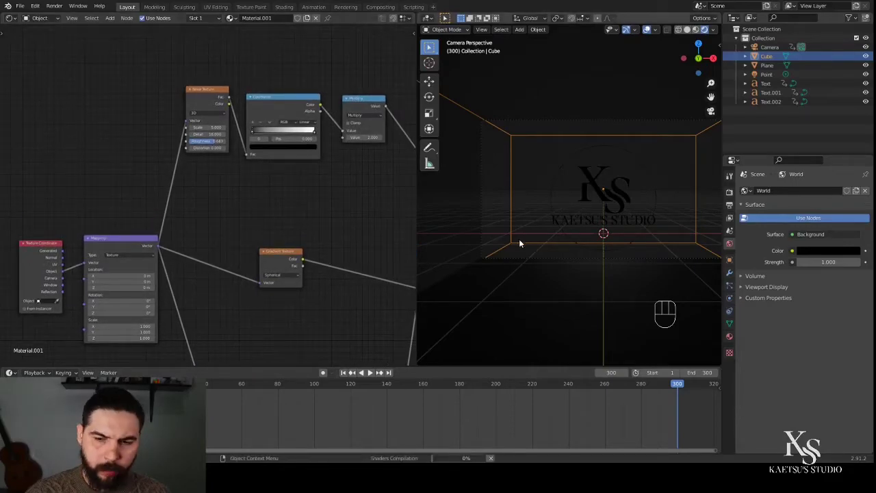
Step: Enable Screen Space Reflections in the Eevee render settings
left_click(729, 193)
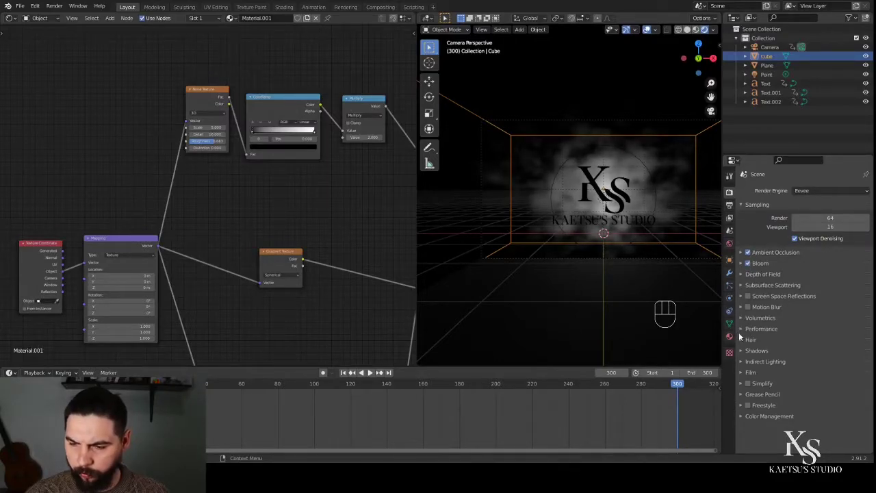
left_click(741, 296)
left_click(747, 295)
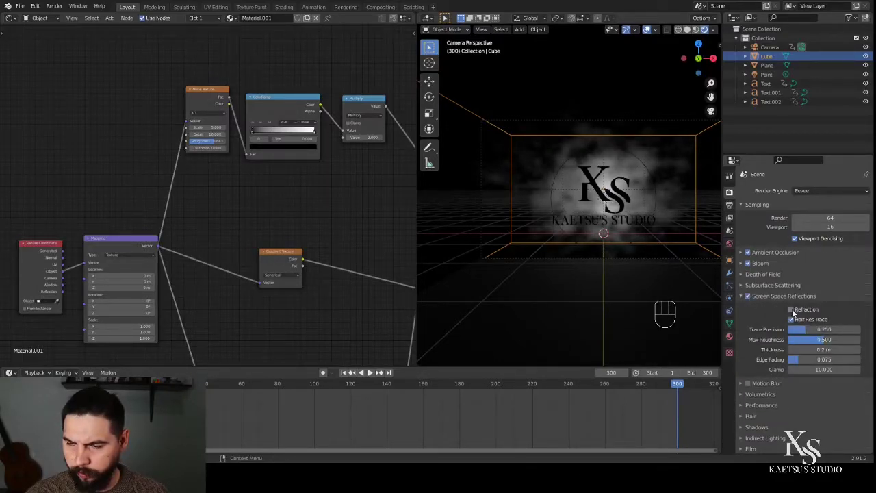
left_click(740, 295)
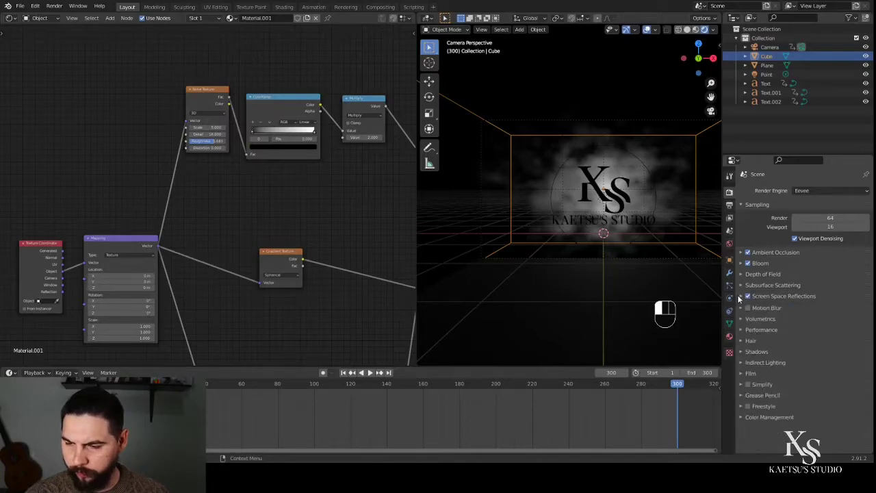
Step: Set the color management Look to High Contrast
left_click(743, 415)
scroll(787, 404, "down", 2)
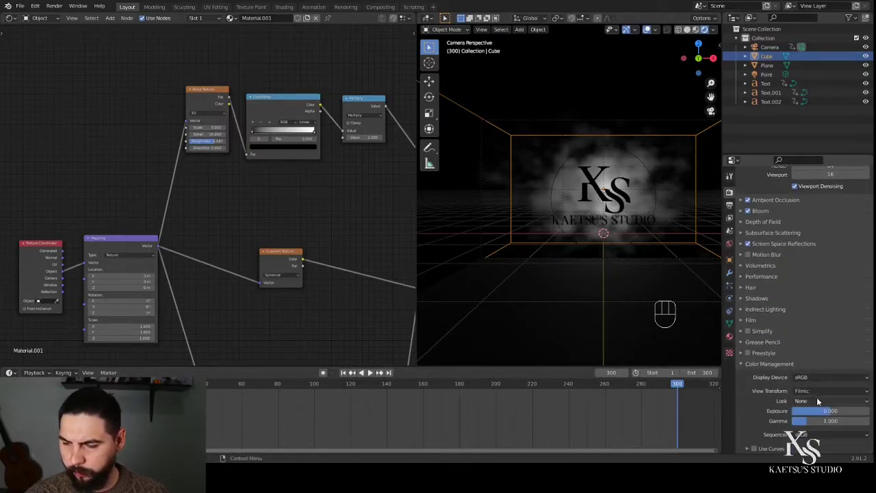
left_click(817, 401)
left_click(807, 376)
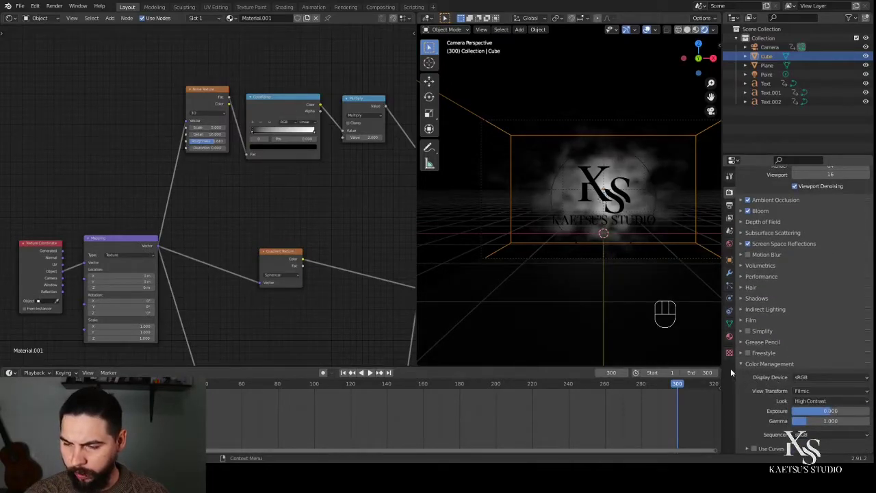
left_click(740, 364)
Step: Set the volumetric Samples to 256 and the Tile Size to 4 px, and check the fog around the logo
scroll(620, 299, "up", 5)
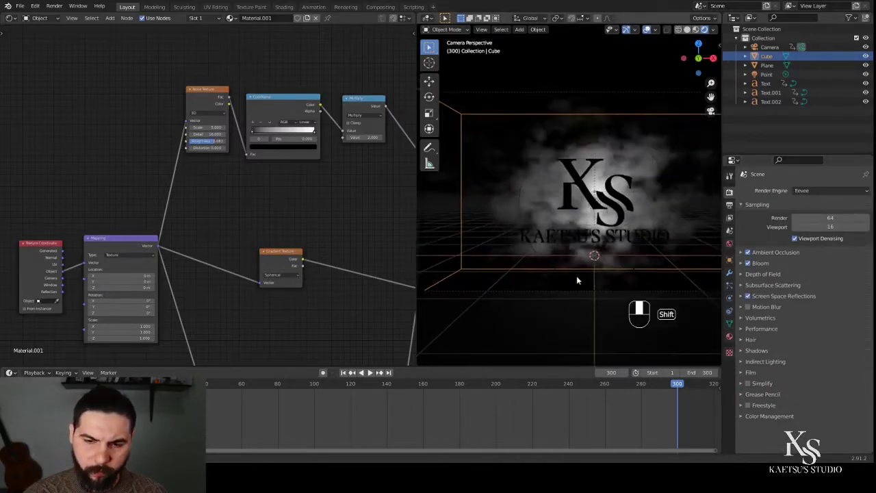
scroll(533, 264, "up", 2)
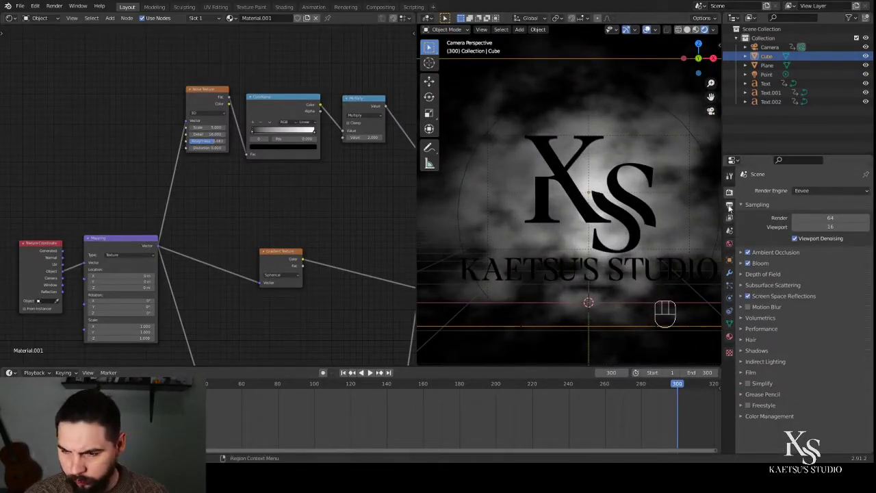
left_click(744, 318)
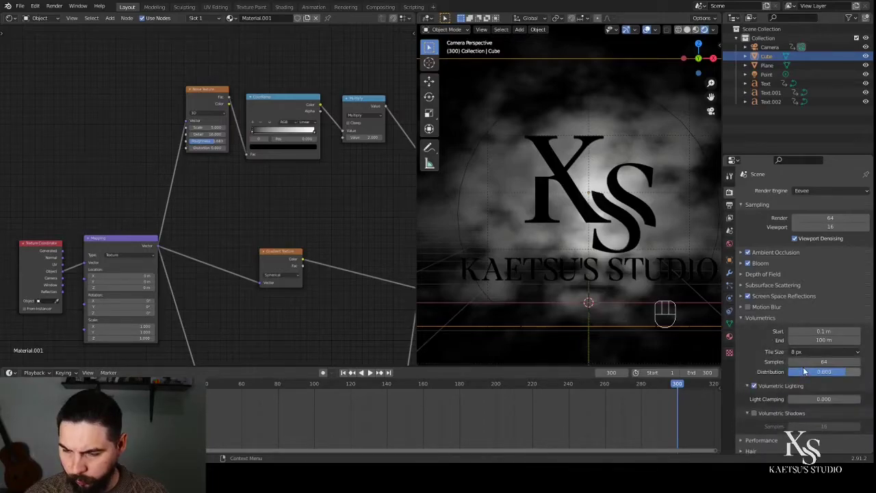
left_click_drag(800, 361, 816, 361)
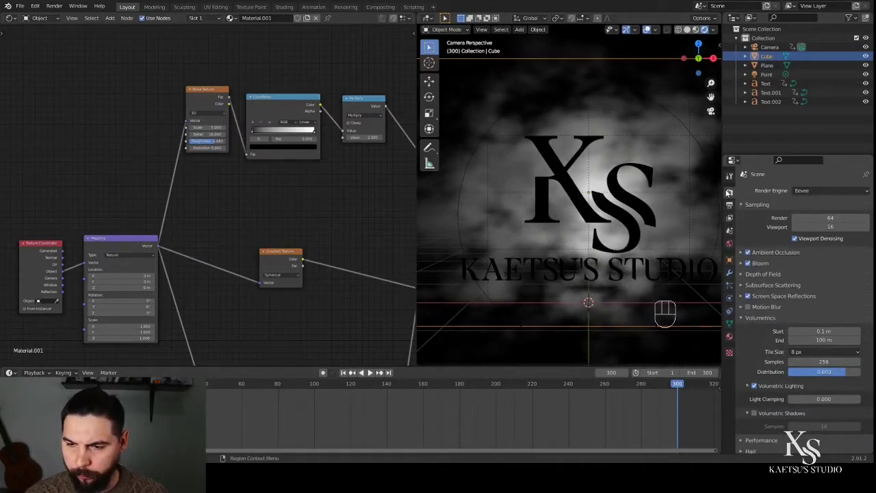
left_click(813, 350)
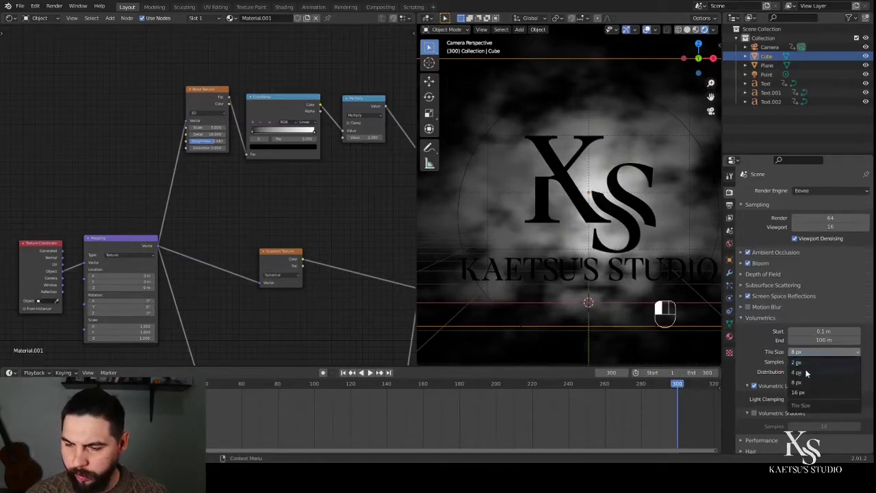
left_click(817, 373)
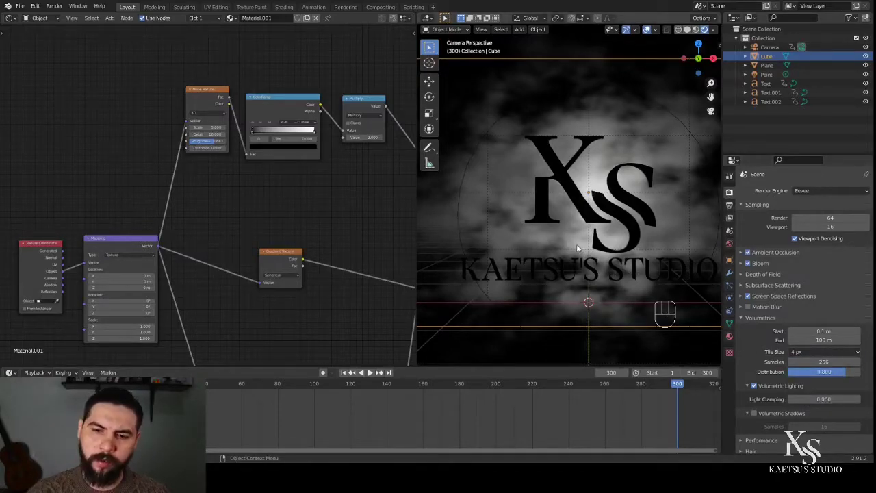
scroll(611, 204, "up", 2)
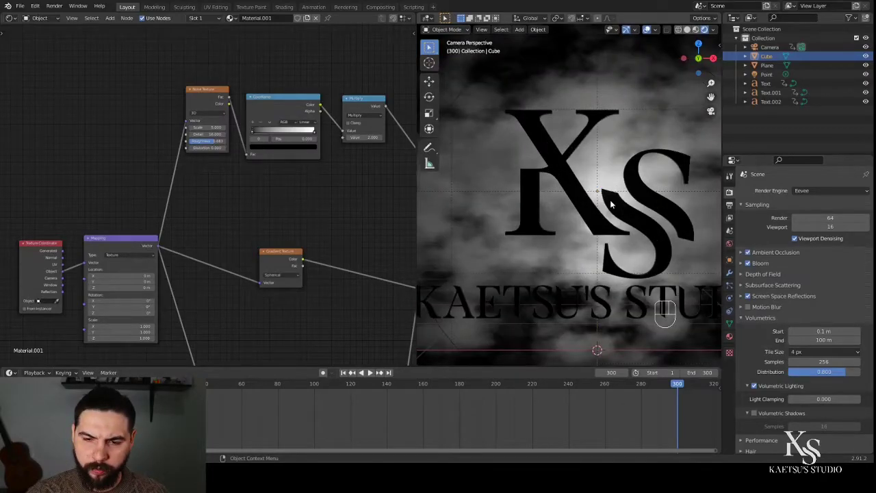
scroll(511, 219, "down", 2)
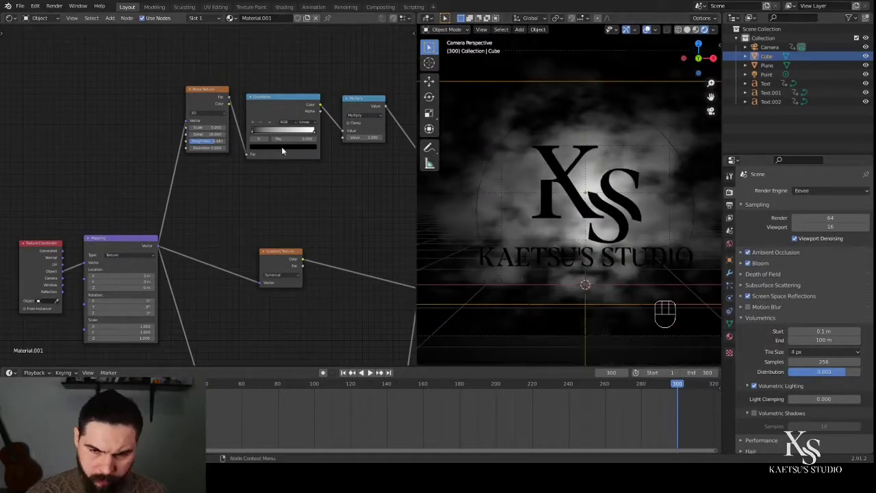
Step: Try shifting the black stop of the duplicated ColorRamp above the Gradient Texture
scroll(230, 202, "up", 2)
scroll(234, 206, "up", 1)
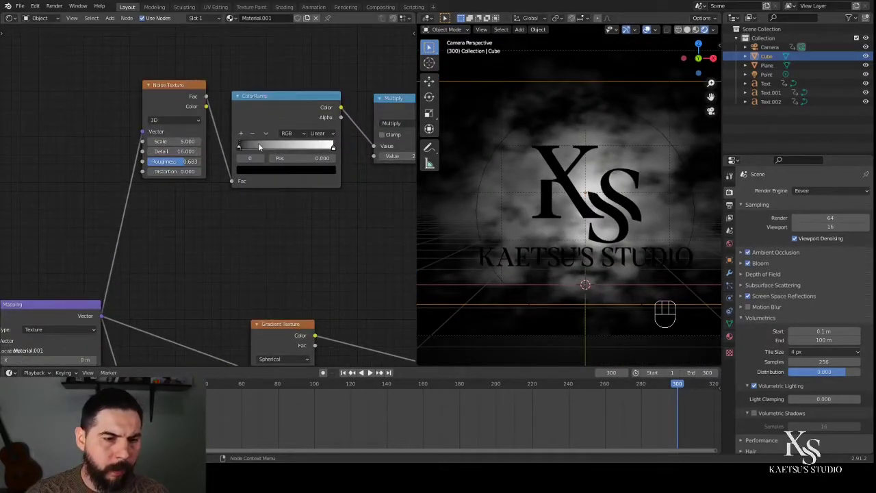
mouse_move(243, 148)
left_mouse_down()
mouse_move(275, 147)
mouse_move(239, 149)
left_mouse_up()
Step: Duplicate the Mapping node and place the copy in the link ahead of the upper Noise Texture
scroll(188, 235, "down", 3)
middle_click_drag(209, 214, 248, 191)
scroll(260, 175, "down", 3)
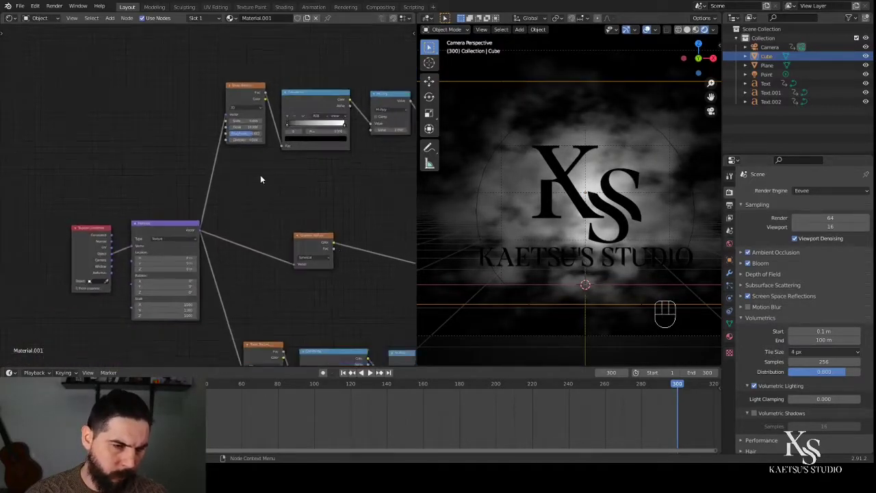
left_click(174, 220)
key("shift+s")
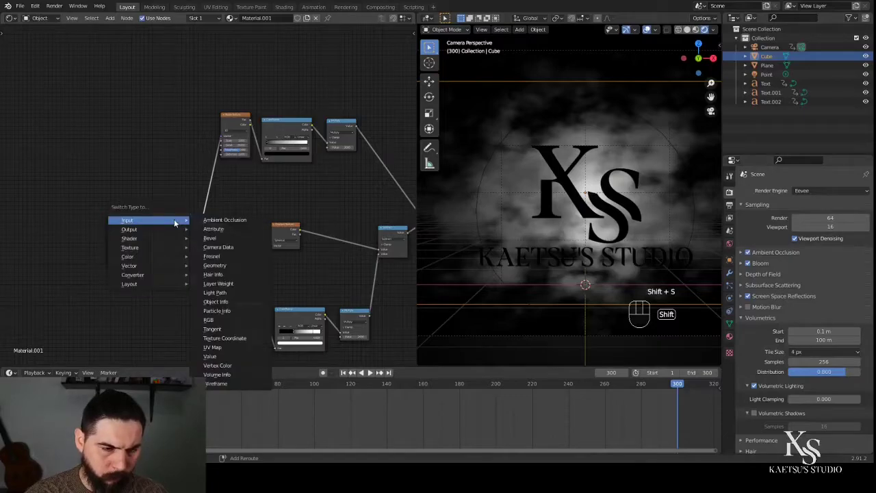
key("Escape")
key("shift+d")
left_click(191, 137)
mouse_move(199, 176)
right_mouse_down("ctrl")
mouse_move(223, 197)
mouse_move(191, 174)
right_mouse_up("ctrl")
left_click_drag(251, 135, 254, 109)
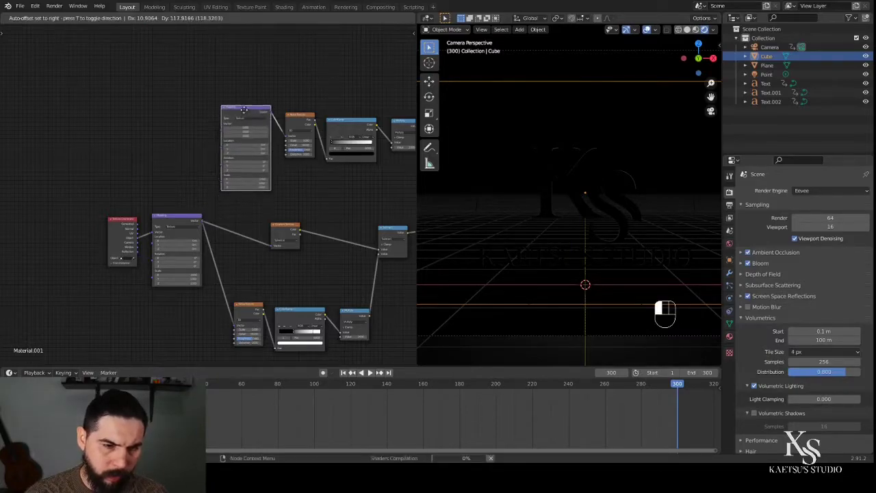
Step: Reset the duplicated Mapping node to defaults and connect the Texture Coordinate's Generated output to its Vector input
key("BackSpace")
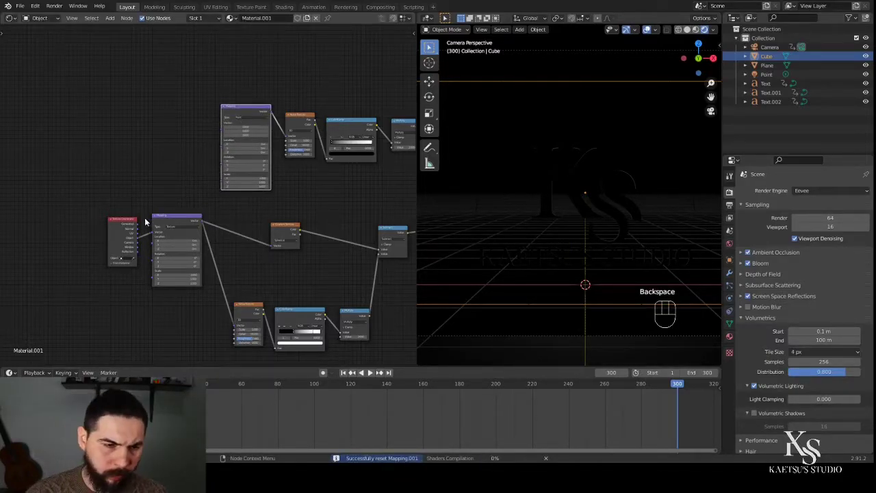
left_click_drag(136, 223, 175, 171)
left_click_drag(138, 226, 224, 132)
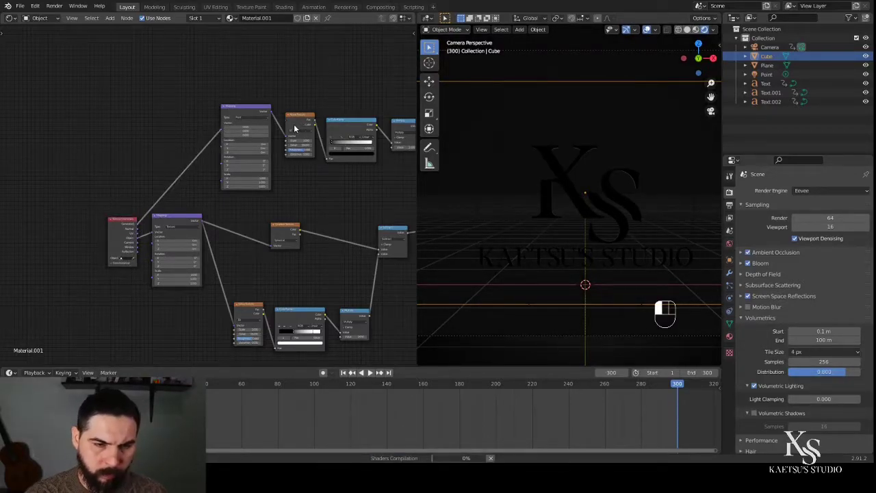
Step: Duplicate the upper Noise Texture and insert the copy between the new Mapping node and the original Noise Texture
left_click(294, 128)
key("shift")
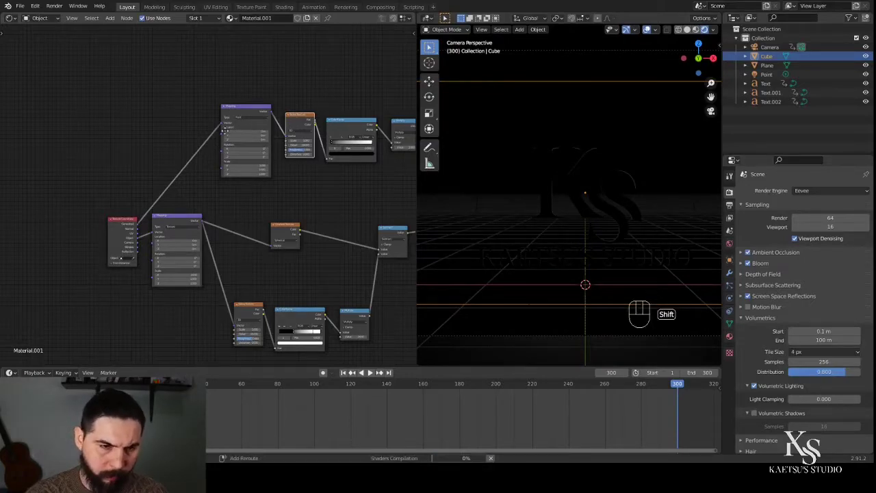
key("shift+d")
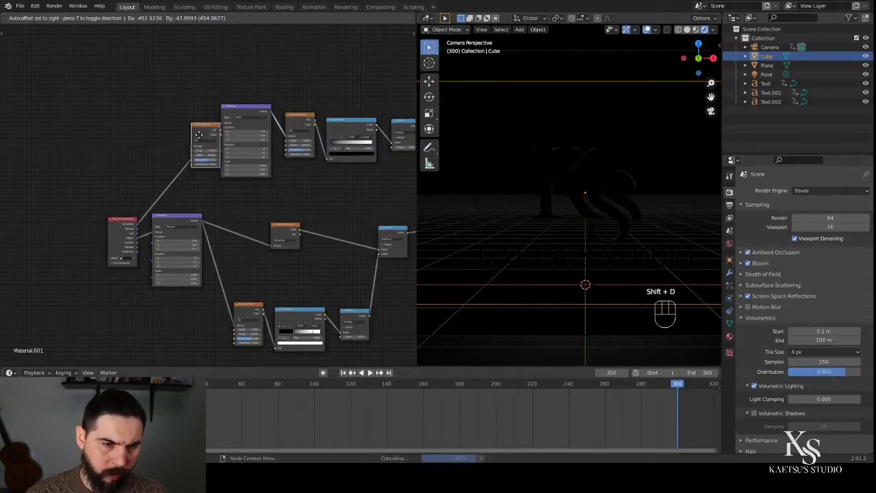
left_click(231, 190)
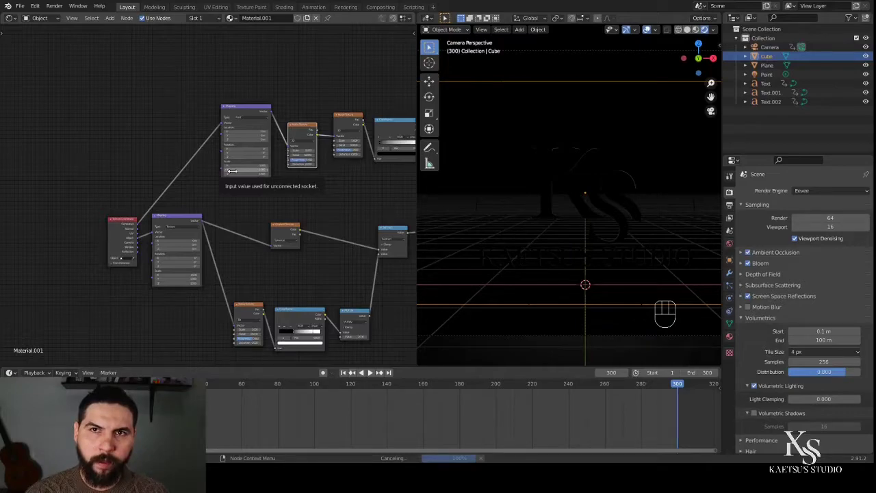
Step: Move the copied Noise Texture ahead of the upper Mapping node and link that Mapping directly to the original Noise Texture
scroll(334, 185, "up", 2)
middle_click_drag(240, 190, 251, 242)
scroll(193, 193, "up", 3)
scroll(232, 226, "up", 2)
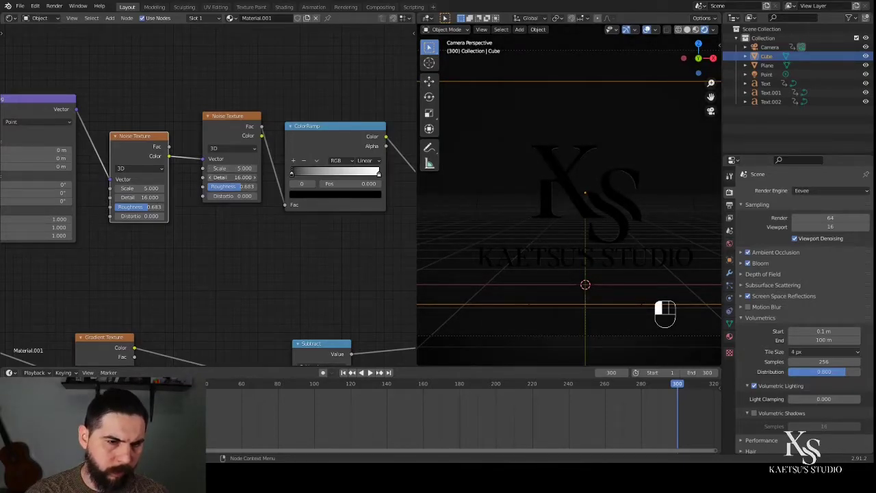
scroll(286, 183, "down", 3)
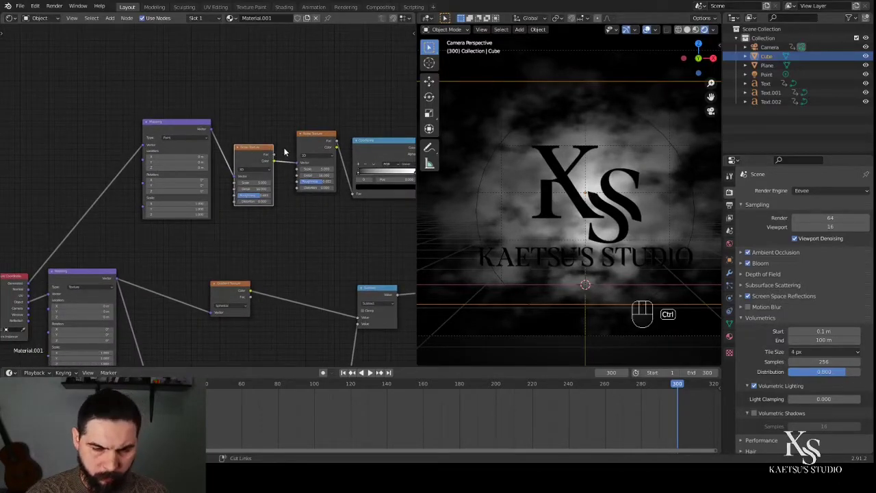
right_click_drag(268, 167, 269, 170, "ctrl")
left_click_drag(239, 158, 99, 158)
left_click_drag(117, 195, 102, 195)
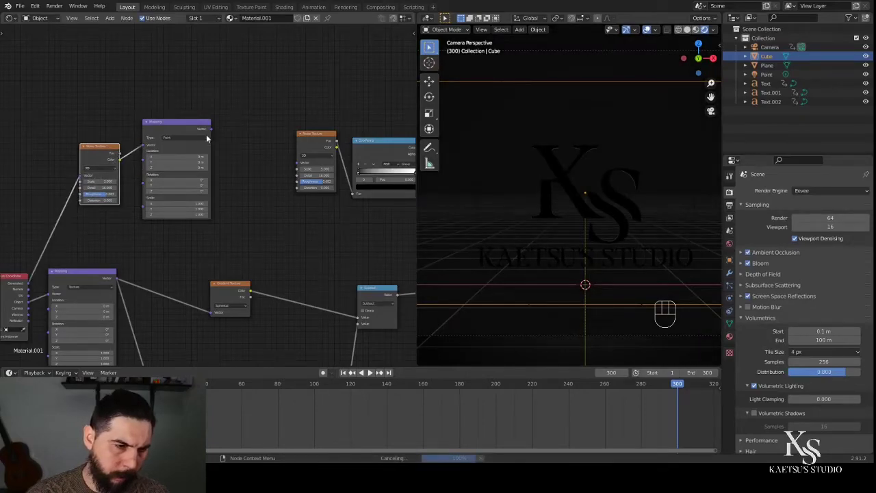
left_click_drag(210, 128, 297, 164)
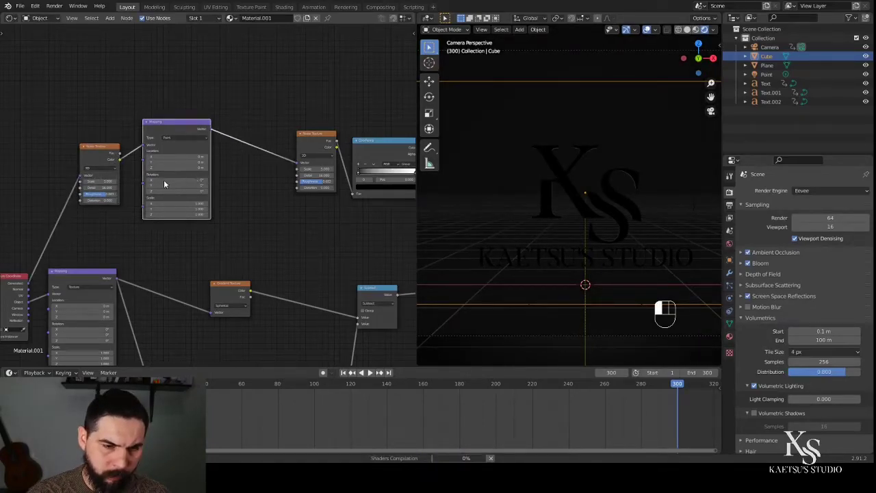
left_click_drag(180, 126, 240, 122)
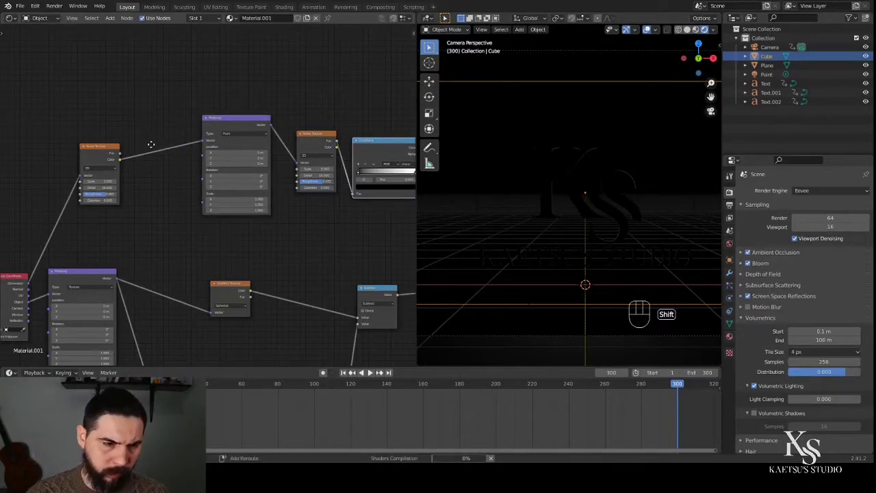
Step: Duplicate the upper ColorRamp, place one between the first Noise Texture and Mapping, and connect the other to the Multiply node
key("shift+d")
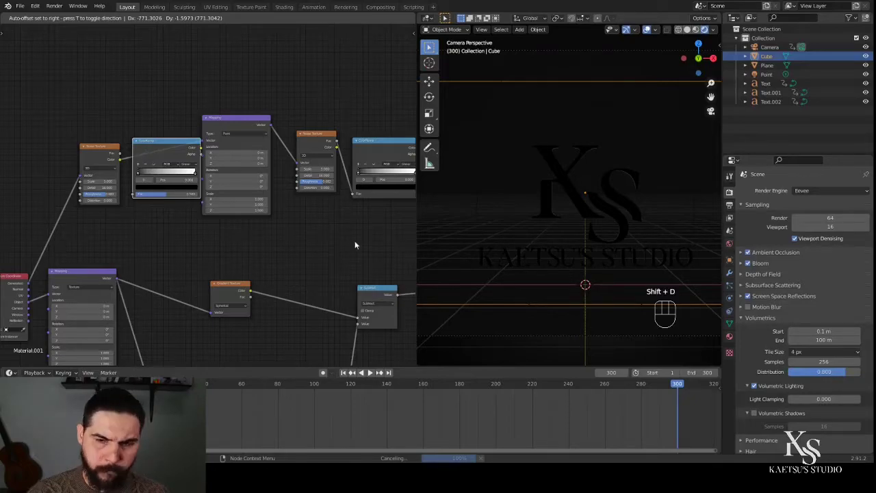
right_click(198, 229)
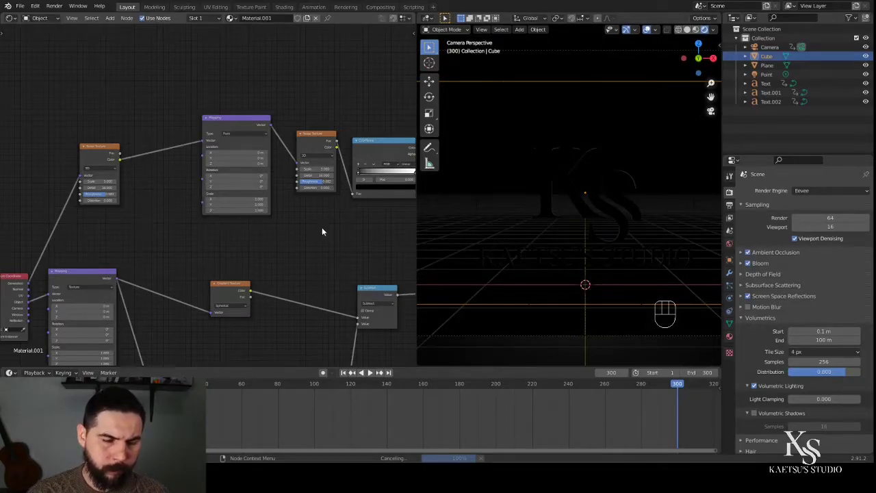
scroll(325, 178, "down", 2)
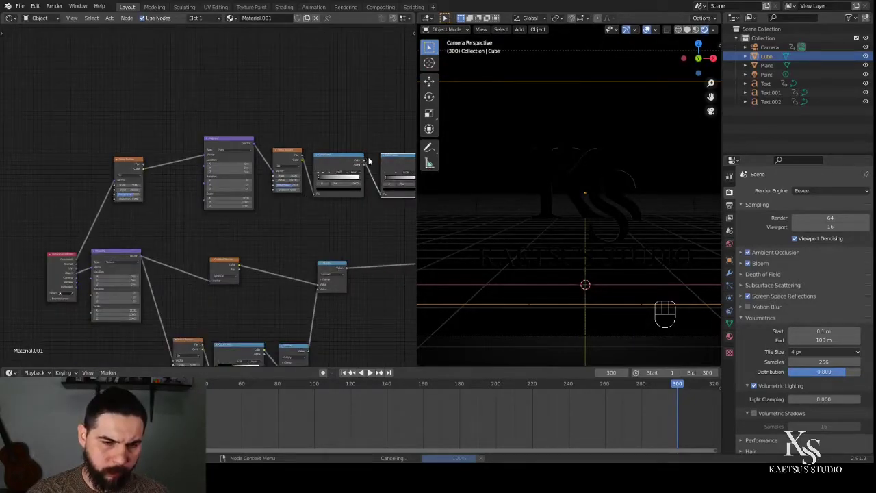
middle_click_drag(364, 192, 284, 204)
right_click_drag(358, 186, 296, 183, "ctrl")
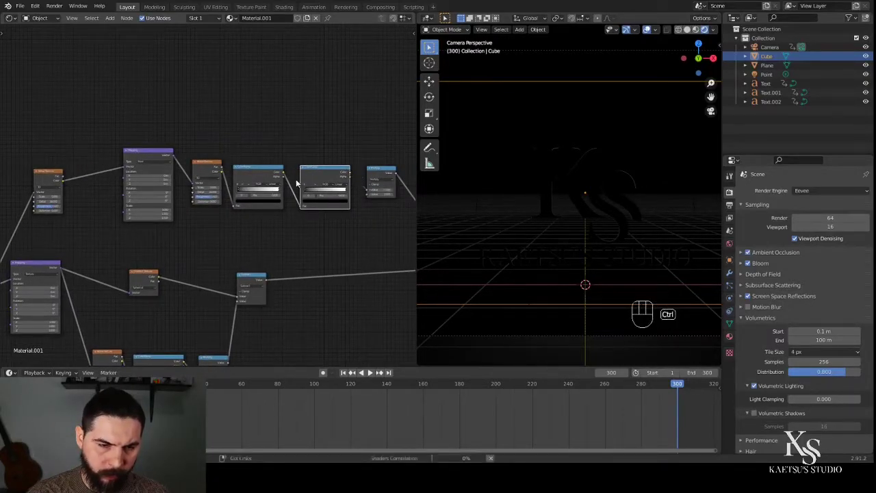
left_click_drag(313, 176, 93, 162)
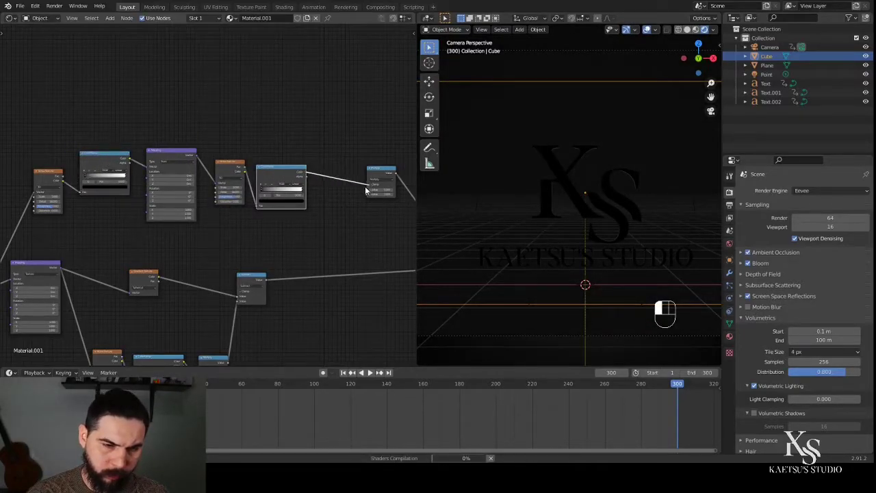
Step: Lower the Detail and Roughness of the Noise Texture ahead of the upper Mapping node to 0
middle_click_drag(175, 230, 226, 232)
scroll(226, 231, "up", 5)
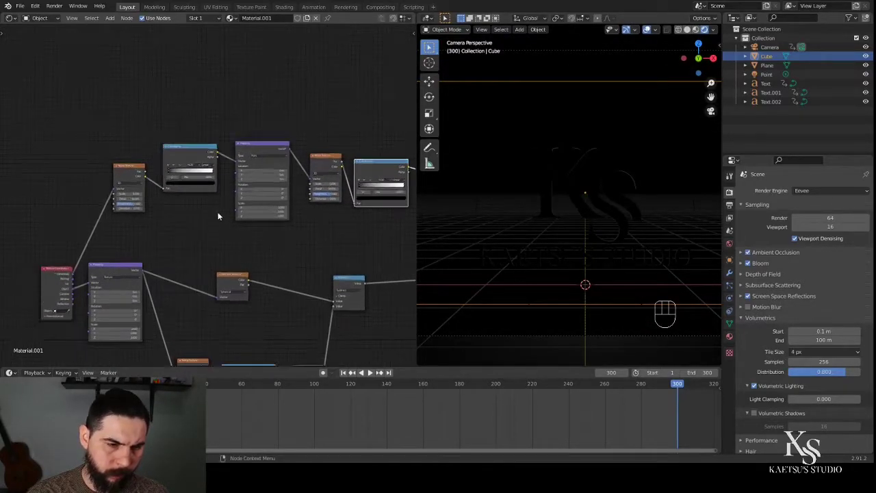
scroll(206, 216, "up", 2)
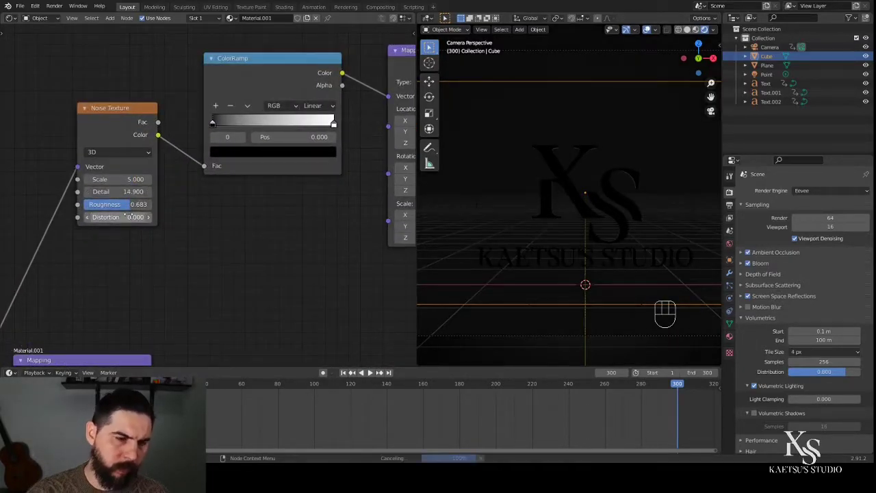
left_click_drag(129, 192, 113, 191)
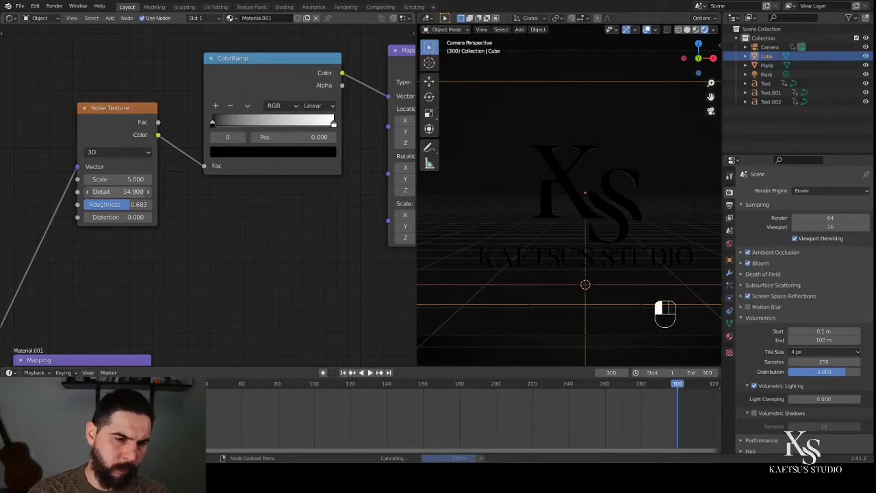
left_click_drag(113, 191, 92, 191)
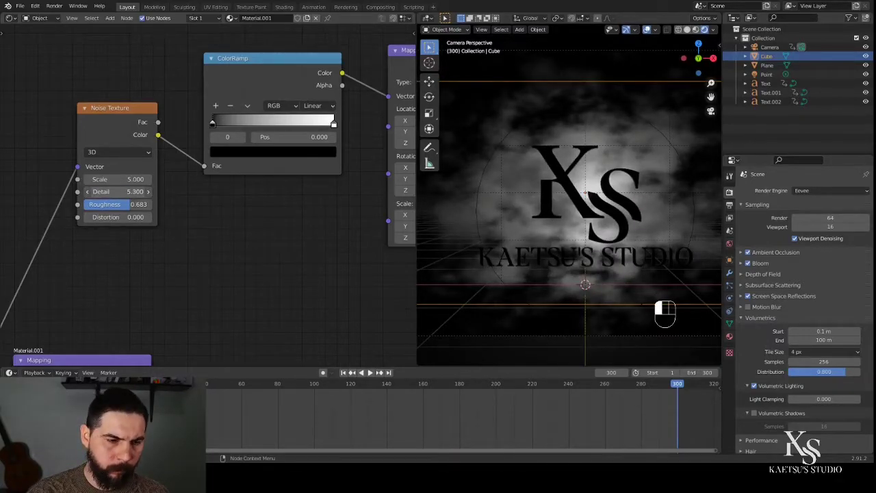
Step: Set the Noise Texture after the upper Mapping node to Scale 2, Detail 0 and Roughness 0
scroll(268, 223, "down", 2)
middle_click_drag(268, 223, 0, 232)
left_click_drag(260, 178, 176, 179)
left_click(256, 178)
type("2")
key("Return")
left_click_drag(257, 186, 199, 186)
left_click_drag(263, 194, 233, 194)
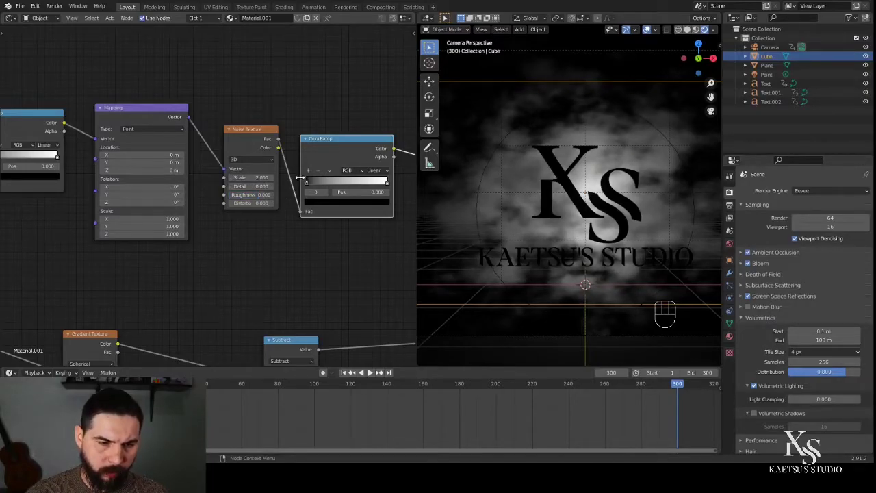
Step: Move the black stop to about 0.405 on the ColorRamp after the upper Mapping and to 0.550 on the one before it
left_click_drag(307, 183, 338, 184)
middle_click_drag(41, 192, 231, 195)
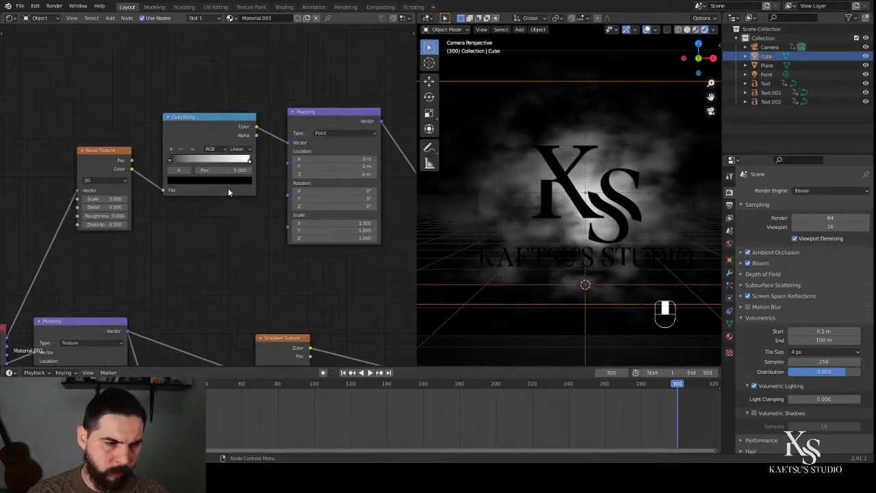
left_click_drag(171, 162, 216, 161)
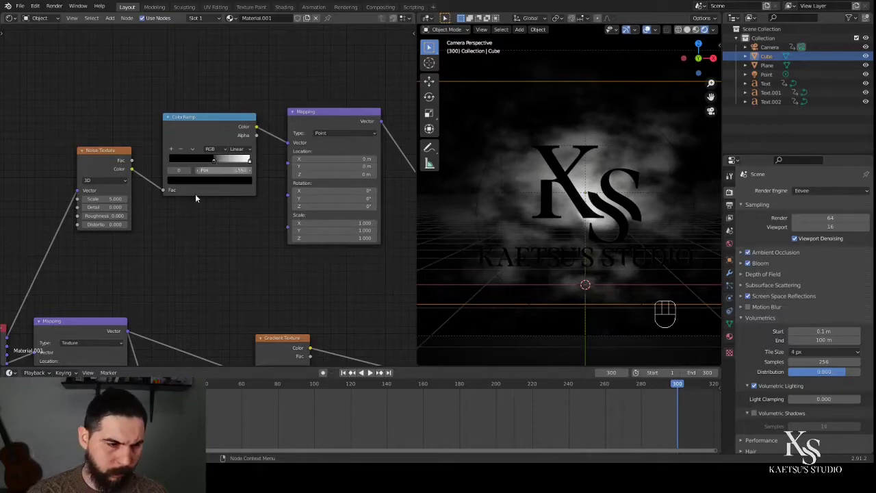
Step: Feed the first upper Noise Texture's Vector from the Object output of the Texture Coordinate node
scroll(186, 219, "down", 3)
middle_click_drag(185, 219, 212, 182)
left_click(112, 248)
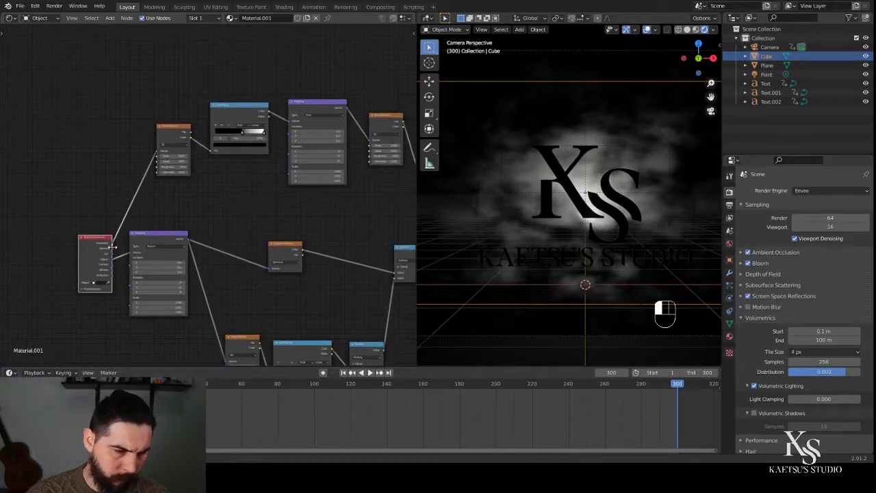
left_click_drag(114, 257, 156, 149)
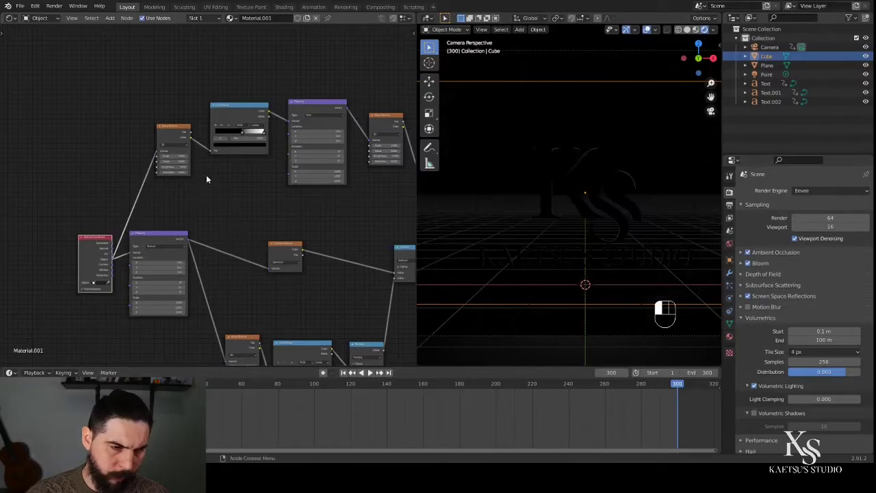
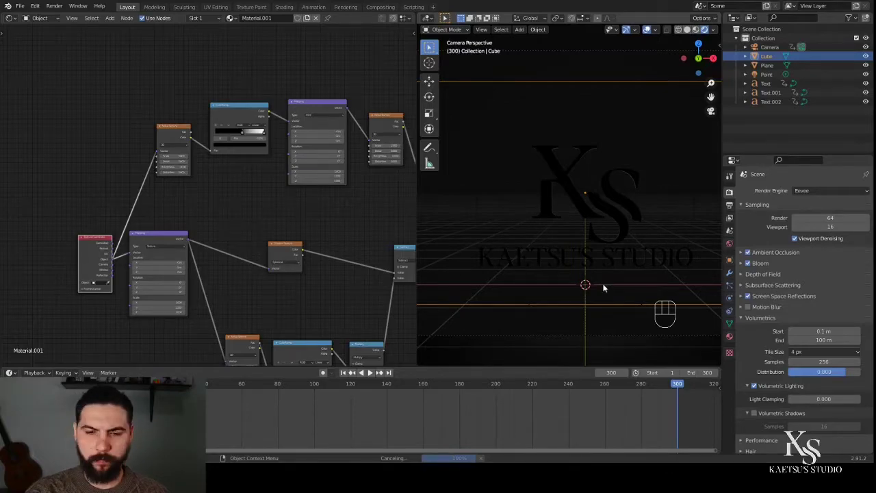
Step: Set the Scale of the Noise Texture ahead of the upper Mapping node to 15.5
scroll(603, 288, "down", 2)
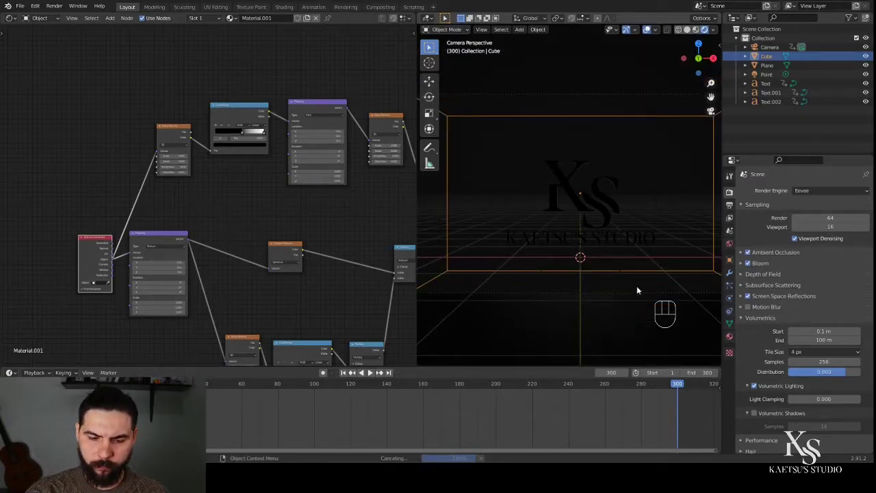
scroll(639, 289, "up", 3)
scroll(594, 289, "down", 3)
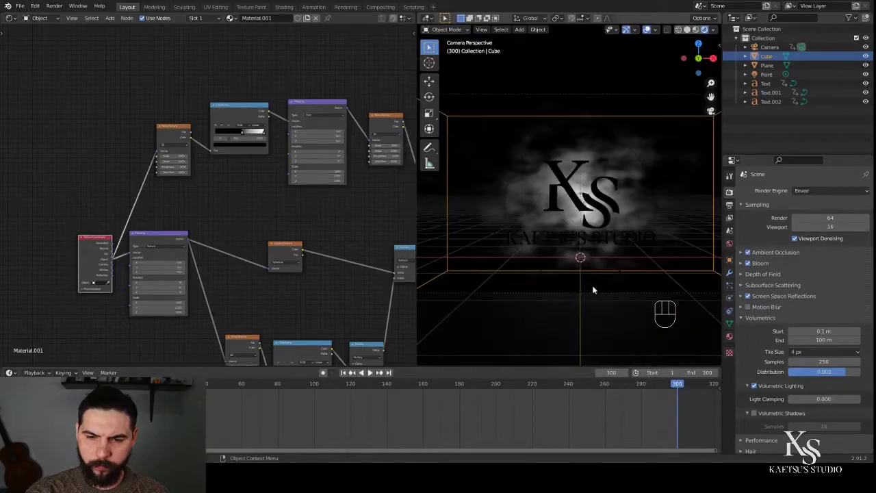
scroll(592, 286, "up", 5)
middle_click_drag(308, 218, 255, 280)
scroll(160, 285, "up", 9)
middle_click_drag(208, 255, 308, 212)
double_click(129, 199)
type("1.4")
key("Return")
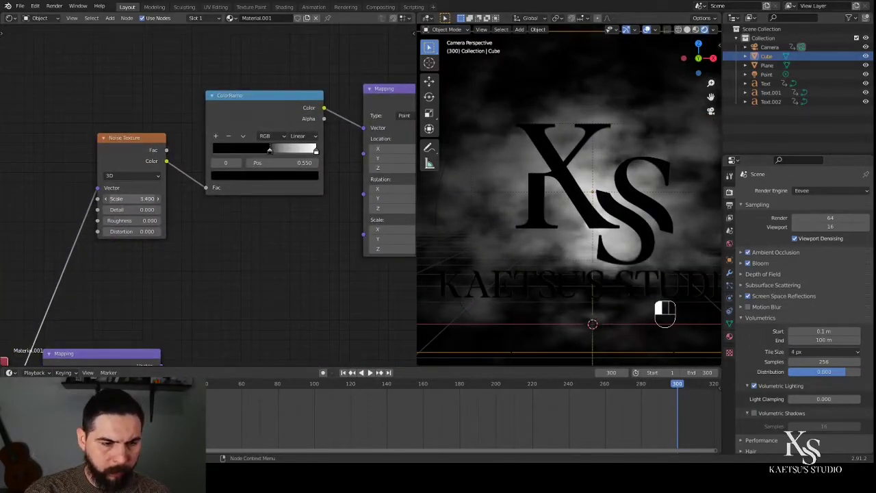
left_click_drag(130, 198, 194, 199)
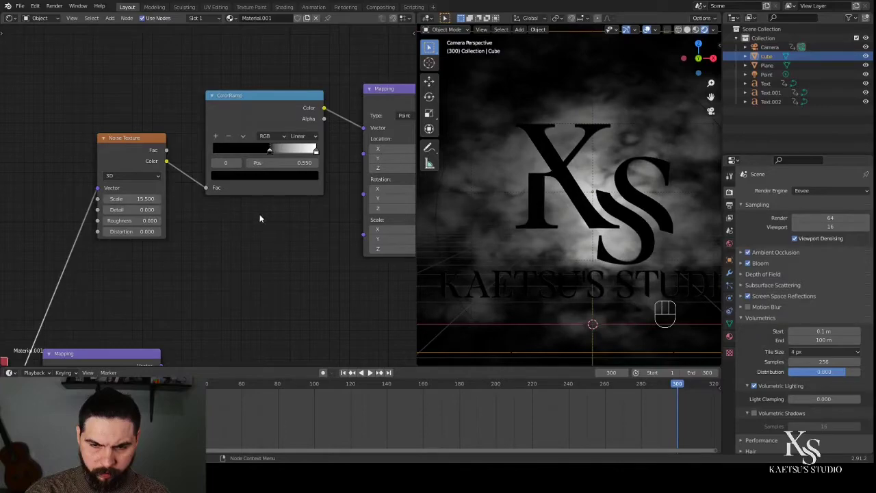
Step: Move the first upper ColorRamp's black stop to 0.405, and raise its Noise Texture's Detail to about 15 along with its Roughness
left_click_drag(269, 152, 252, 163)
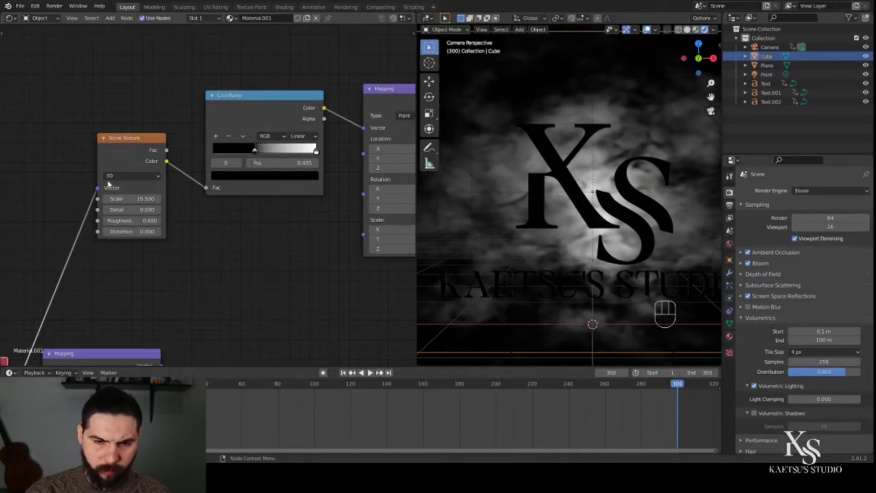
left_click_drag(127, 210, 140, 209)
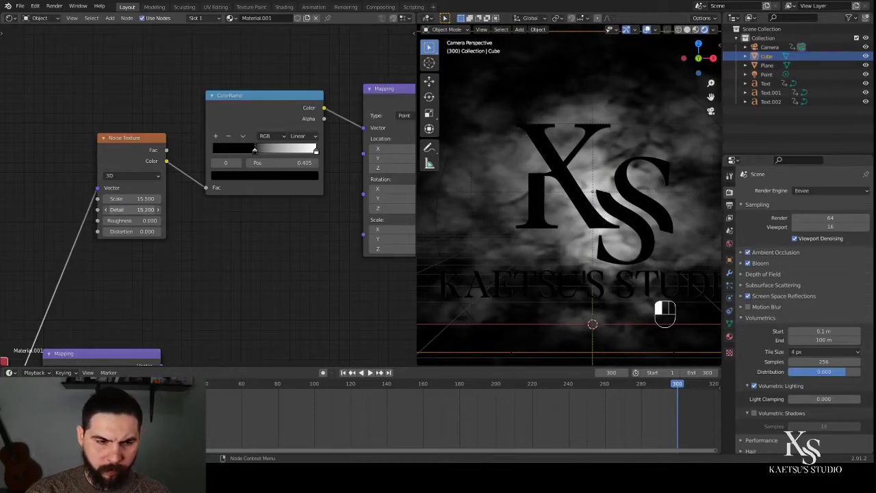
left_click_drag(128, 220, 172, 220)
Step: Set the Noise Texture after the upper Mapping node to Scale 2.2, Detail 16 and Roughness 0.583
scroll(307, 267, "down", 4)
middle_click_drag(307, 268, 59, 255)
scroll(211, 222, "up", 5)
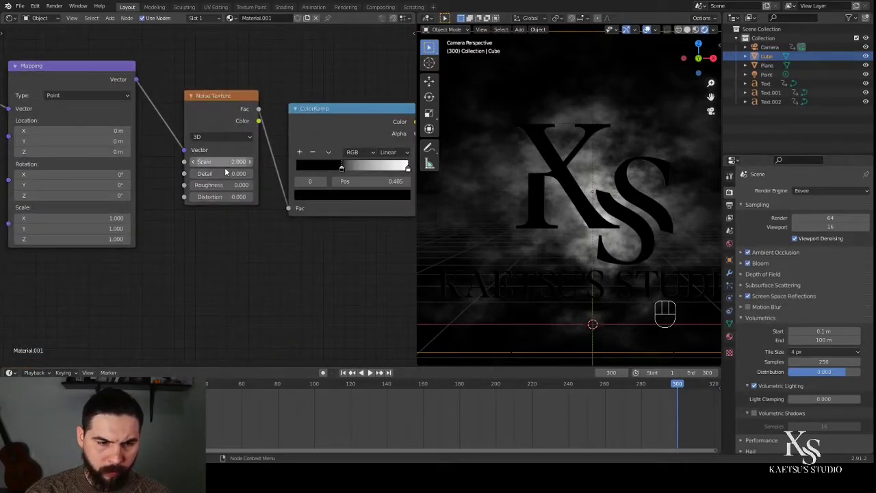
left_click_drag(201, 185, 225, 160)
scroll(219, 254, "down", 1)
middle_click_drag(219, 254, 204, 259)
scroll(205, 259, "up", 2)
Step: Move the last upper ColorRamp's black stop to about 0.3 and its white stop to 0.759, and inspect the fog in perspective
left_click_drag(267, 176, 252, 186)
left_click_drag(304, 176, 314, 177)
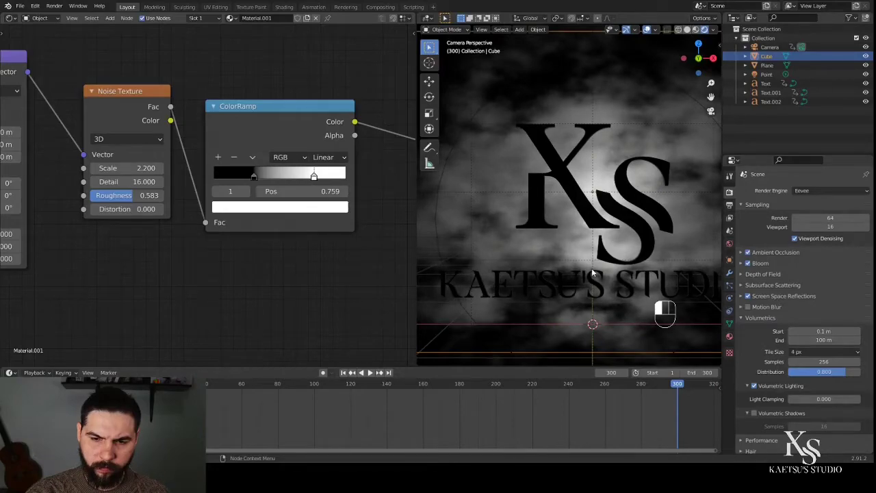
scroll(556, 286, "down", 4)
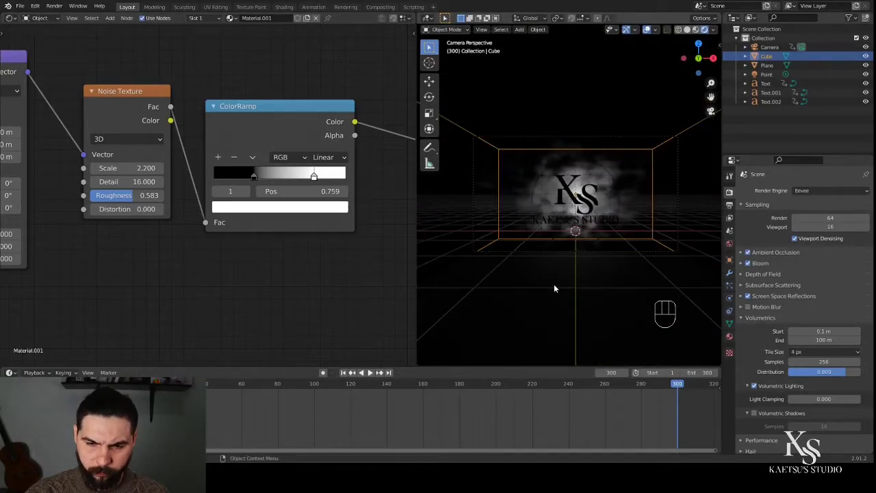
middle_click_drag(554, 288, 527, 329)
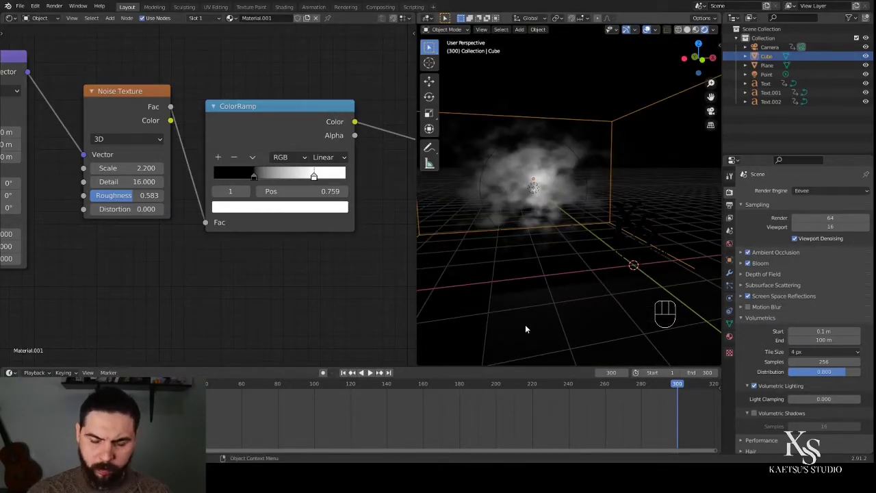
Step: Duplicate a Math node and a ColorRamp node above the Principled Volume and reset both to default settings
left_click(335, 294)
key("KP_0")
scroll(313, 295, "down", 10)
middle_click_drag(314, 293, 140, 289)
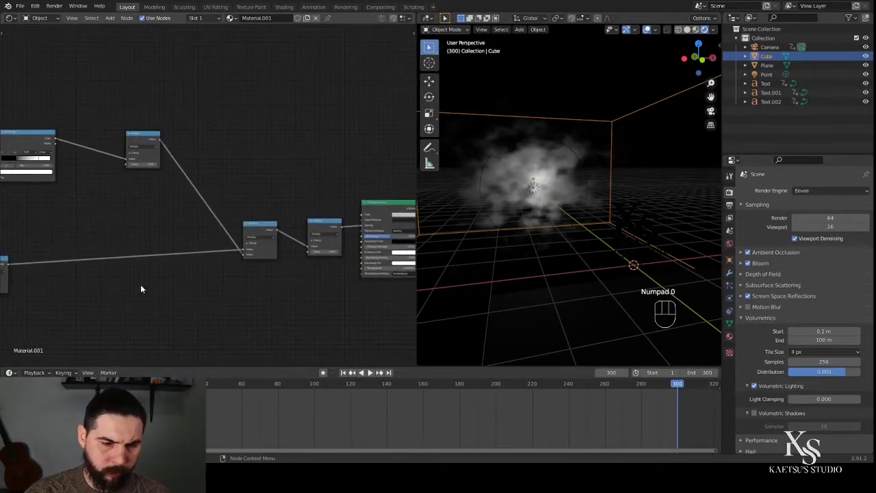
left_click(329, 225)
key("shift+d")
left_click(48, 147)
key("shift+d")
left_click(363, 122)
key("BackSpace")
left_click(307, 169)
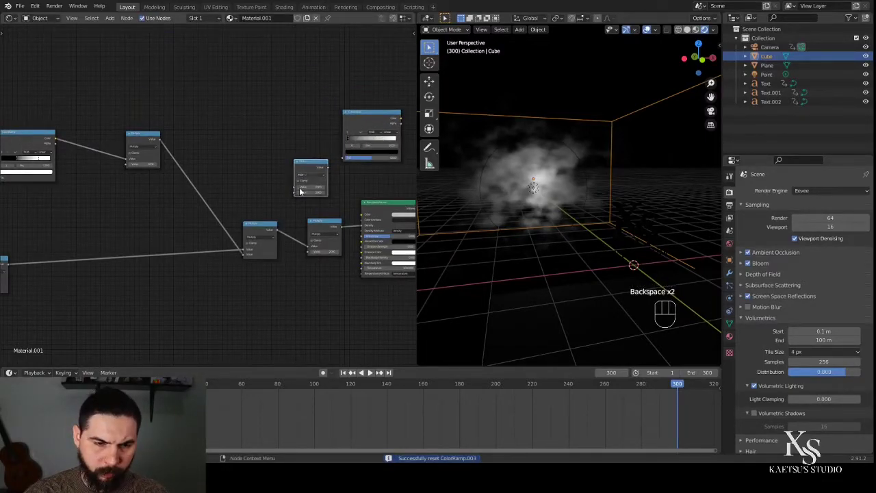
Step: Feed the combined Multiply output into the new Math node, set it to Multiply by 2, and connect its result to the new ColorRamp's Fac
left_click_drag(277, 233, 281, 197)
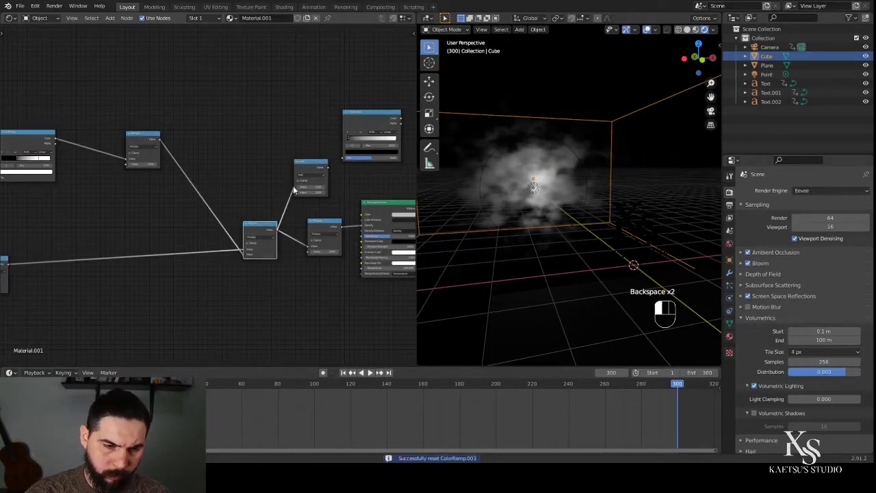
left_click(306, 175)
left_click(308, 199)
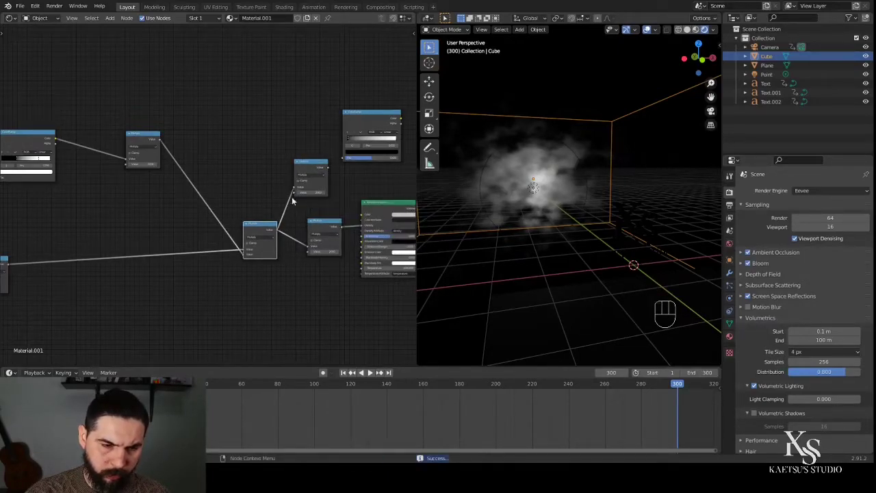
left_click_drag(326, 167, 342, 158)
Step: Move the Principled Volume node to make room and connect the new ColorRamp's Color output to its Color input
middle_click_drag(195, 333, 1, 326)
left_click_drag(191, 183, 305, 190)
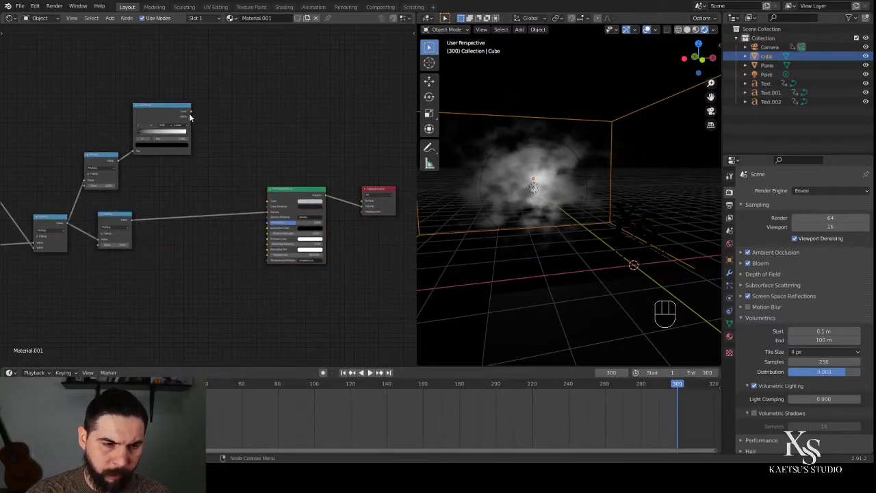
left_click_drag(271, 225, 269, 203)
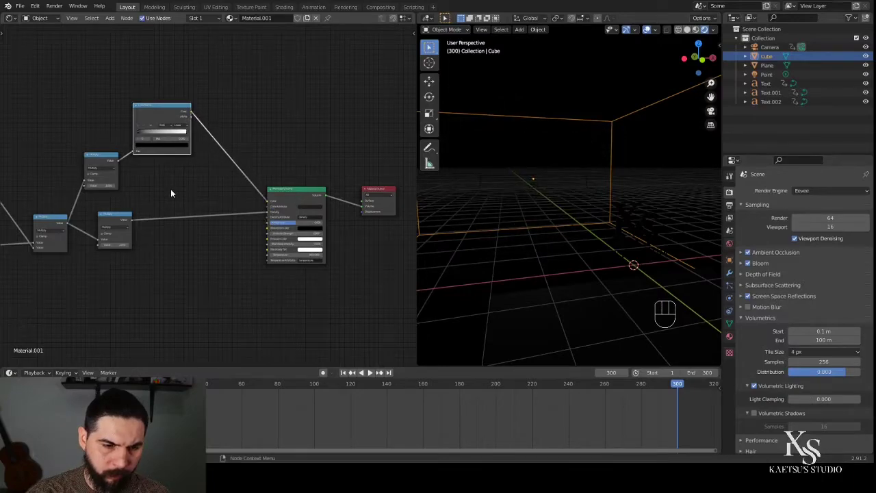
scroll(171, 191, "up", 3)
middle_click_drag(184, 196, 321, 253)
scroll(328, 254, "up", 4)
middle_click_drag(300, 211, 289, 231)
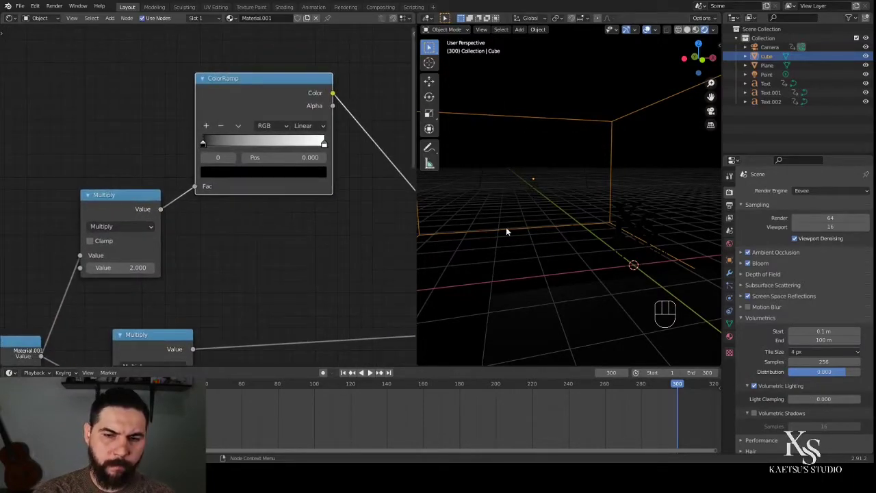
Step: Switch the 3D viewport to the camera view
left_click(507, 252)
key("KP_0")
scroll(197, 314, "down", 8)
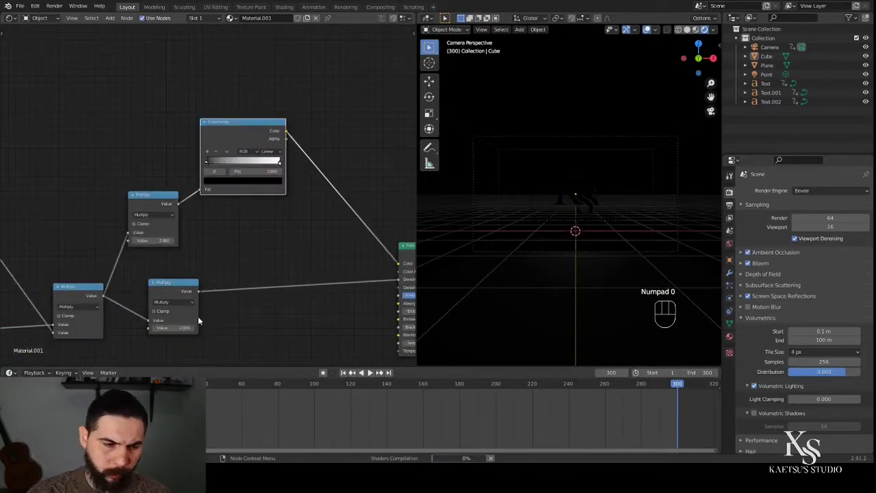
Step: Tidy the node layout by shifting the Mapping node and the lower Noise Texture, ColorRamp and Multiply branch
scroll(107, 302, "down", 1)
middle_click_drag(253, 300, 322, 290)
scroll(205, 291, "up", 2)
middle_click_drag(137, 311, 257, 288)
scroll(195, 259, "up", 3)
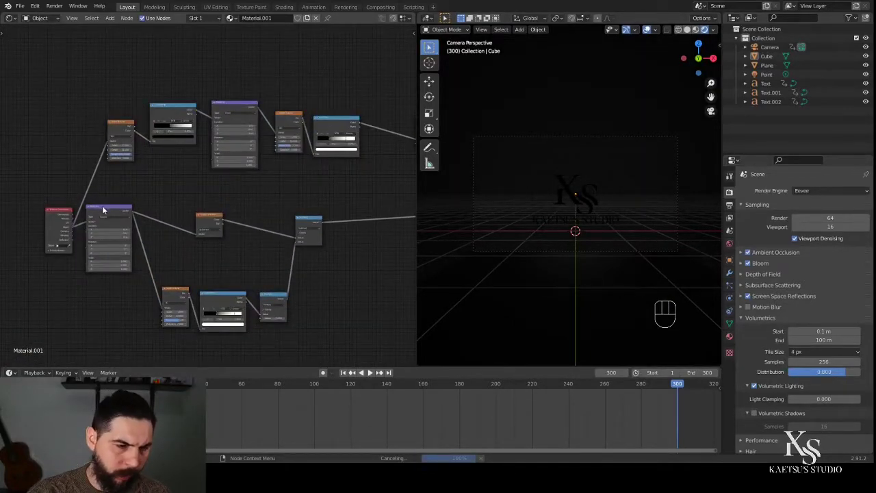
left_click_drag(103, 209, 119, 219)
left_click_drag(158, 283, 288, 330)
left_click_drag(209, 295, 227, 309)
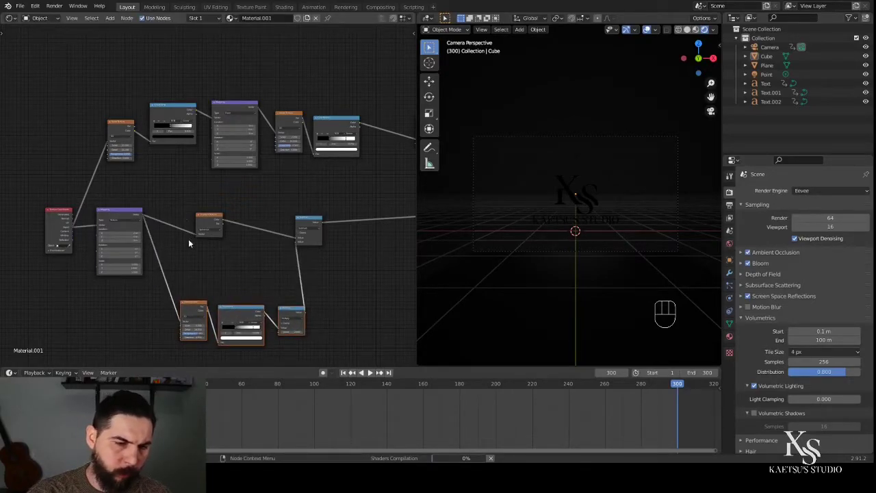
scroll(224, 252, "up", 1)
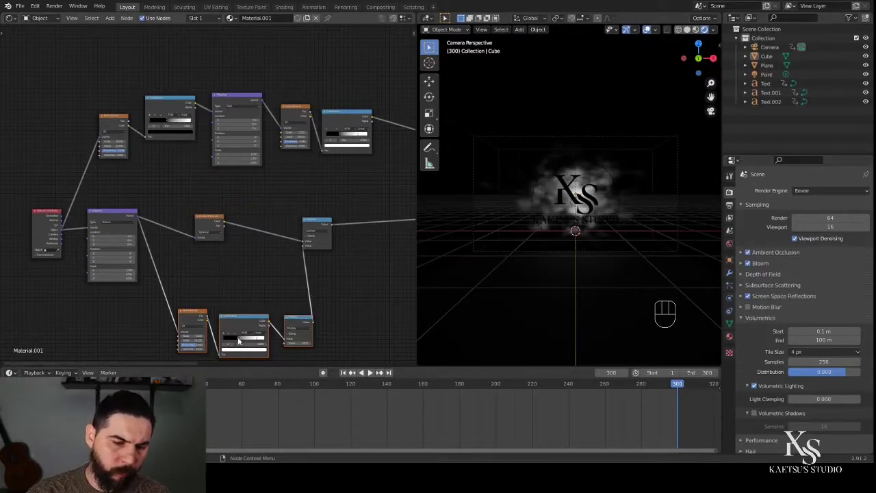
Step: Add a middle color stop to the ColorRamp that feeds the Principled Volume's color
middle_click_drag(219, 289, 207, 360)
scroll(222, 293, "up", 4)
middle_click_drag(218, 263, 199, 275)
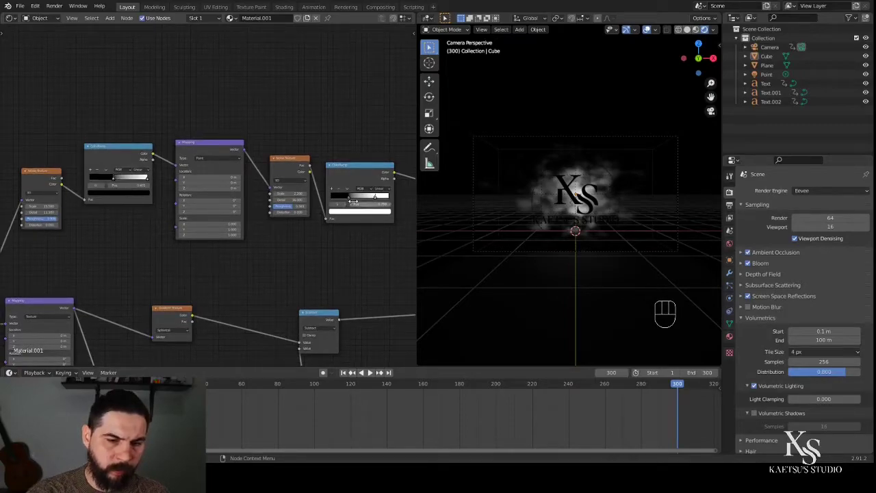
middle_click_drag(368, 268, 3, 221)
middle_click_drag(239, 292, 145, 319)
scroll(240, 158, "up", 5)
scroll(229, 289, "down", 1)
middle_click_drag(240, 177, 273, 249)
scroll(228, 289, "up", 5)
scroll(273, 250, "up", 1)
left_click(347, 204)
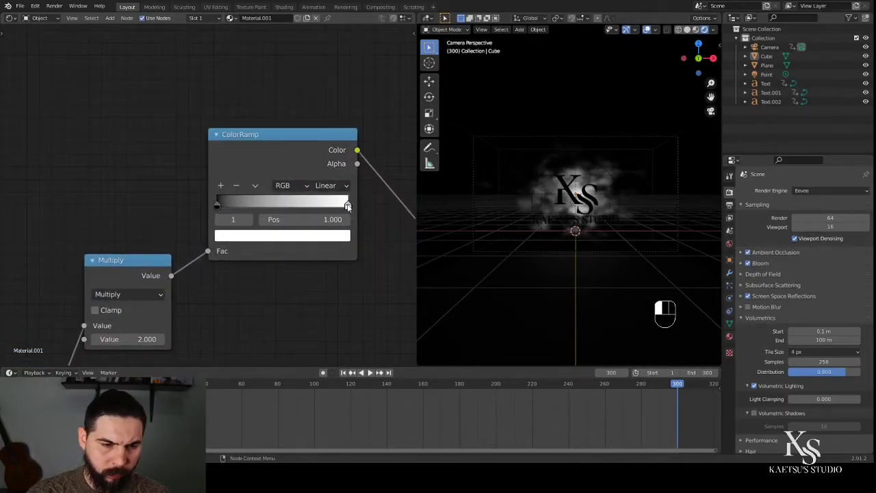
left_click(221, 185)
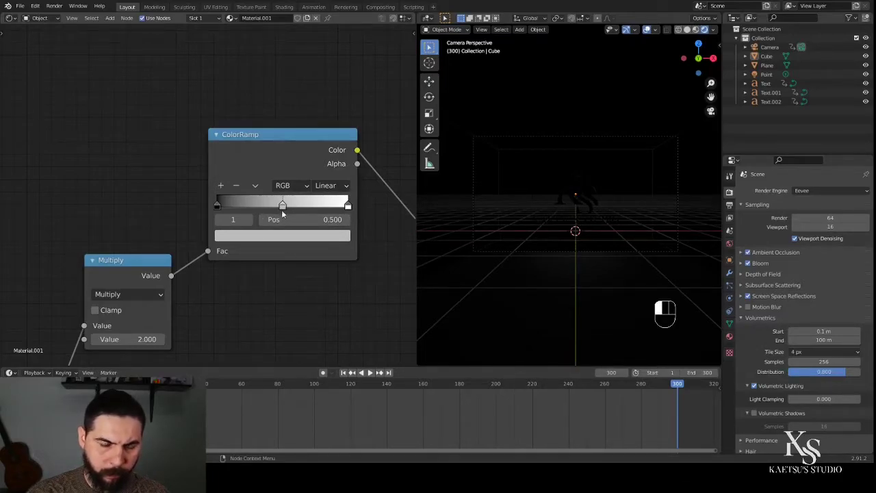
Step: Place the middle stop at about 0.882 and color it pale violet-blue with hue 0.648, saturation 0.290 and value 0.735
scroll(271, 251, "down", 2)
left_click_drag(267, 203, 274, 204)
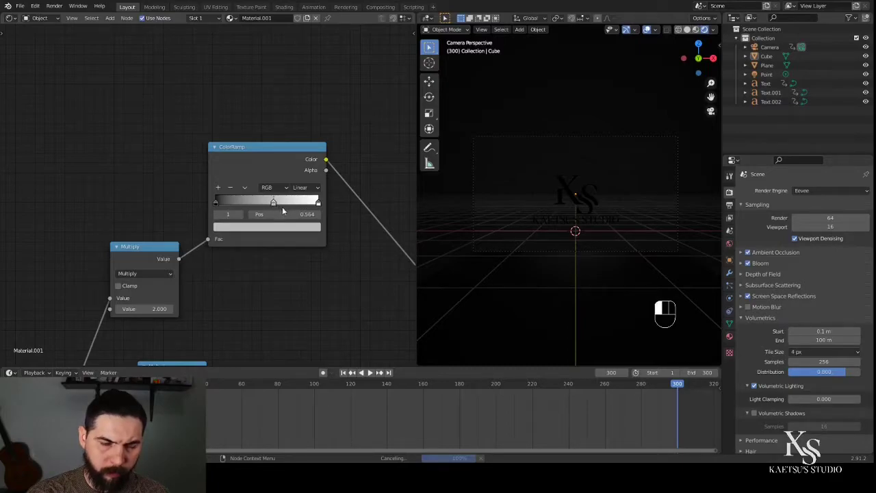
left_click_drag(282, 214, 308, 204)
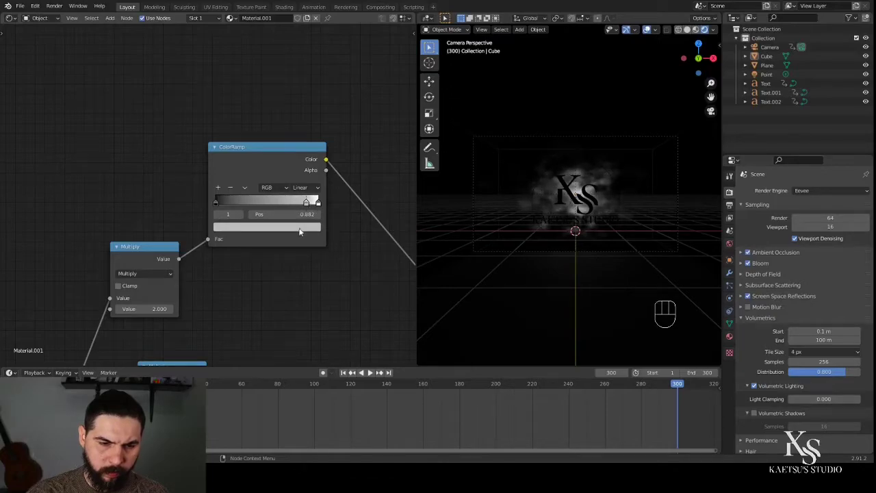
left_click(300, 228)
left_click(261, 115)
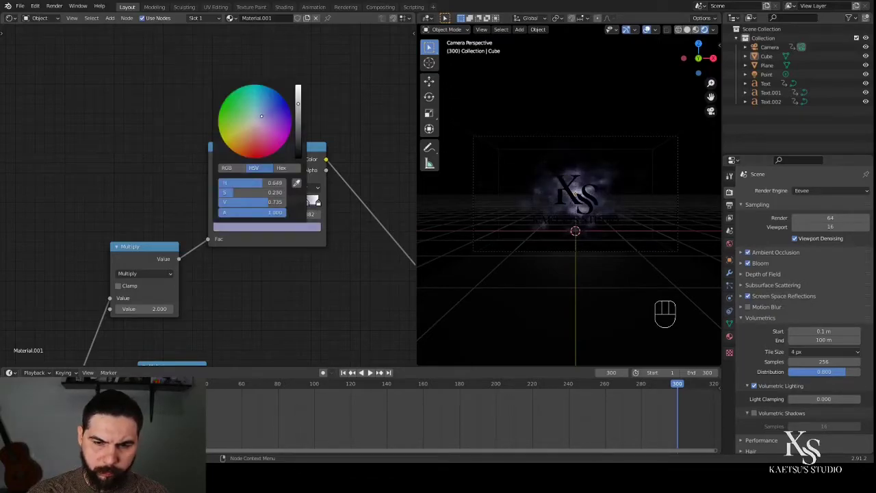
Step: Add another stop at about 0.073 on the ColorRamp and color it dusty red with hue 0.992, saturation 0.293 and value 0.537
scroll(255, 195, "up", 3)
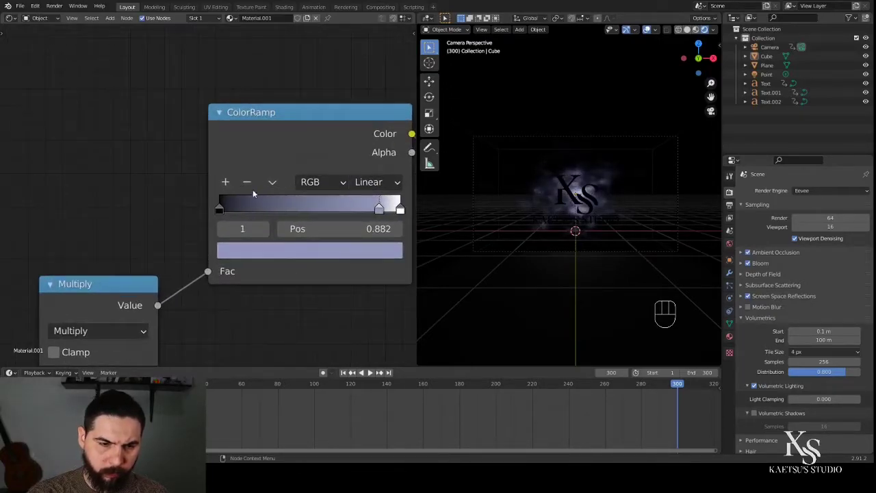
left_click(226, 182)
left_click_drag(298, 208, 232, 215)
left_click(256, 249)
left_click_drag(299, 58, 289, 87)
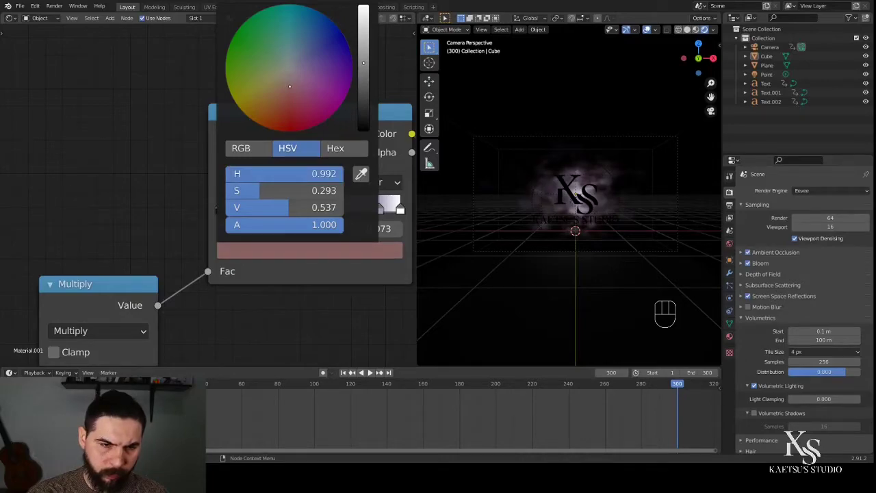
Step: Check the tinted smoke behind the logo and shift the violet-blue ColorRamp stop to about 0.909
middle_click_drag(228, 331, 225, 205)
scroll(225, 203, "up", 3)
scroll(522, 268, "up", 4)
scroll(522, 267, "up", 3)
scroll(574, 257, "down", 4)
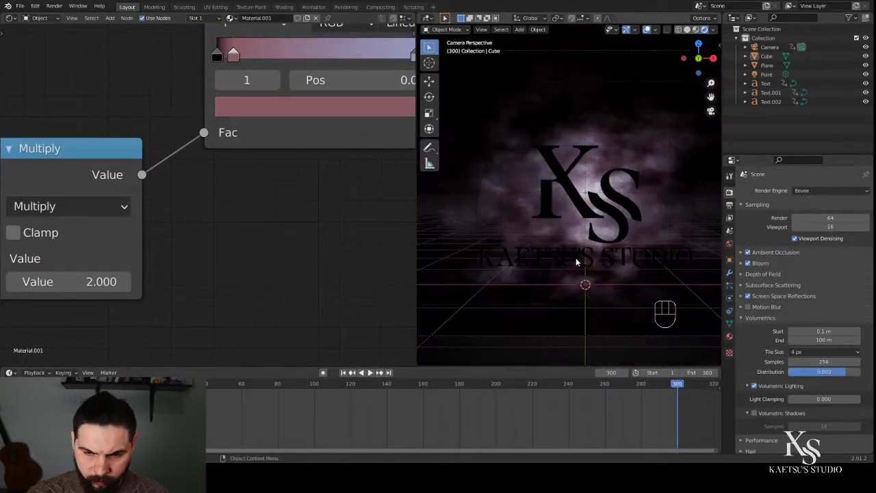
middle_click_drag(553, 262, 549, 269, "shift")
scroll(550, 268, "up", 2)
middle_click_drag(326, 217, 264, 262)
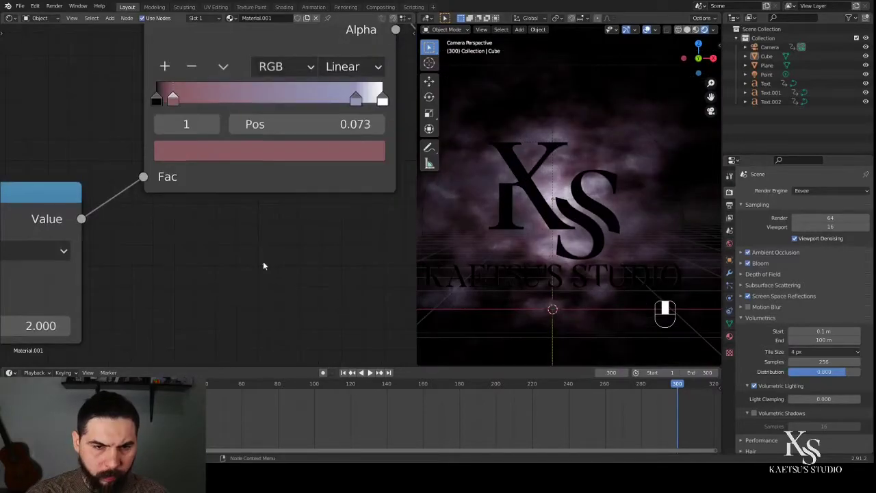
left_click_drag(383, 99, 412, 118)
left_click_drag(356, 100, 332, 110)
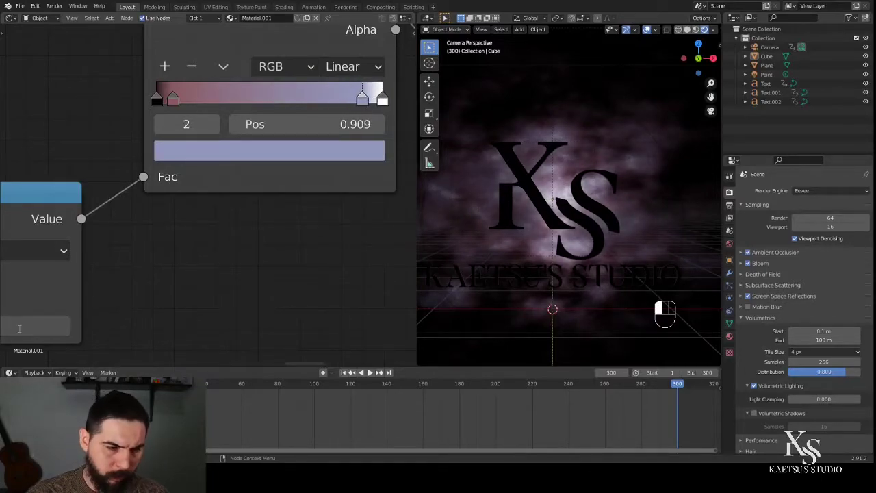
Step: Set the value of the Multiply node feeding the color ColorRamp to 3
type("3")
key("Return")
scroll(369, 310, "down", 2)
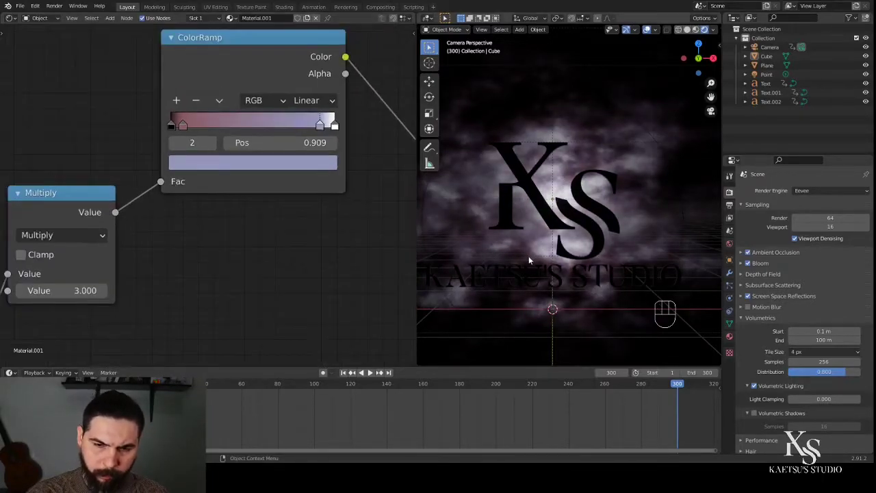
Step: Recolor the ColorRamp stop at 0.073 to a deep saturated red with hue 0.996 and saturation 1.000, and inspect the smoke up close
scroll(536, 256, "down", 3)
scroll(280, 268, "up", 2)
scroll(169, 93, "up", 1)
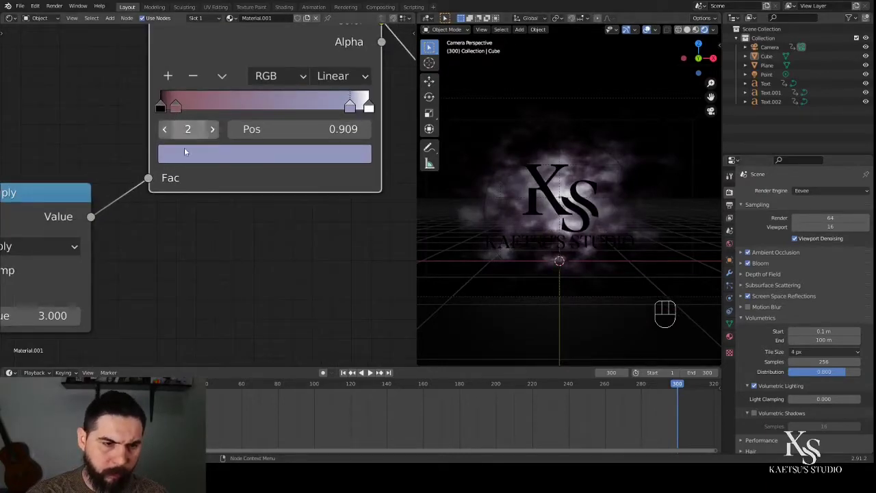
left_click(176, 107)
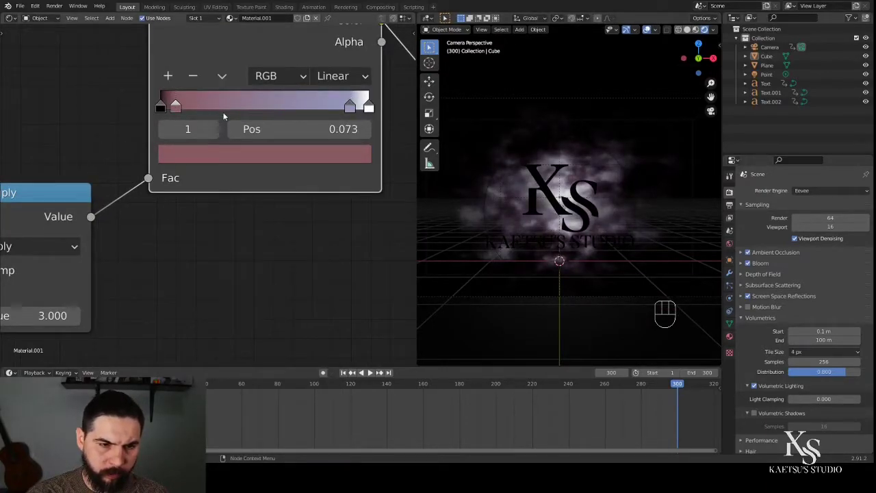
left_click(187, 163)
left_click(242, 318)
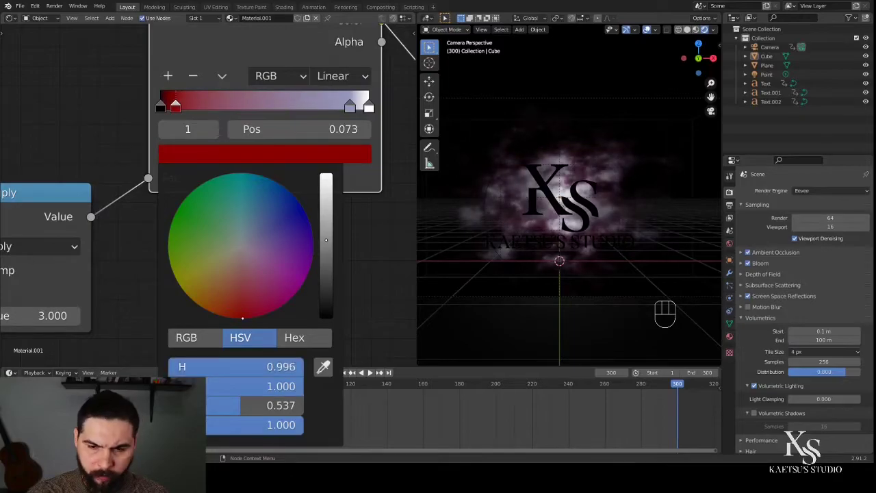
scroll(526, 252, "up", 10)
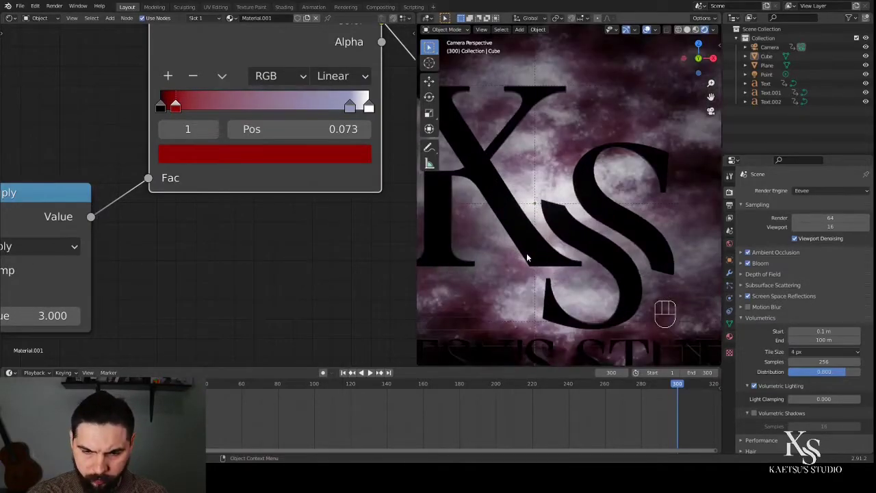
scroll(525, 254, "down", 10)
Step: Return to the first frame and set the volumetrics to an 8 px tile size and 64 samples
left_click(343, 372)
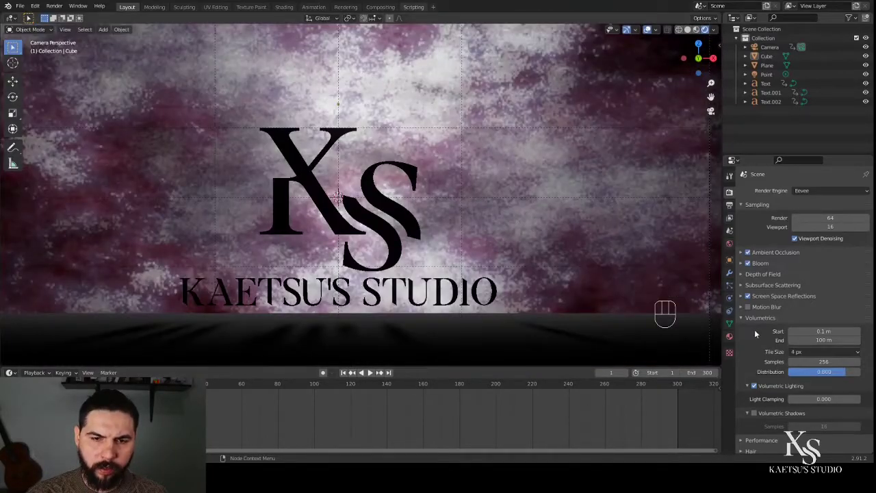
left_click(804, 353)
left_click(798, 385)
type("64")
key("Return")
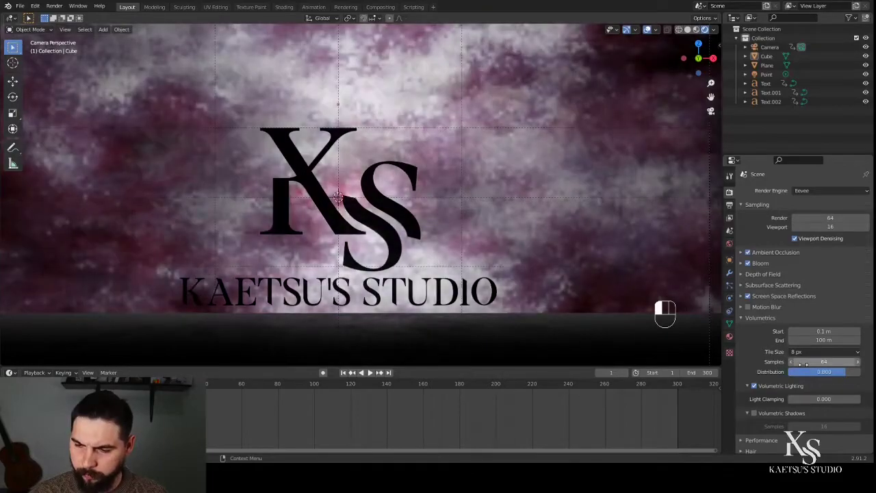
Step: Play the animation through the camera to review the colored smoke, stop it and return to frame 1
scroll(438, 205, "down", 2)
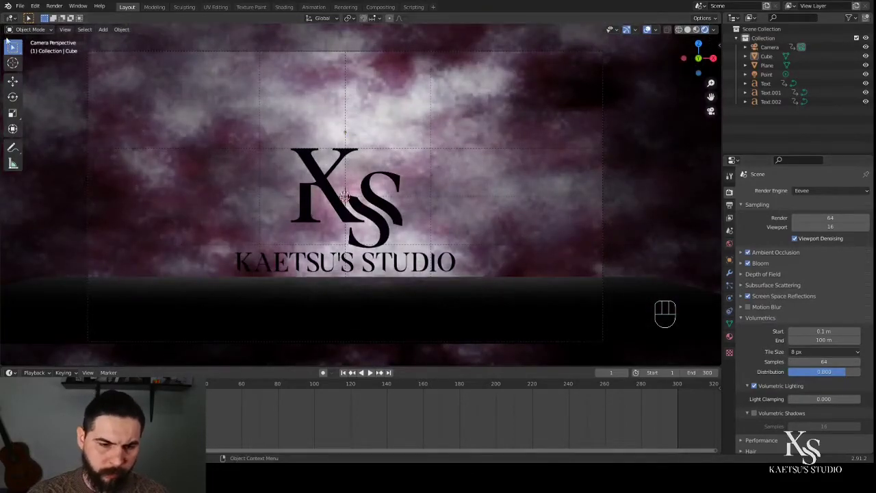
scroll(208, 128, "down", 2)
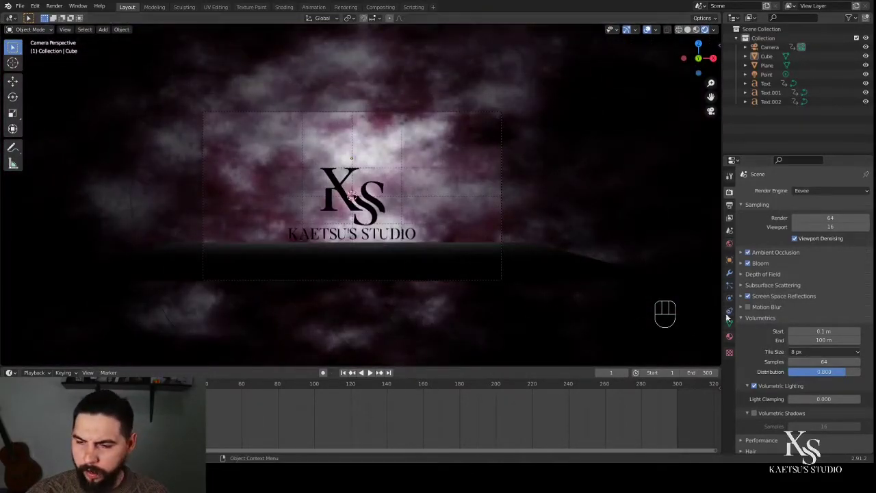
key("space")
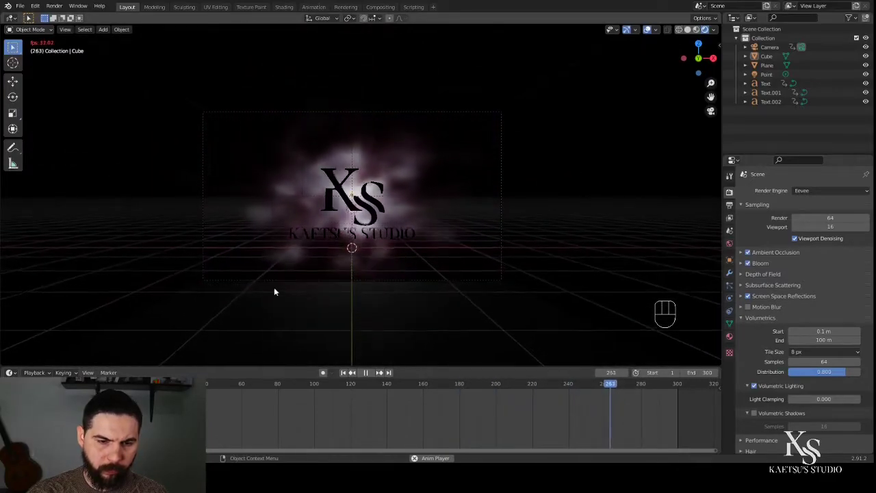
key("space")
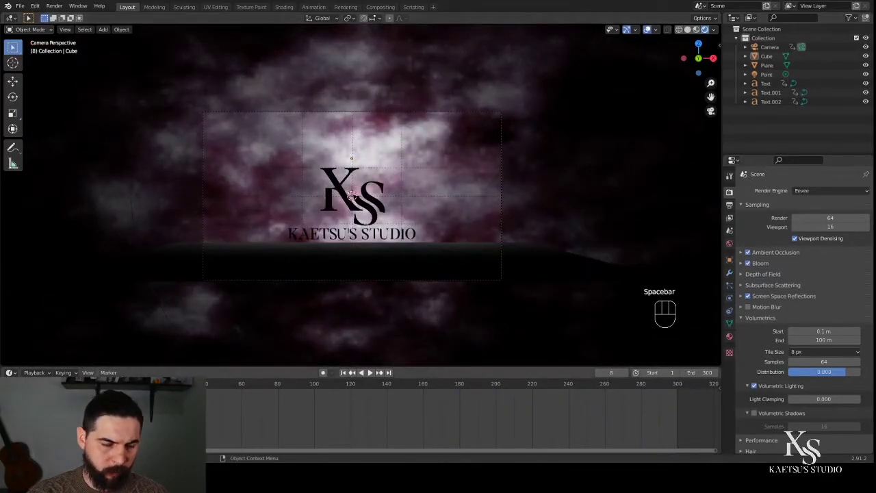
left_click_drag(136, 384, 134, 384)
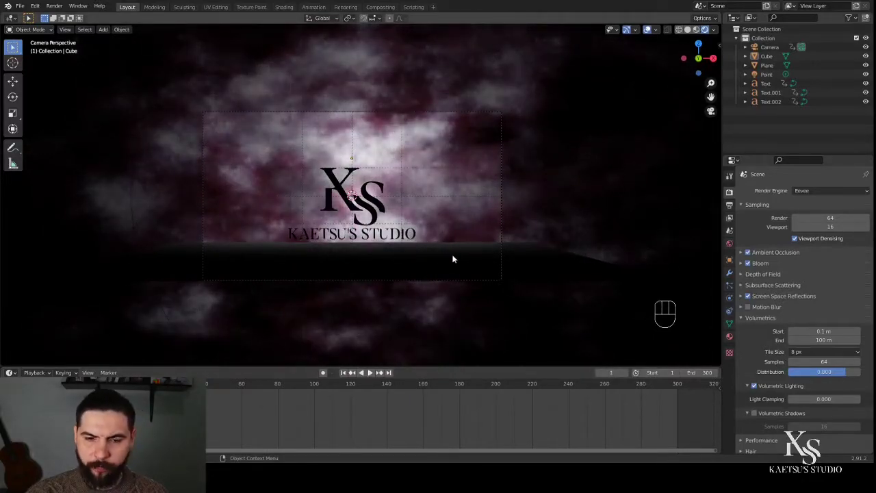
Step: Select the floor plane, show the scene in material preview shading and orbit out of the camera view
left_click(427, 265)
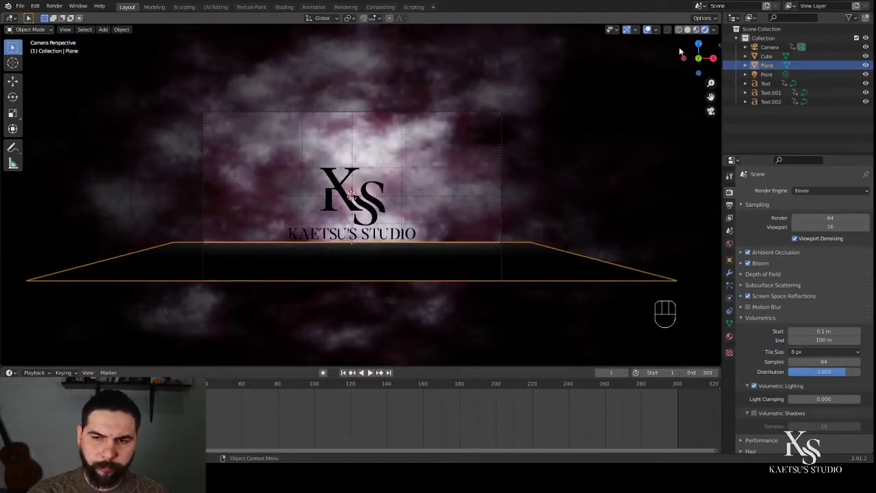
left_click(697, 29)
scroll(312, 285, "up", 1)
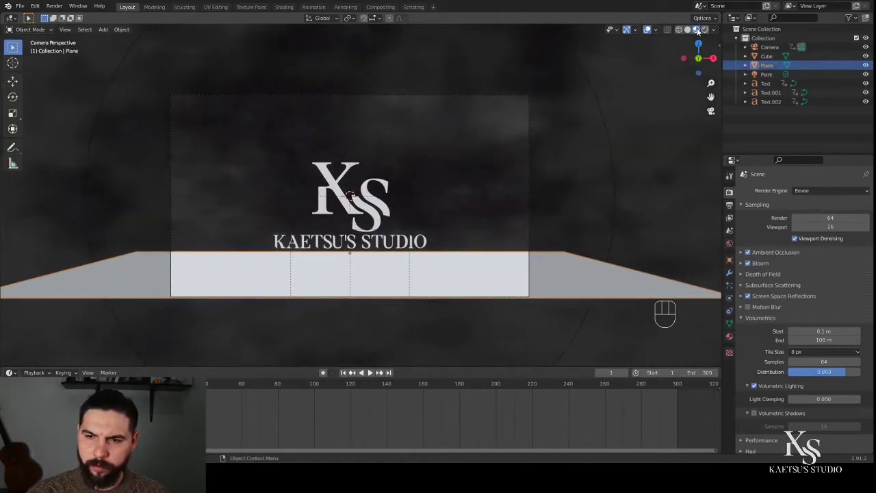
middle_click_drag(310, 242, 299, 260)
scroll(300, 260, "up", 4)
scroll(299, 262, "down", 4)
Step: Split the viewport to open a Shader Editor beside it and create a new material for the floor plane
left_click_drag(5, 16, 431, 42)
left_click(11, 18)
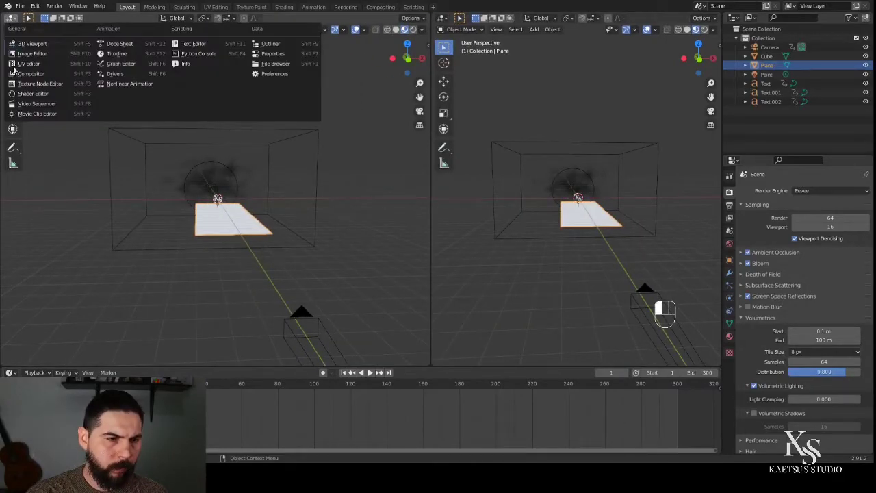
left_click(18, 97)
scroll(529, 266, "up", 2)
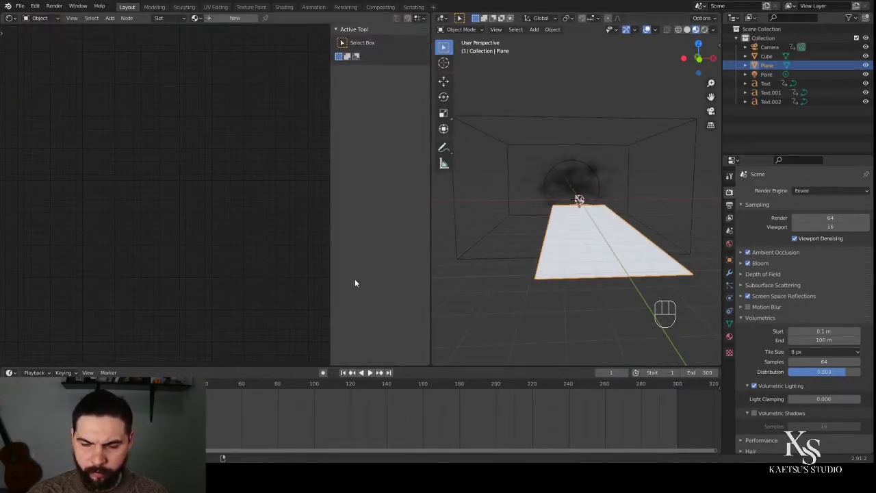
left_click(230, 18)
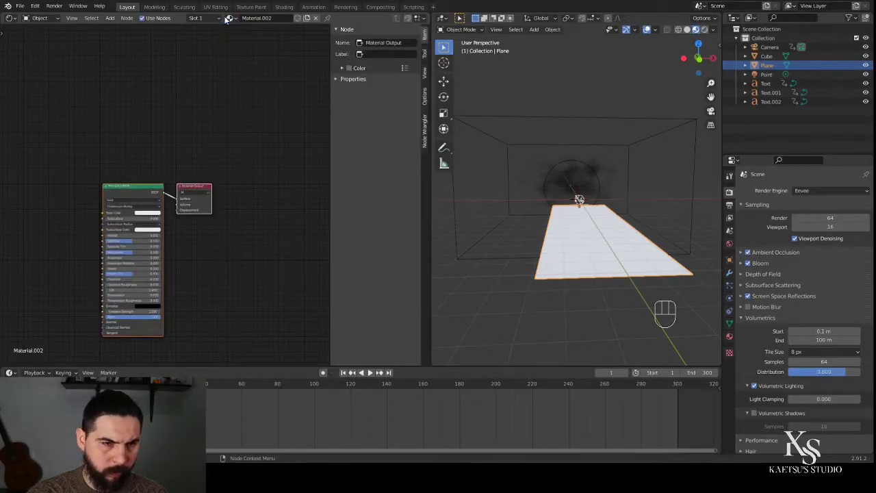
Step: Add a Noise Texture ahead of the Principled BSDF, with Mapping and Texture Coordinate nodes feeding it
scroll(48, 285, "up", 2)
middle_click_drag(49, 287, 186, 241)
scroll(186, 241, "down", 3)
middle_click_drag(110, 232, 163, 235)
left_click(119, 236)
key("shift+a")
left_click(121, 236)
type("noise")
key("Return")
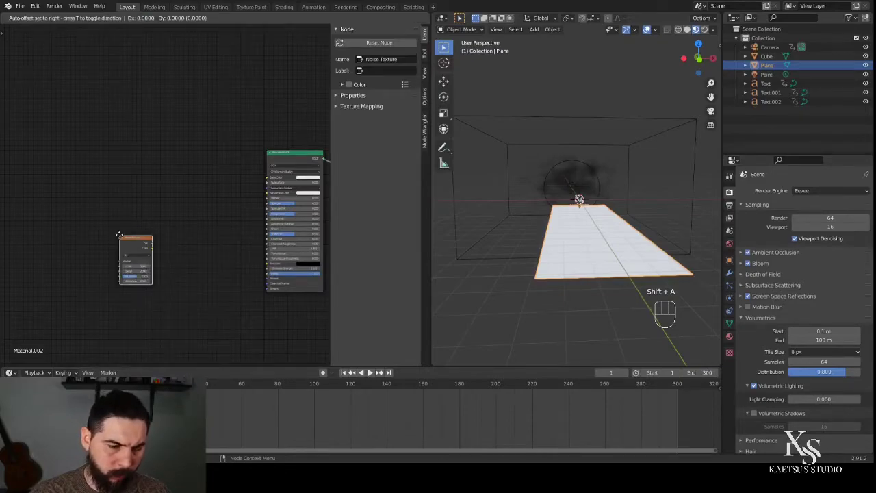
left_click(89, 239)
key("ctrl+t")
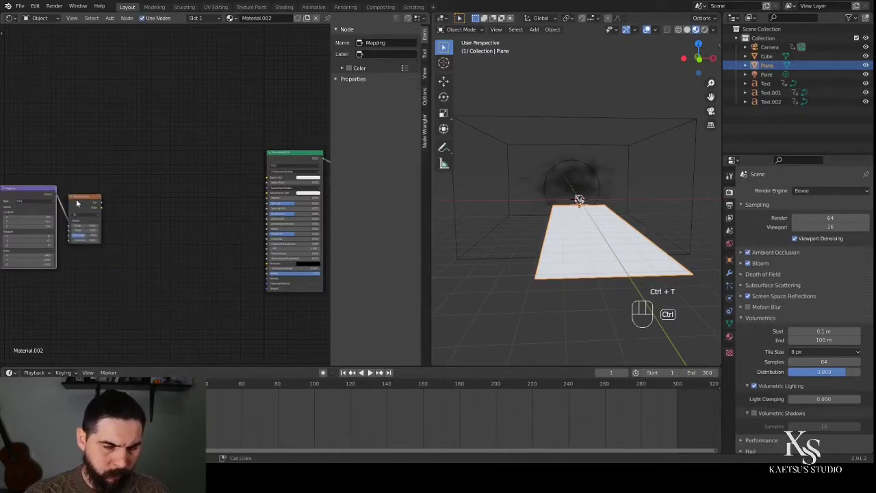
scroll(88, 241, "down", 1)
middle_click_drag(98, 228, 120, 228)
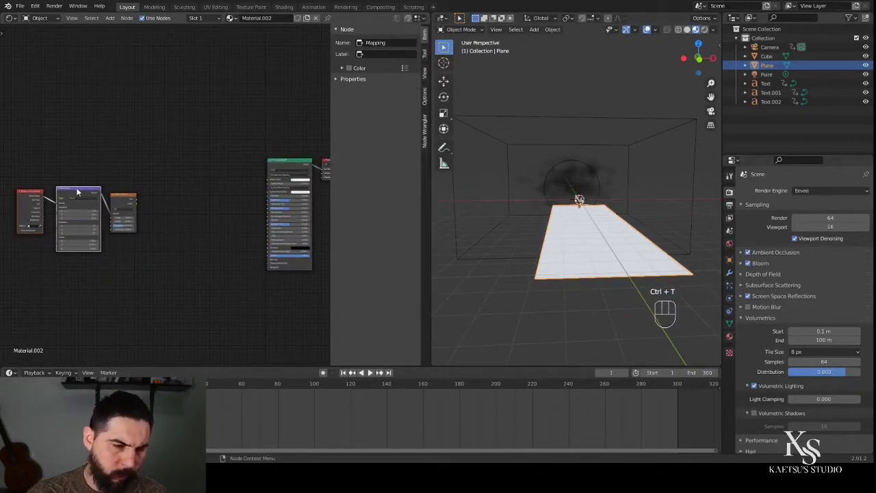
Step: Add a ColorRamp fed by the Noise Texture's Fac and connect its Color to the Principled BSDF's Roughness
scroll(174, 269, "up", 3)
key("shift+a")
type("rmap")
key("Return")
left_click(144, 186)
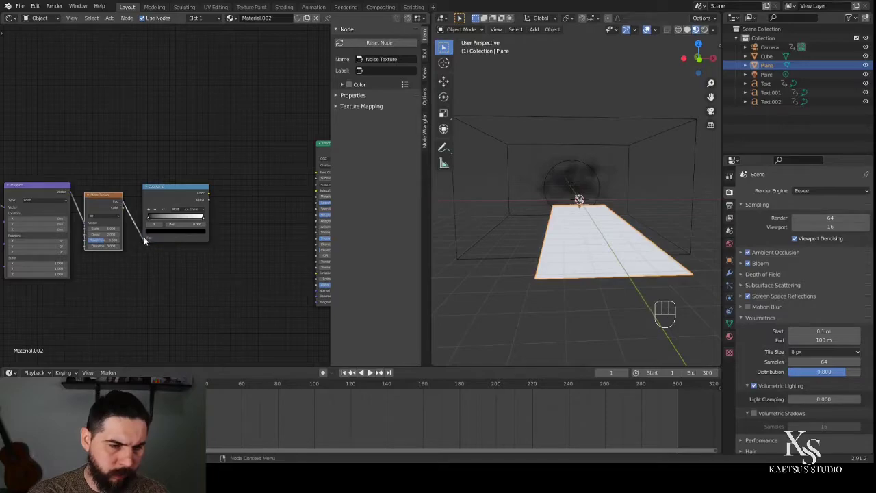
middle_click_drag(210, 197, 175, 219)
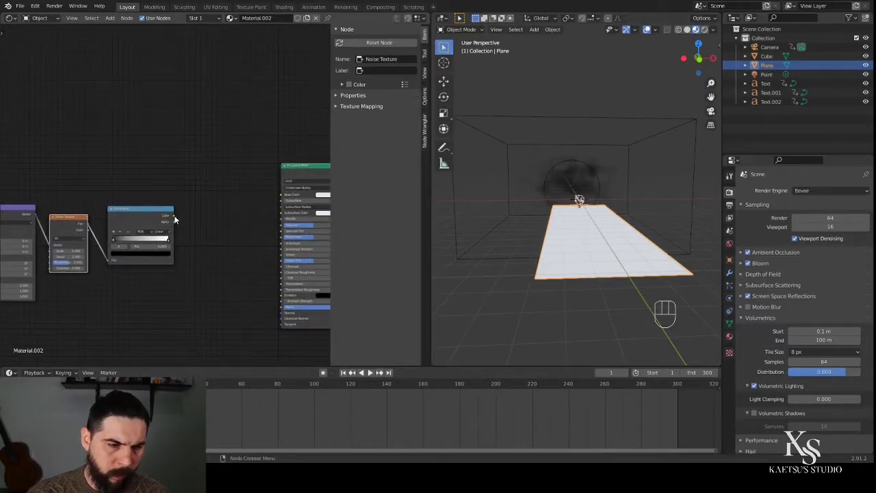
left_click_drag(173, 215, 220, 222)
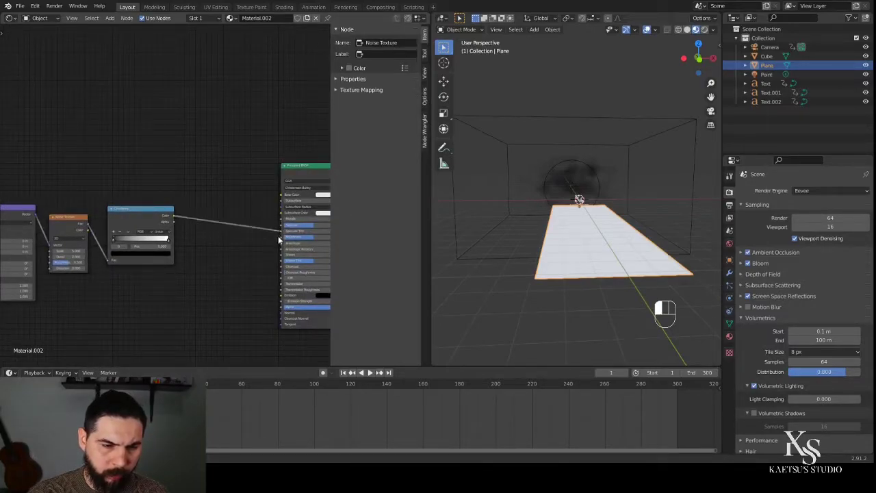
left_click_drag(280, 255, 281, 238)
Step: Feed the Mapping node's Vector from the Texture Coordinate node's Object output
scroll(123, 287, "up", 3)
middle_click_drag(41, 322, 138, 335)
scroll(139, 294, "up", 1)
left_click_drag(46, 236, 77, 230)
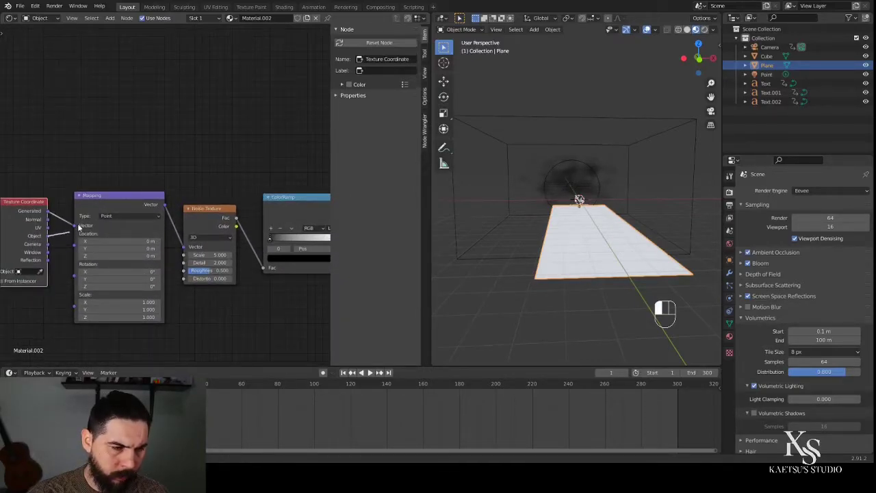
Step: Set the floor material's Metallic to 1.000 and darken its Base Color to a neutral grey
middle_click_drag(213, 332, 63, 336)
middle_click_drag(264, 291, 101, 312)
left_click_drag(202, 236, 275, 237)
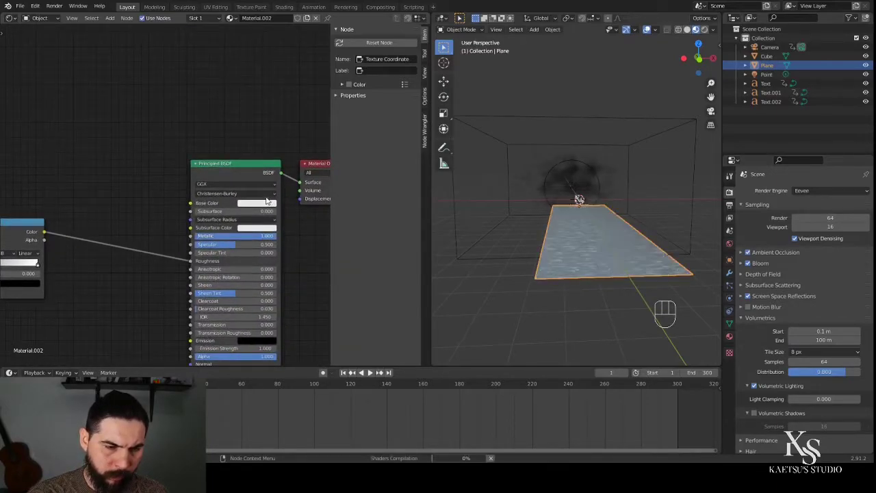
left_click(258, 204)
left_click(302, 125)
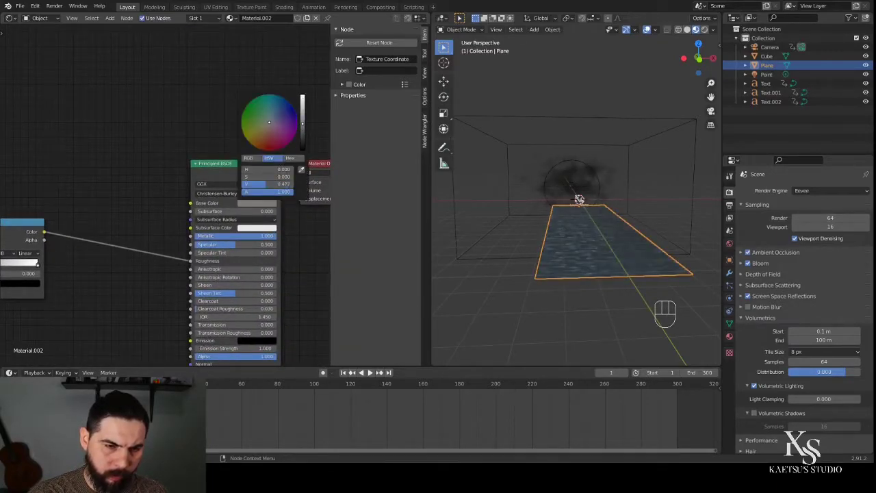
left_click_drag(302, 121, 302, 114)
Step: Apply the floor plane's object transform and inspect the noise pattern on its surface
scroll(87, 266, "down", 3)
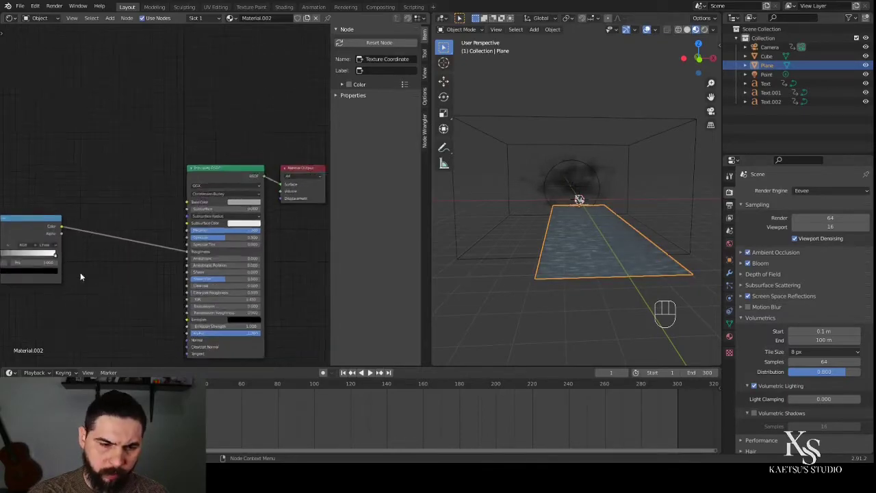
middle_click_drag(87, 266, 141, 301)
scroll(141, 302, "down", 3)
middle_click_drag(451, 287, 530, 271)
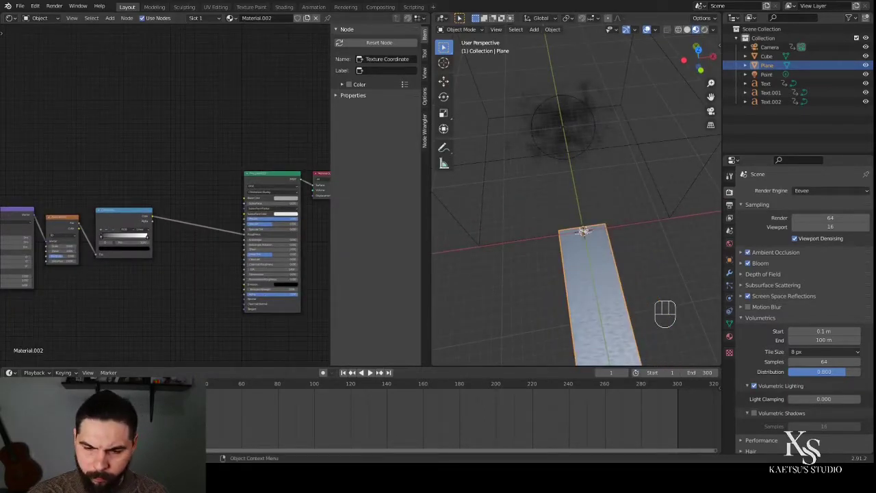
middle_click_drag(602, 323, 562, 207, "shift")
scroll(562, 208, "up", 3)
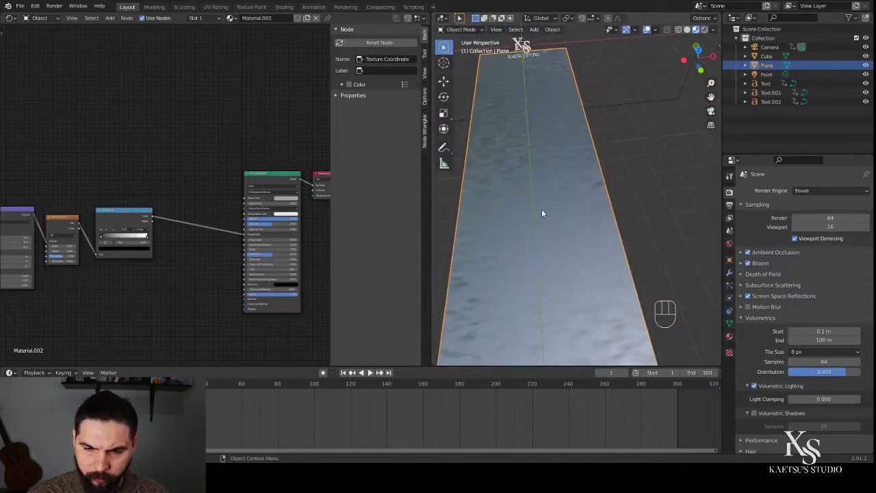
key("ctrl+a")
left_click(533, 208)
scroll(517, 253, "up", 4)
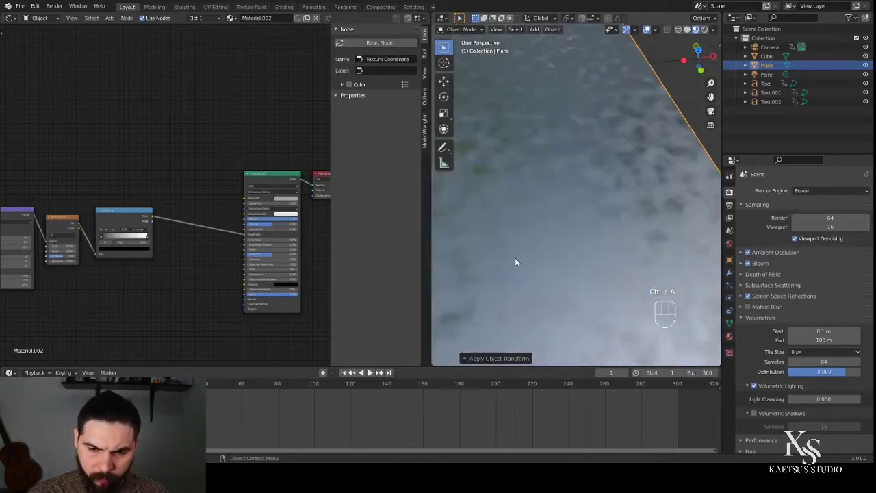
middle_click_drag(520, 254, 520, 243)
scroll(521, 242, "down", 6)
scroll(523, 242, "up", 6)
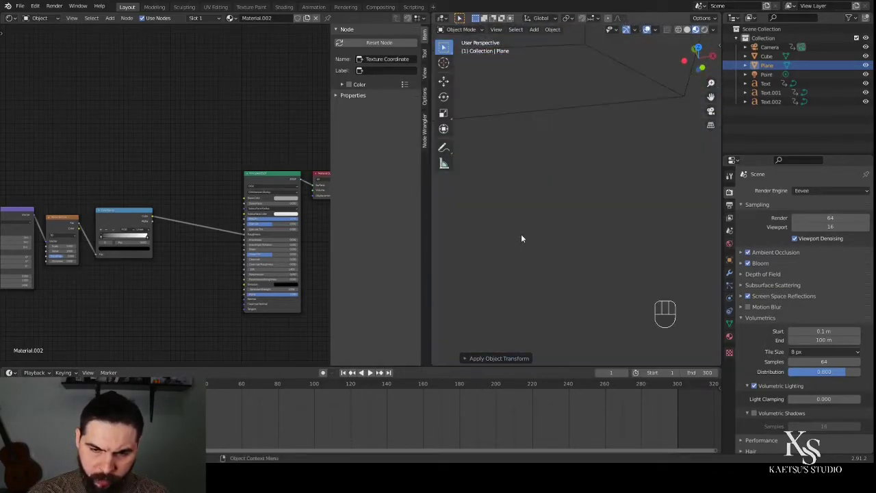
scroll(520, 238, "down", 3)
scroll(171, 265, "down", 1)
Step: Set the Noise Texture's Scale to 0.380 and Detail to 16.000
middle_click_drag(81, 305, 155, 326)
scroll(189, 245, "up", 8)
scroll(180, 271, "up", 4)
left_click_drag(191, 226, 125, 226, "shift")
scroll(263, 282, "down", 2)
Step: Raise the noise Roughness to 0.933 and move the ColorRamp's black stop to 0.441 and white stop to 0.605
middle_click_drag(248, 285, 155, 314)
left_click_drag(166, 228, 219, 225)
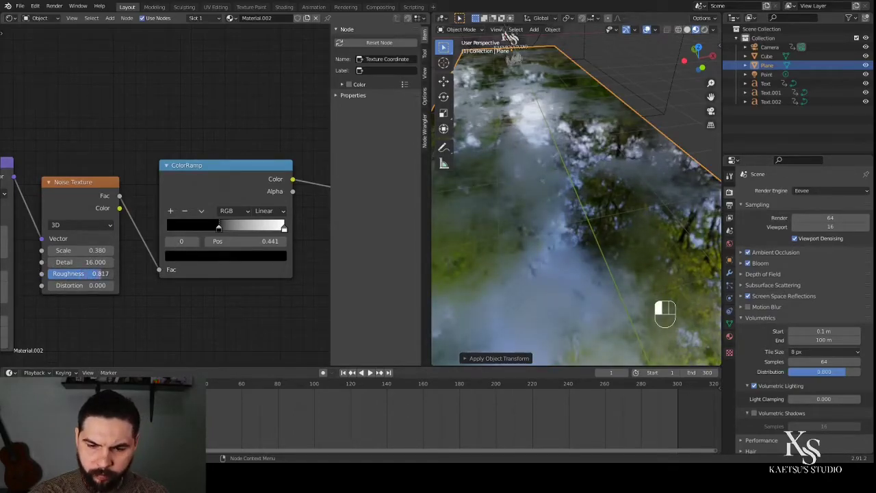
left_click_drag(284, 228, 236, 230)
scroll(537, 279, "down", 4)
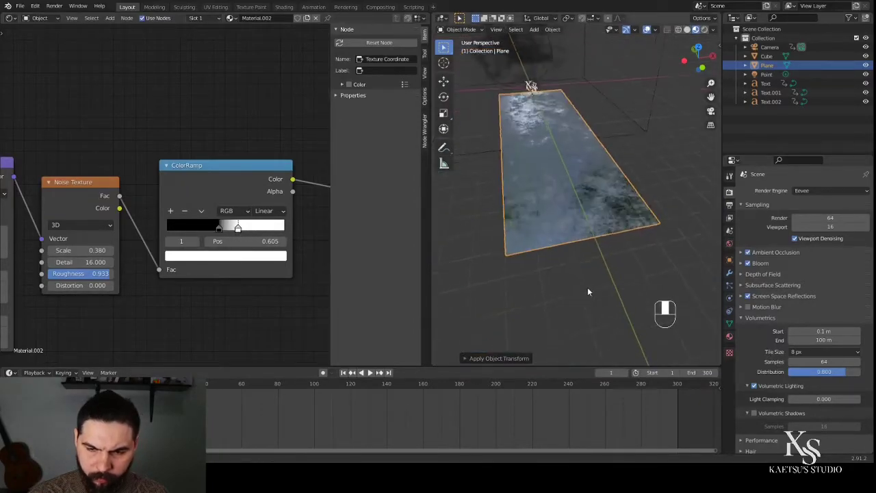
scroll(585, 284, "up", 5)
scroll(575, 292, "down", 5)
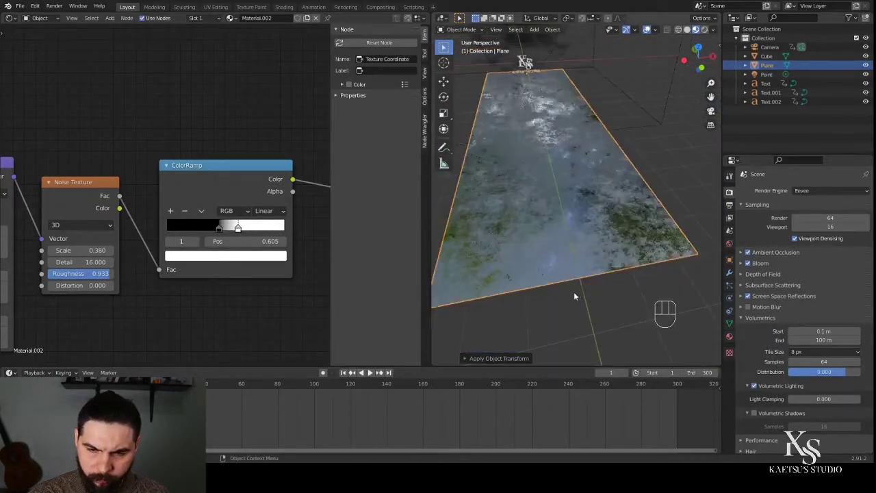
scroll(266, 237, "up", 1)
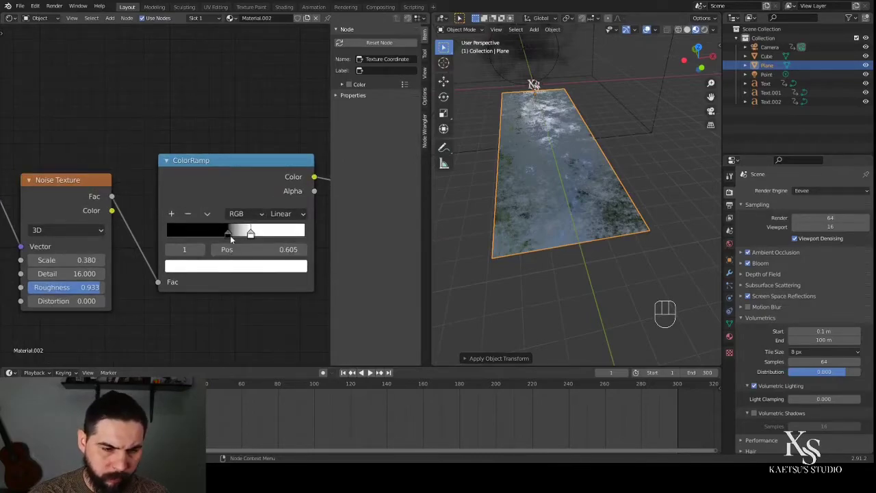
Step: Move the ColorRamp's black stop to 0.500, lighten it to dark grey and check the floor's reflections
left_click(229, 236)
left_click_drag(228, 235, 234, 244, "shift")
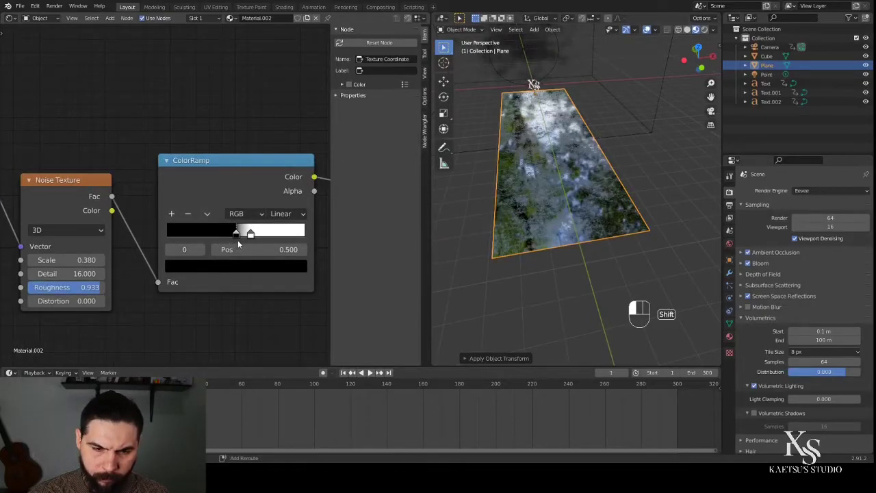
scroll(239, 257, "up", 1)
left_click(238, 277)
left_click_drag(302, 170, 307, 128)
scroll(525, 245, "up", 4)
scroll(511, 259, "down", 4)
mouse_move(511, 260)
middle_mouse_down()
mouse_move(509, 238)
mouse_move(510, 252)
middle_mouse_up()
scroll(508, 253, "up", 3)
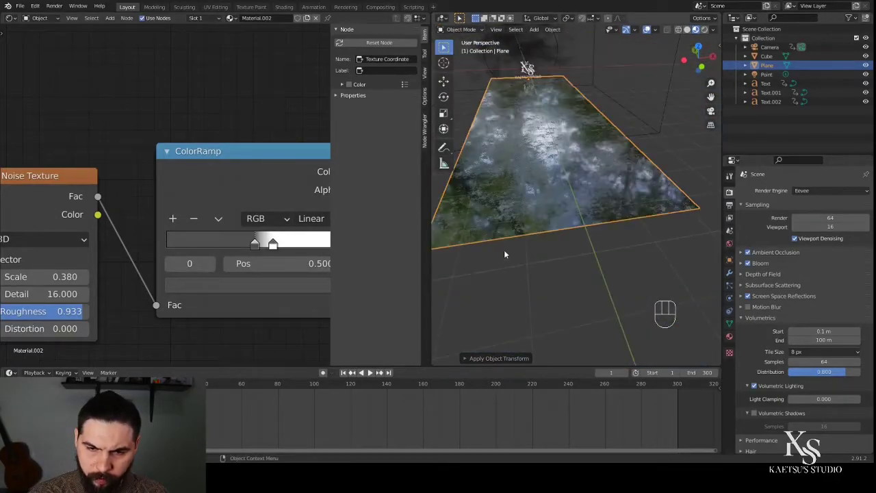
Step: Move the Texture Coordinate, Mapping, Noise Texture and ColorRamp nodes together farther away from the Principled BSDF
scroll(191, 277, "down", 6)
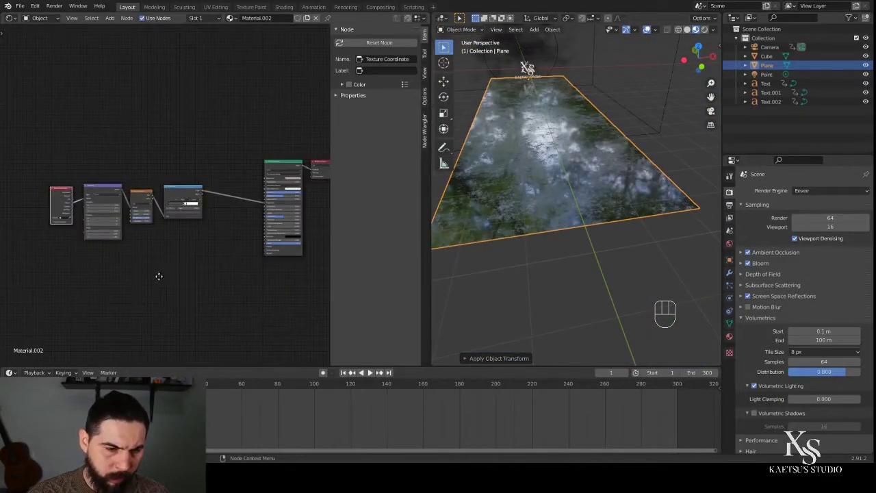
scroll(158, 275, "up", 1)
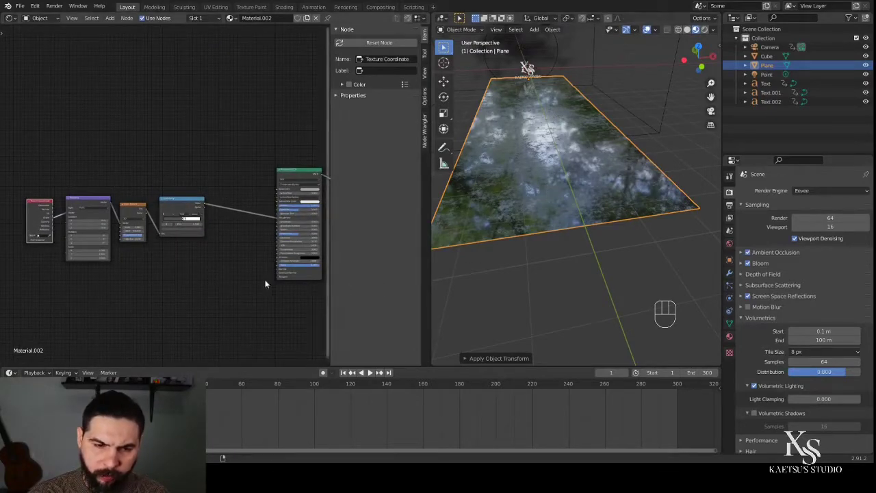
middle_click_drag(253, 283, 215, 279)
scroll(137, 301, "up", 4)
middle_click_drag(131, 295, 160, 318)
scroll(55, 283, "down", 4)
left_click_drag(37, 178, 327, 251)
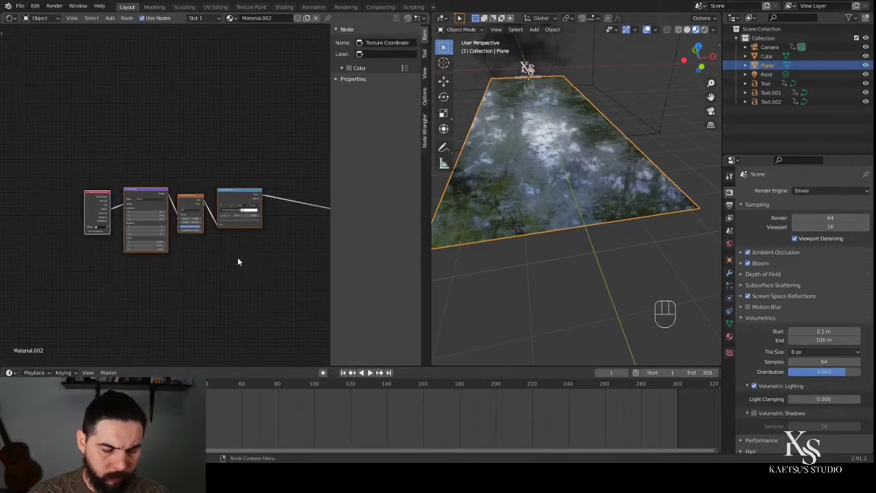
key("g")
left_click(136, 240)
scroll(169, 278, "down", 4)
left_click(212, 267)
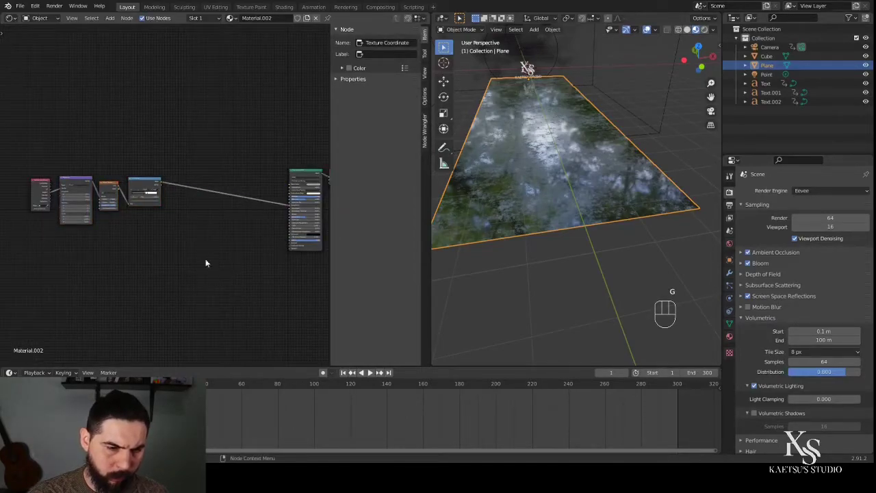
Step: Add a Voronoi Texture below the roughness nodes, with its own Mapping and Texture Coordinate nodes
scroll(209, 263, "up", 2)
key("shift+a")
left_click(203, 277)
type("voro")
key("Return")
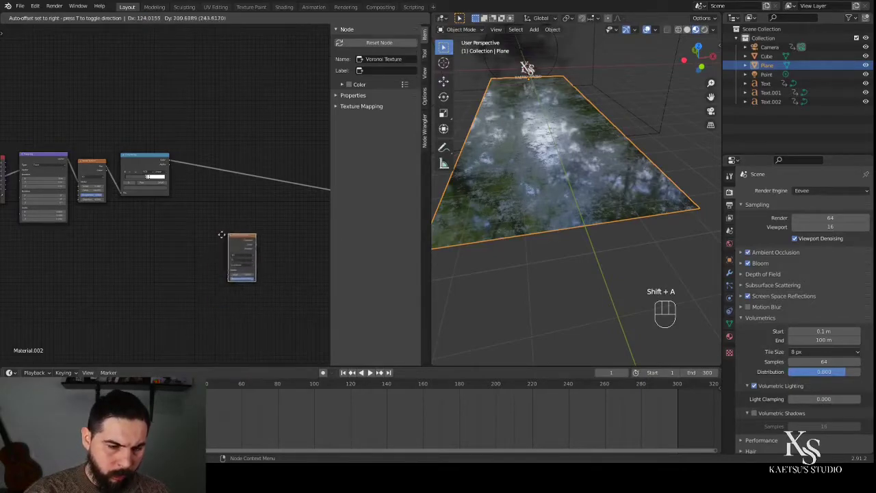
left_click(205, 247)
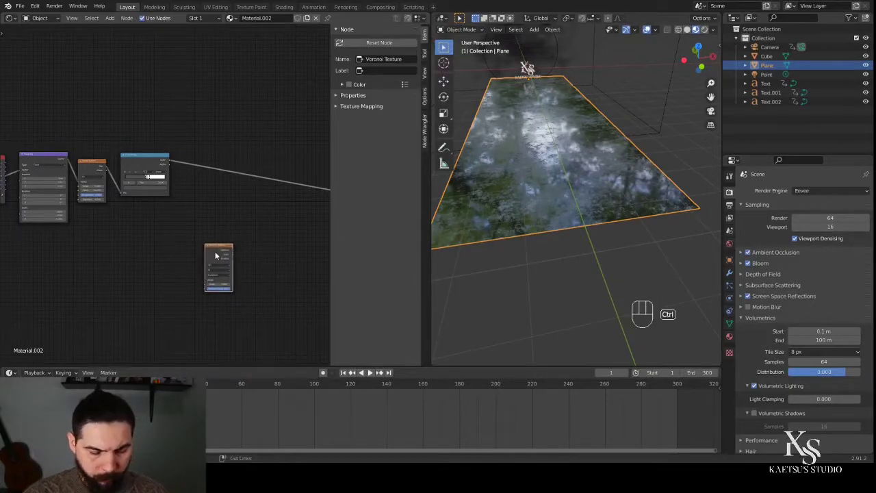
key("ctrl+t")
Step: Place a second ColorRamp node right after the Voronoi Texture
middle_click_drag(293, 267, 200, 266)
scroll(201, 266, "up", 2)
key("shift+a")
type("color")
key("Return")
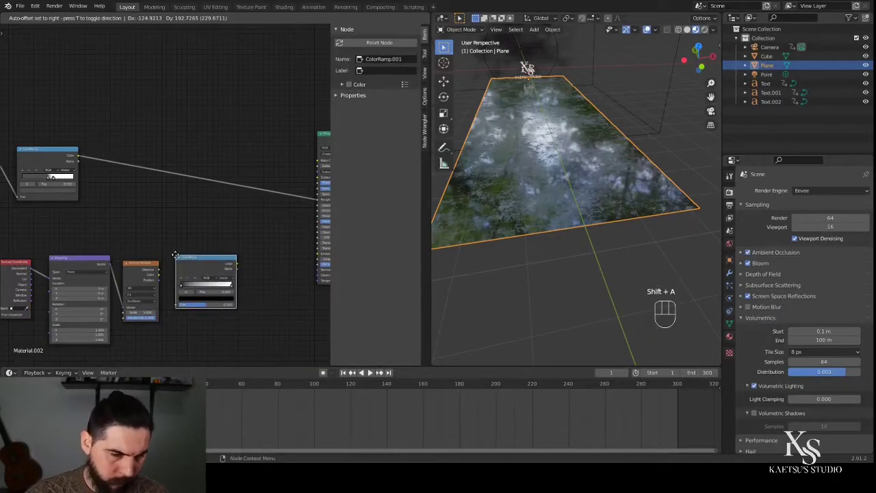
left_click(167, 254)
Step: Place a Bump node after the new ColorRamp and connect the Voronoi Texture's Distance to that ColorRamp's Fac
key("shift+a")
type("bum")
key("Return")
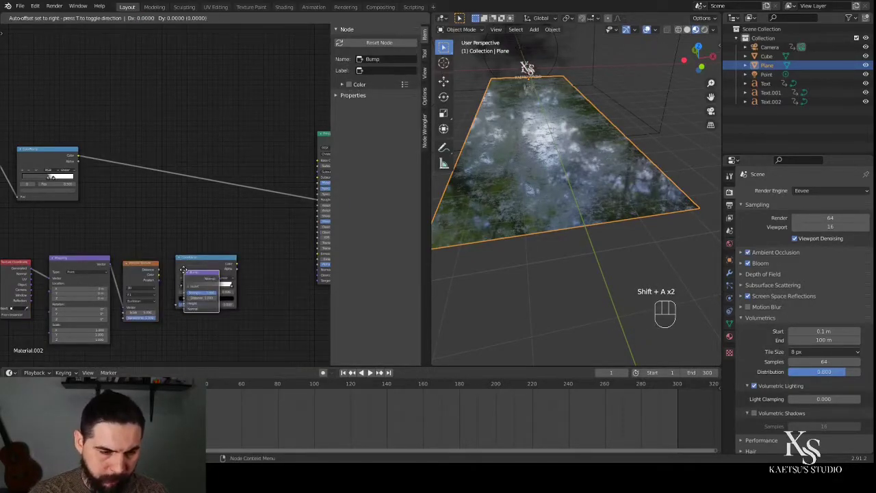
left_click(247, 258)
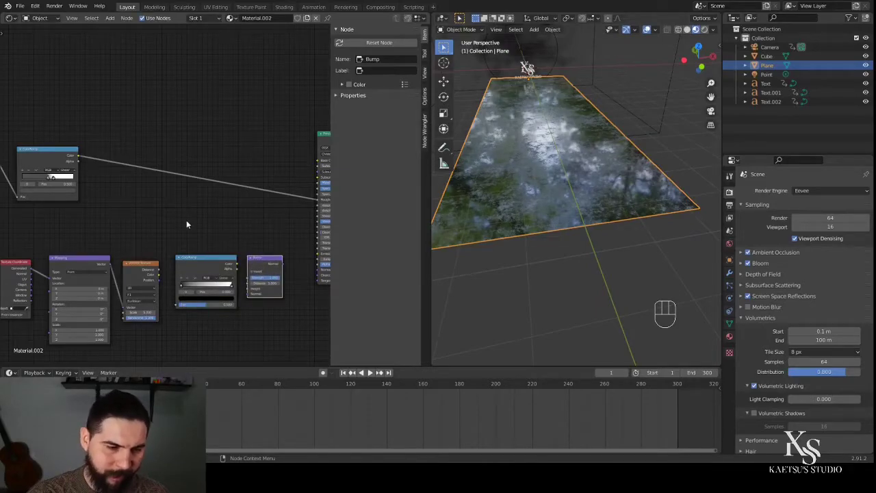
left_click(156, 272)
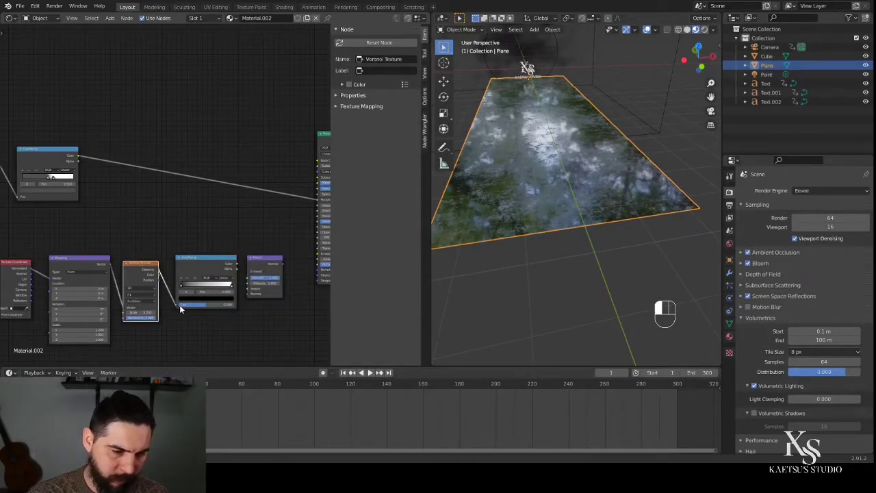
Step: Connect the new ColorRamp's Color to the Bump's Height and the Bump's Normal output to the Principled BSDF's Normal
left_click_drag(236, 266, 246, 288)
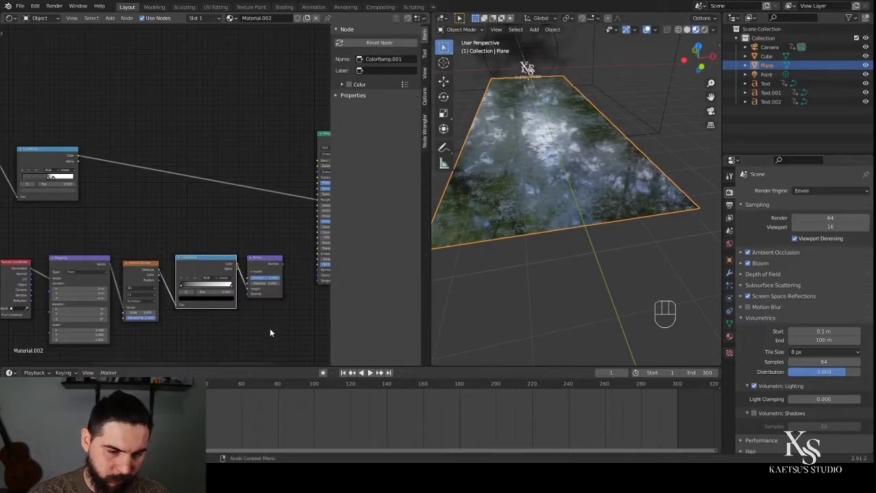
middle_click_drag(269, 329, 218, 336)
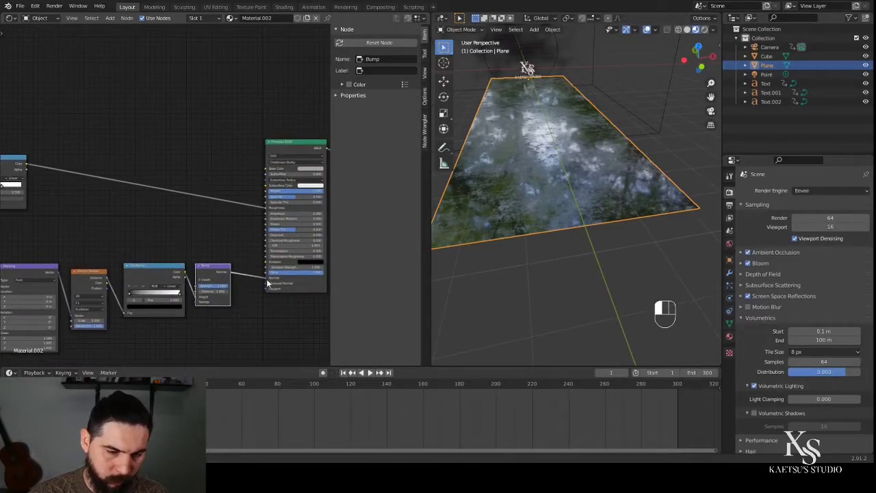
left_click_drag(268, 282, 267, 281)
Step: Feed the Voronoi Texture's Mapping node from the Object output of its Texture Coordinate node
middle_click_drag(160, 327, 299, 299)
scroll(245, 311, "up", 3)
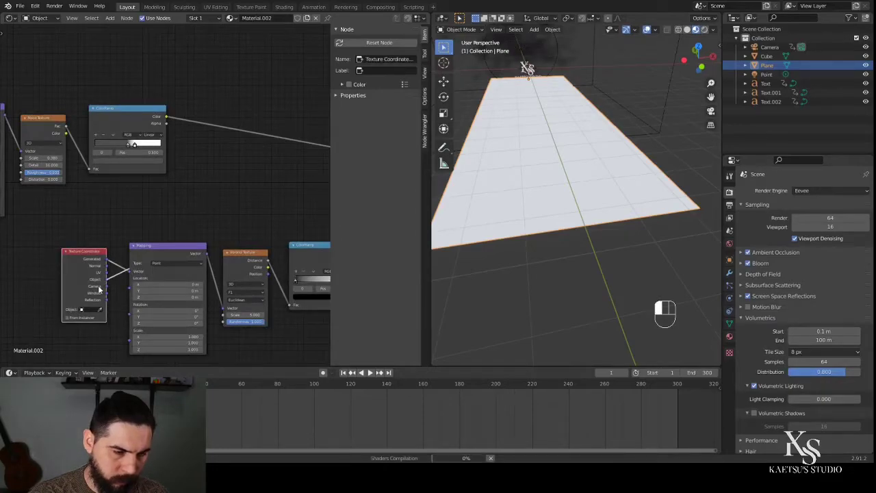
left_click_drag(107, 279, 131, 272)
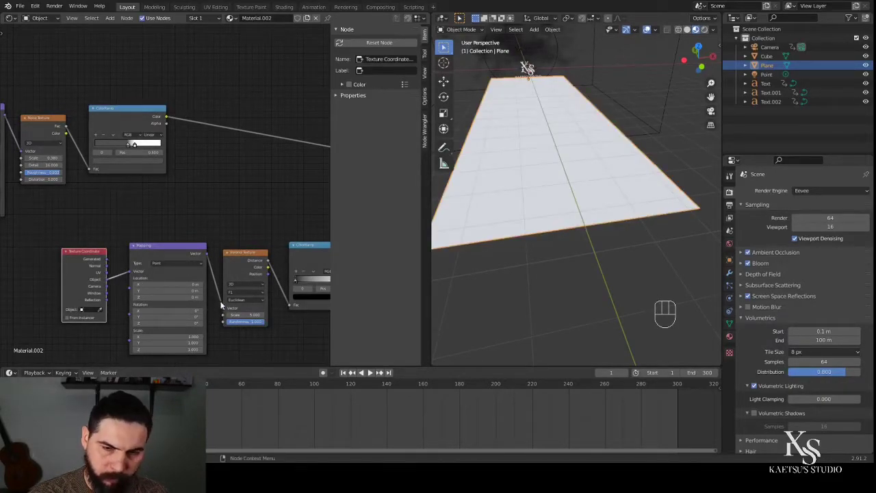
middle_click_drag(303, 342, 157, 342)
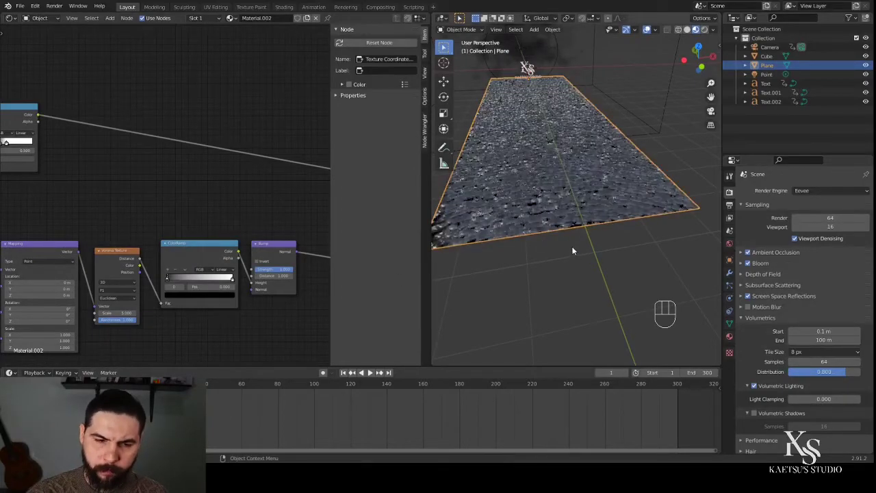
Step: Set the Voronoi Texture's feature to F2 and the Bump strength to 0.1
left_click(108, 290)
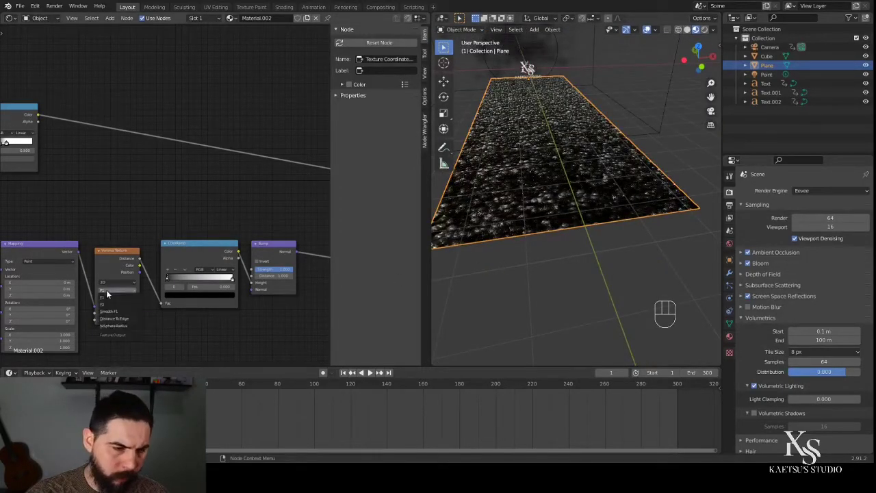
left_click(106, 311)
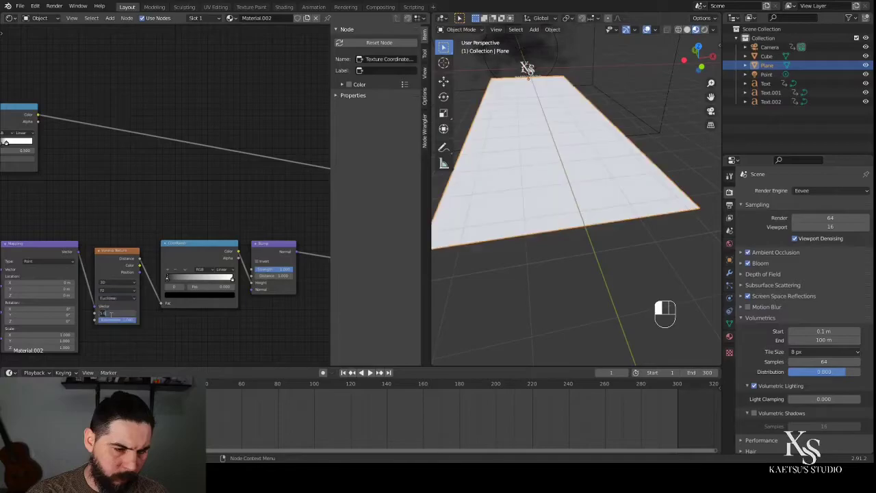
left_click(176, 329)
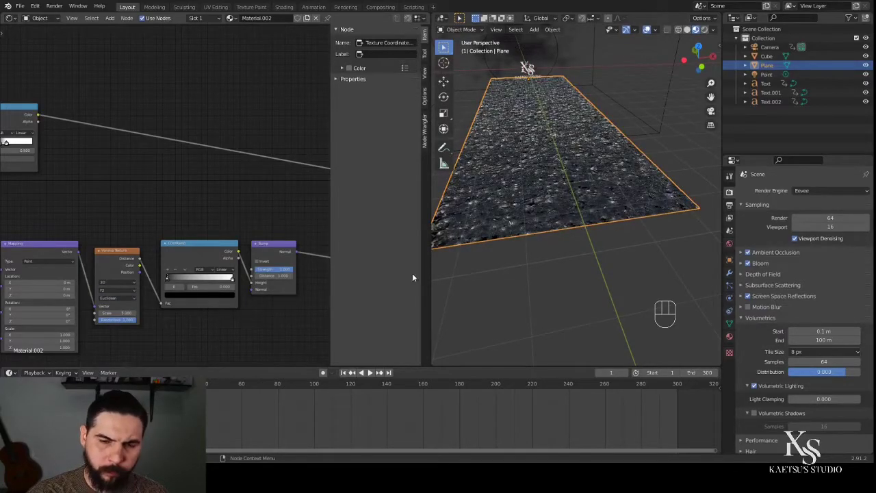
scroll(546, 245, "up", 7)
scroll(546, 245, "down", 5)
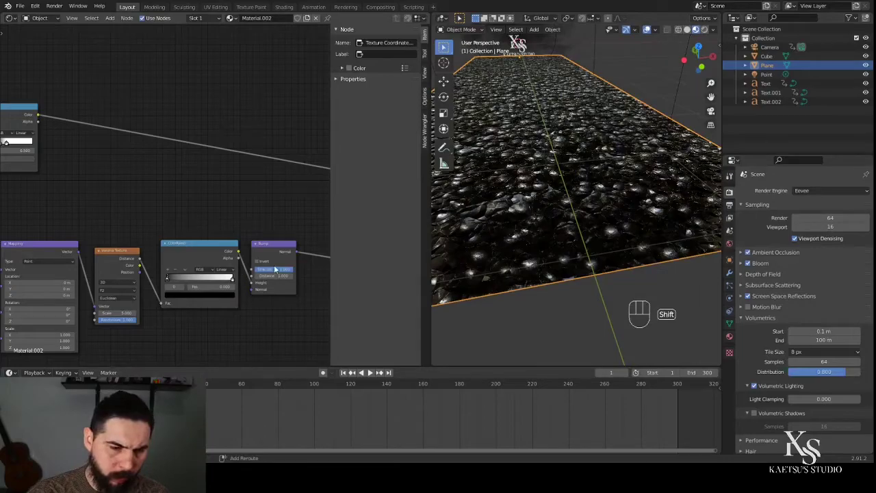
key("Return")
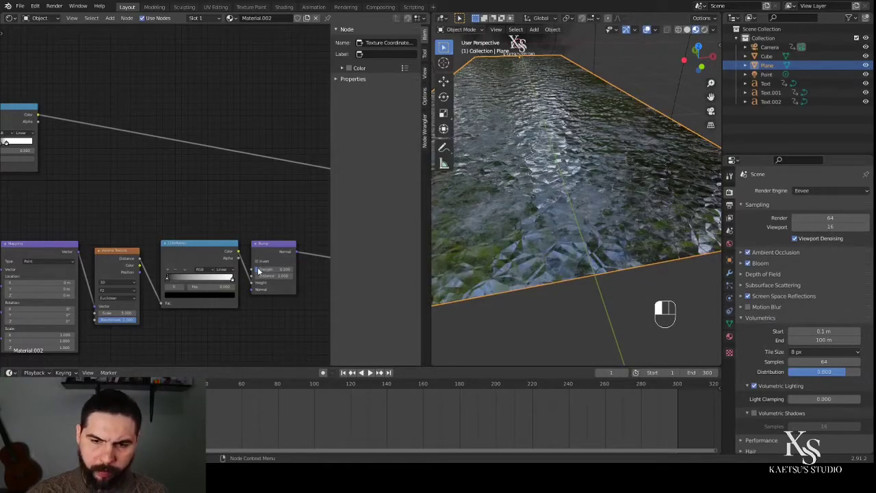
Step: Switch the Voronoi distance metric to Chebychev and move the bump ColorRamp's black stop to about 0.618
left_click_drag(202, 285, 232, 292)
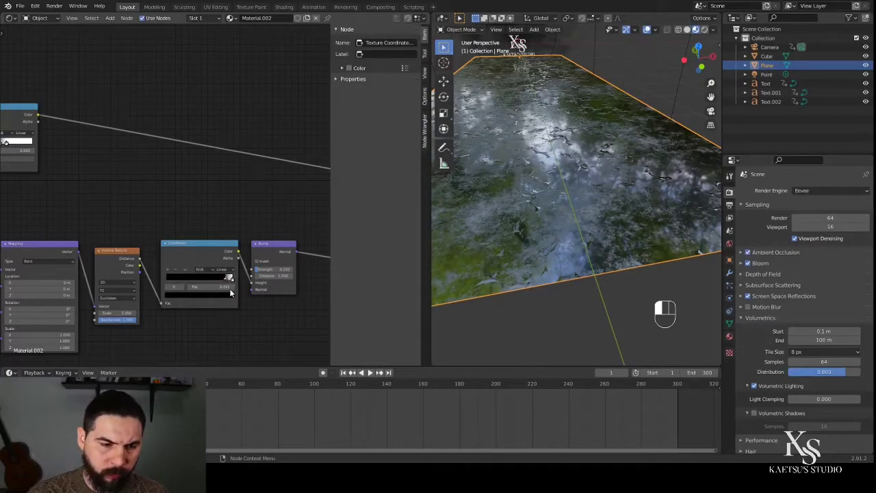
scroll(152, 310, "up", 1)
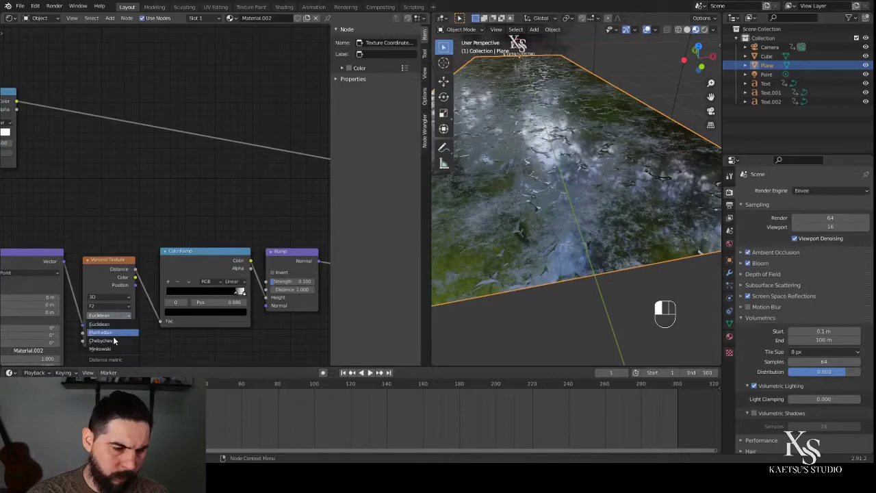
left_click(115, 341)
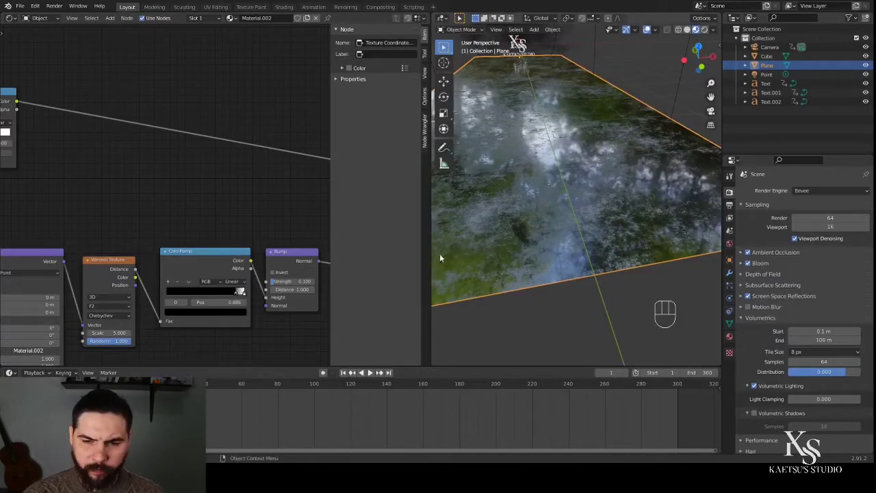
left_click_drag(212, 293, 213, 296)
Step: Check the bumpy floor through the camera, play the animation in rendered shading, and return to frame 1
scroll(545, 252, "down", 6)
middle_click_drag(545, 253, 566, 260)
key("KP_0")
scroll(565, 291, "up", 2)
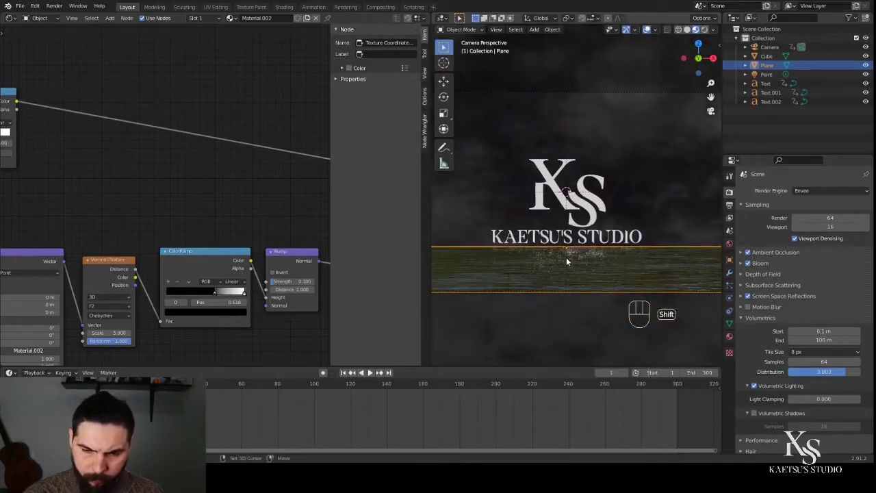
scroll(566, 257, "up", 1)
scroll(228, 176, "down", 3)
middle_click_drag(229, 176, 25, 219)
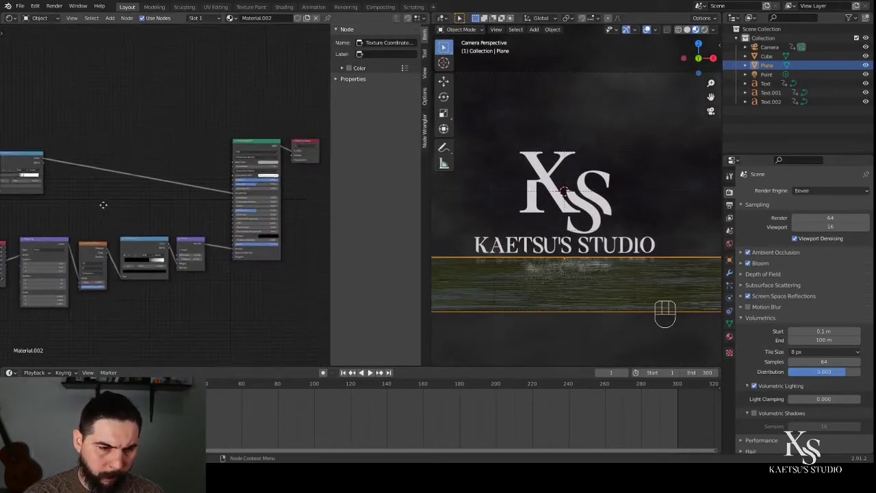
left_click(704, 30)
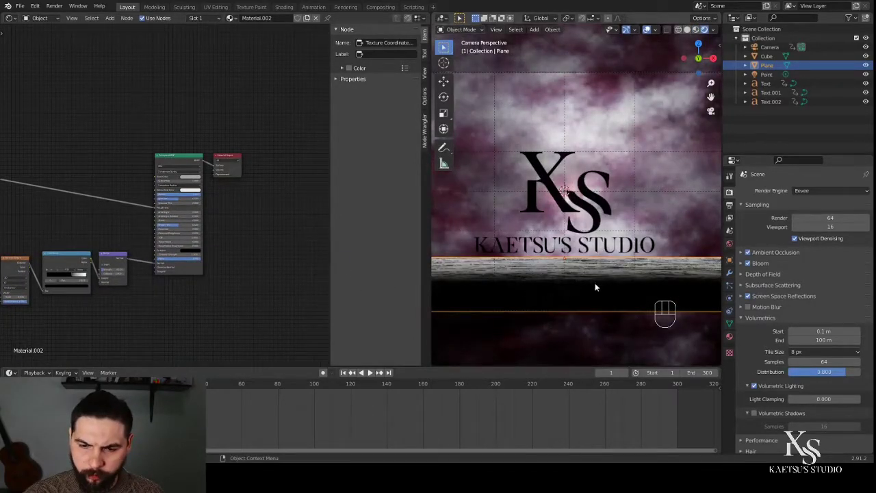
key("space")
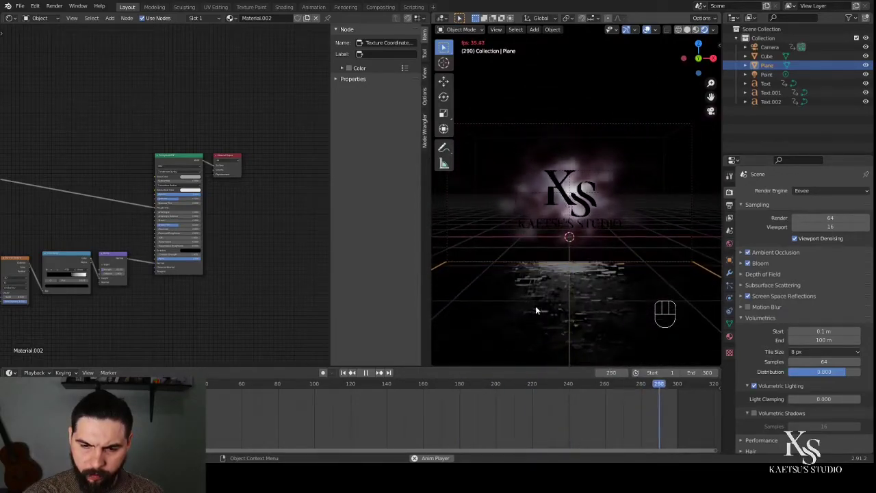
key("space")
left_click(344, 373)
Step: Inspect the floor's surface up close from an angle in Material Preview shading
scroll(535, 270, "down", 4)
middle_click_drag(572, 267, 476, 288)
scroll(588, 215, "up", 2)
scroll(588, 215, "up", 1)
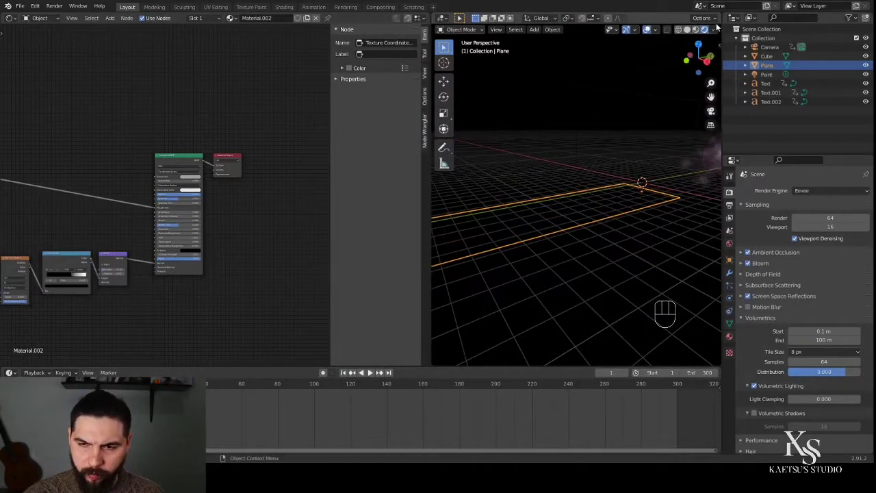
left_click(696, 31)
middle_click_drag(516, 240, 542, 249)
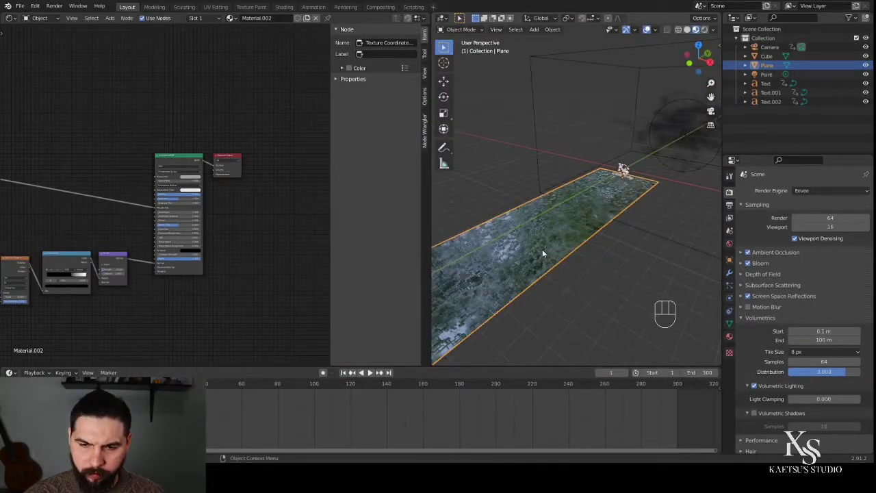
middle_click_drag(647, 295, 673, 175)
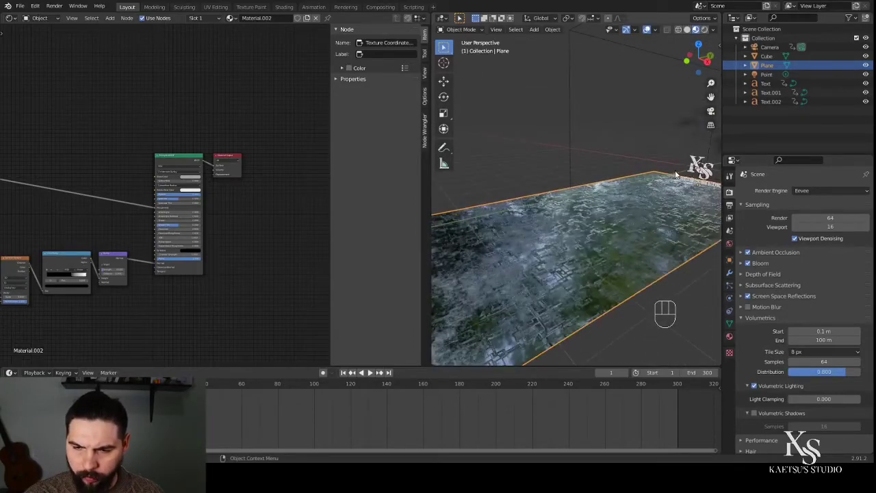
Step: Assign Material.002 to the first logo letter, make it a single-user copy, and rename it text_material
left_click(693, 170)
key("KP_0")
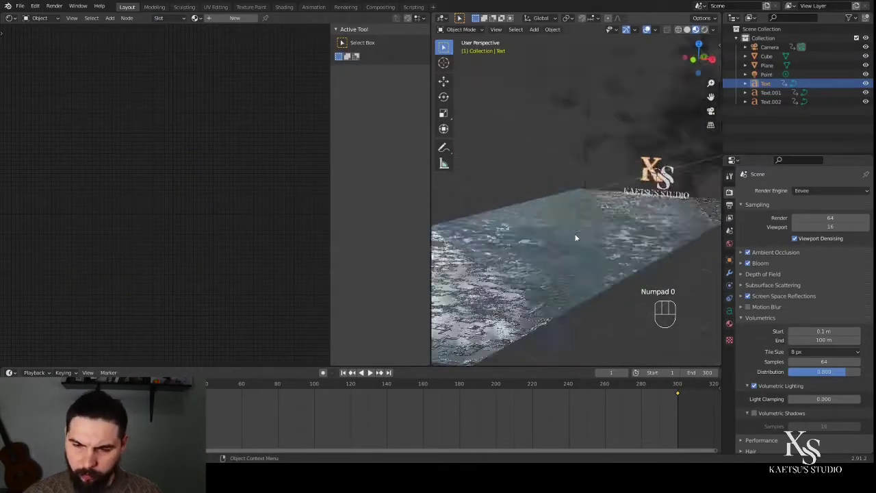
left_click(197, 18)
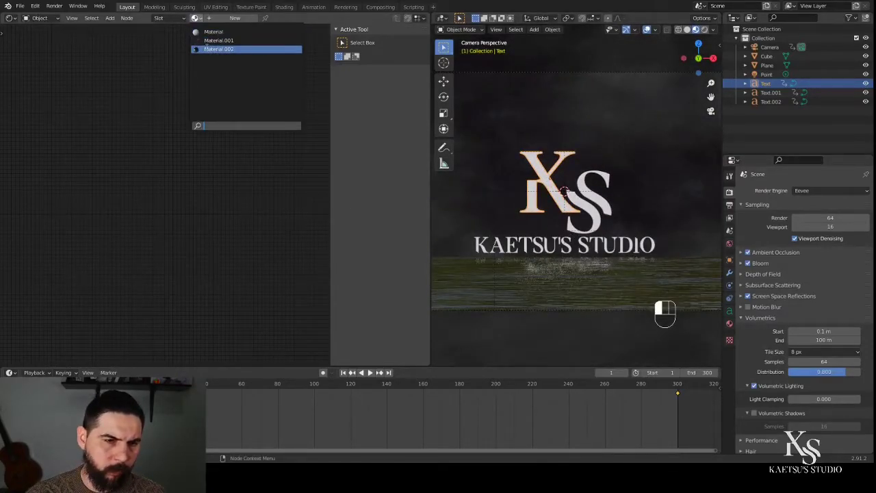
left_click(219, 49)
left_click(298, 18)
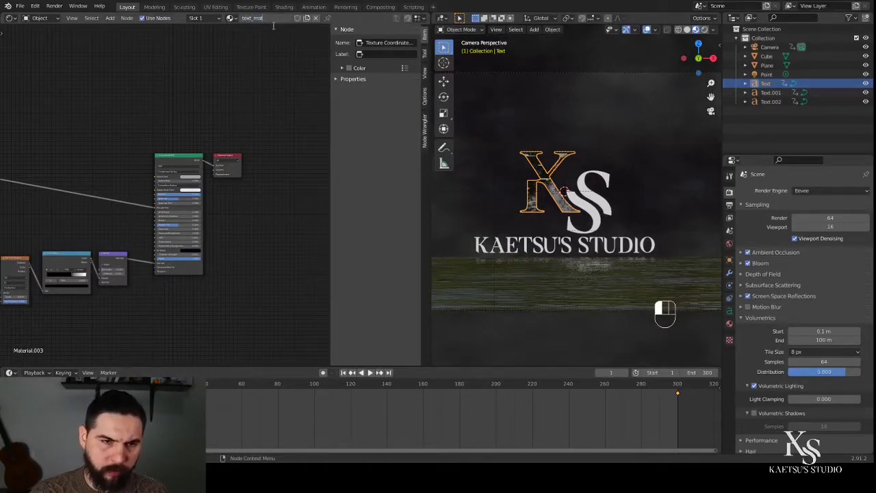
key("Return")
Step: Delete the whole Voronoi bump branch from text_material, from its Texture Coordinate node through the Bump node
middle_click_drag(92, 340, 183, 274)
scroll(183, 274, "down", 3)
left_click_drag(162, 273, 206, 255)
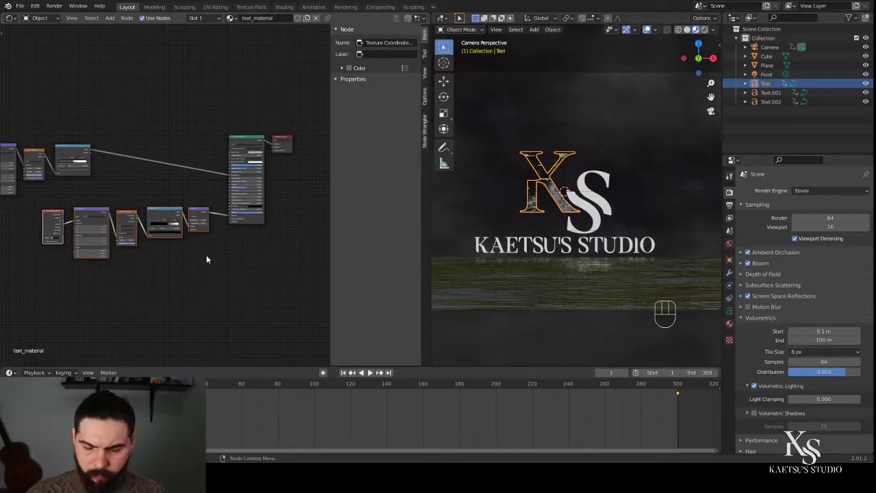
key("Delete")
Step: Move the remaining Texture Coordinate, Mapping, Noise Texture and ColorRamp nodes closer to the Principled BSDF
scroll(138, 230, "up", 2)
middle_click_drag(97, 208, 185, 230)
scroll(185, 229, "down", 4)
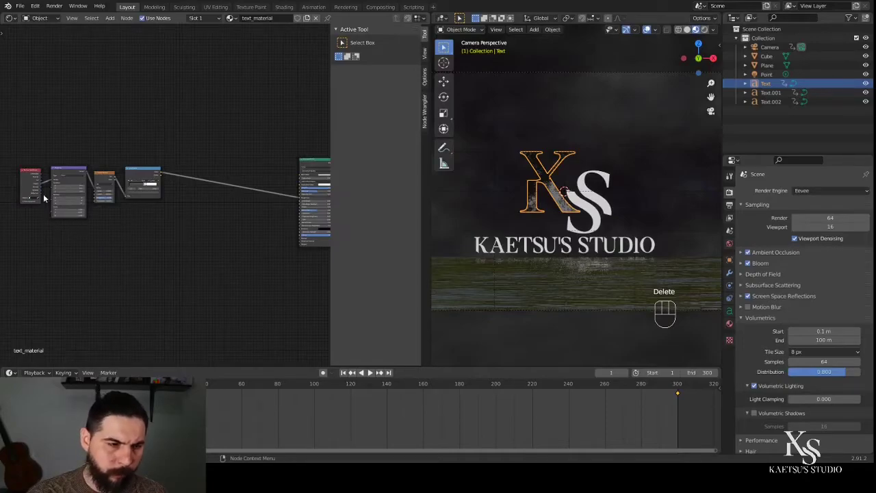
left_click_drag(97, 198, 261, 175)
Step: Raise the Noise Texture's scale in text_material to about 5.27
scroll(202, 245, "up", 5)
middle_click_drag(202, 245, 92, 238)
scroll(173, 245, "up", 6)
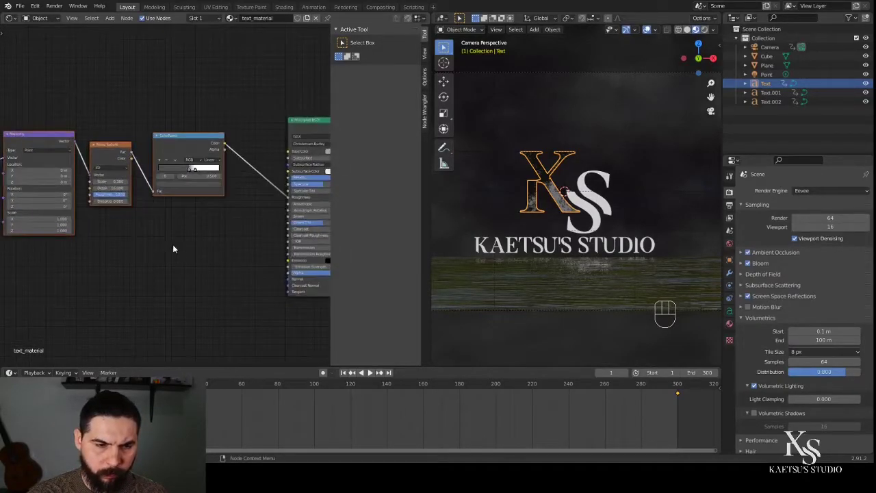
middle_click_drag(190, 286, 188, 301)
scroll(198, 304, "up", 3)
scroll(532, 267, "up", 3)
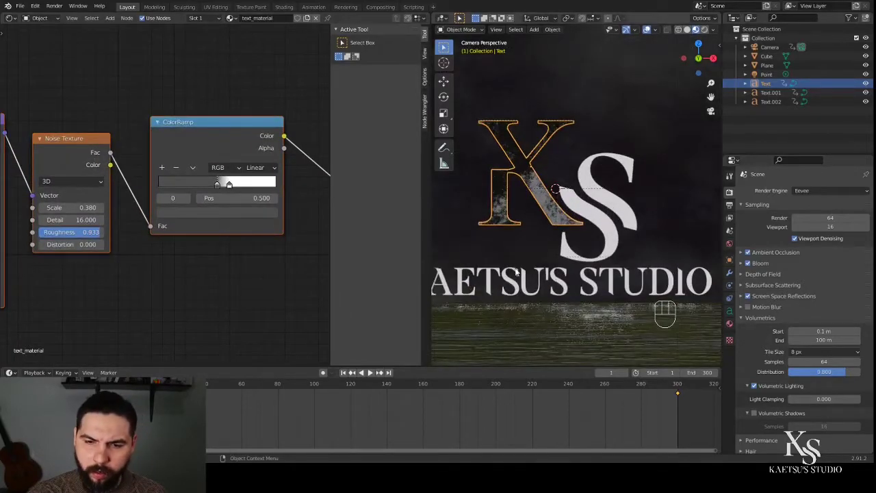
middle_click_drag(522, 263, 565, 289, "shift")
scroll(565, 289, "up", 3)
left_click_drag(45, 208, 103, 208, "shift")
scroll(210, 287, "down", 2)
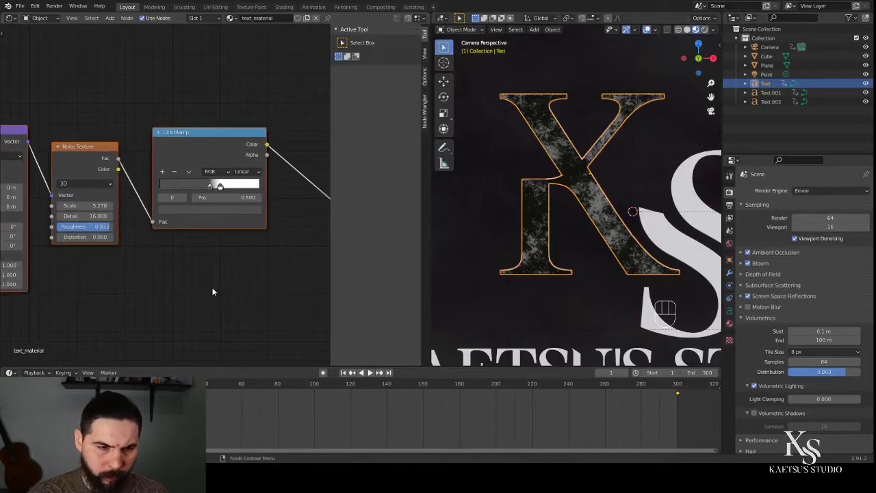
Step: Lighten the Base Color of text_material's Principled BSDF to a very light grey
middle_click_drag(213, 290, 287, 298)
left_click(201, 167)
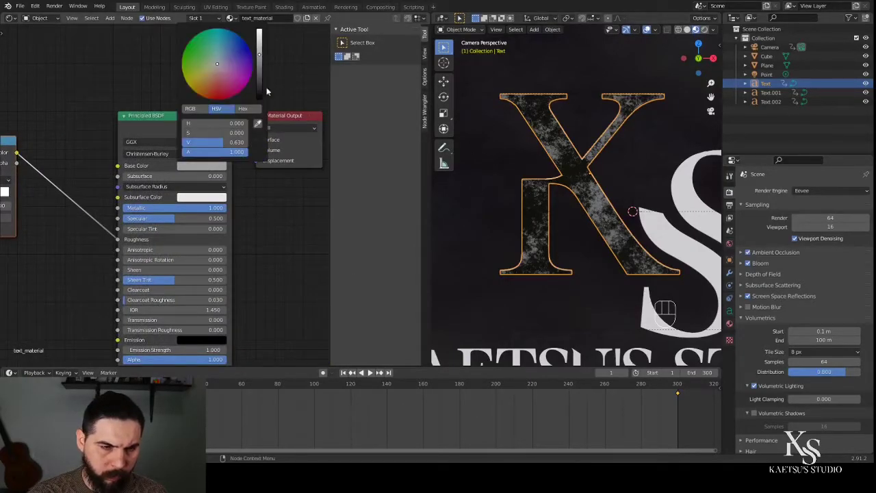
left_click_drag(260, 55, 259, 41)
scroll(633, 274, "down", 5)
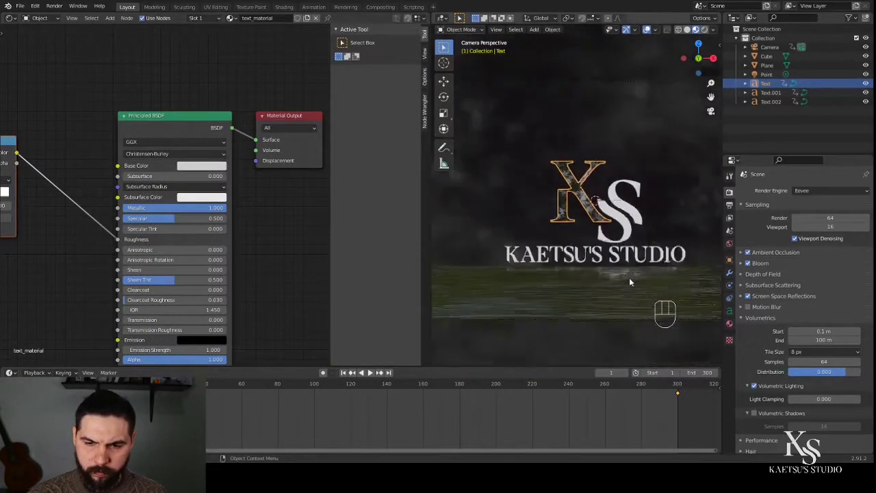
scroll(629, 281, "down", 3)
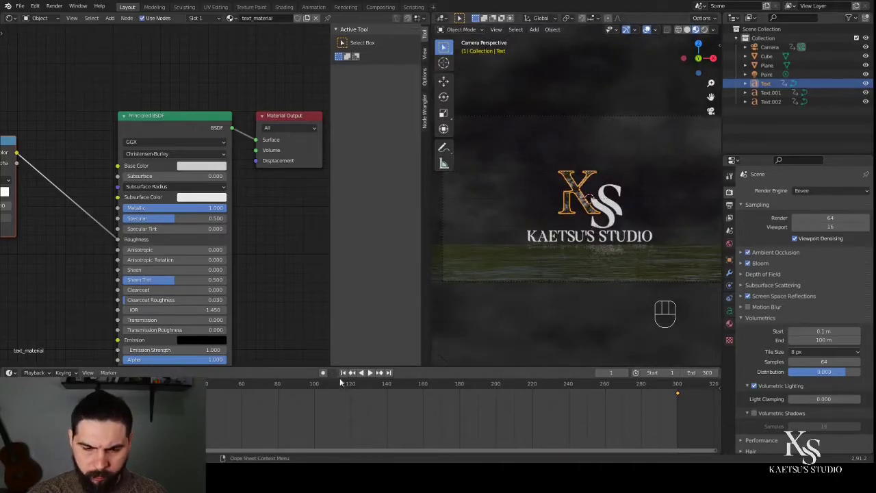
Step: Assign the existing text_material to the S letter of the logo
left_click(654, 112)
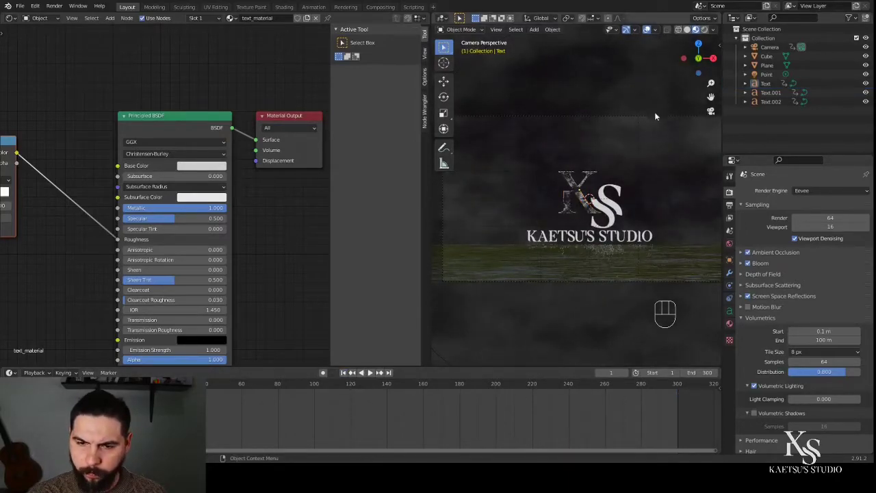
middle_click_drag(659, 263, 585, 240)
scroll(587, 223, "up", 4)
left_click(614, 175)
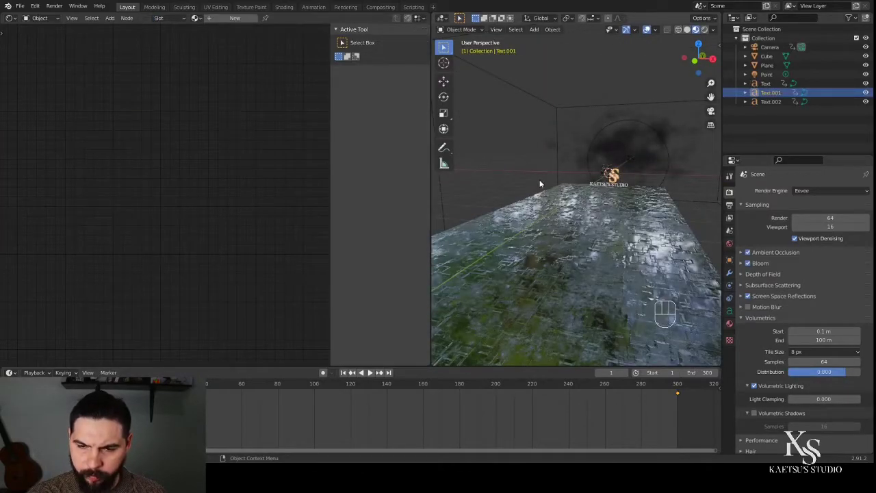
left_click(195, 18)
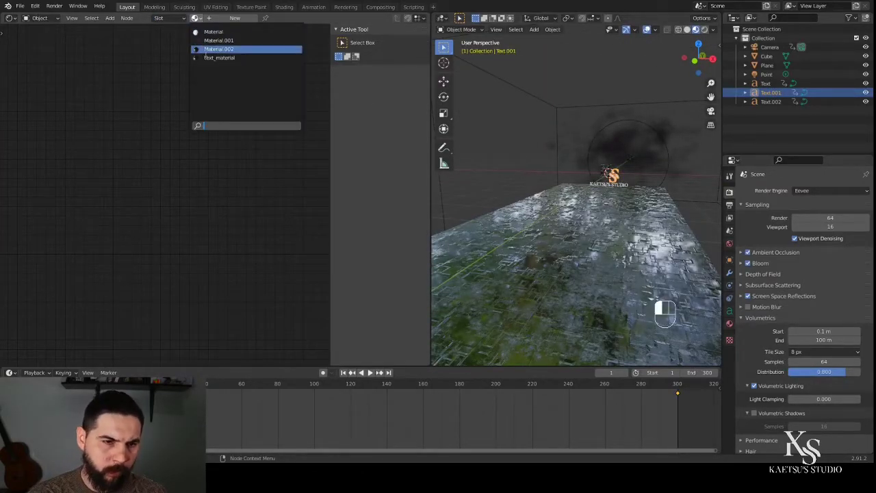
left_click(219, 49)
Step: Assign text_material to the KAETSU'S STUDIO text and check the logo through the camera
left_click(602, 182)
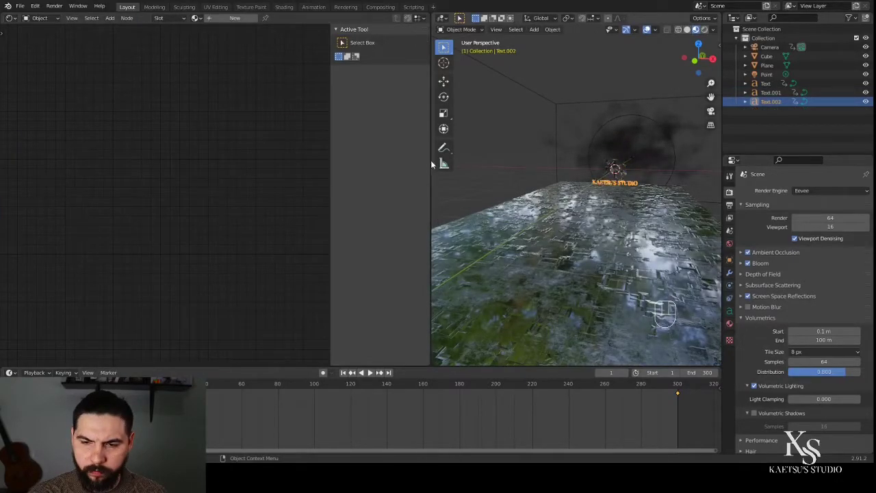
left_click(195, 18)
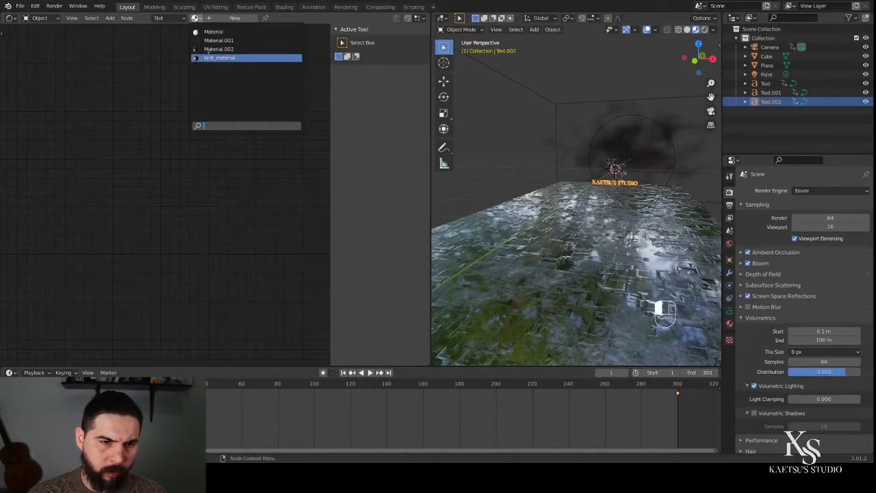
left_click(219, 58)
key("KP_0")
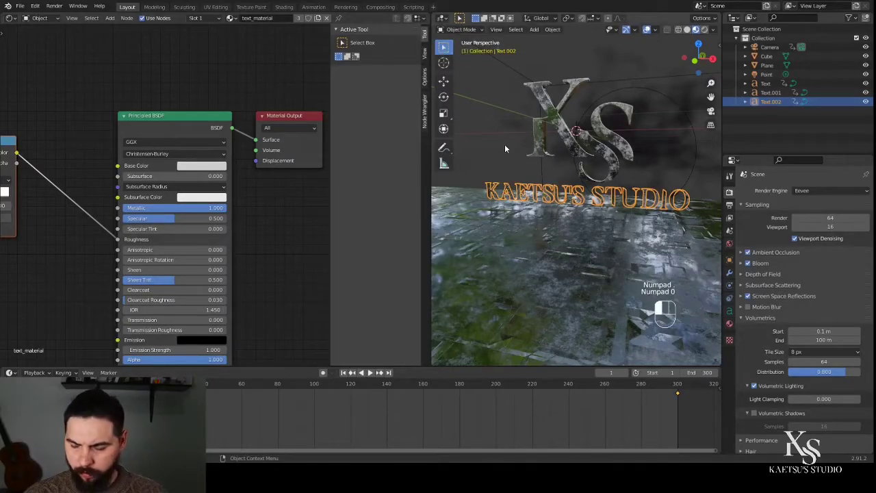
key("KP_0")
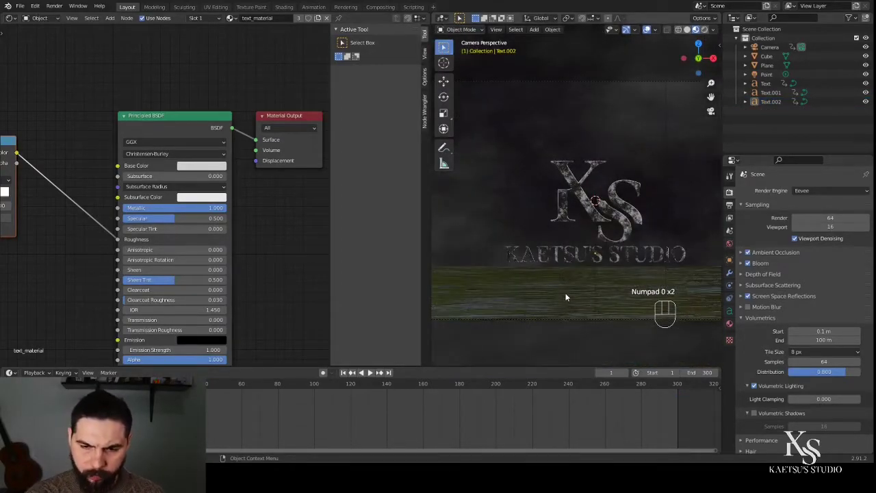
Step: Add a cube mesh and move it along Y to around the middle of the floor plane
middle_click_drag(566, 292, 391, 353)
key("KP_3")
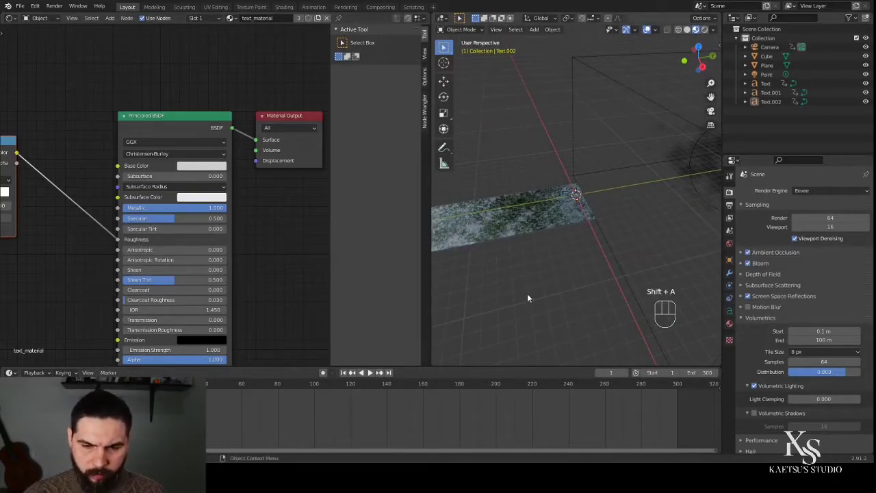
key("shift+a")
mouse_move(513, 182)
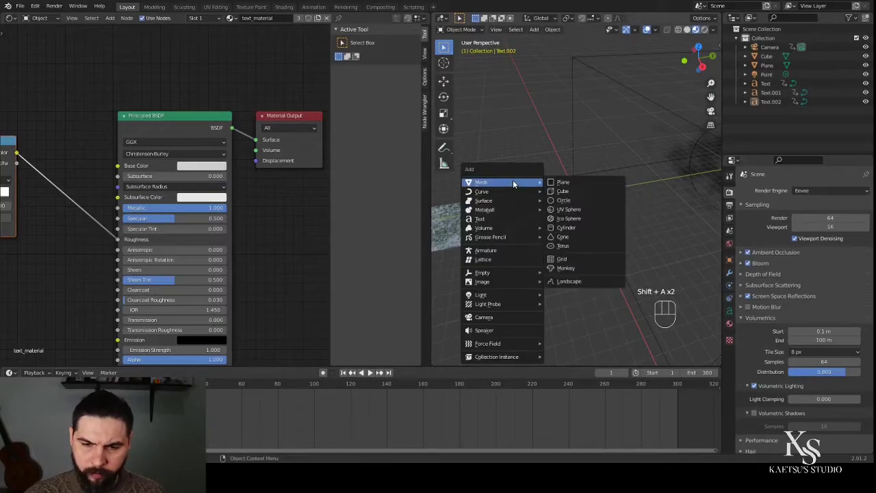
left_click(564, 192)
key("KP_3")
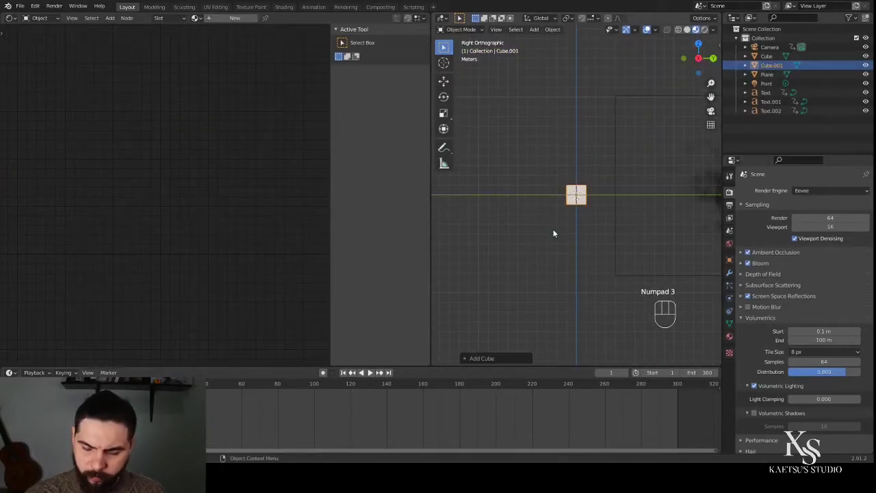
key("KP_7")
scroll(572, 246, "down", 5)
scroll(575, 261, "up", 4)
key("g")
key("y")
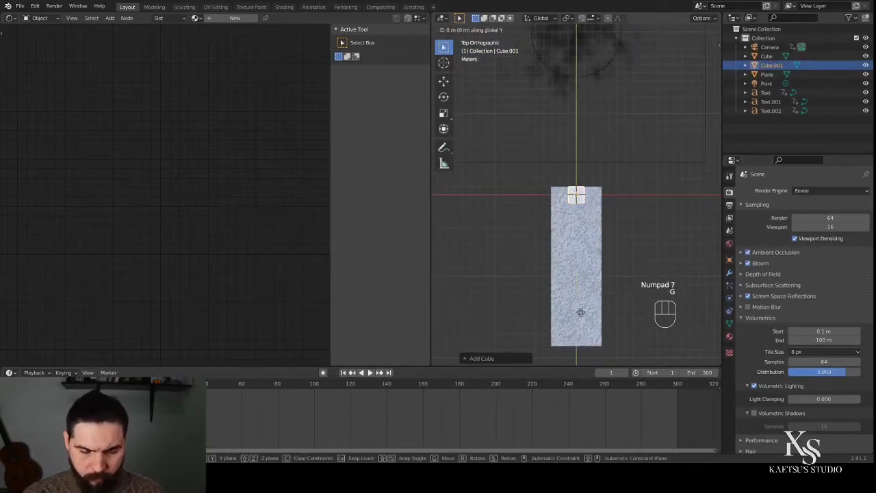
left_click(582, 362)
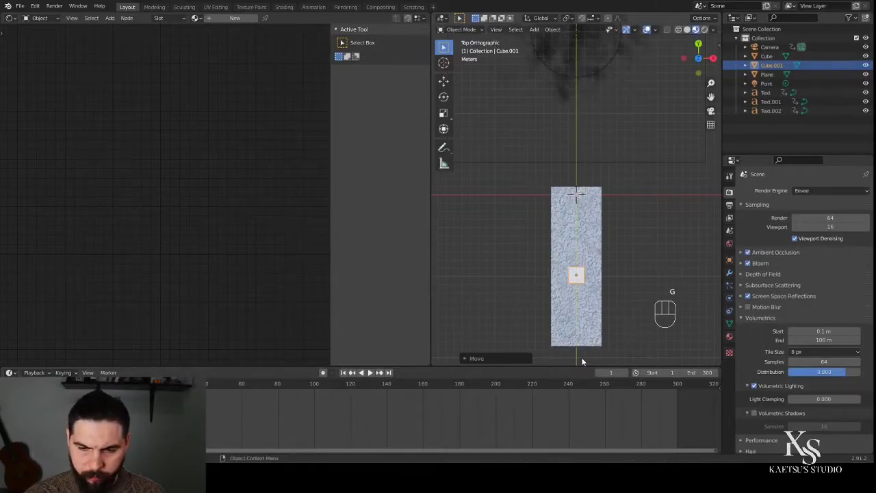
Step: Scale the new cube to about 11.1 along Y and 4.18 along X, centred at about -8.77 m on Y, so it covers the floor
key("s")
key("y")
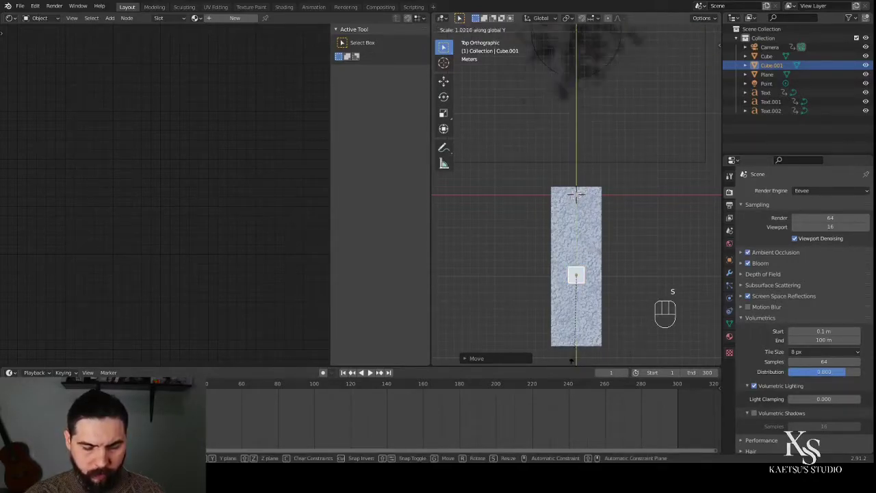
left_click(536, 208)
key("g")
left_click(537, 199)
key("s")
key("x")
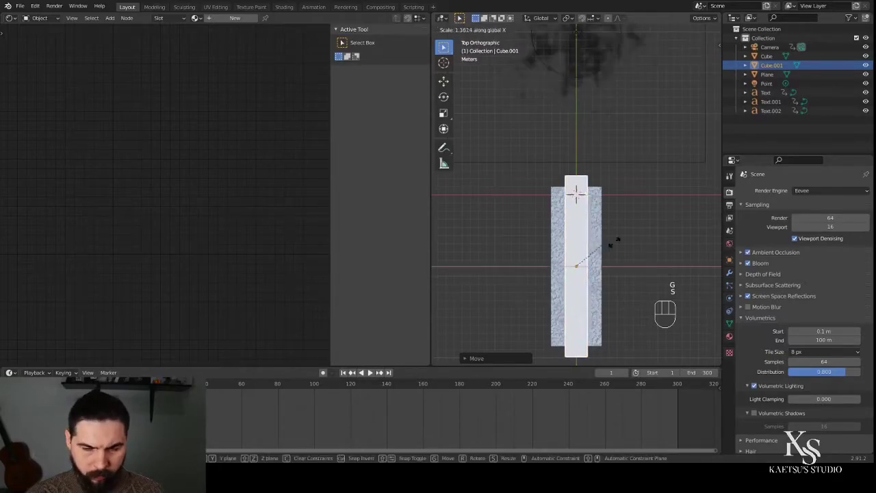
left_click(690, 249)
Step: Set the new cube's viewport display to Wire in its object properties
key("KP_Decimal")
key("KP_3")
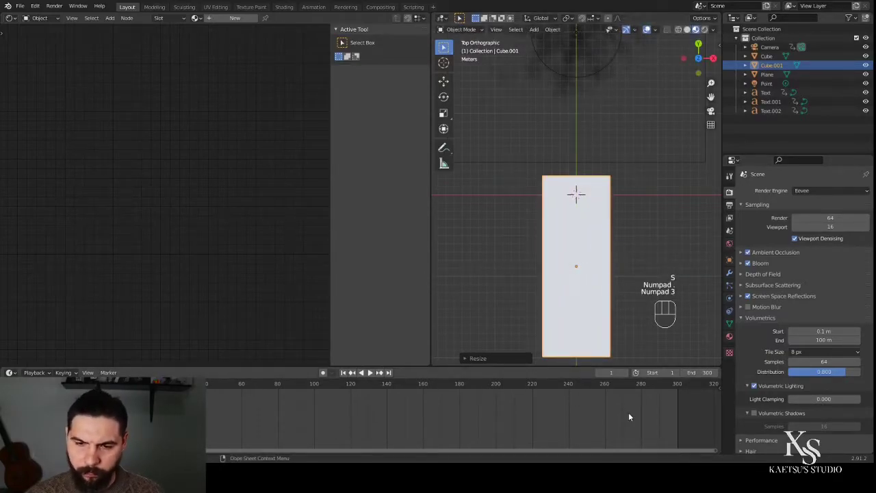
key("Escape")
key("KP_3")
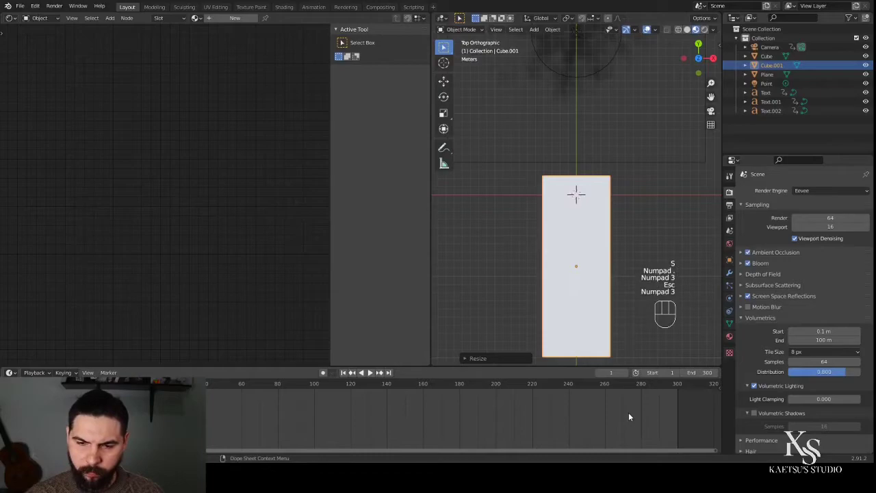
left_click(687, 232)
key("KP_3")
scroll(612, 266, "up", 2)
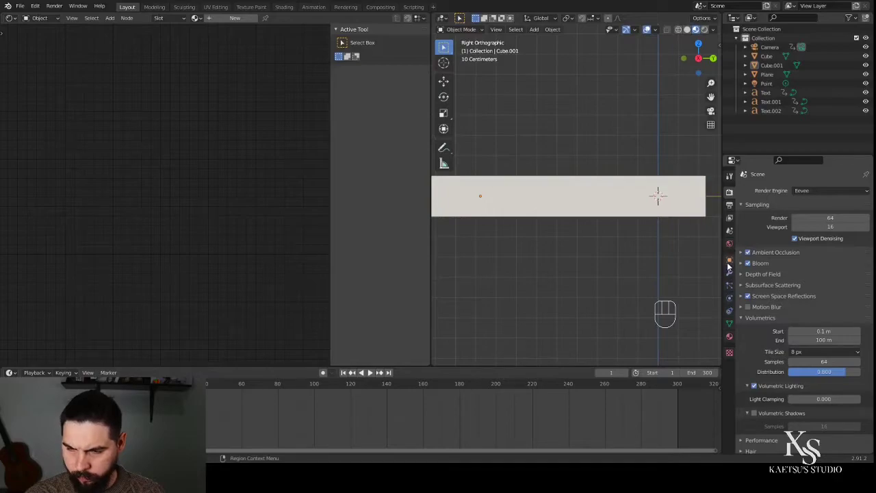
left_click(729, 266)
scroll(753, 418, "down", 4)
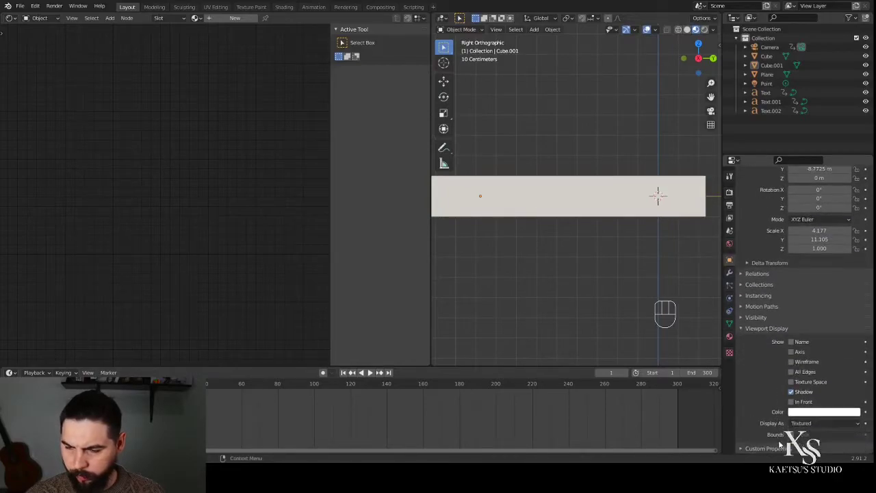
left_click(795, 424)
left_click(801, 404)
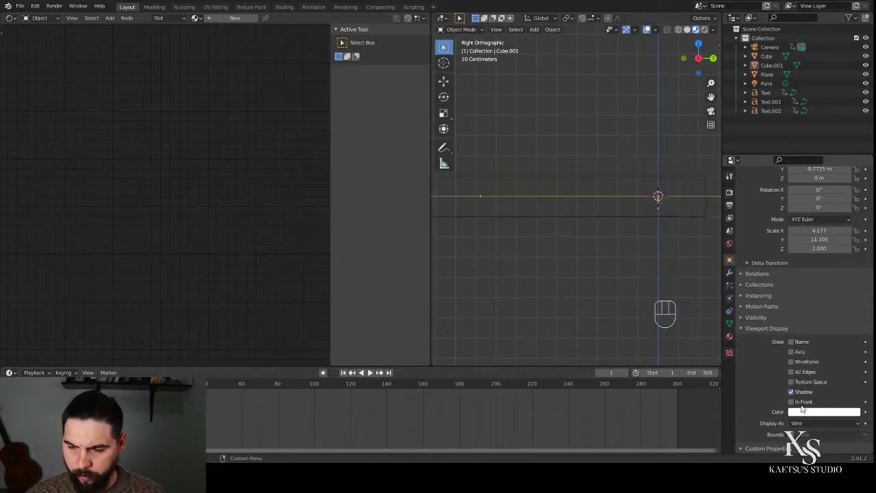
Step: Scale the wireframe cube around the floor along Z to about 2.2
scroll(500, 254, "down", 2)
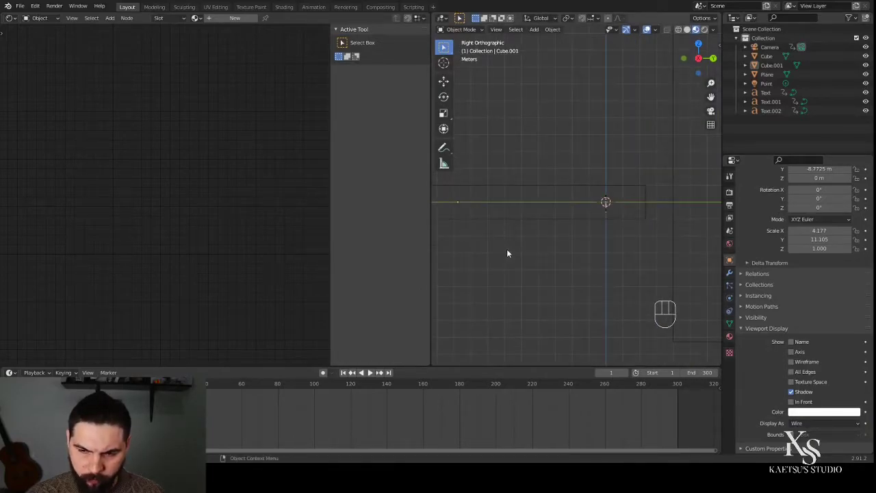
key("KP_0")
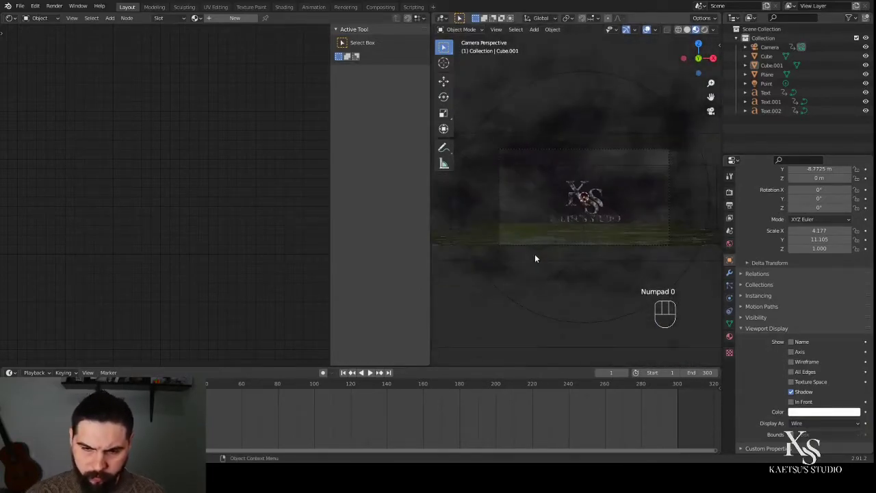
middle_click_drag(549, 264, 530, 180)
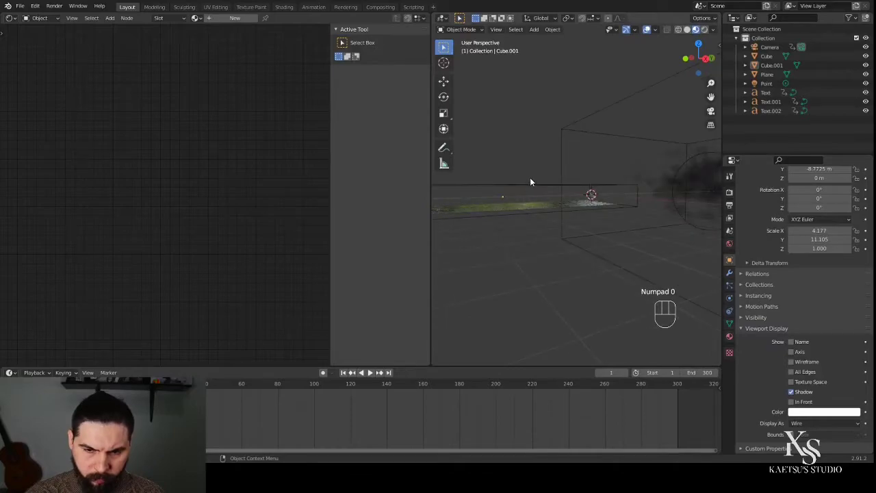
left_click(533, 194)
key("s")
key("z")
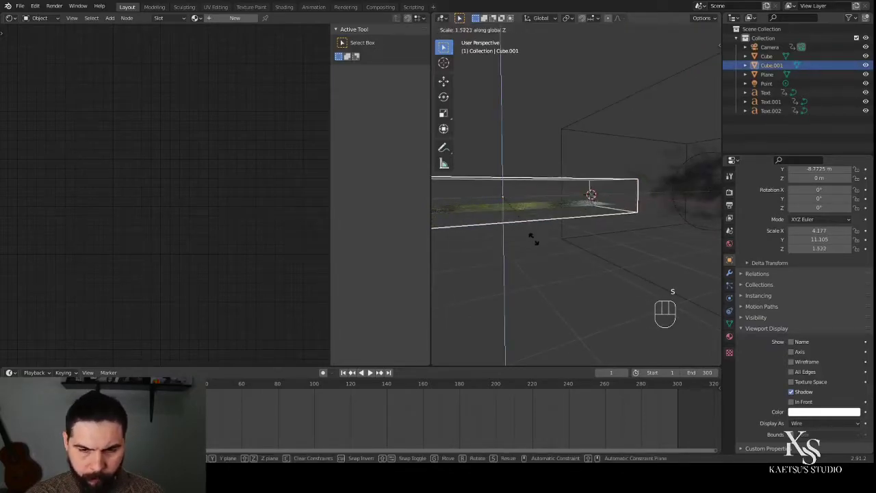
left_click(562, 257)
Step: Raise the cube around the floor along Z by about 1.03 m and check it through the camera
key("KP_3")
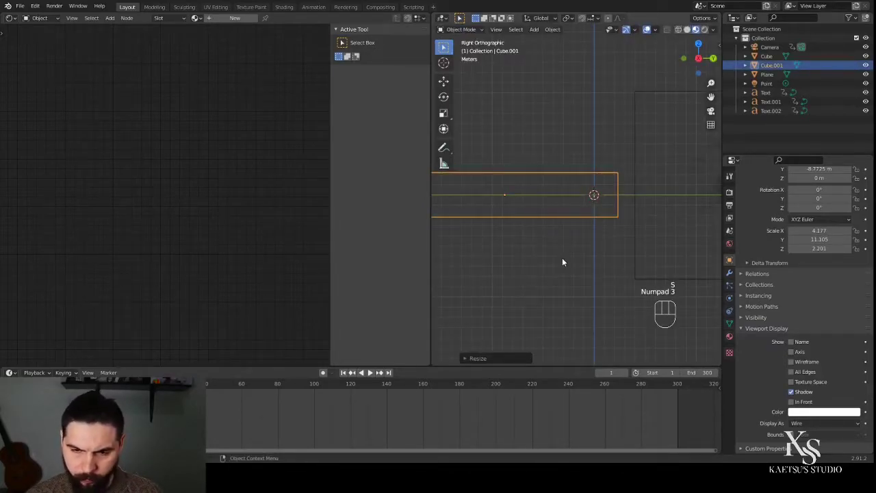
key("g")
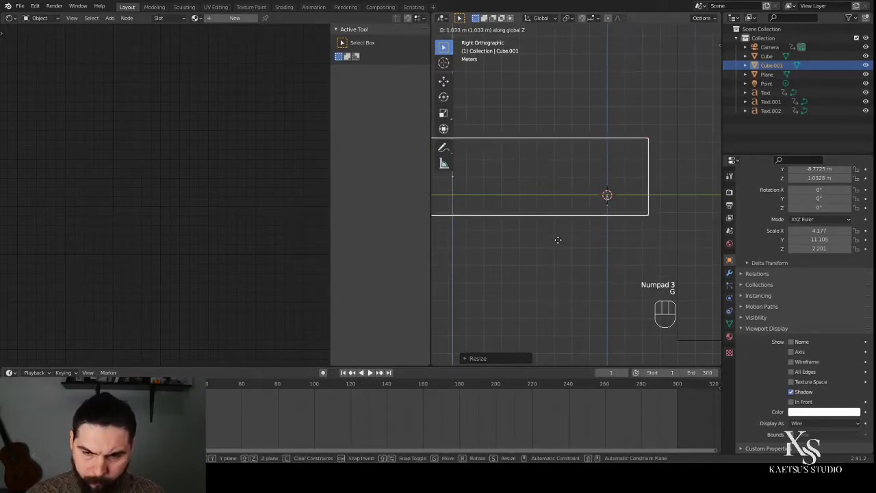
left_click(560, 236)
key("KP_0")
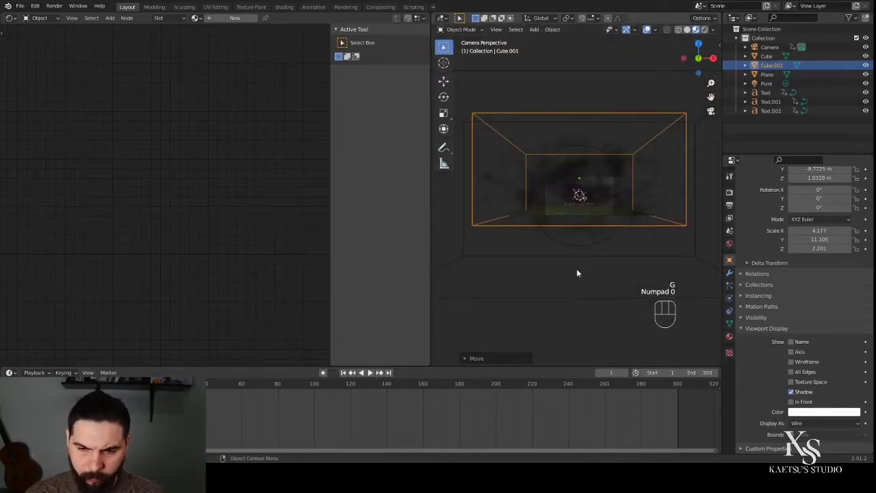
Step: Create a new material on the floor cube, replacing its Principled BSDF with a Principled Volume connected to the Volume output
middle_click_drag(578, 267, 551, 297)
scroll(552, 293, "up", 3)
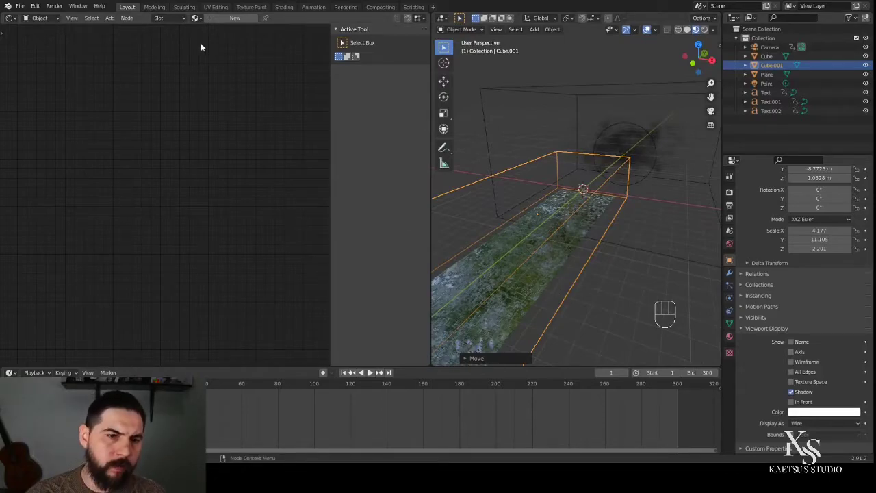
left_click(235, 18)
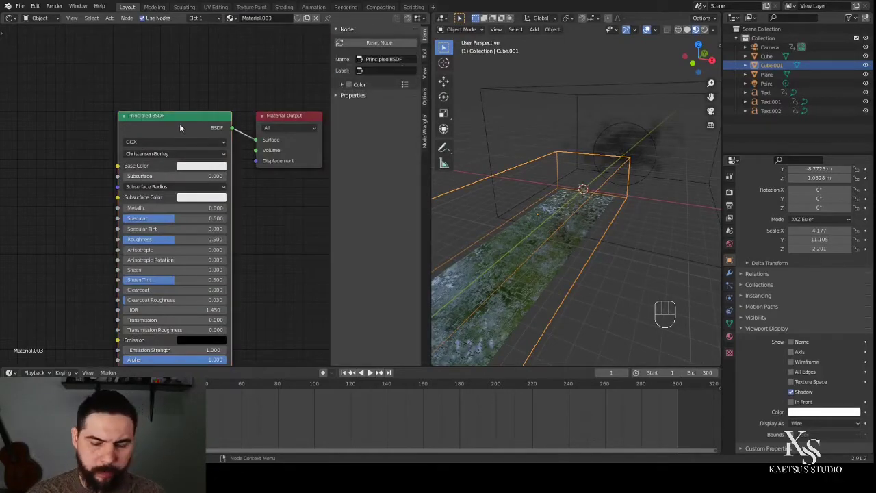
key("Delete")
key("shift+a")
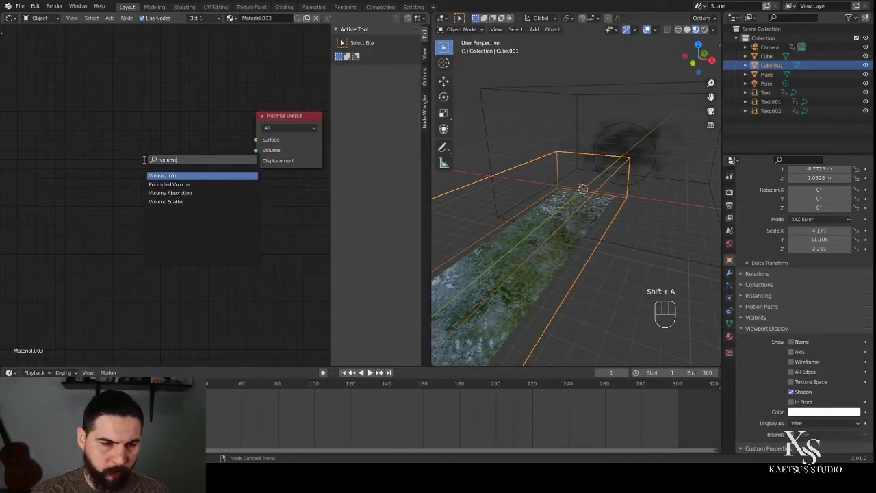
key("Down")
key("Return")
left_click(100, 126)
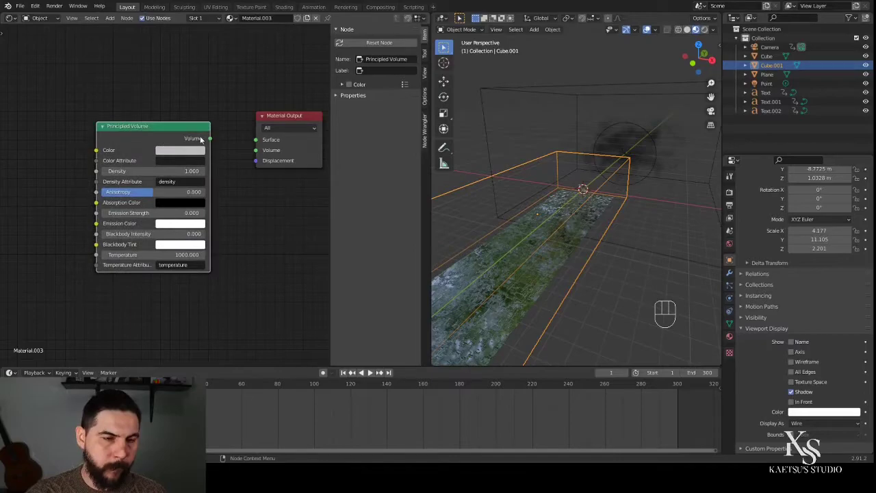
Step: Try a Density of 0.01 on the Principled Volume and settle on 0.03
middle_click_drag(451, 282, 494, 259)
left_click(165, 175)
type("0")
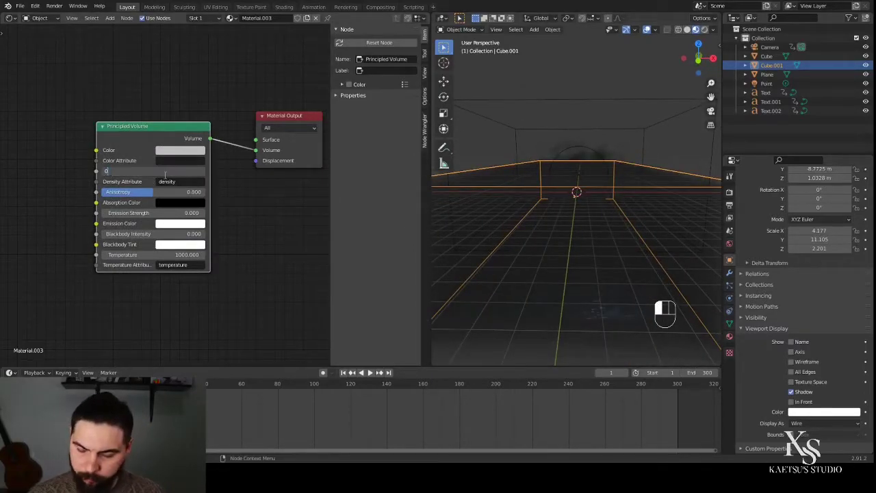
type(".01")
key("Return")
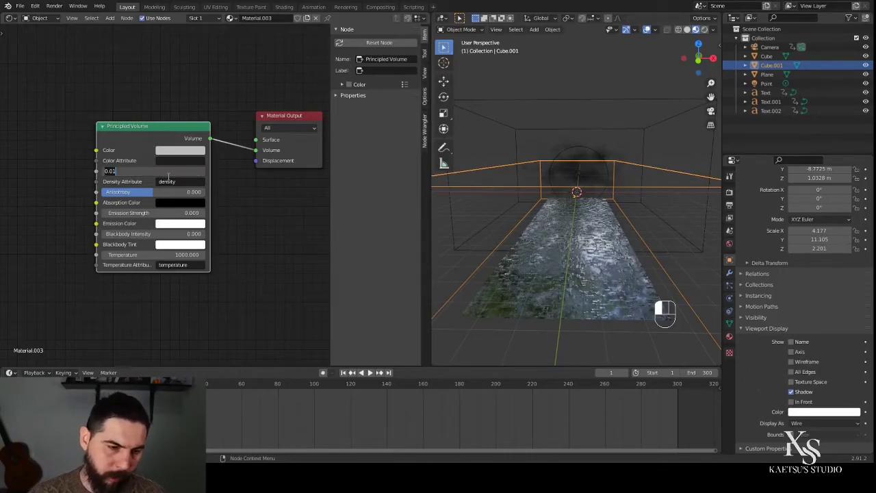
left_click(701, 279)
Step: Add an area light and move it to about -3.93 m on Y and 2.89 m on Z, in front of the logo
middle_click_drag(701, 279, 605, 288)
key("shift+a")
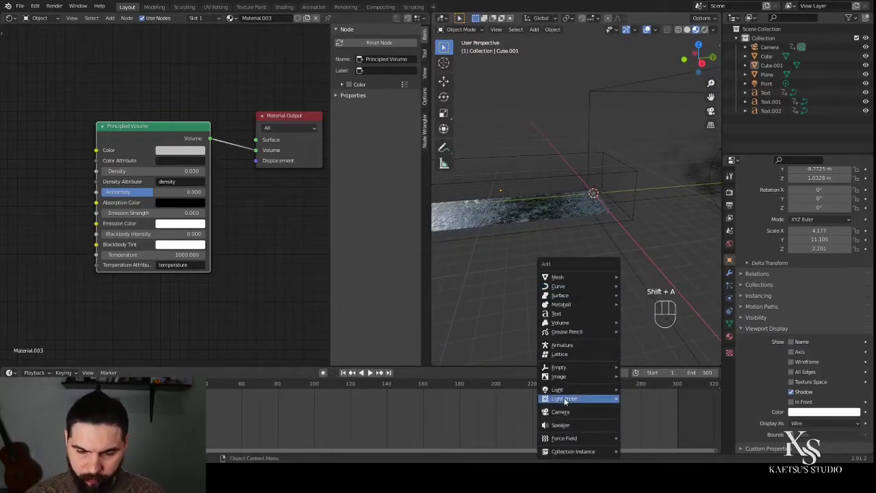
mouse_move(558, 390)
left_click(640, 419)
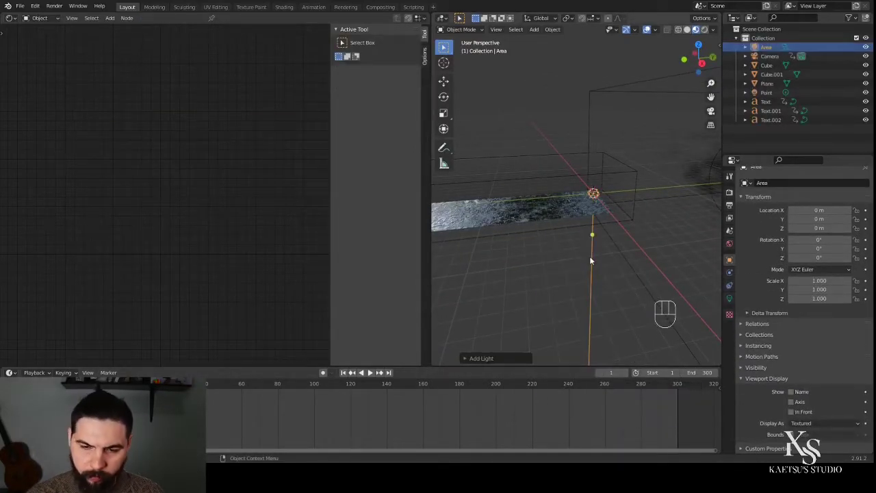
key("KP_3")
key("g")
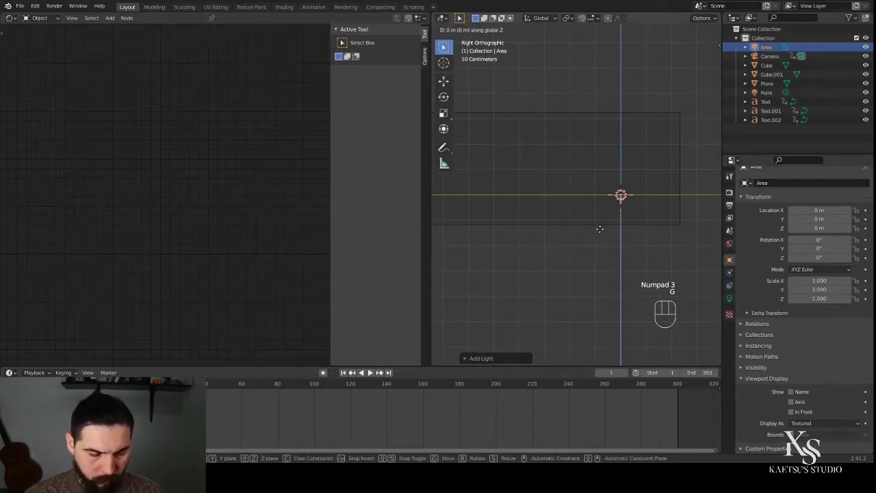
left_click(617, 156)
key("g")
key("y")
left_click(518, 164)
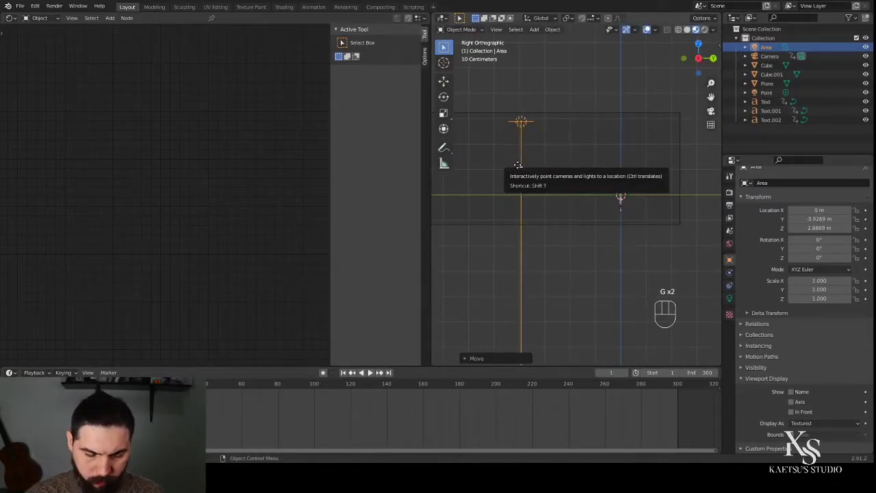
Step: Play the animation through the camera, stop at frame 185 and lower the area light to about 1.94 m on Z
key("KP_0")
key("space")
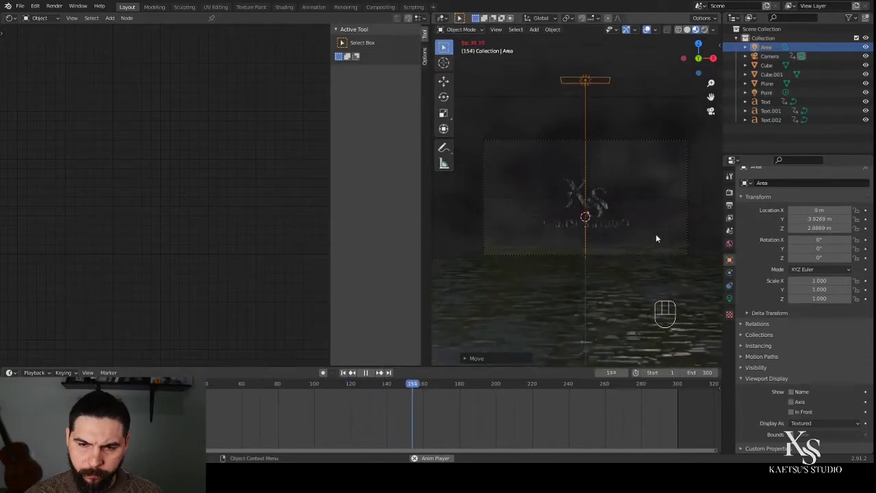
key("space")
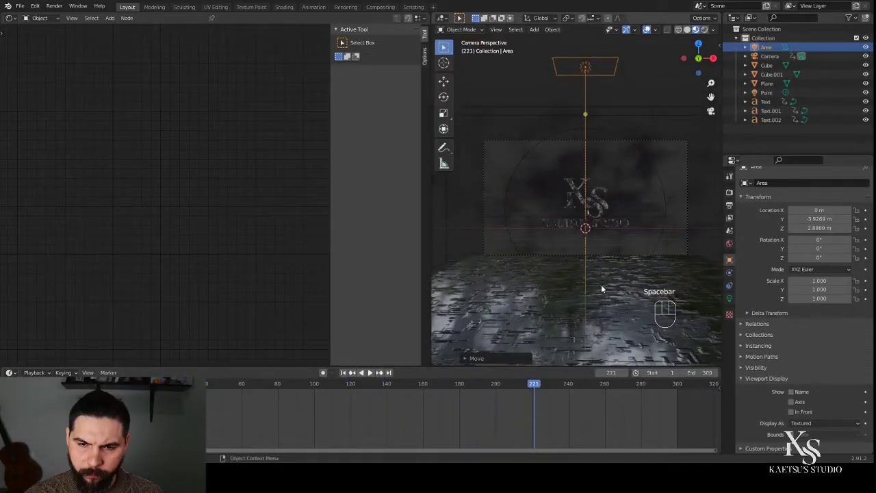
left_click_drag(514, 383, 468, 384)
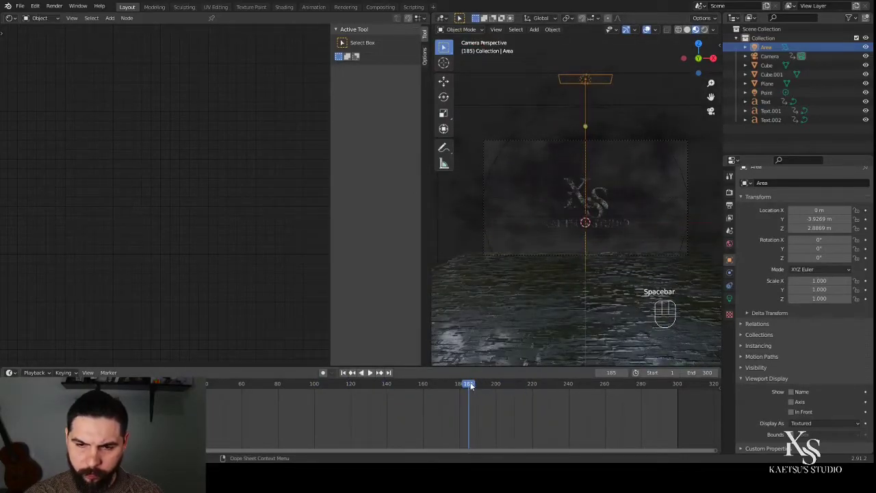
key("g")
key("z")
left_click(528, 288)
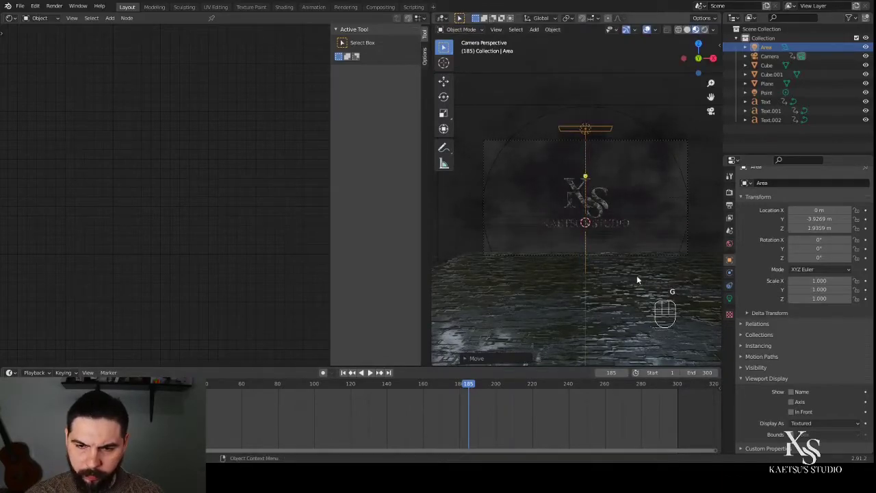
Step: Rotate the area light to about 69.6° on X so it faces the logo, and raise it to about 2.28 m on Z
key("KP_3")
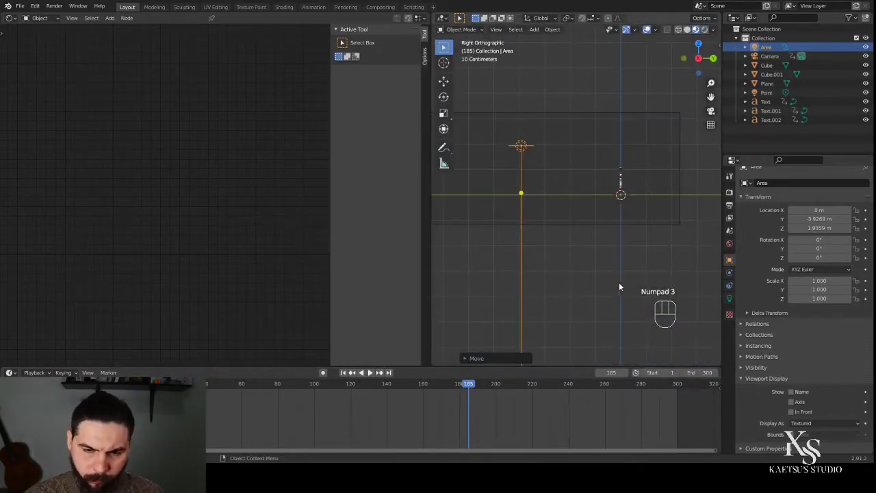
key("r")
key("x")
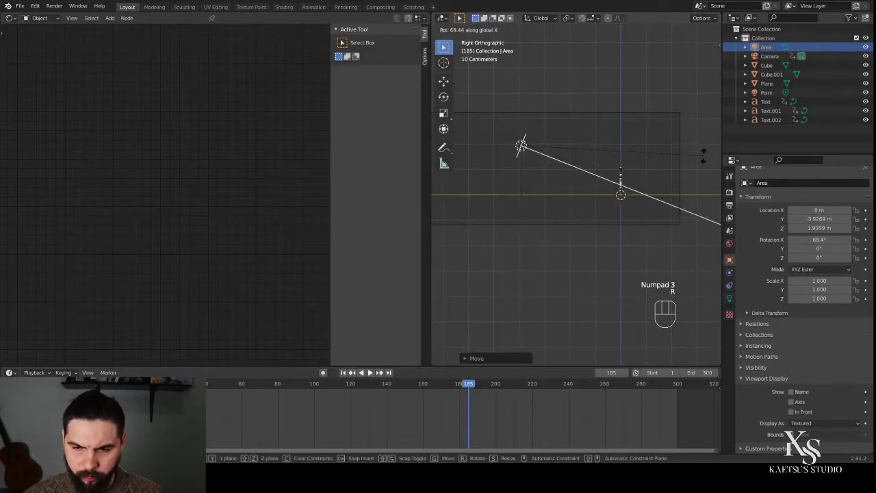
left_click(704, 158)
key("KP_0")
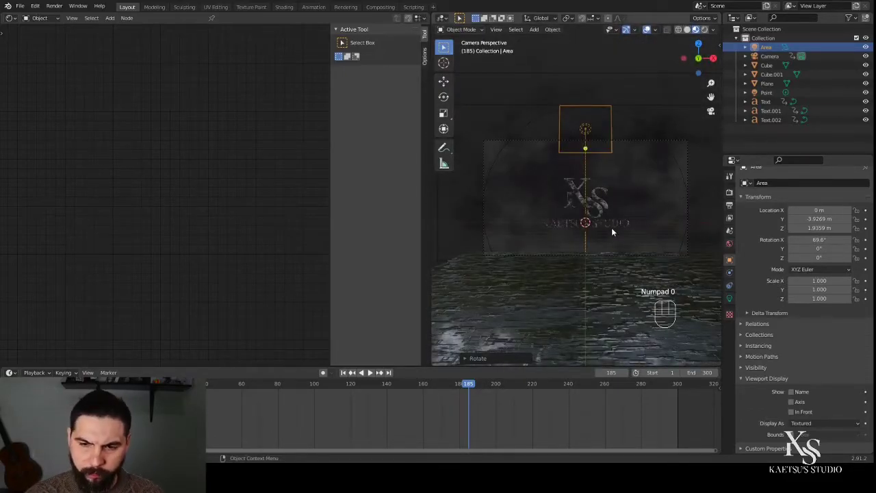
key("g")
left_click(612, 209)
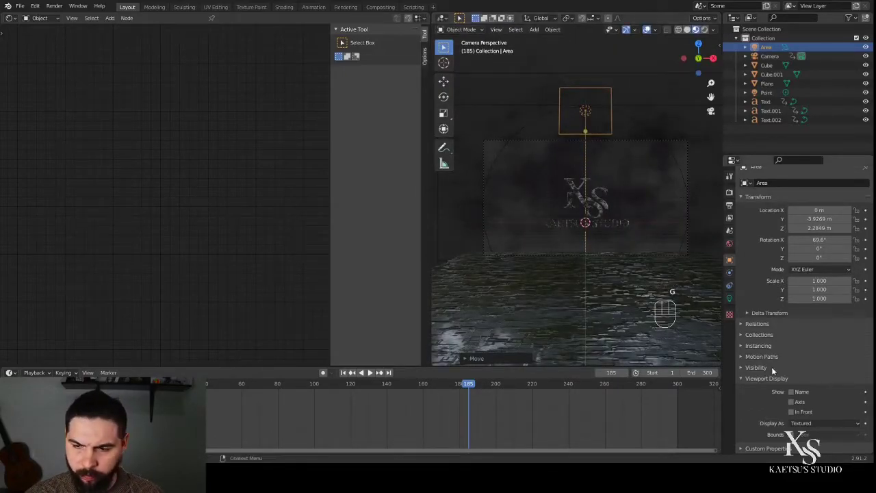
Step: Show the scene in rendered shading and set the area light's power to 200 W
left_click(704, 29)
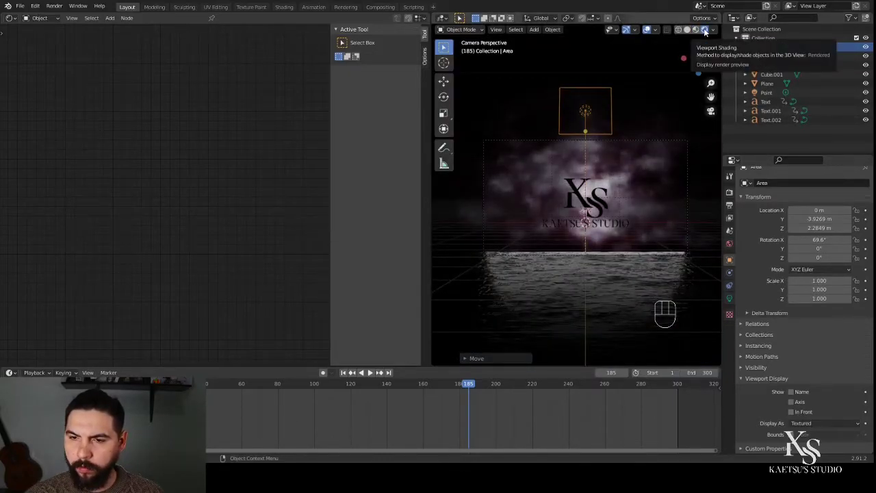
scroll(661, 316, "up", 3)
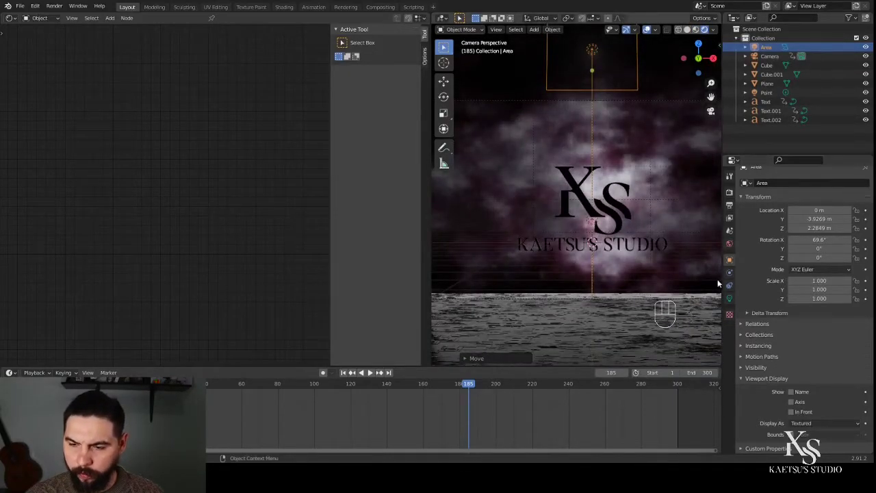
left_click(729, 298)
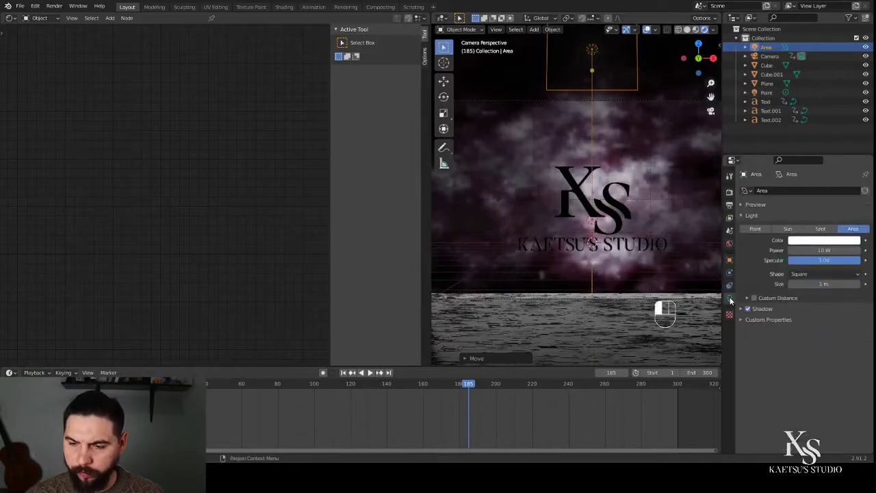
type("200")
key("Return")
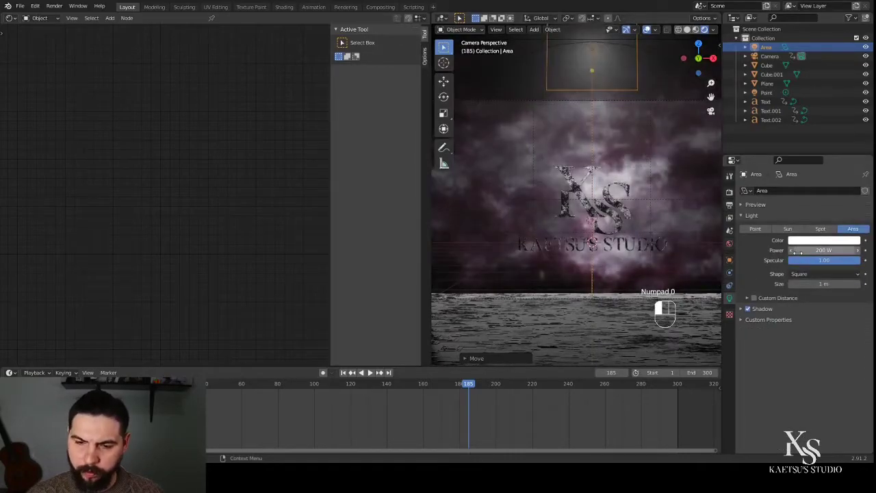
Step: Return to the first frame and examine the volume materials of the smoke cube and the floor fog cube
scroll(552, 273, "down", 4)
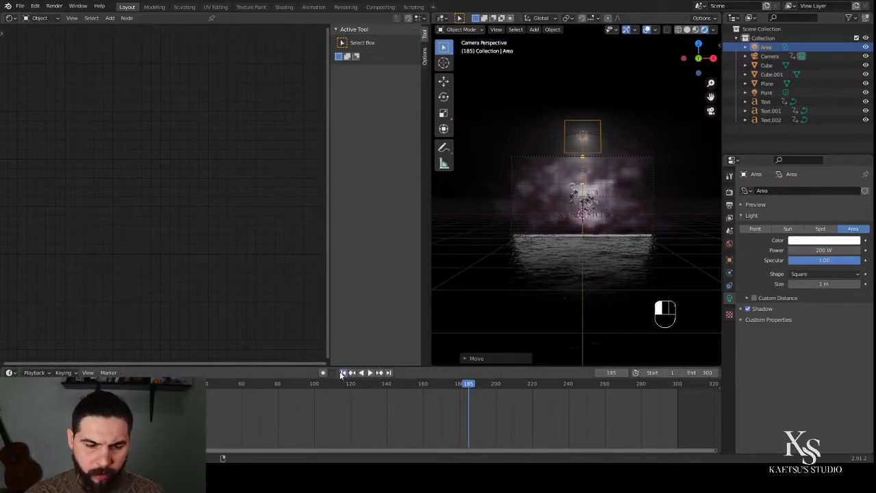
left_click(343, 373)
scroll(593, 306, "up", 3)
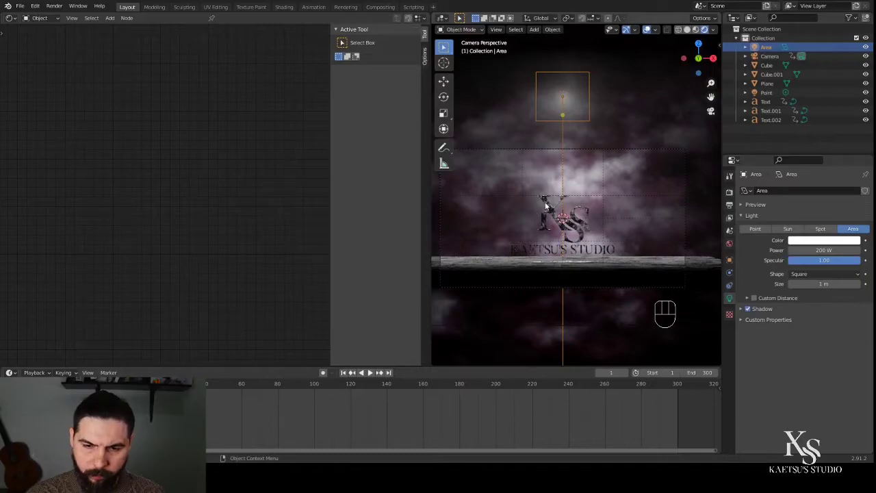
left_click(767, 65)
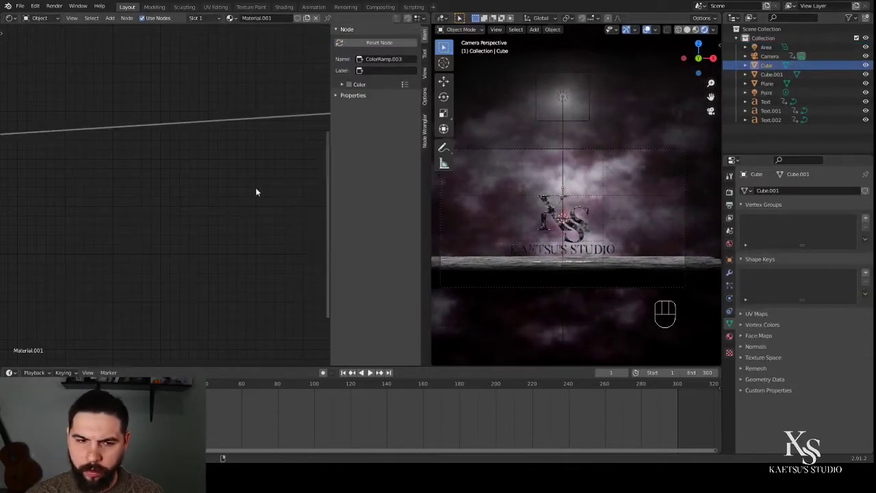
scroll(266, 190, "down", 4)
left_click(774, 74)
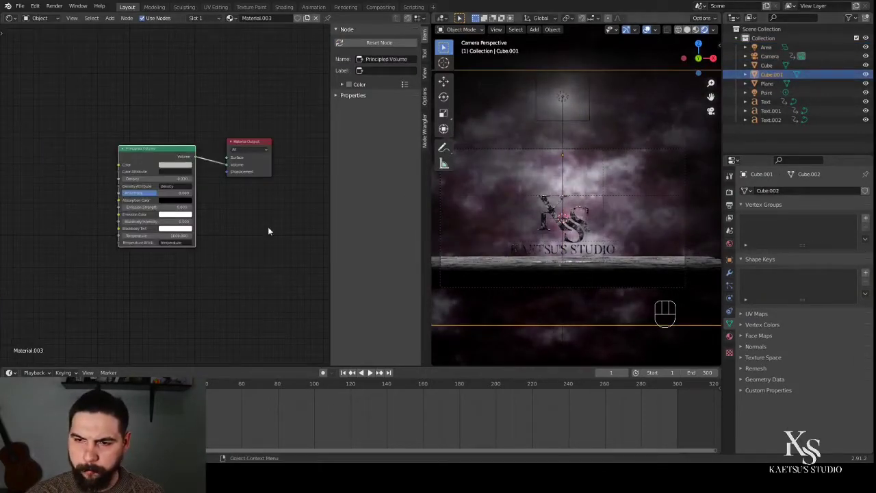
scroll(232, 228, "up", 3)
mouse_move(192, 168)
left_mouse_down("shift")
mouse_move(205, 167)
mouse_move(194, 167)
left_mouse_up("shift")
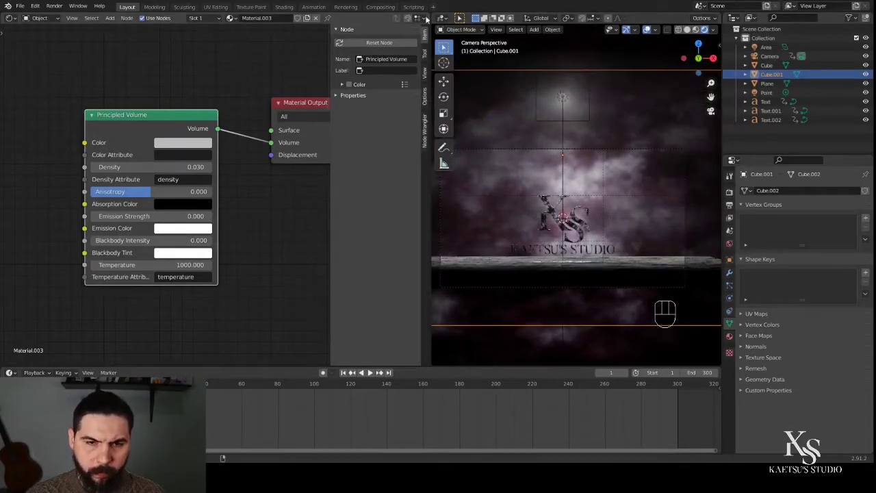
Step: Maximize the 3D viewport, play the animation through the camera and scrub to frame 300 to review the reveal
key("ctrl+space")
key("space")
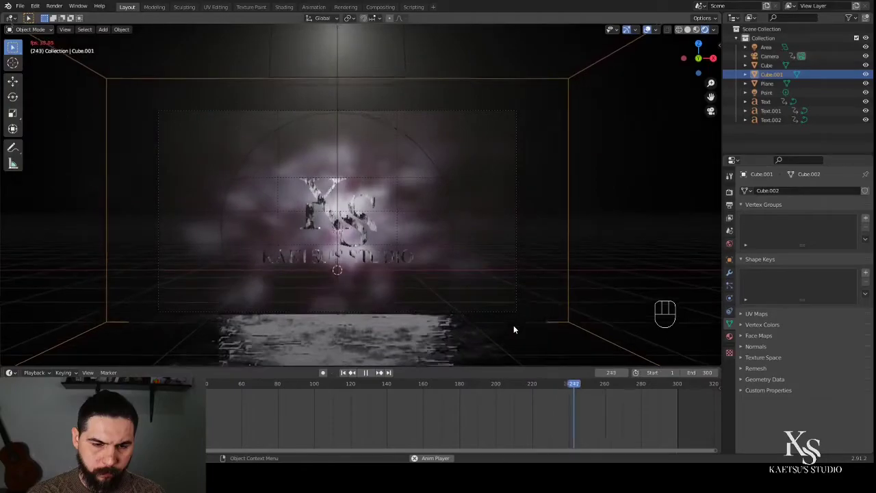
key("space")
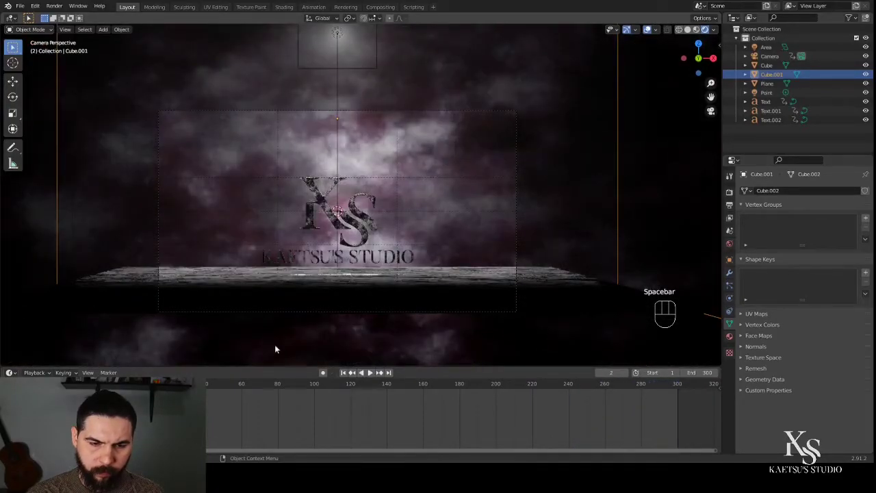
left_click_drag(139, 384, 677, 414)
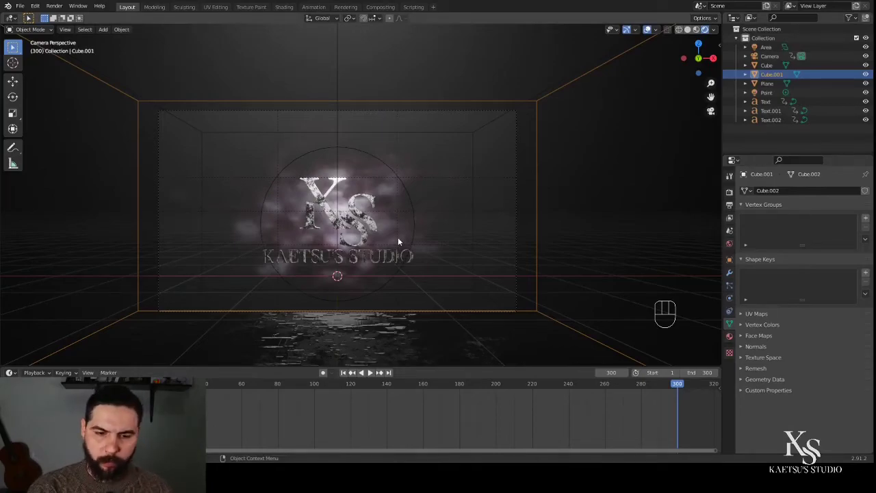
Step: Give the point light behind the logo a very pale blue color and set its power to 1000 W
left_click(766, 47)
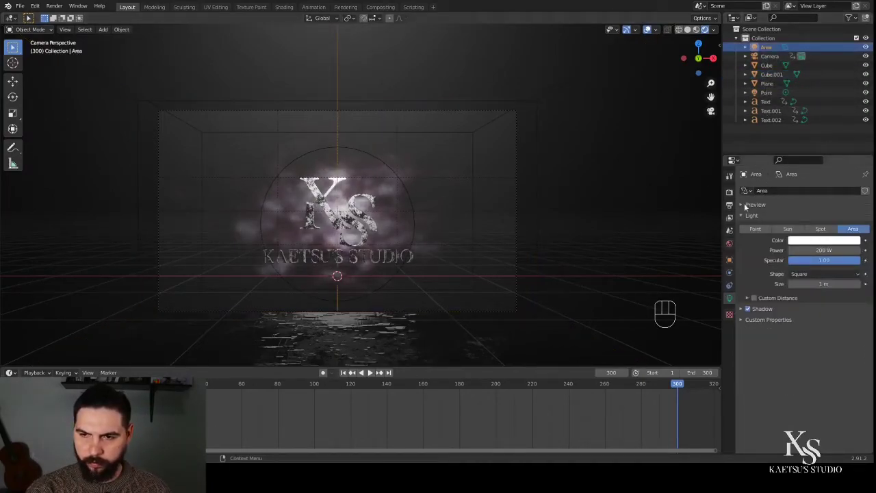
left_click(765, 93)
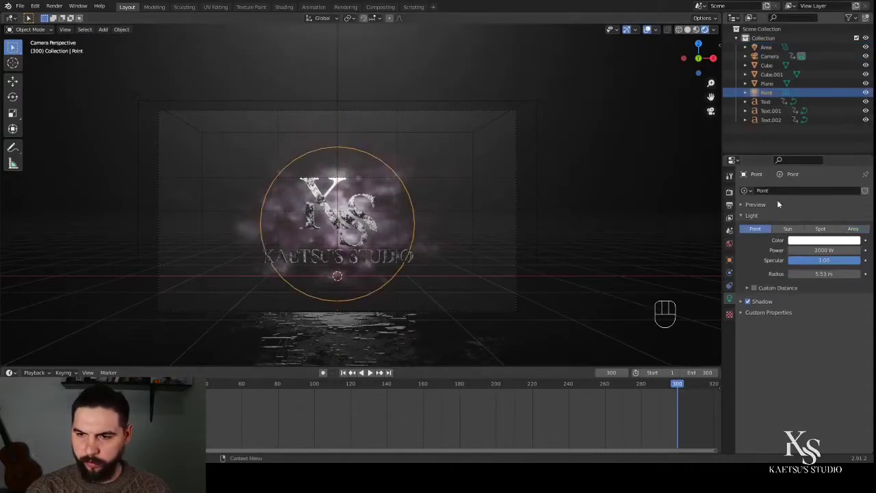
left_click(813, 241)
left_click_drag(815, 149, 813, 150)
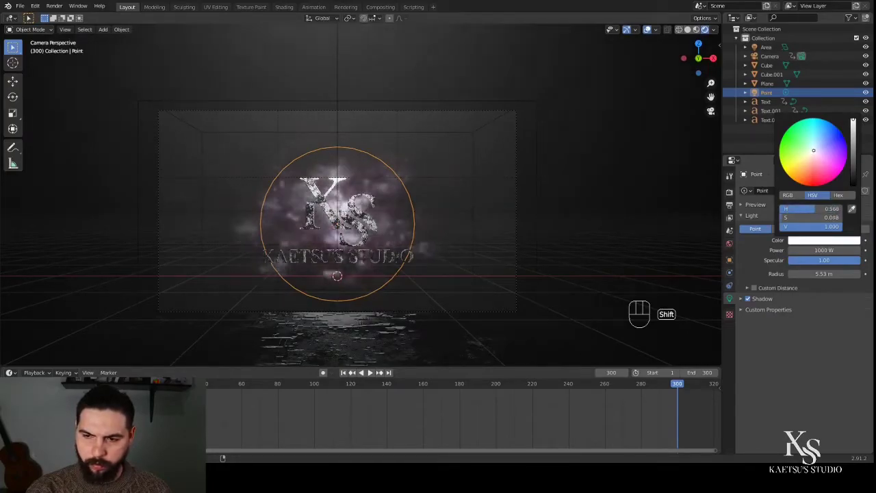
scroll(485, 297, "up", 2)
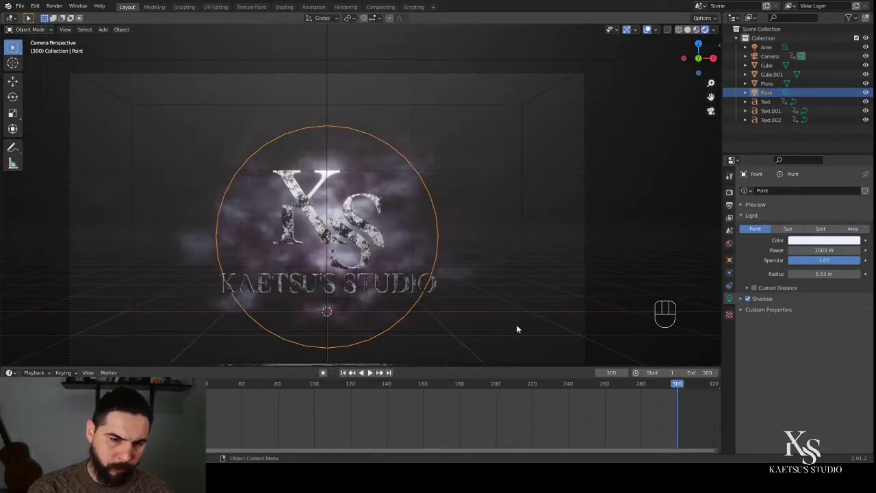
Step: Keyframe the point light's power at 0 W on frame 280
left_click_drag(677, 384, 642, 408)
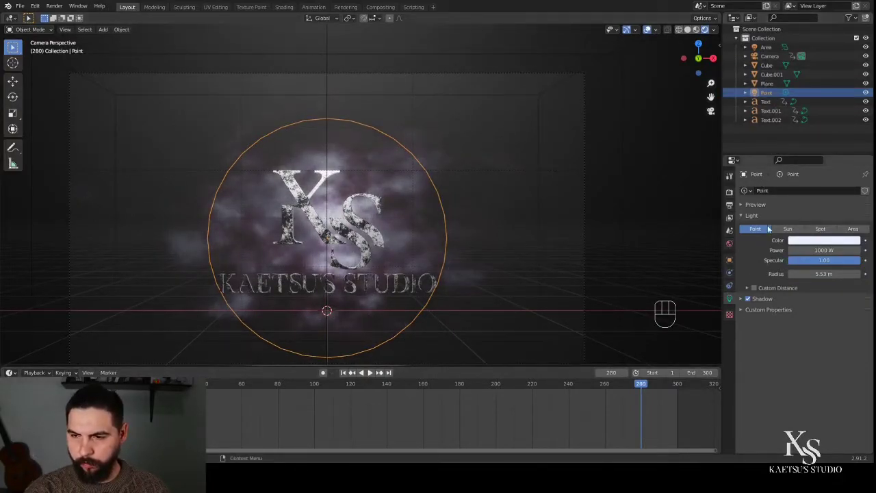
left_click(865, 251)
type("0")
key("Return")
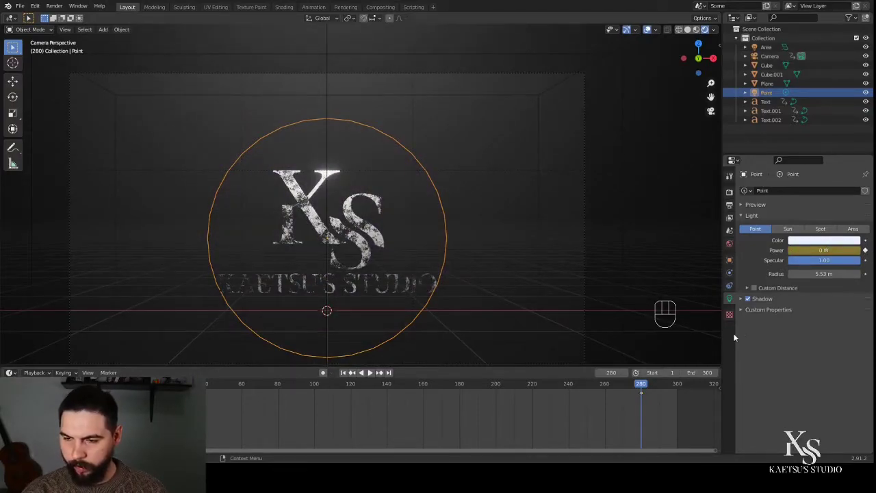
Step: Keyframe the point light's power at 1000 W on frame 290
left_click_drag(652, 387, 659, 388)
left_click(828, 253)
type("1000")
key("Return")
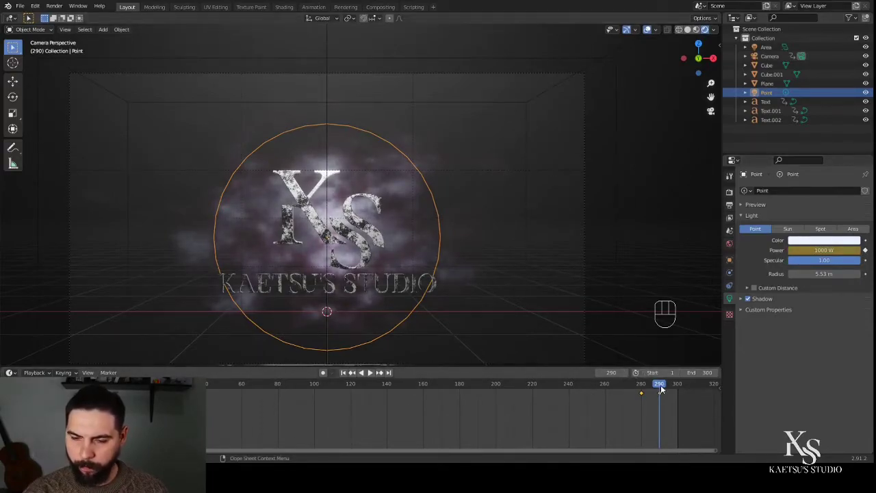
left_click_drag(660, 389, 677, 387)
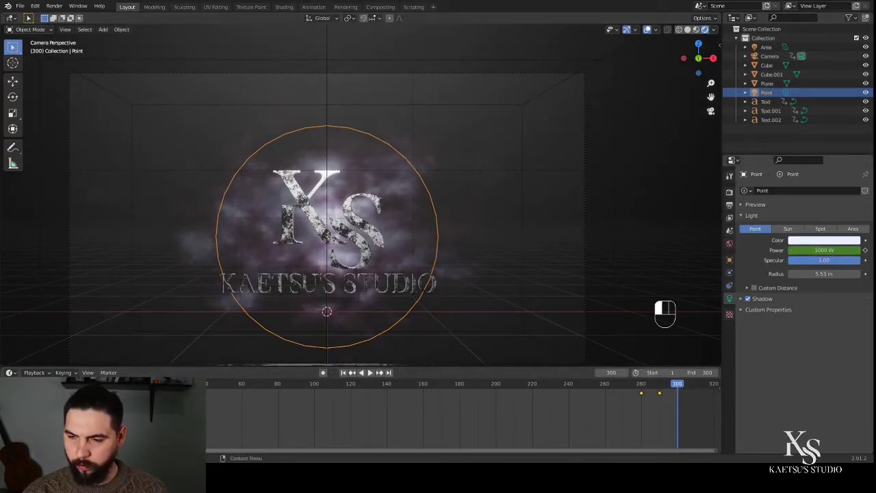
left_click(831, 248)
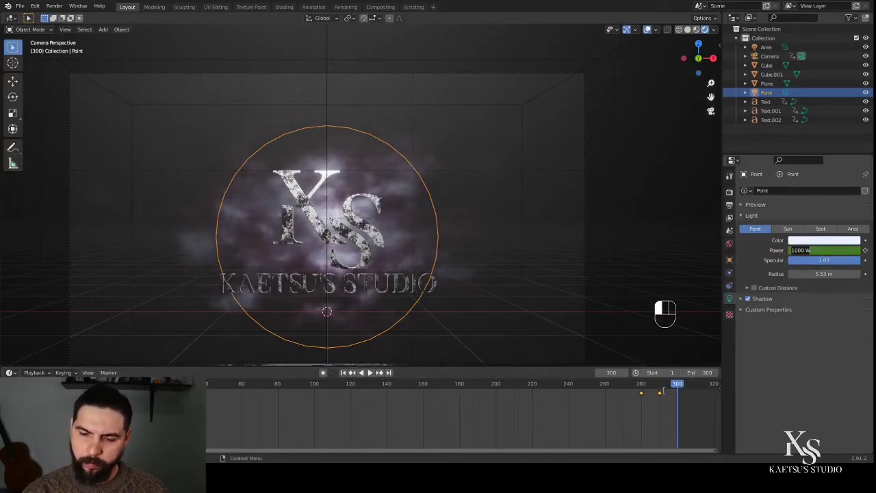
left_click(642, 396)
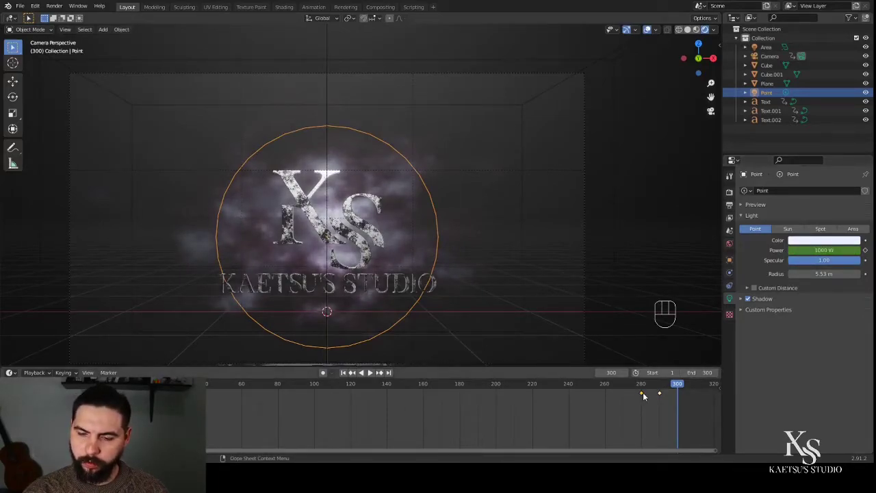
Step: Replace the point light's power keyframe on frame 280 with a value of 1000 W
left_click_drag(677, 388, 641, 391)
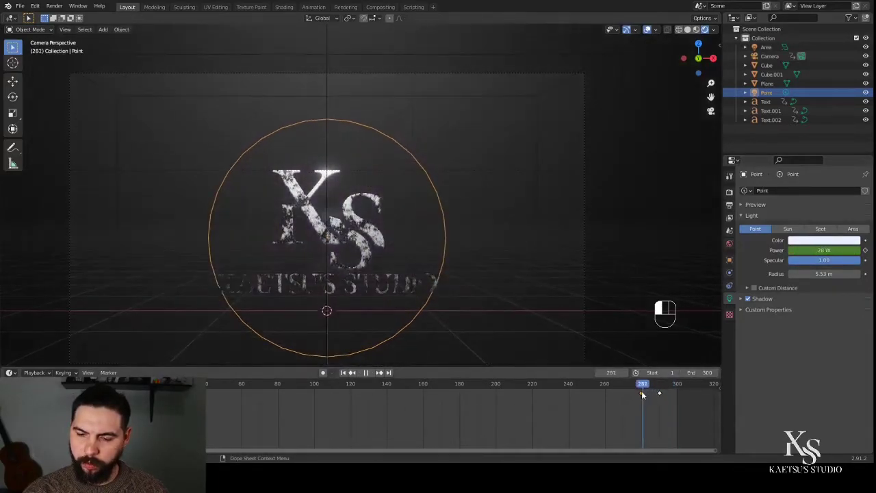
left_click(825, 250)
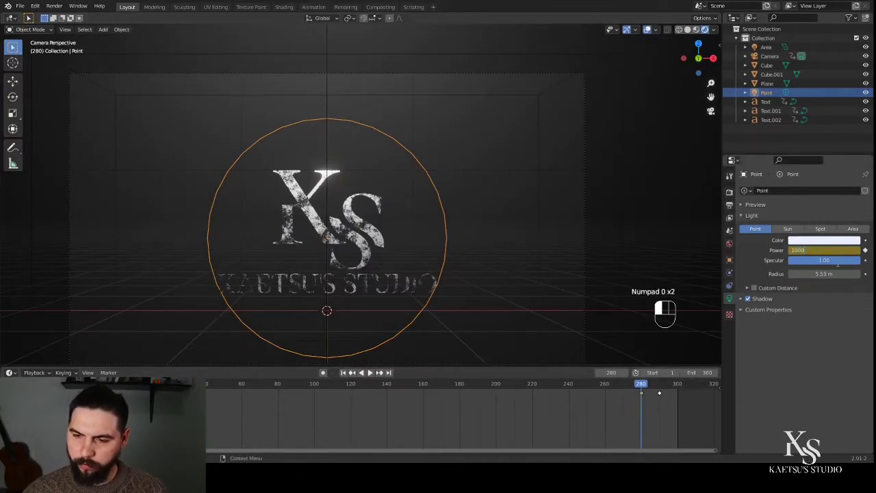
key("Return")
left_click(866, 251)
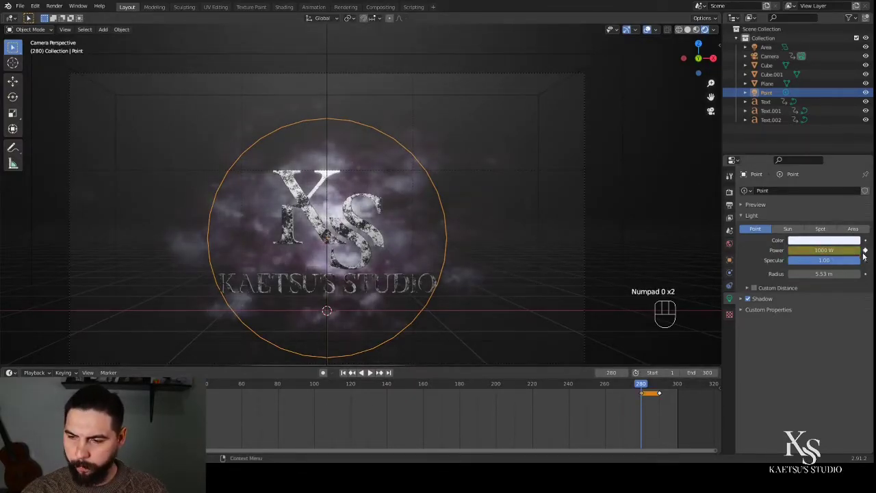
Step: Replace the point light's power keyframe on frame 290 with a value of 5000 W
left_click_drag(643, 380, 659, 384)
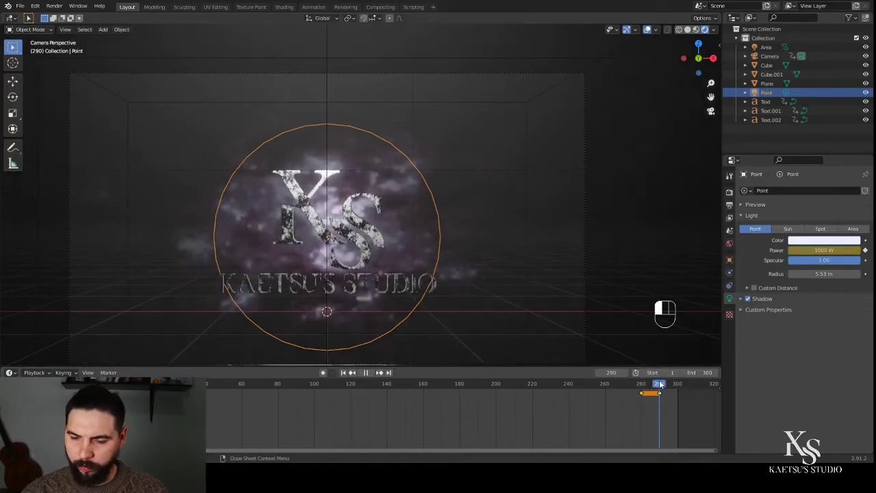
left_click(823, 302)
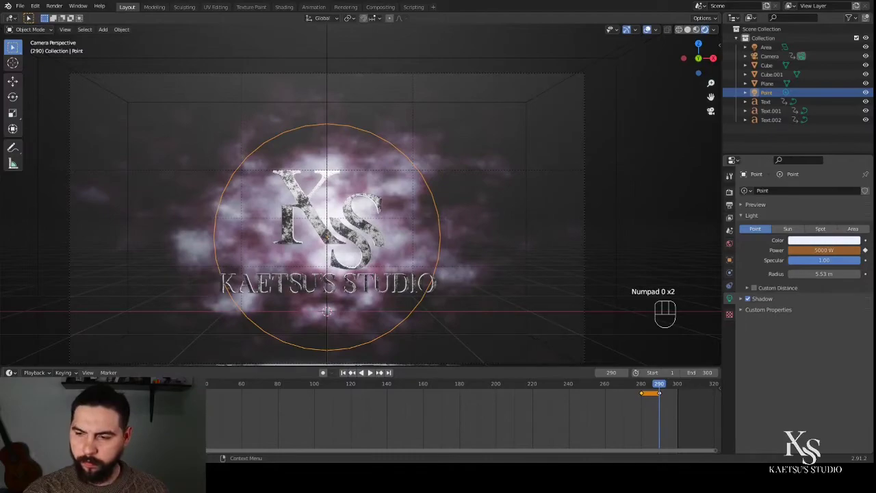
left_click(865, 251)
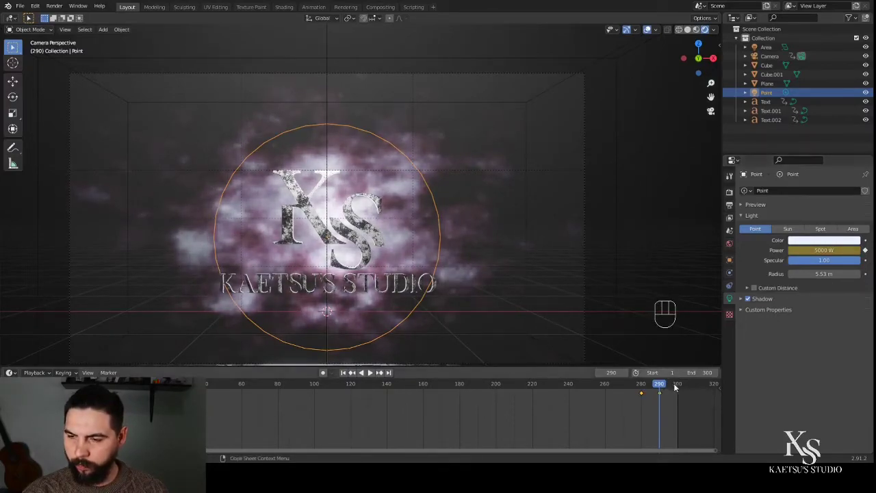
Step: Keyframe the point light's power back down to 1000 W on frame 299
left_click_drag(658, 385, 676, 385)
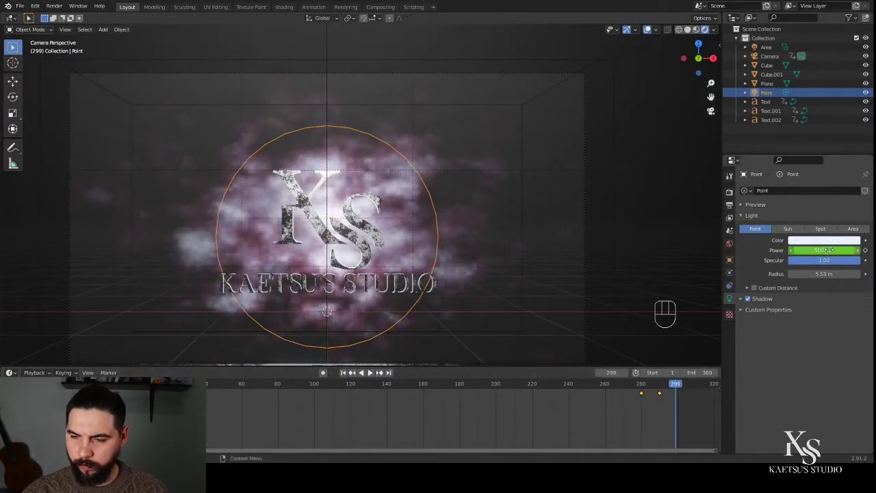
type("00")
key("Return")
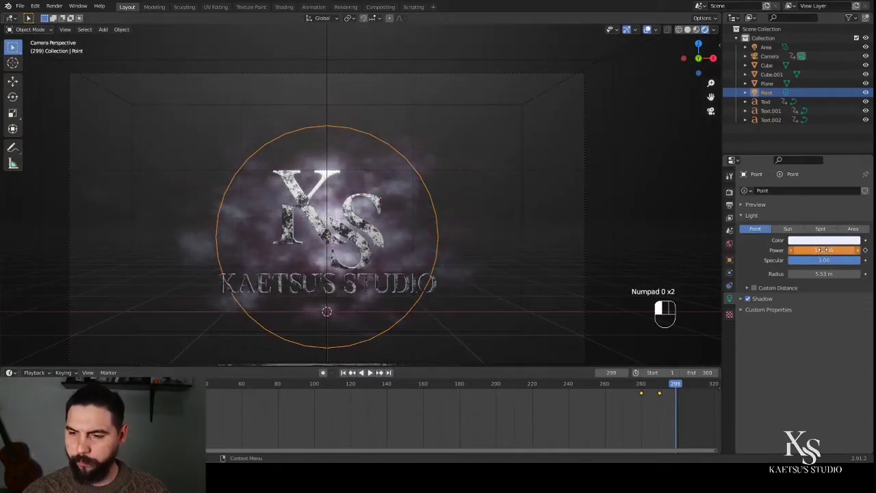
left_click(865, 250)
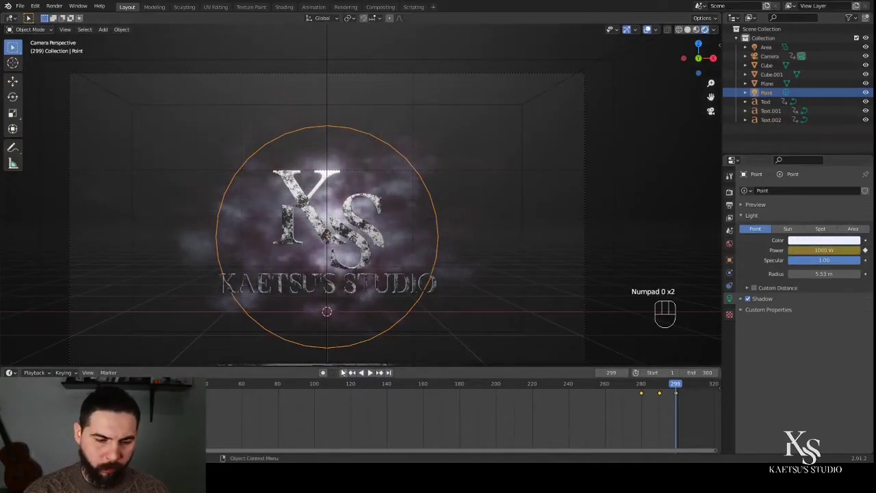
Step: Play the animation and its final frames to review the point light flash, then return to frame 1
key("space")
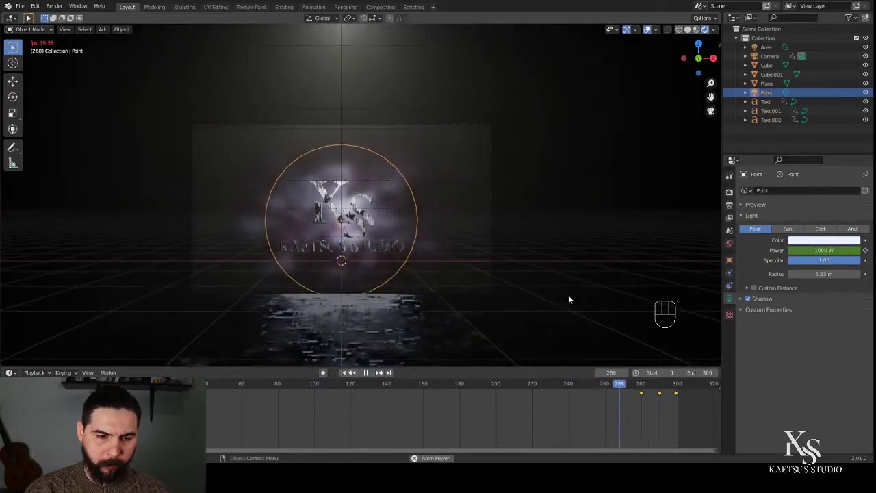
key("space")
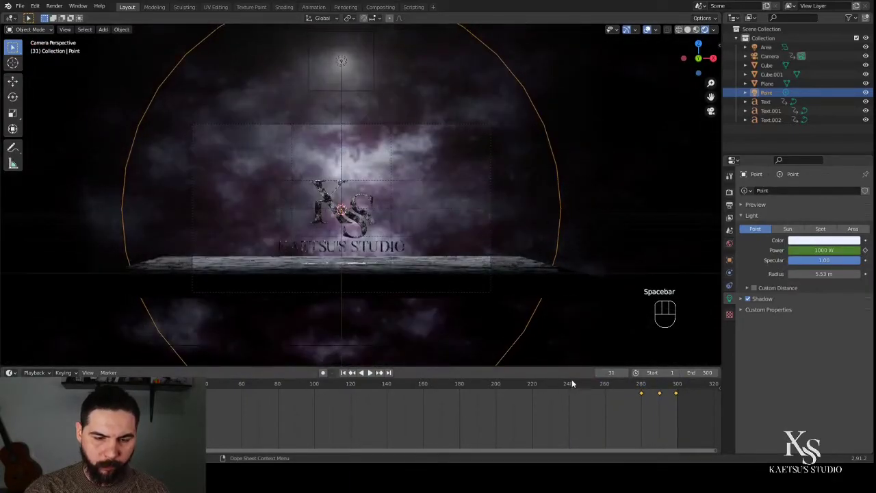
left_click(624, 387)
key("space")
key("space")
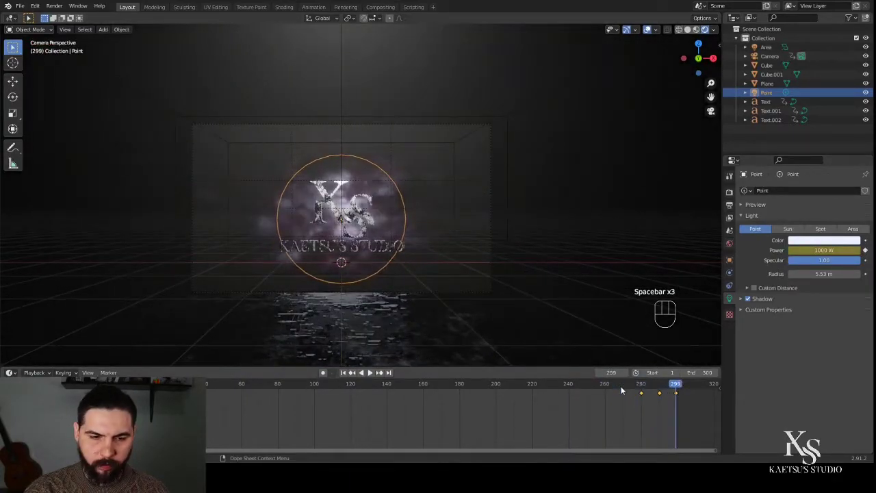
left_click_drag(674, 383, 135, 438)
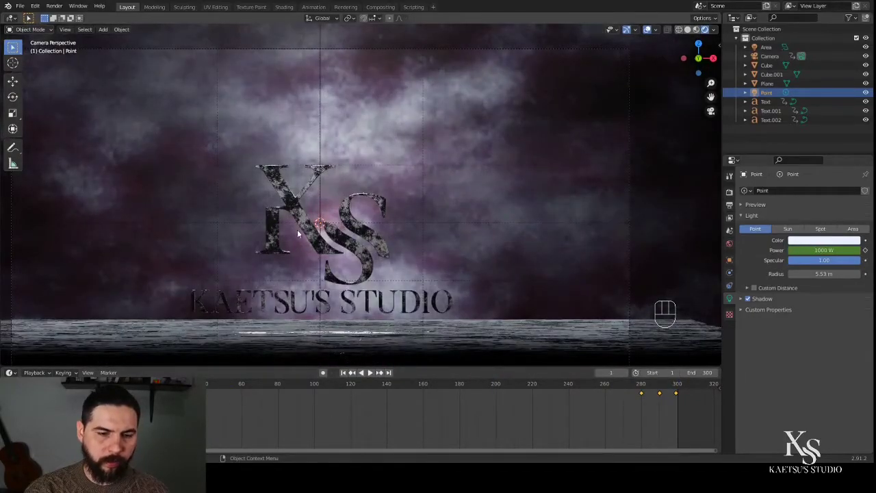
Step: Select the K, the S and the studio name text objects together
left_click(317, 233)
left_click(353, 290, "shift")
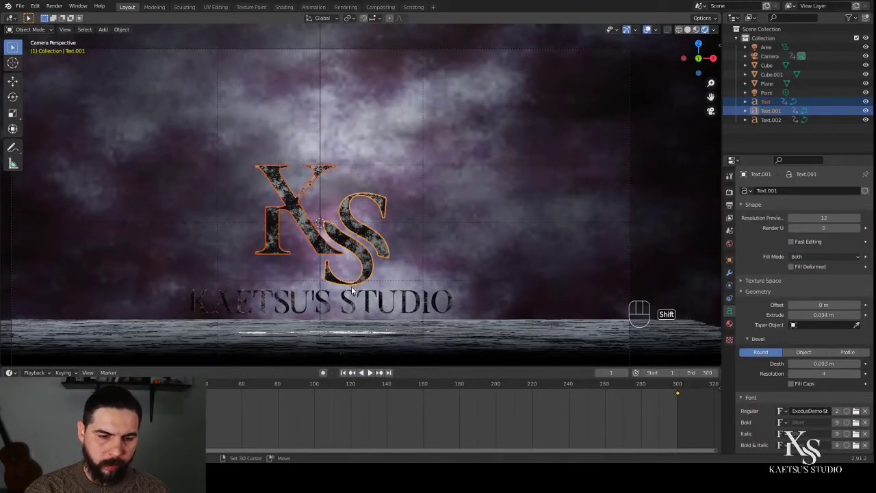
left_click(350, 295, "shift")
scroll(397, 295, "down", 4)
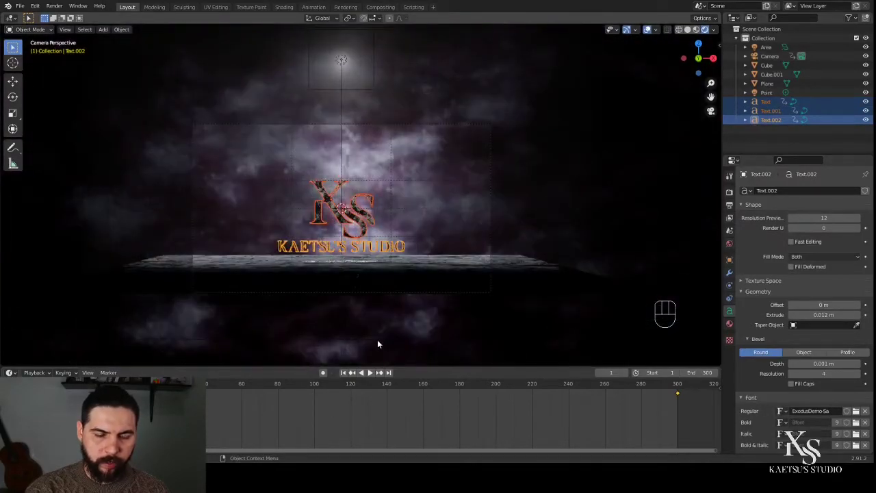
Step: Insert a Location, Rotation & Scale keyframe for the K text alone on frame 280
key("space")
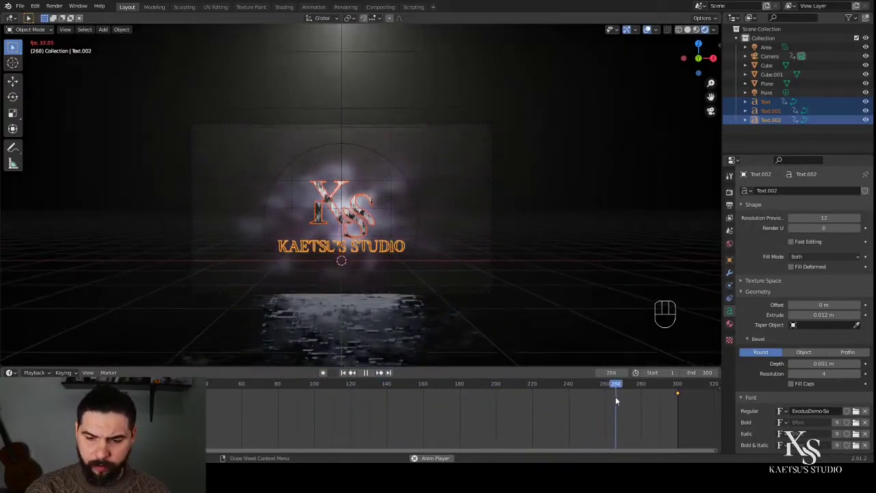
key("space")
scroll(315, 273, "up", 1)
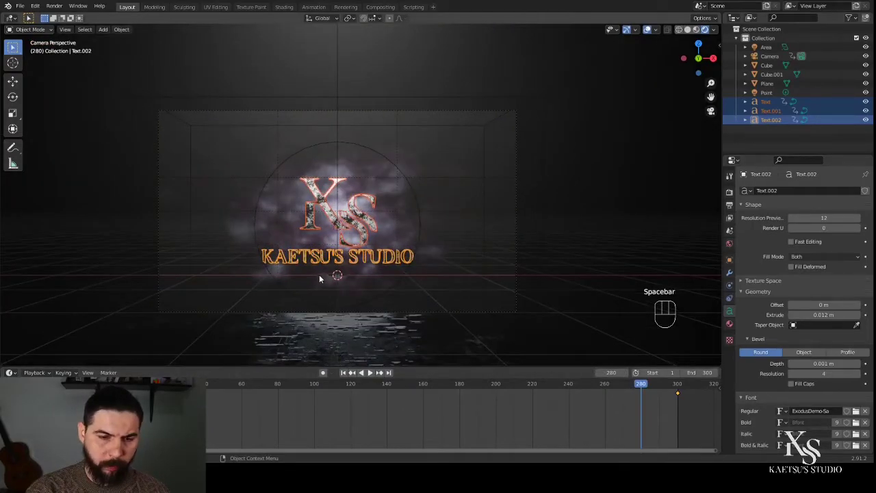
left_click(334, 216)
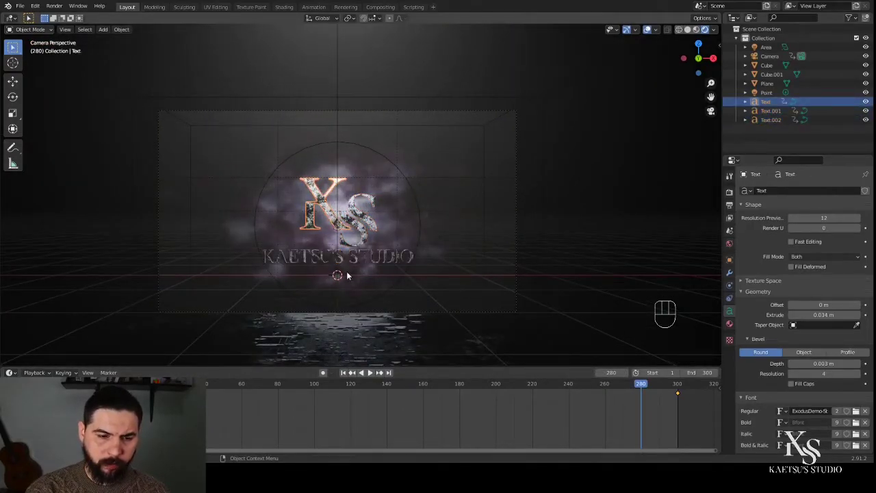
key("i")
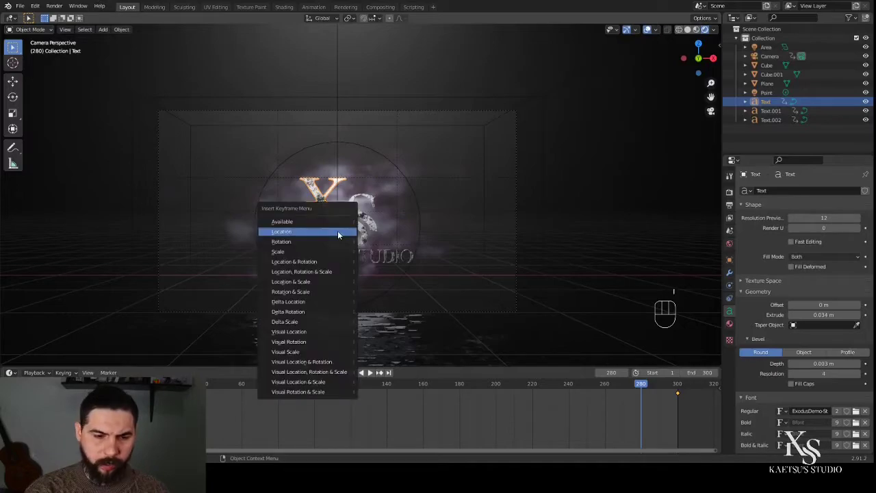
left_click(313, 268)
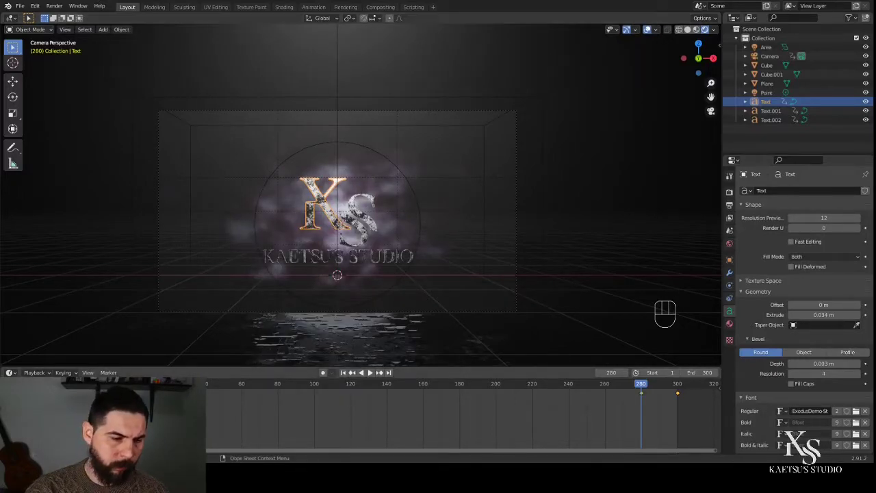
Step: Switch the timeline area to the Graph Editor and enlarge it upward
left_click(52, 373)
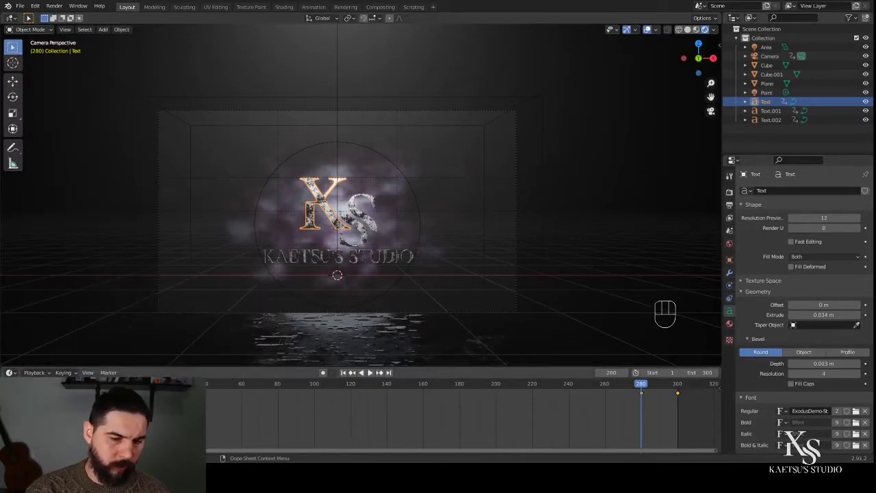
left_click(14, 373)
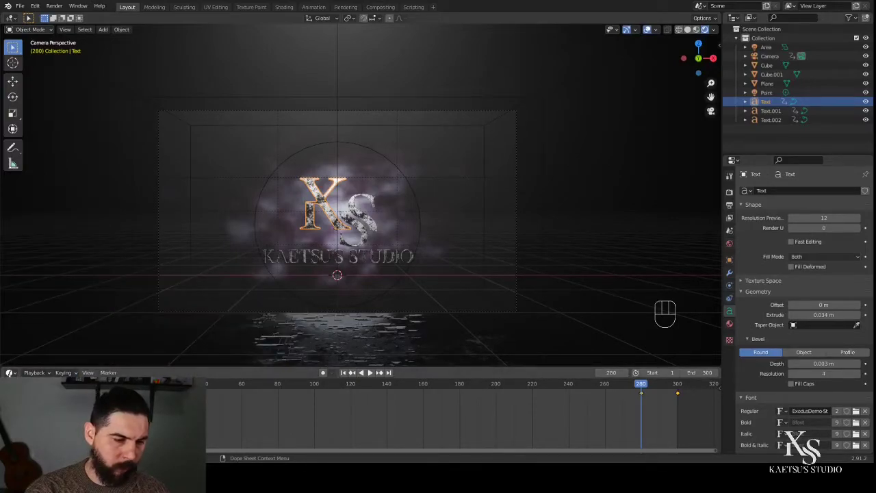
left_click(11, 373)
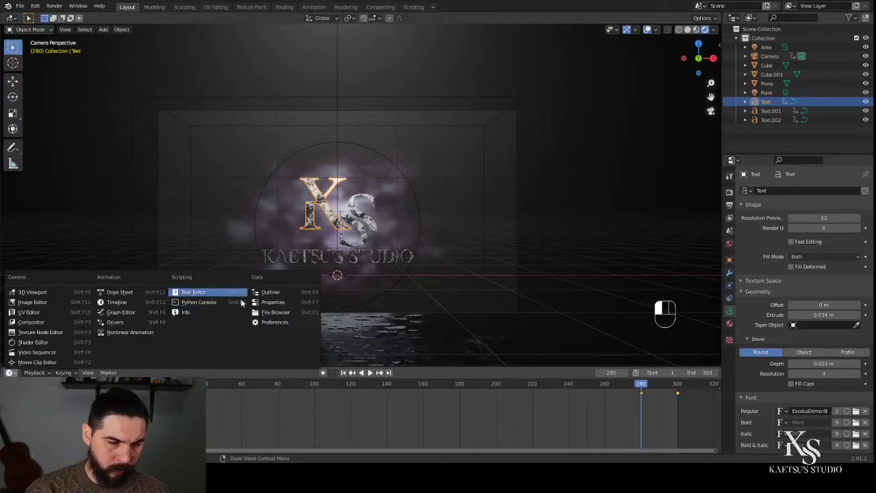
left_click(121, 312)
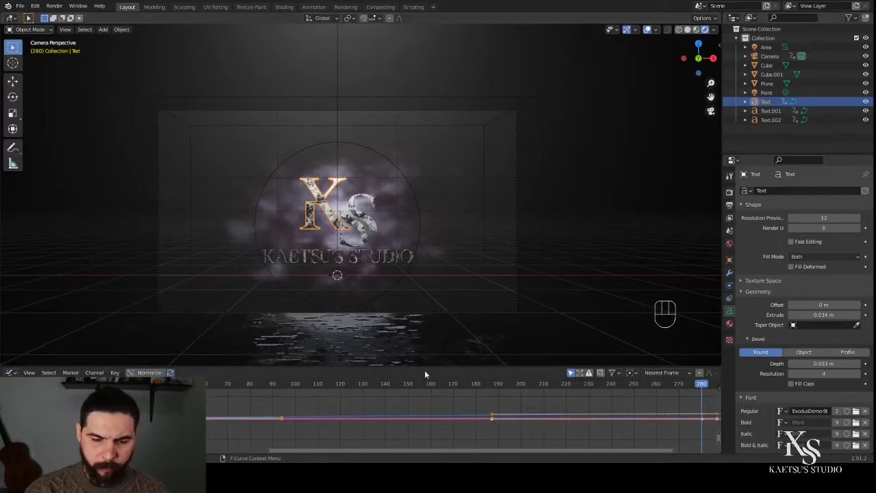
left_click_drag(426, 368, 452, 302)
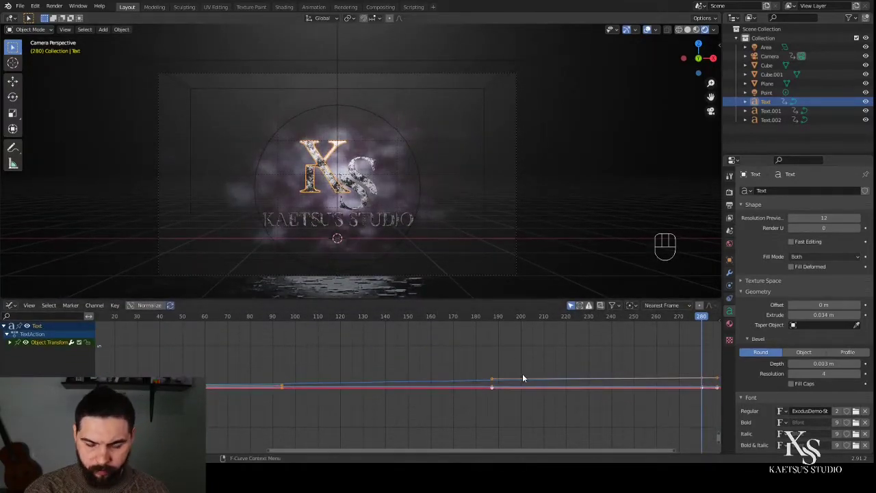
Step: Add a Noise modifier to the K text's X Location curve
key("n")
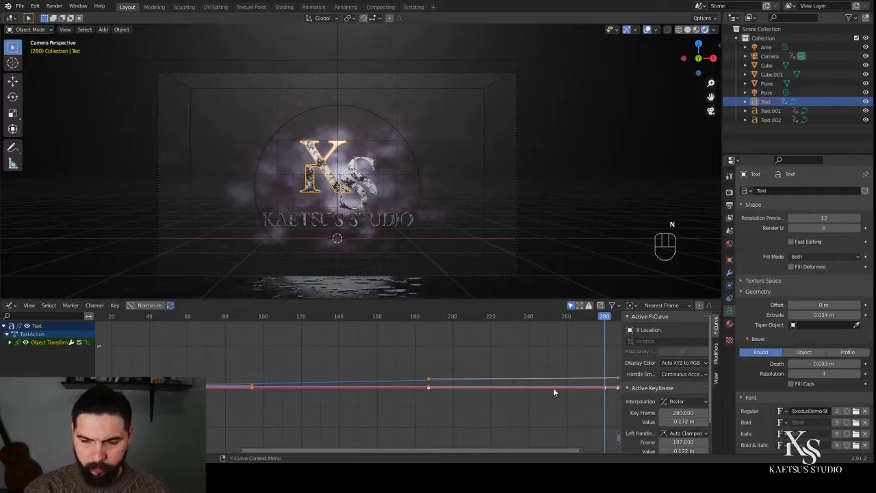
left_click(716, 351)
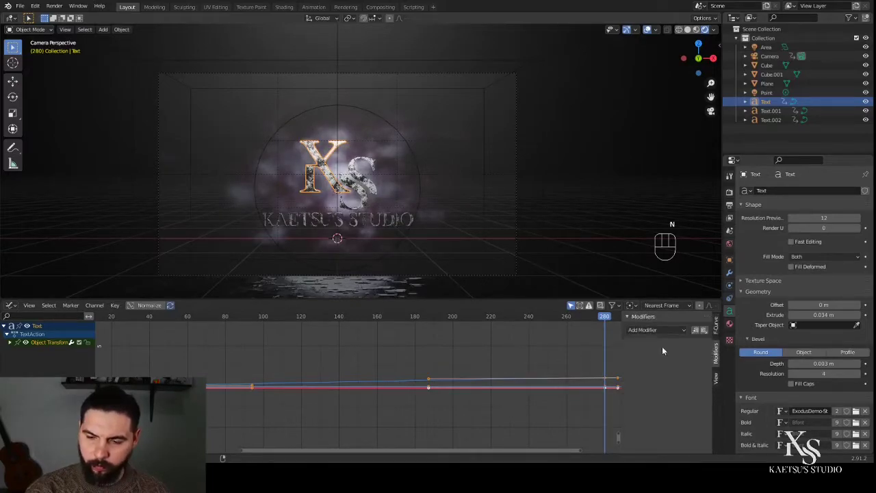
left_click(10, 342)
left_click(36, 350)
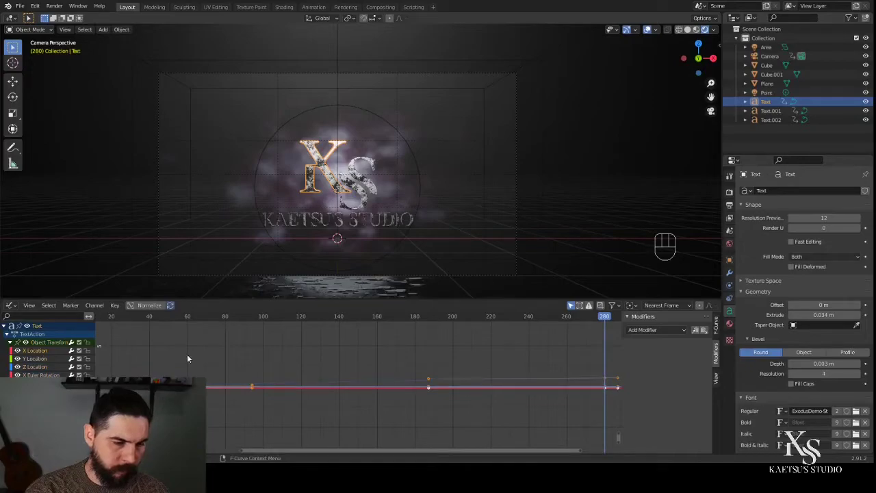
left_click(637, 330)
left_click(644, 378)
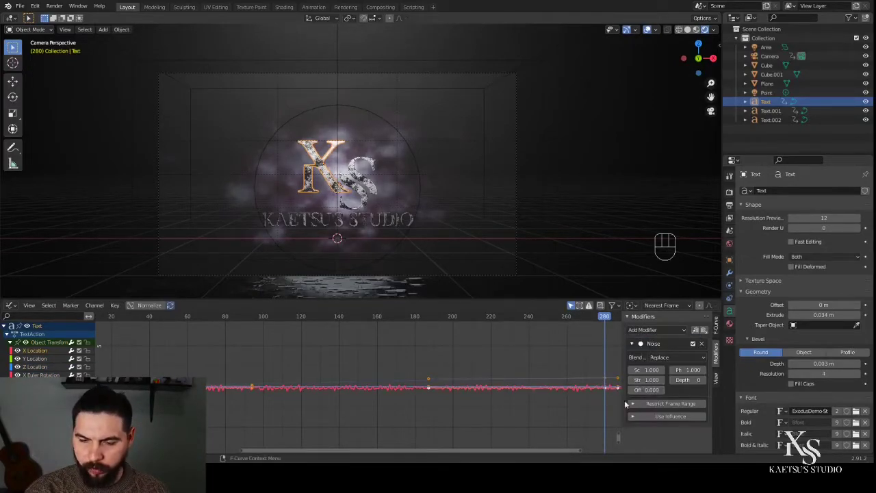
Step: Restrict the X Location curve's Noise modifier to the frame range 280 to 290
left_click(633, 404)
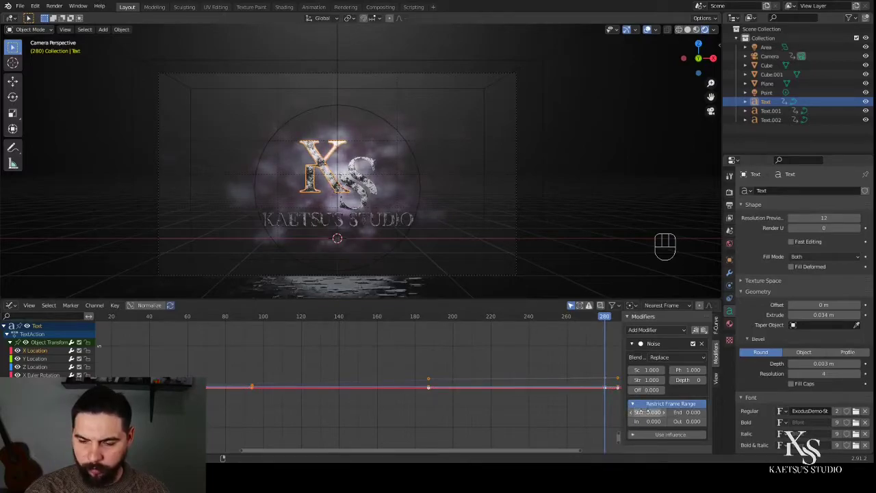
key("Tab")
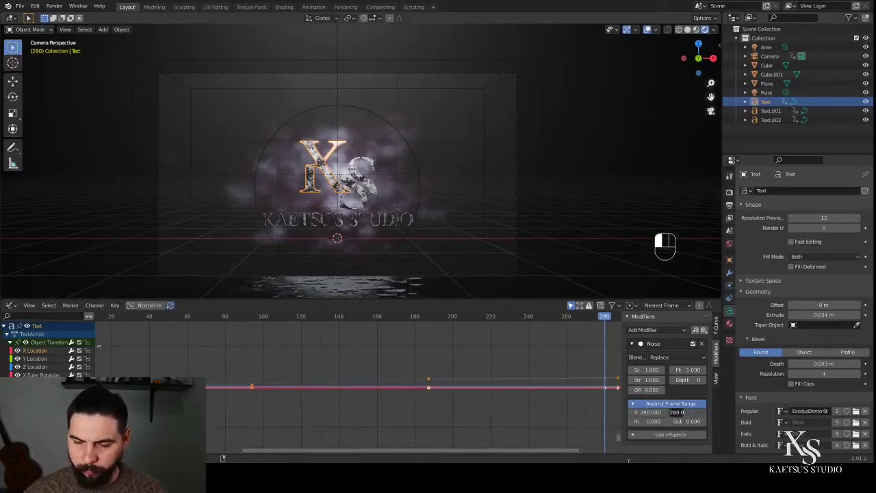
type("290")
key("Tab")
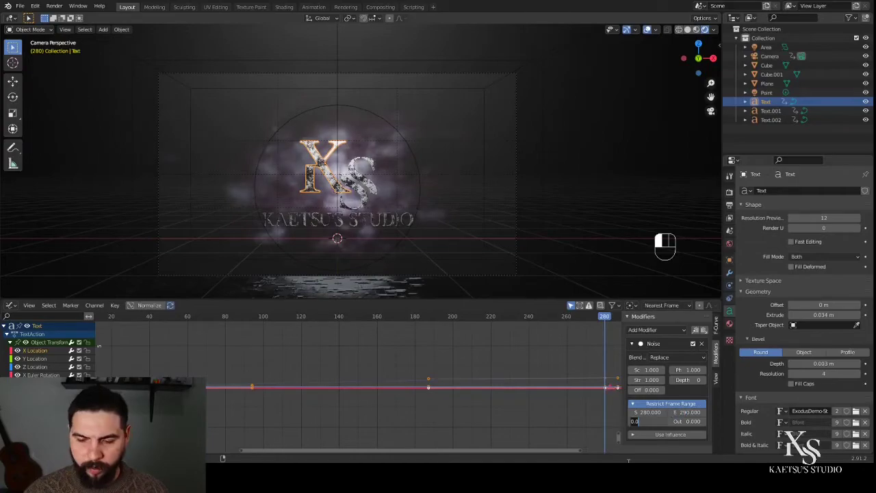
Step: Set the strength of the Noise modifier on the K text's X Location curve to 0.1
left_click(649, 371)
left_click(650, 370)
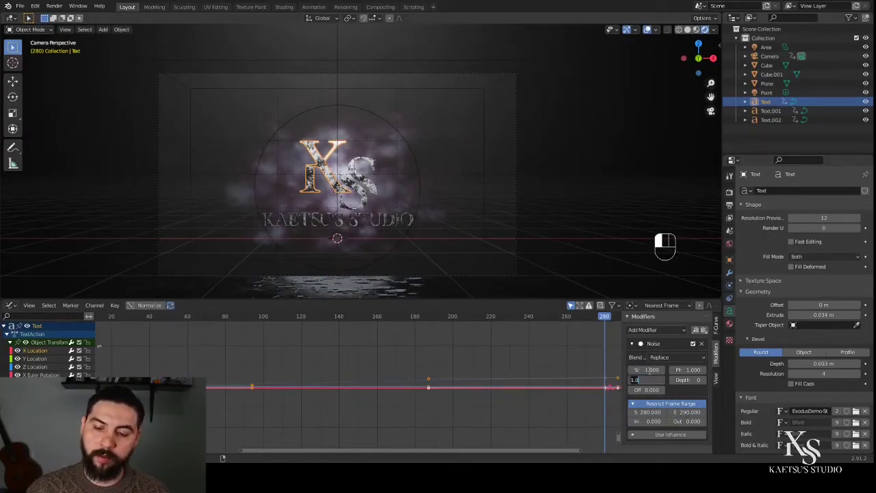
key("Return")
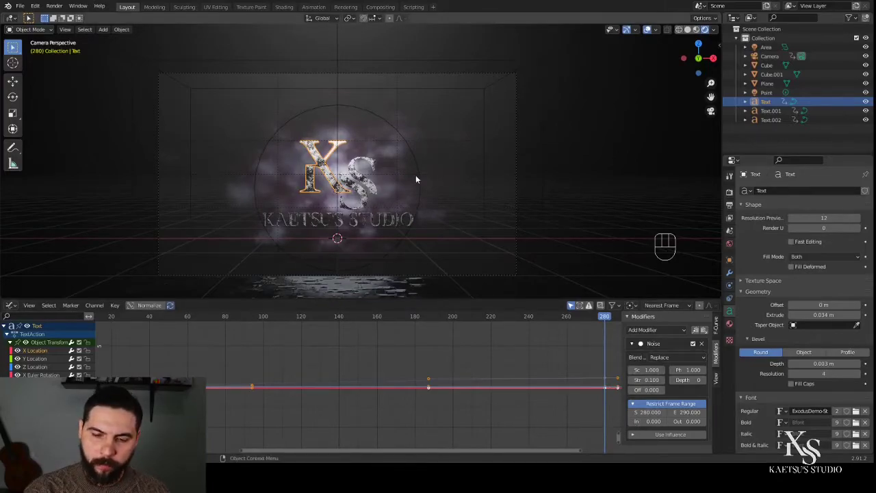
Step: Play back the end of the animation several times from before frame 280 to check the K text's shake
left_click_drag(605, 319, 518, 323)
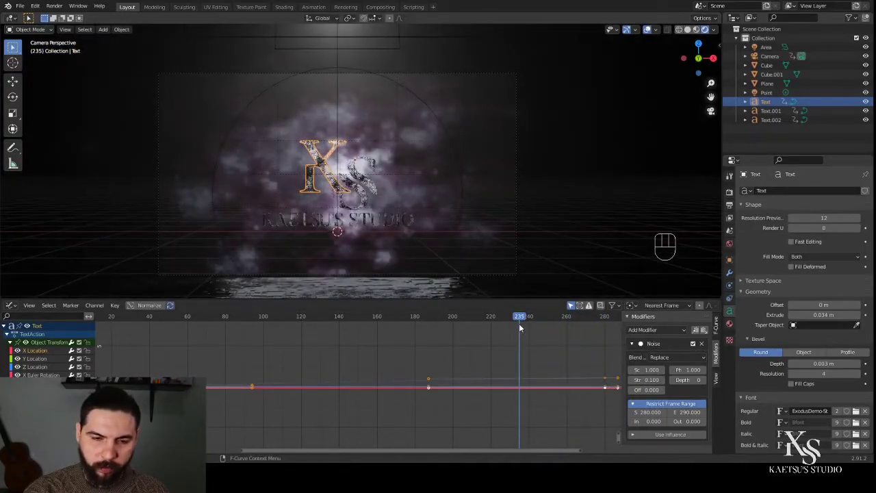
key("space")
key("space")
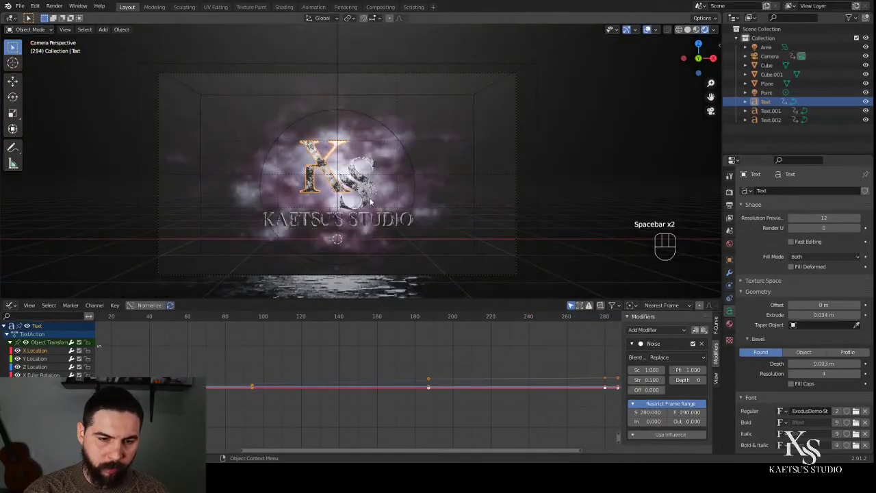
left_click(527, 319)
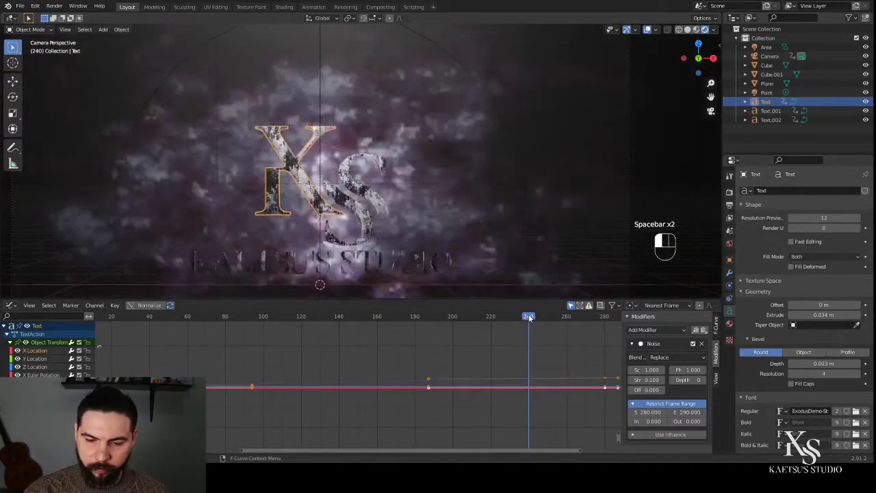
key("space")
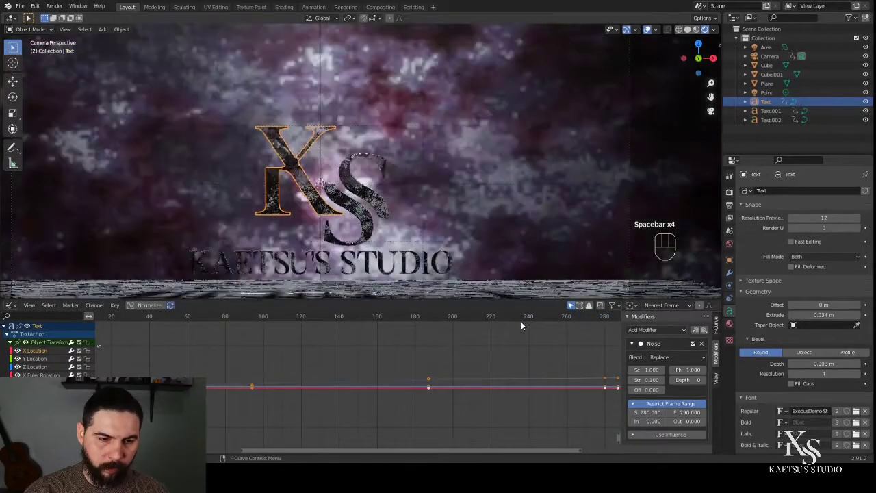
key("space")
left_click(575, 317)
key("space")
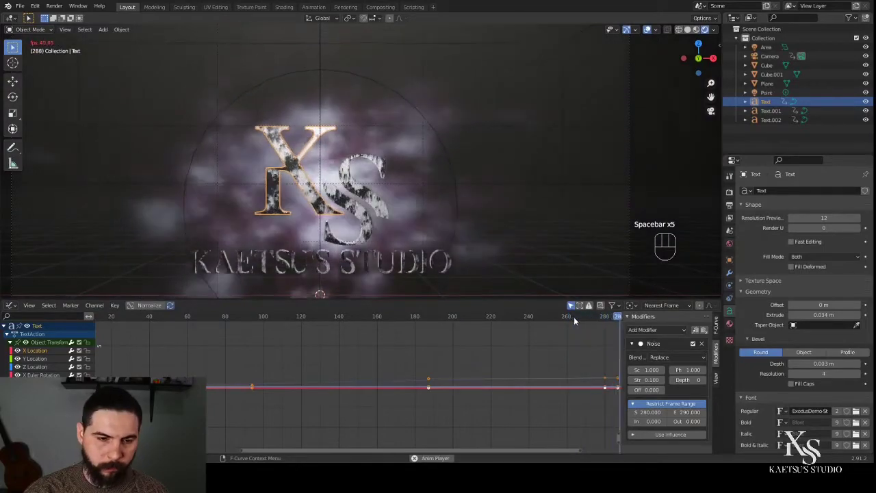
key("space")
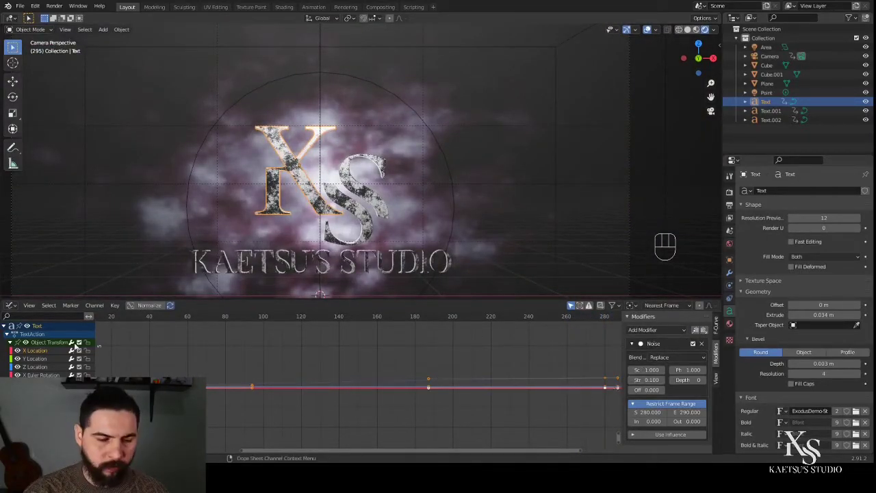
Step: Paste the Noise modifier onto the K text's Y Location curve and set its offset to 20
left_click(31, 359)
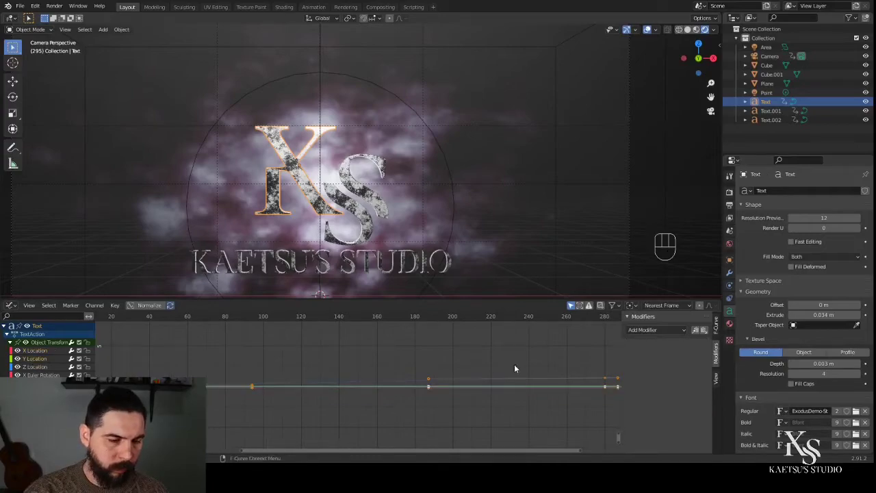
left_click(704, 330)
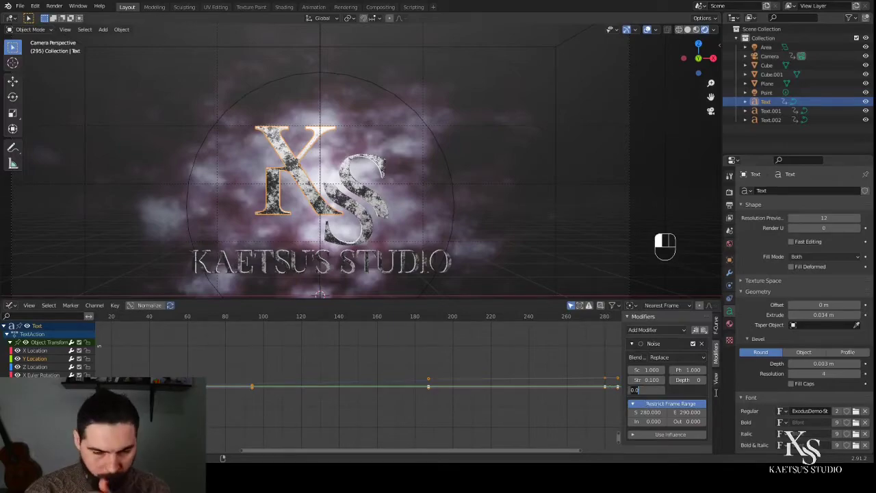
key("Return")
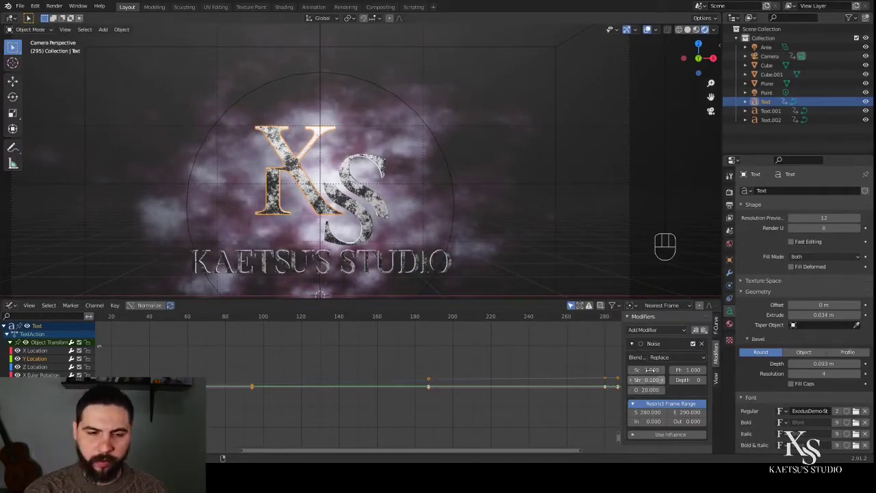
Step: Paste the Noise modifier onto the K text's Z Location curve and set its offset to 40
left_click(36, 368)
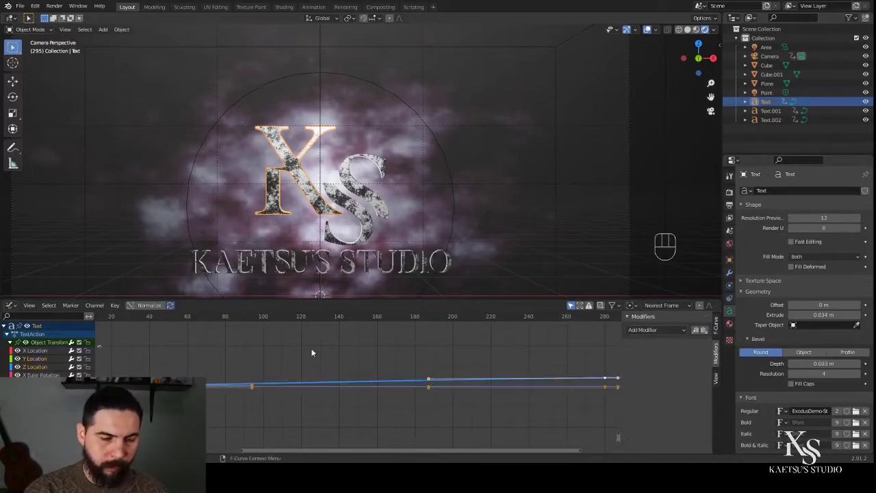
left_click(704, 331)
type("40")
key("Return")
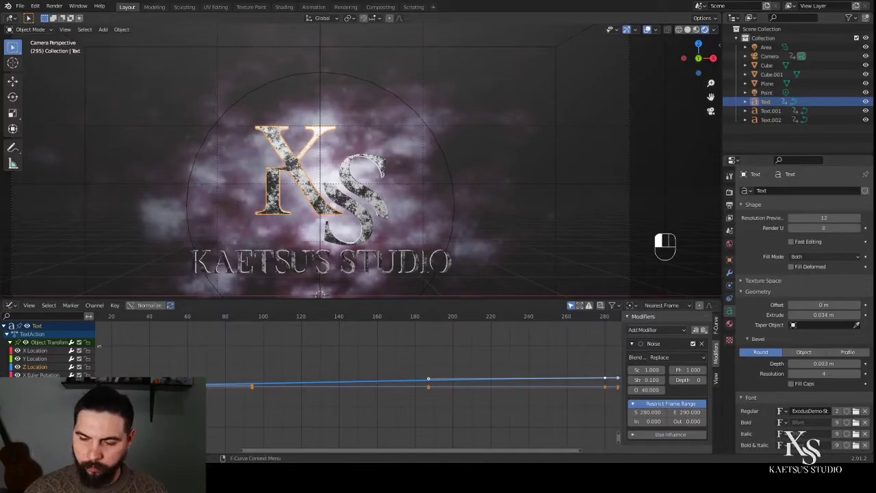
Step: Paste the Noise modifier onto the K text's X Euler Rotation curve and set its offset to 60
left_click(41, 375)
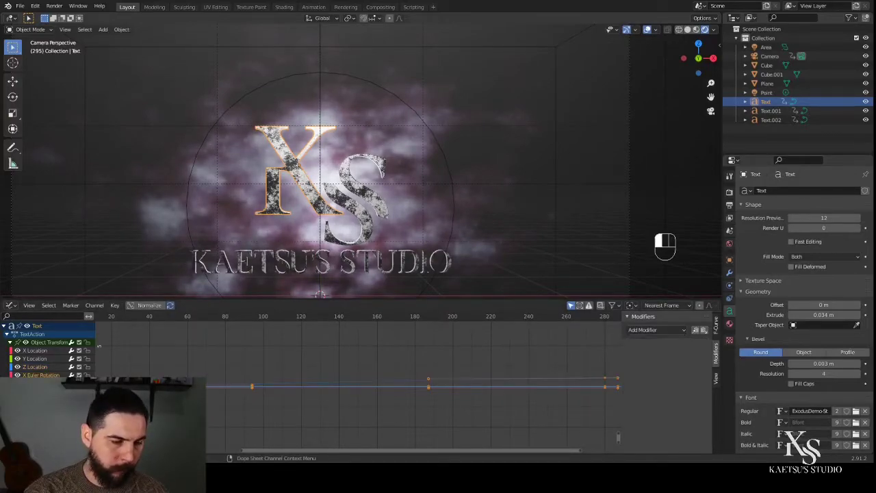
left_click(696, 331)
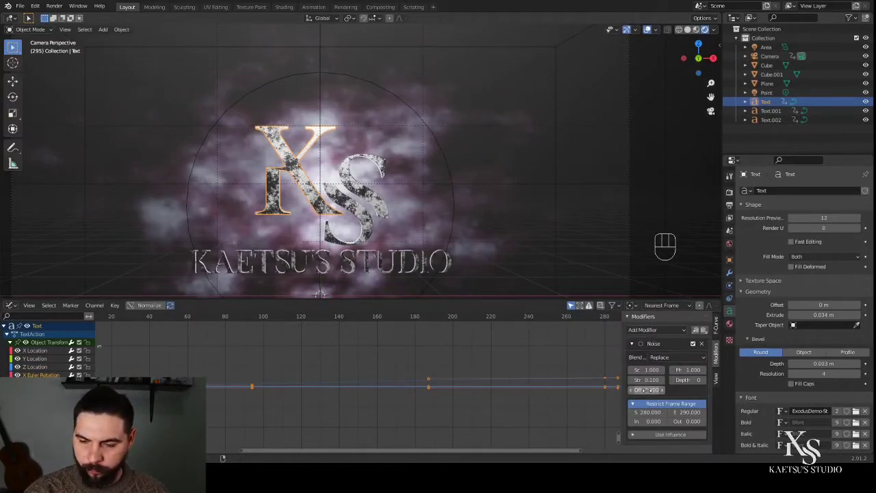
key("Return")
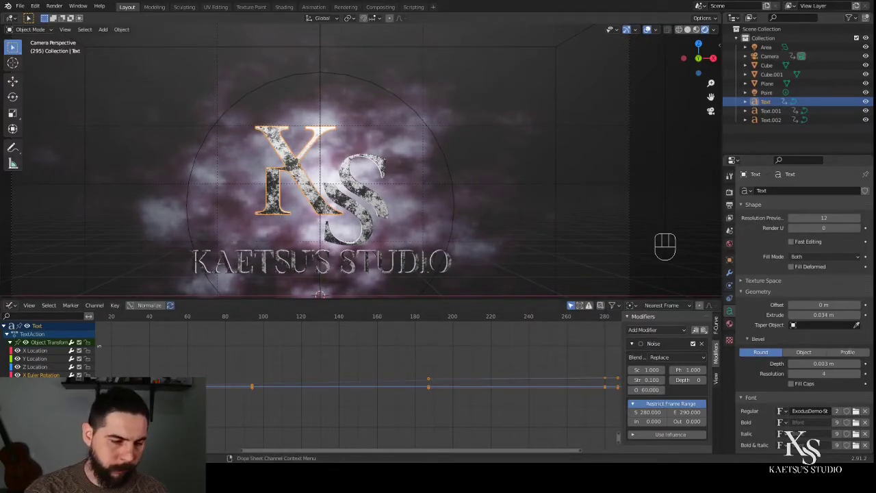
Step: Paste the Noise modifier onto the K text's Y Euler Rotation curve and set its offset to 80
left_click(41, 383)
left_click(703, 331)
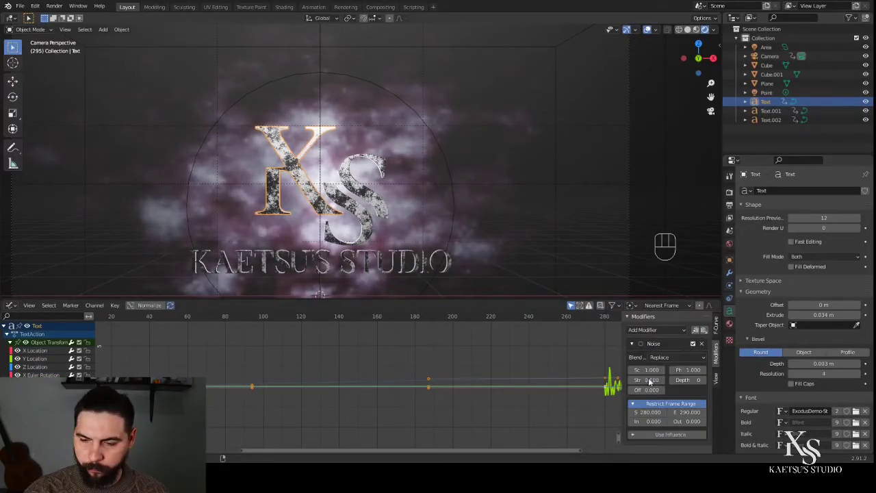
type("80")
key("Return")
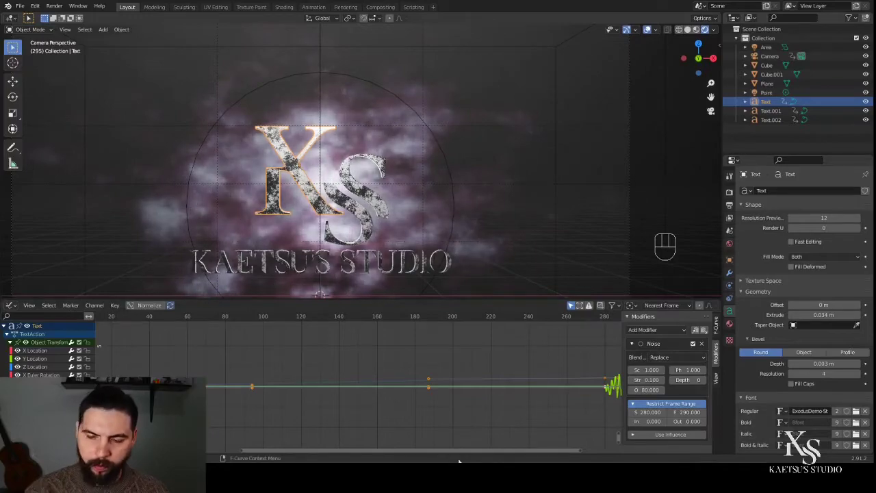
Step: Paste the Noise modifier onto the K text's Z Euler Rotation curve and set its offset to 100
left_click(41, 392)
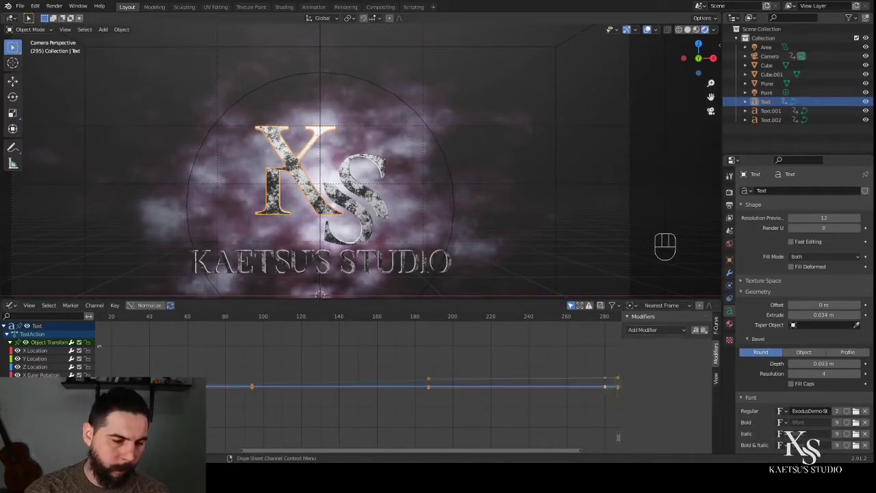
left_click(703, 330)
left_click(646, 389)
type("100")
Step: Play back the animation from about frame 250 to check the K text's combined location and rotation shake
left_click(548, 318)
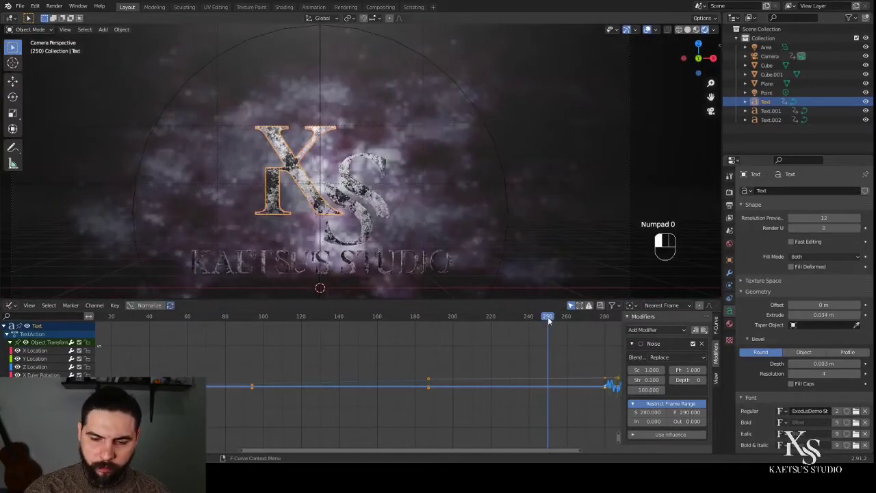
key("space")
key("space")
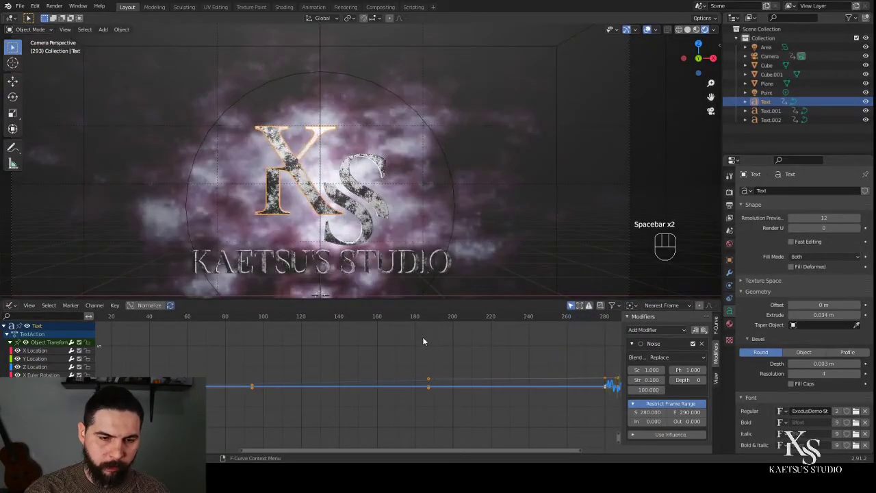
left_click(553, 318)
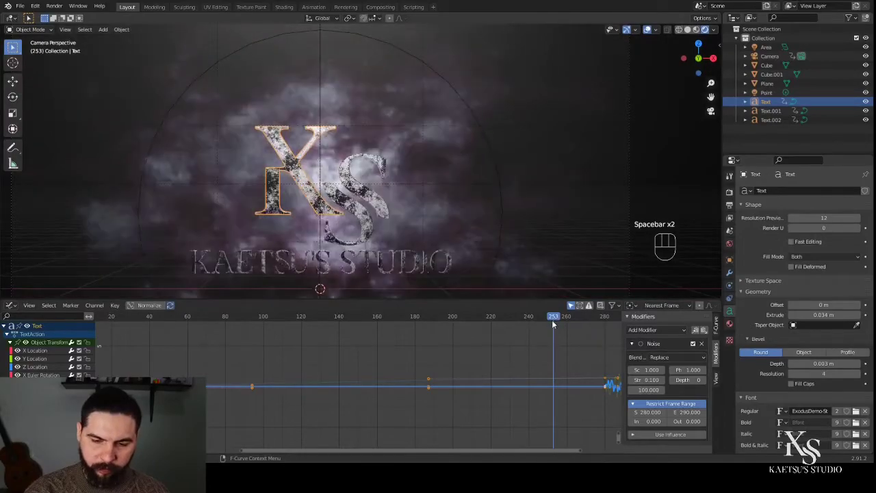
key("space")
key("space")
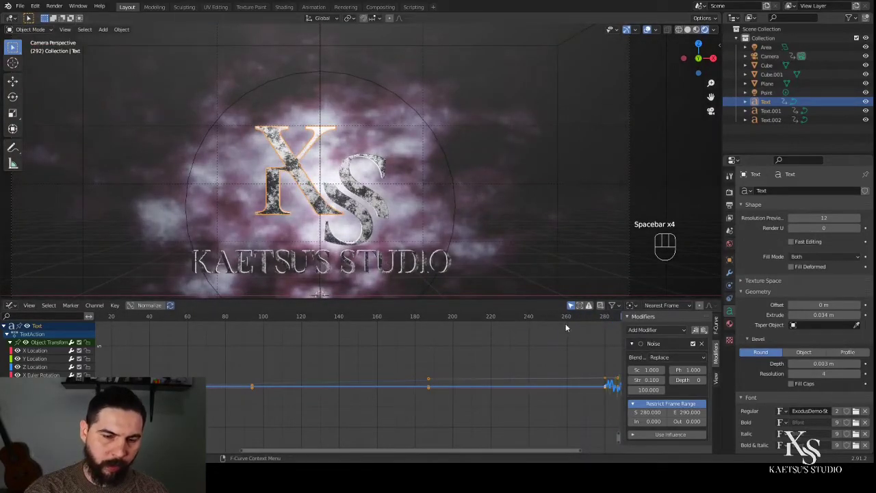
key("space")
key("space")
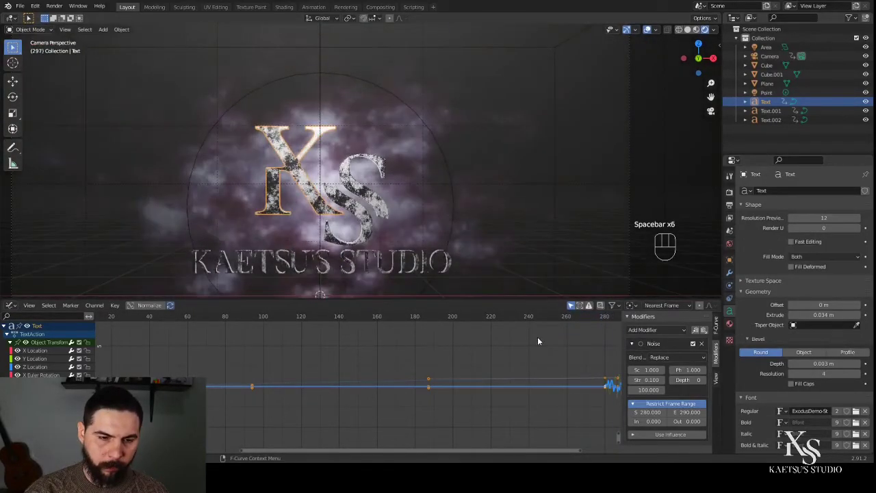
Step: Paste the Noise modifier onto the S text's X Location curve and insert a location and rotation keyframe on frame 297
left_click(370, 203)
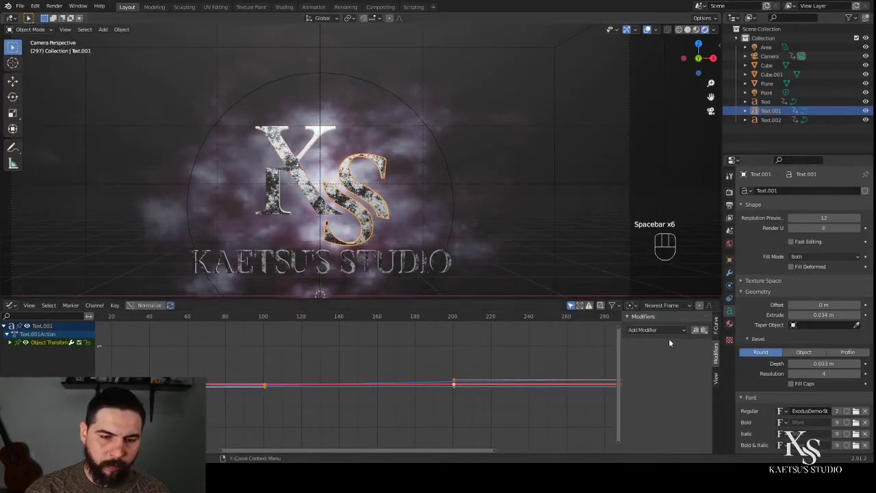
left_click(703, 329)
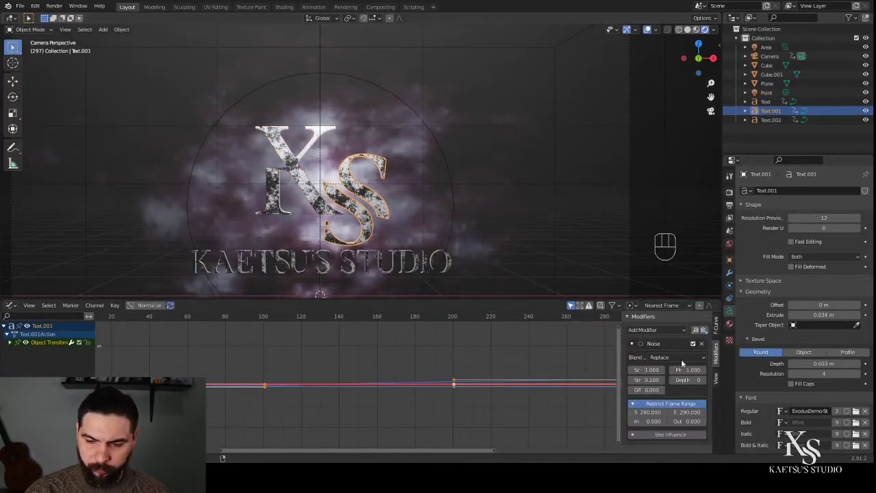
left_click(10, 342)
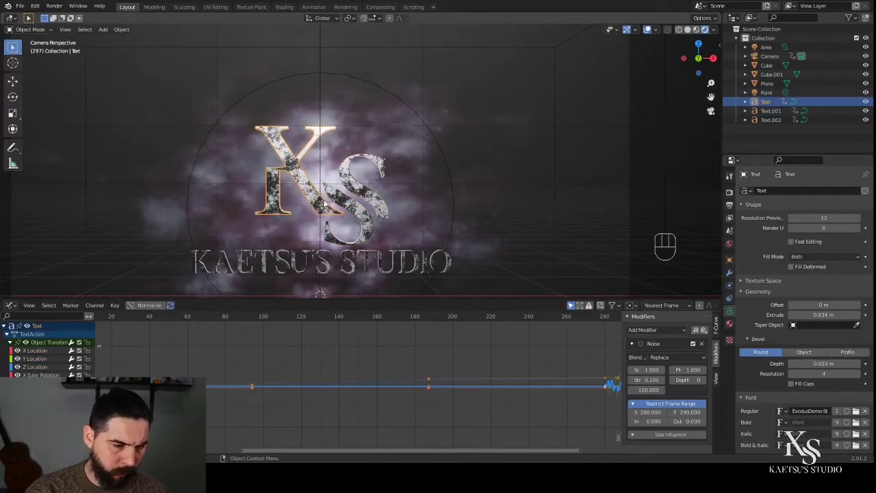
key("i")
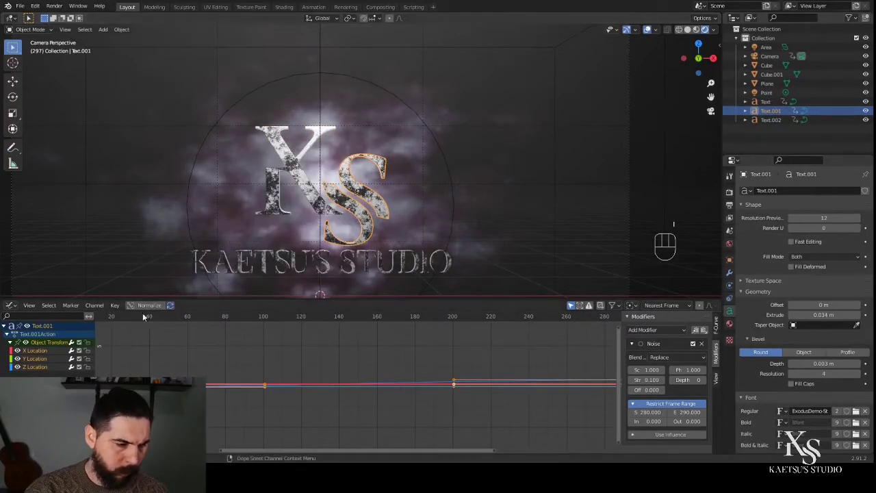
key("i")
left_click(321, 208)
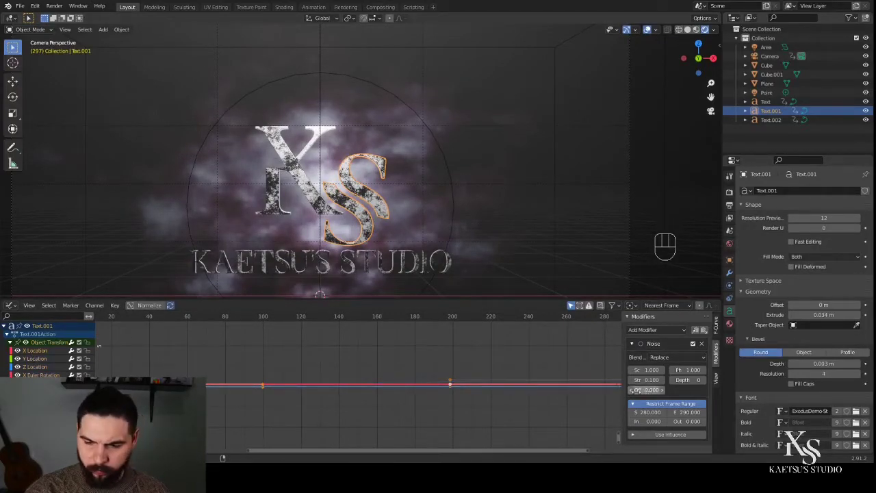
Step: Paste the Noise modifier onto the S text's Y Location curve and set its offset to 20
left_click(36, 359)
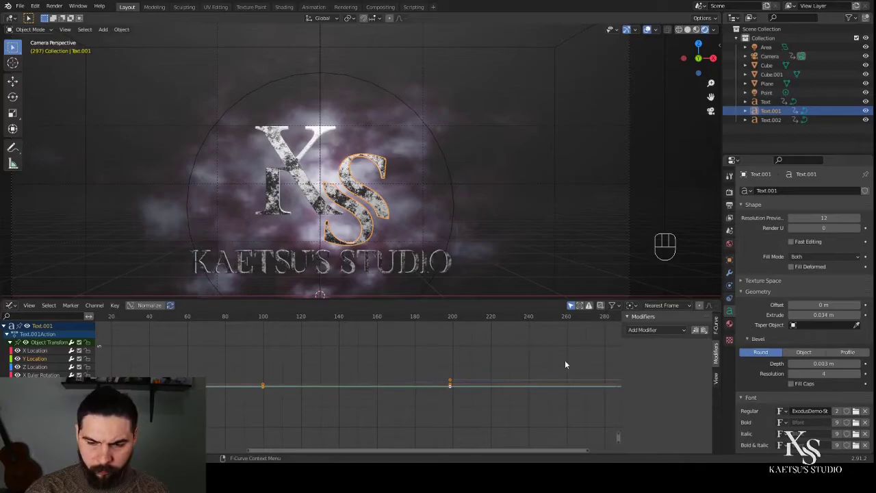
left_click(36, 350)
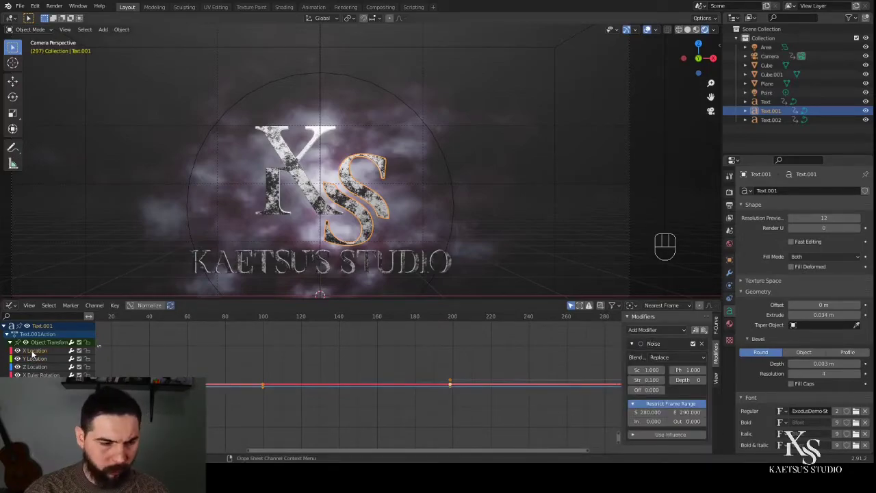
left_click(53, 360)
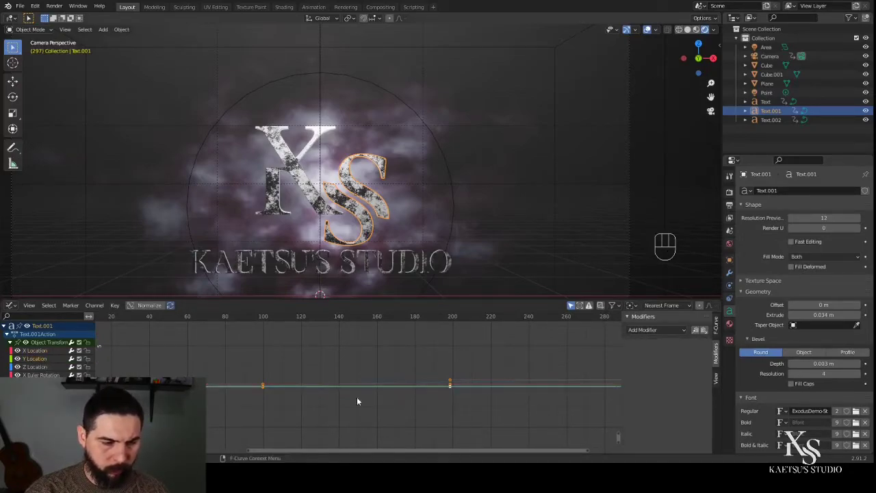
left_click(704, 331)
type("20")
key("Return")
Step: Paste the Noise modifier onto the S text's Z Location curve and set its offset to 40
left_click(37, 368)
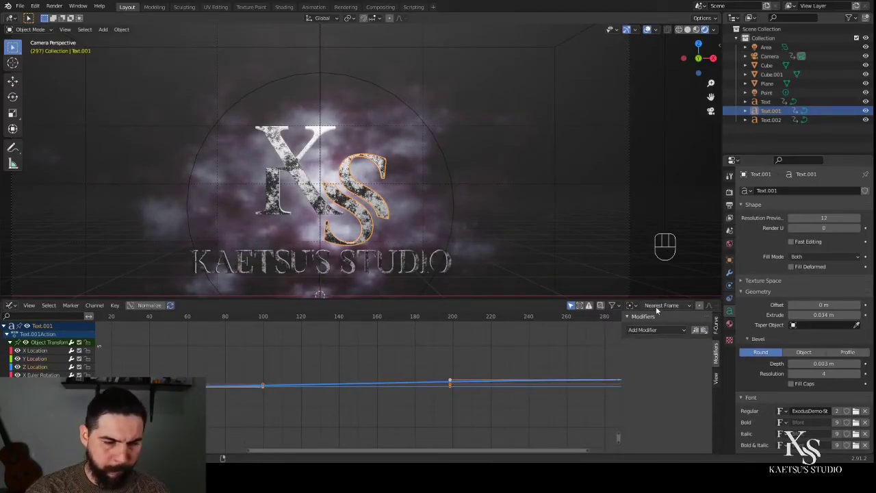
left_click(704, 331)
type("40")
key("Return")
Step: Paste the Noise modifier onto the S text's X Euler Rotation curve and set its offset to 60
left_click(40, 375)
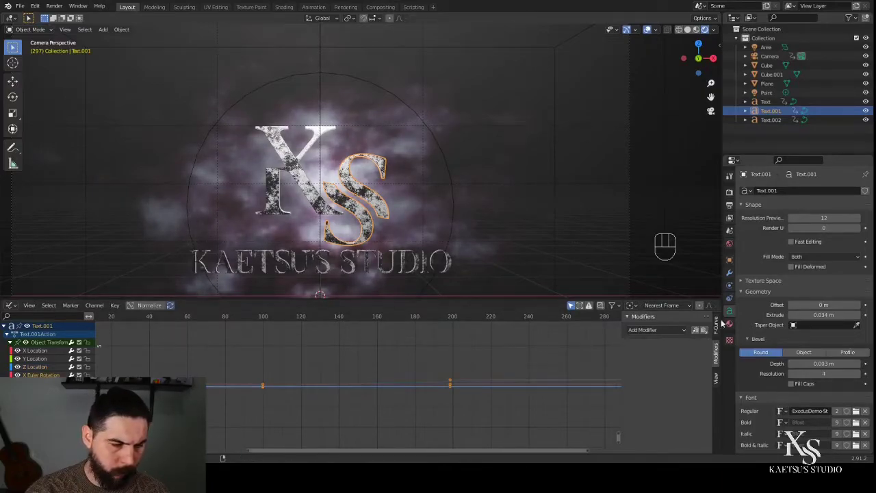
left_click(700, 333)
left_click(704, 329)
left_click(45, 367)
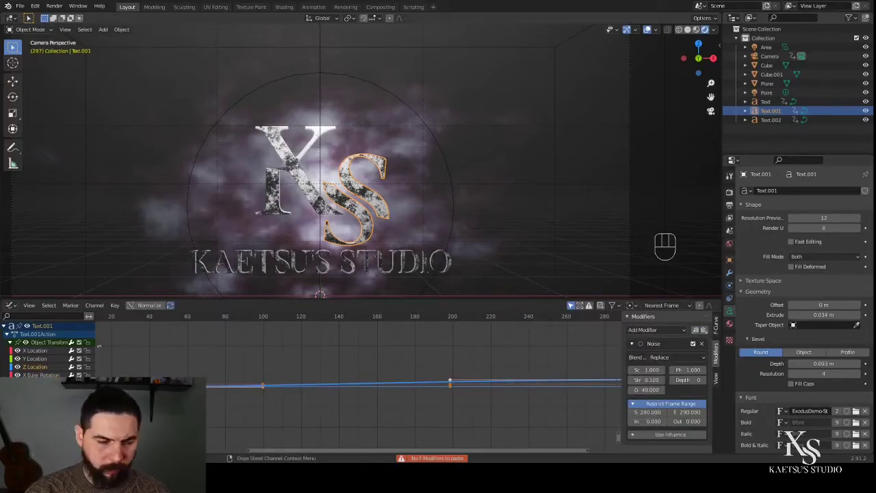
left_click(618, 436)
left_click(704, 330)
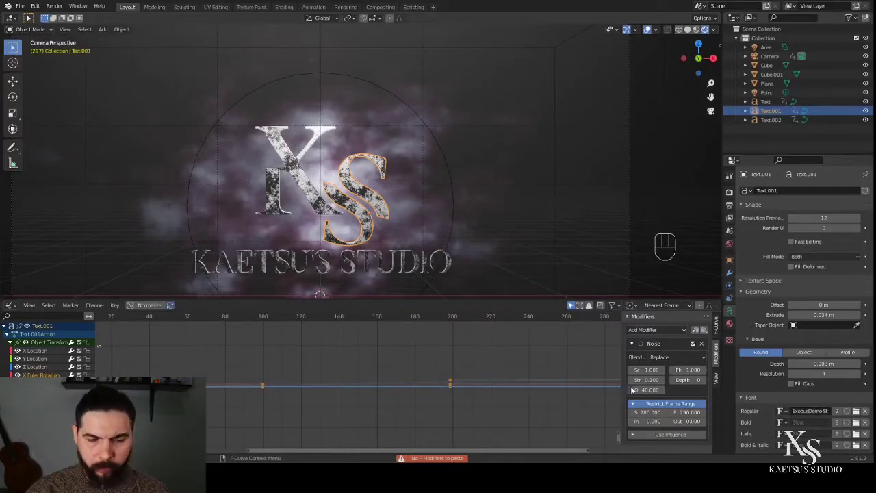
key("Return")
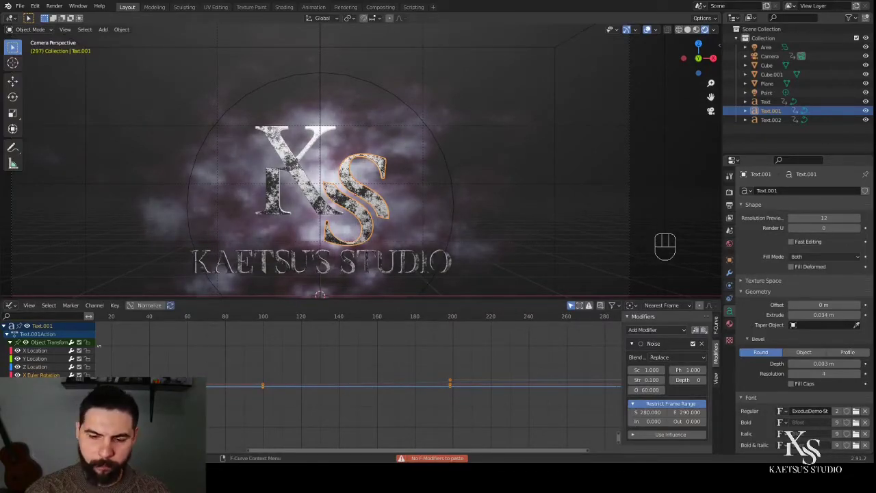
Step: Paste the Noise modifier onto the S text's Y Euler Rotation curve and set its offset to 80
left_click(432, 386)
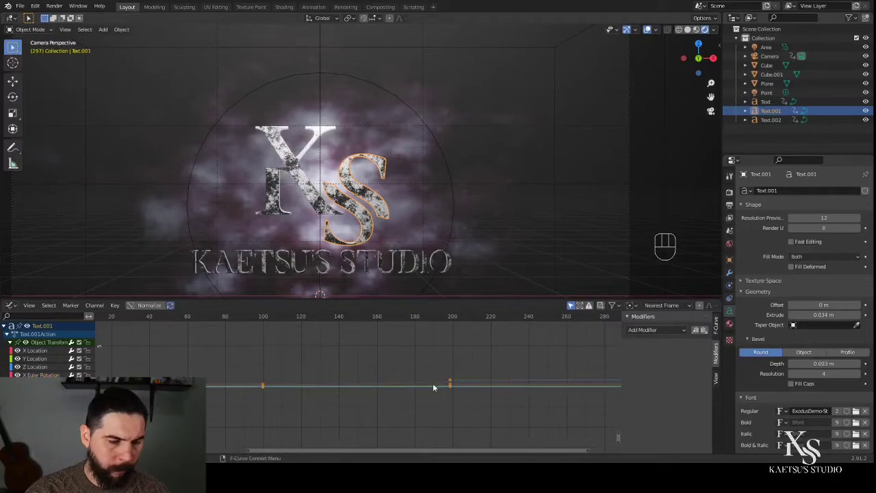
left_click(703, 331)
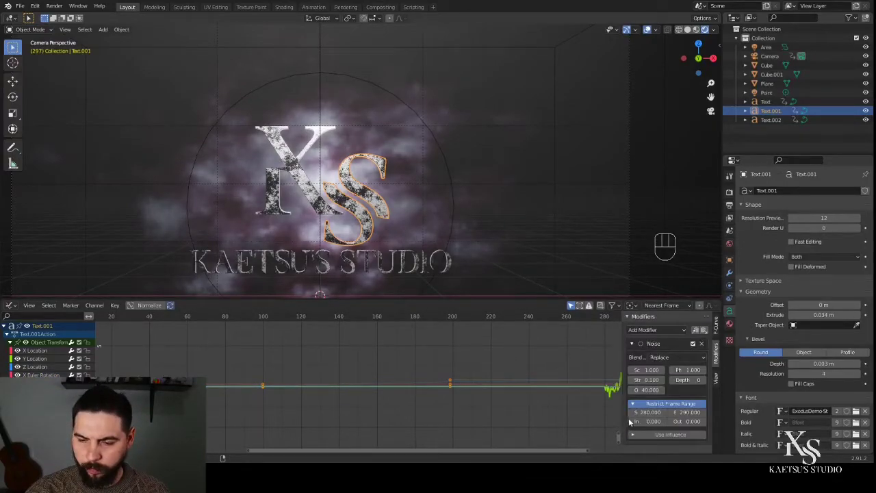
key("Return")
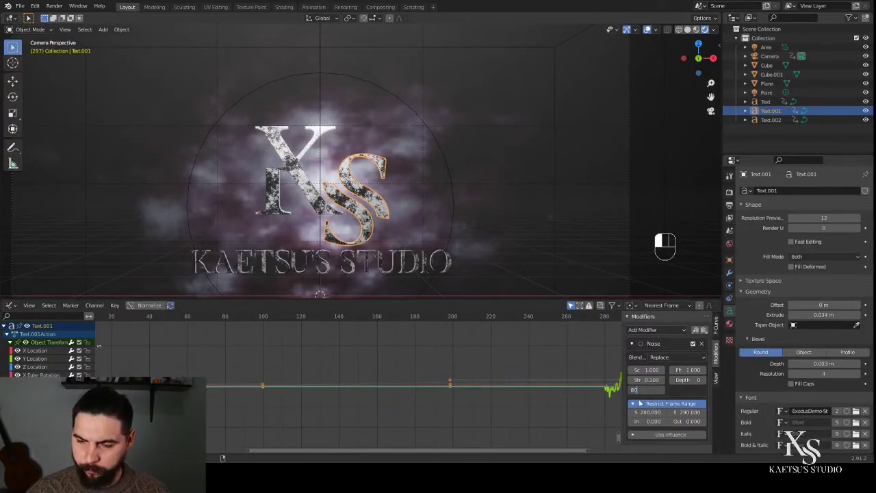
Step: Paste the Noise modifier onto the S text's Z Euler Rotation curve and set its offset to 100
left_click(36, 367)
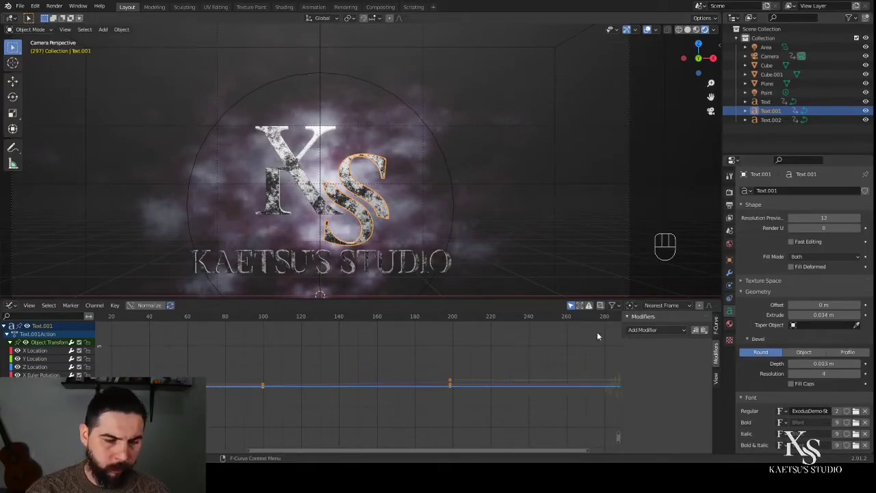
left_click(704, 330)
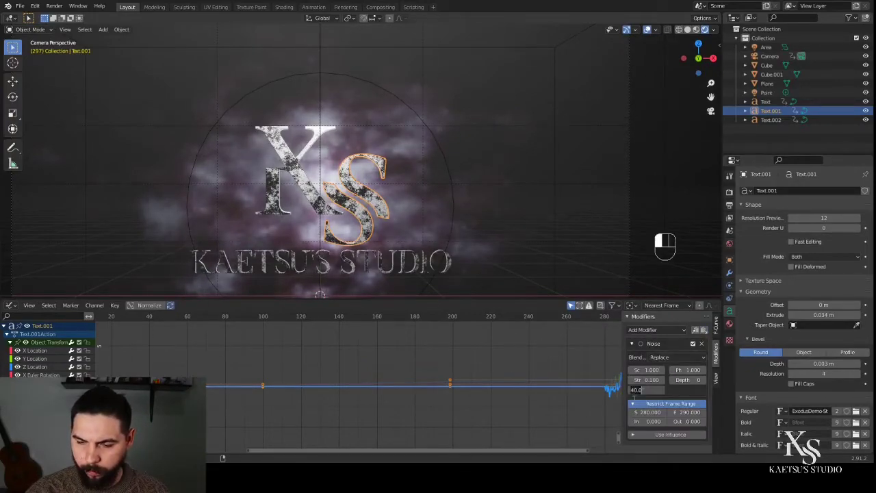
type("100")
key("Return")
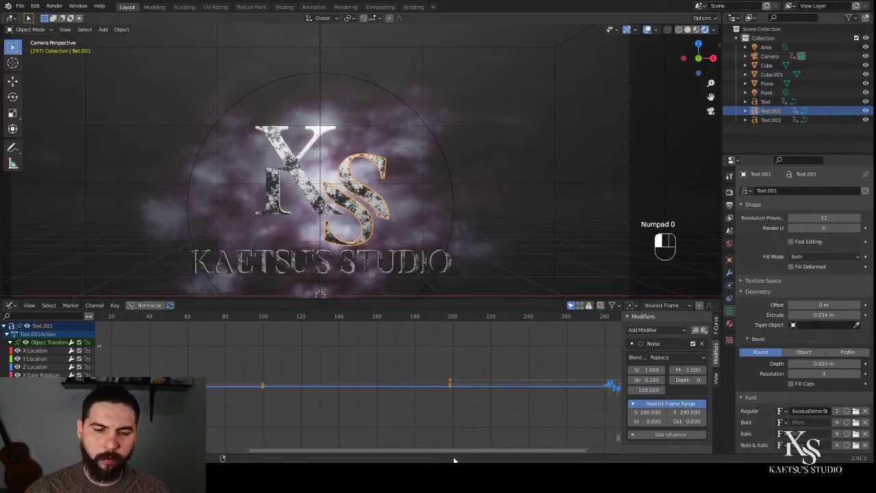
Step: Insert a location and rotation keyframe on the KAETSU'S STUDIO text at frame 297 and paste the Noise modifier onto its X Location curve
left_click(326, 270)
key("i")
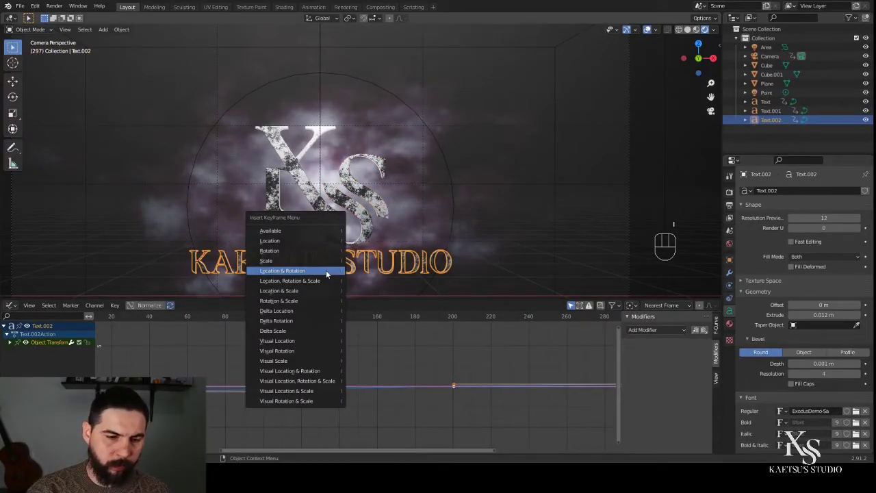
left_click(326, 270)
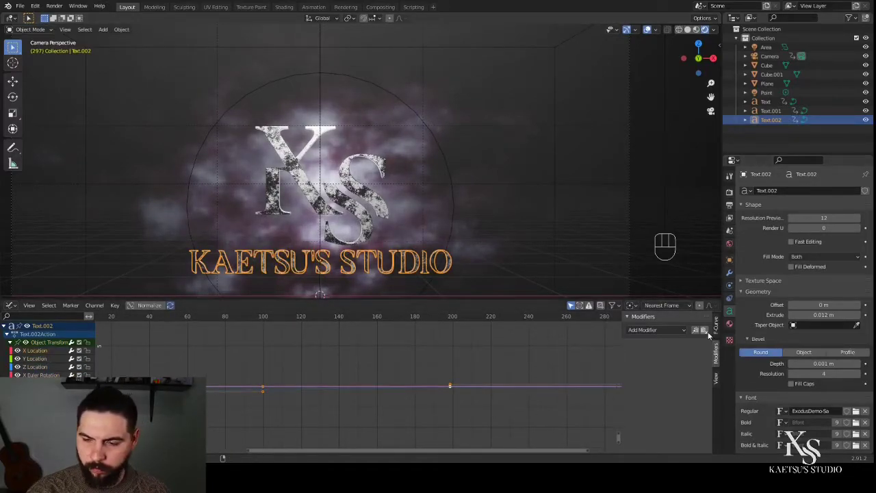
left_click(655, 330)
left_click(682, 361)
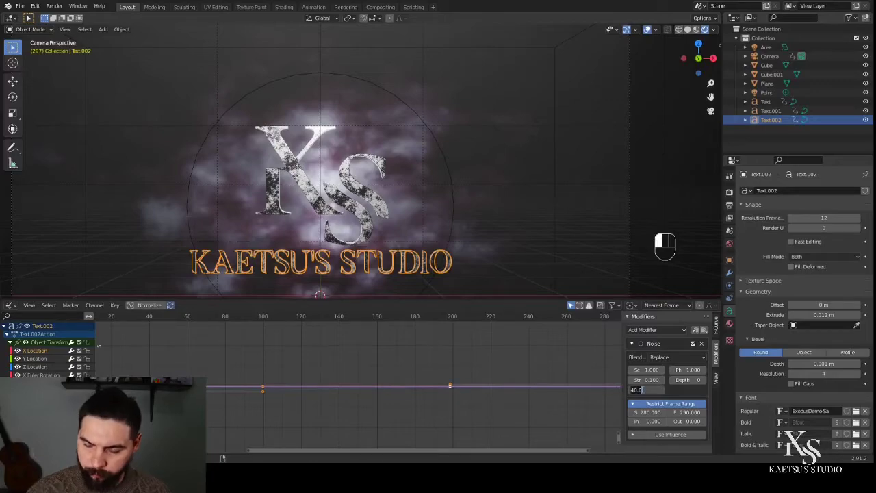
key("Escape")
Step: Paste the Noise modifier onto the KAETSU'S STUDIO text's Y Location curve and set its offset to 20
left_click(29, 357)
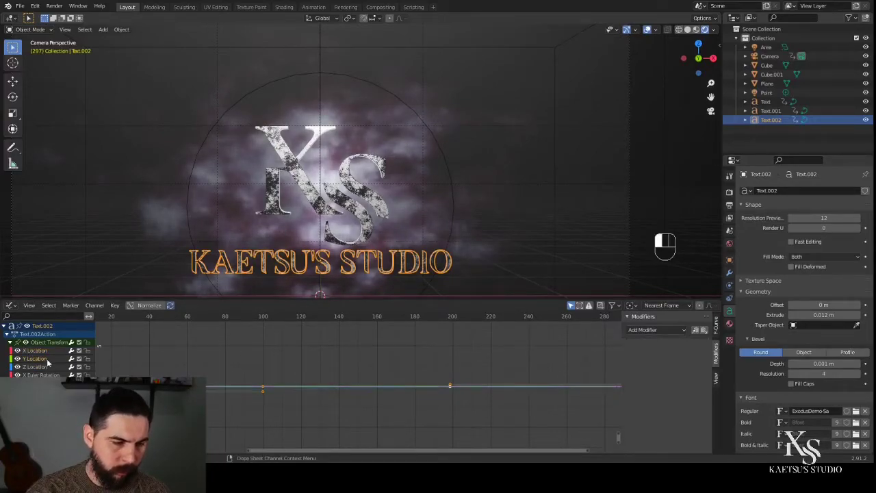
left_click(702, 330)
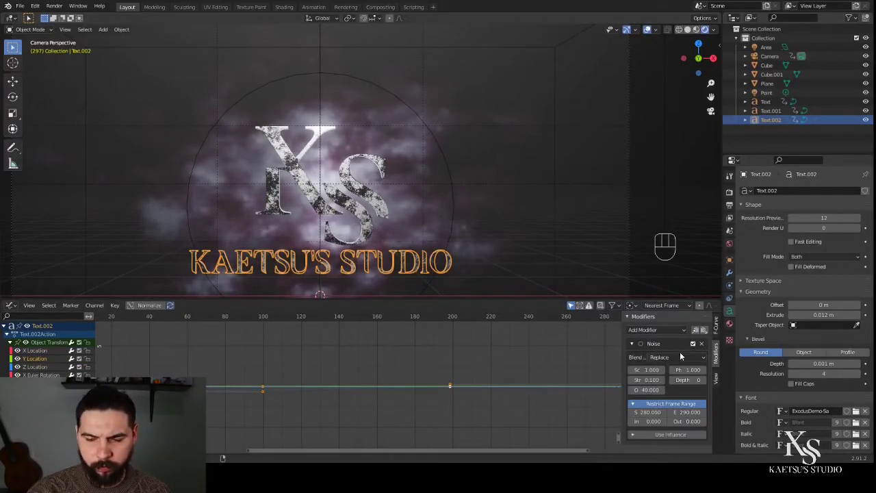
type("20")
key("Return")
Step: Paste the Noise modifier onto the KAETSU'S STUDIO text's Z Location curve with an offset of 40
left_click(34, 367)
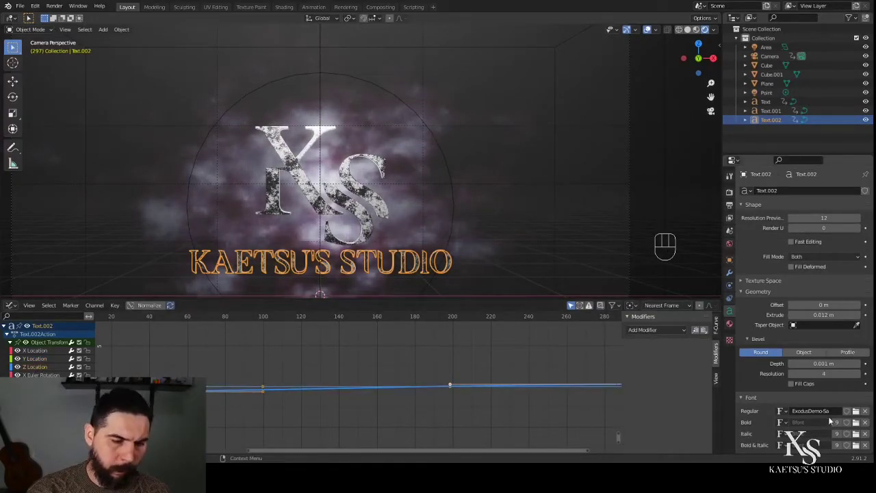
left_click(705, 331)
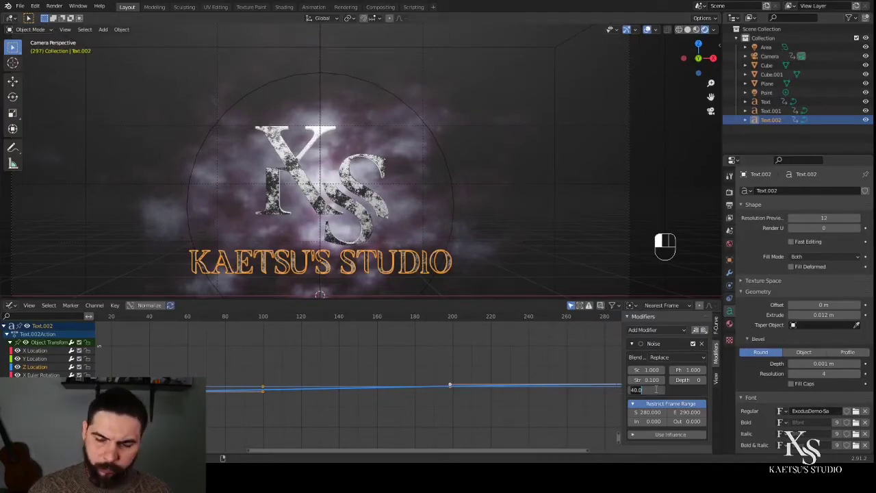
key("Return")
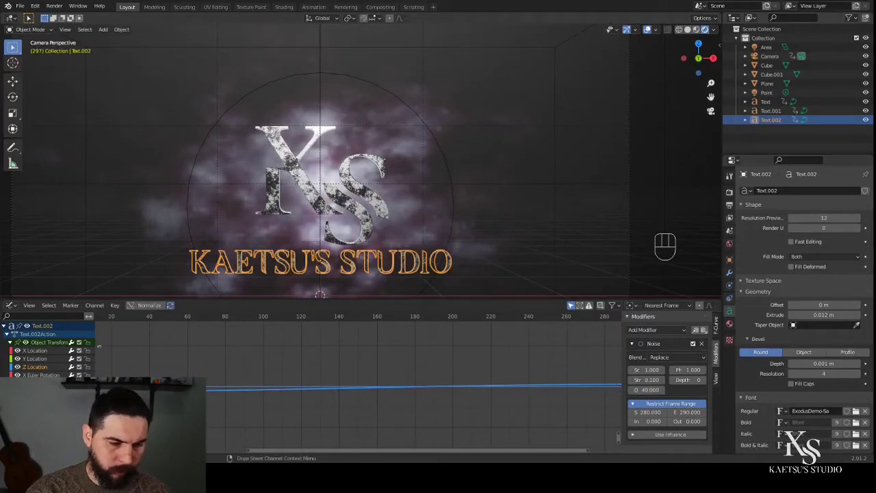
Step: Paste the Noise modifier onto the KAETSU'S STUDIO text's X Euler Rotation curve and adjust its offset
left_click(42, 376)
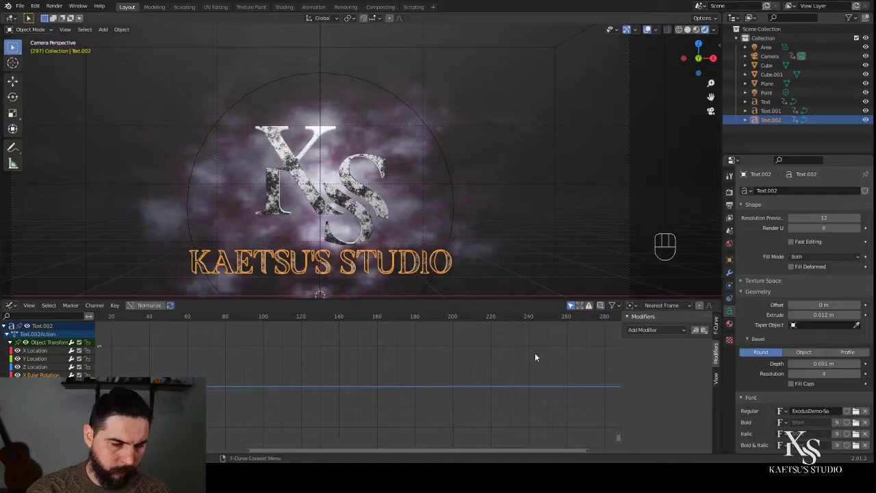
left_click(704, 331)
key("Return")
Step: Paste the Noise modifier onto the KAETSU'S STUDIO text's Y Euler Rotation curve and set its offset to 80
left_click(559, 396)
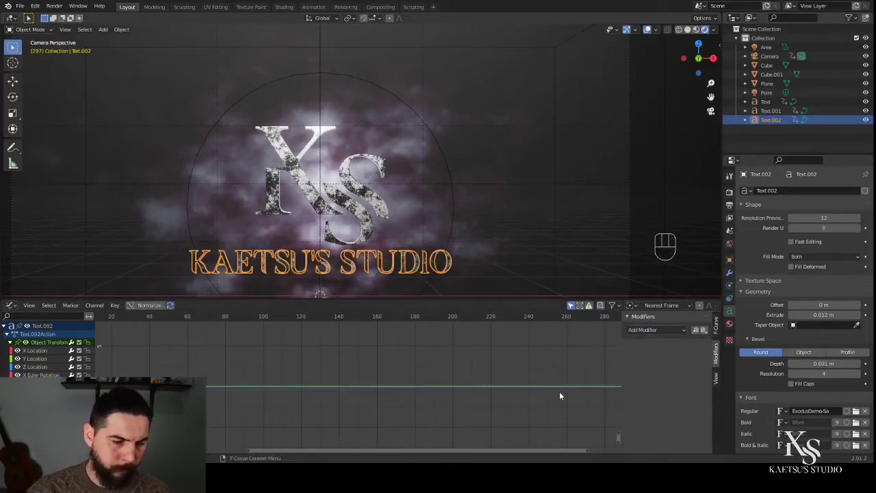
left_click(704, 332)
type("80")
key("Return")
Step: Paste the Noise modifier onto the KAETSU'S STUDIO text's Z Euler Rotation curve, set its offset to 100, and play back the animation
left_click(42, 392)
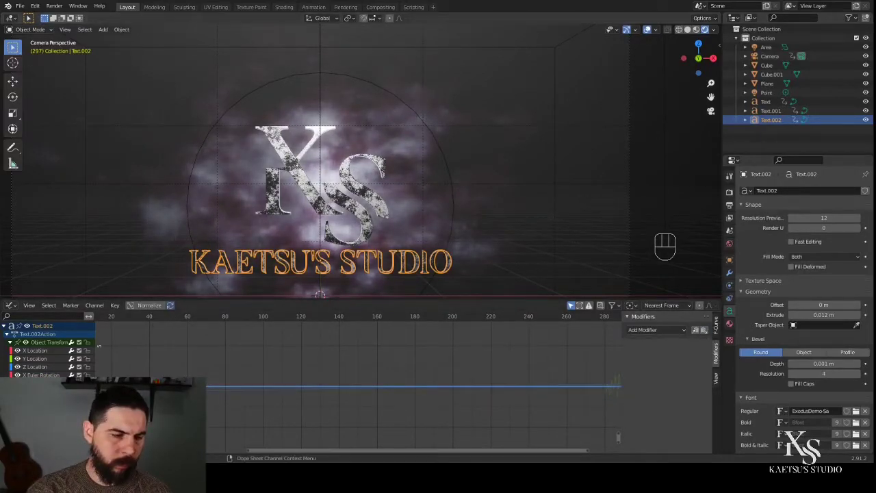
left_click(703, 332)
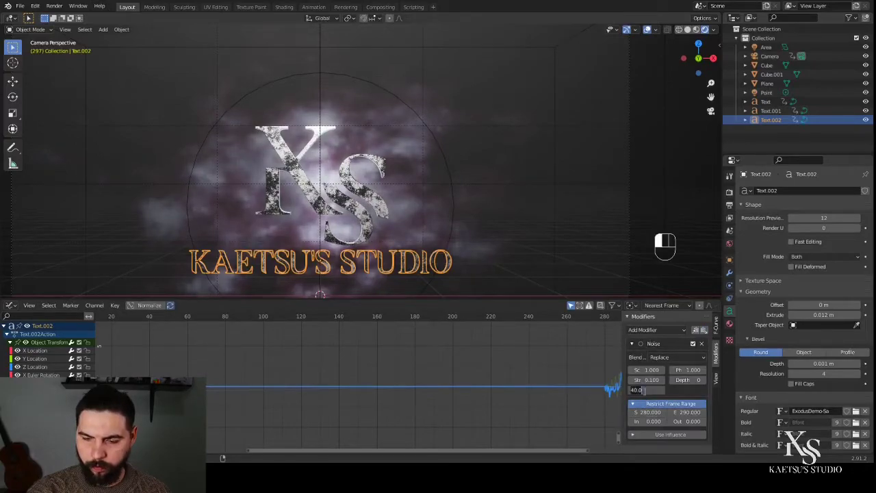
key("Return")
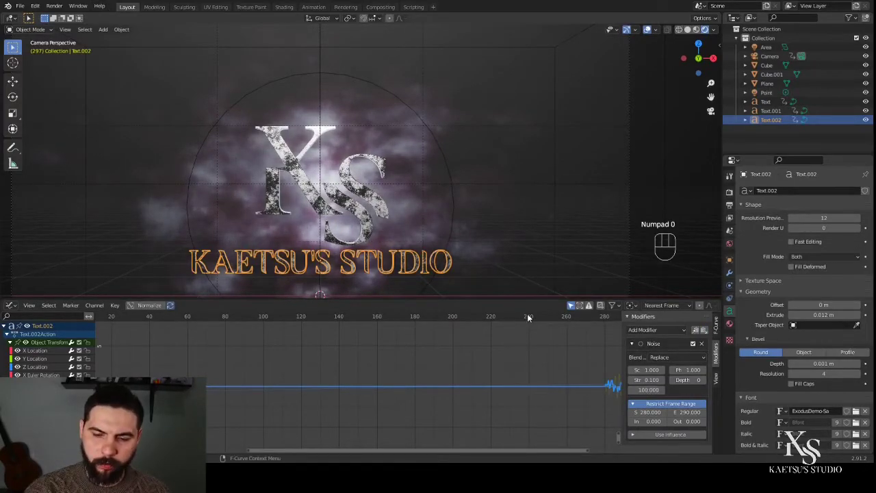
key("space")
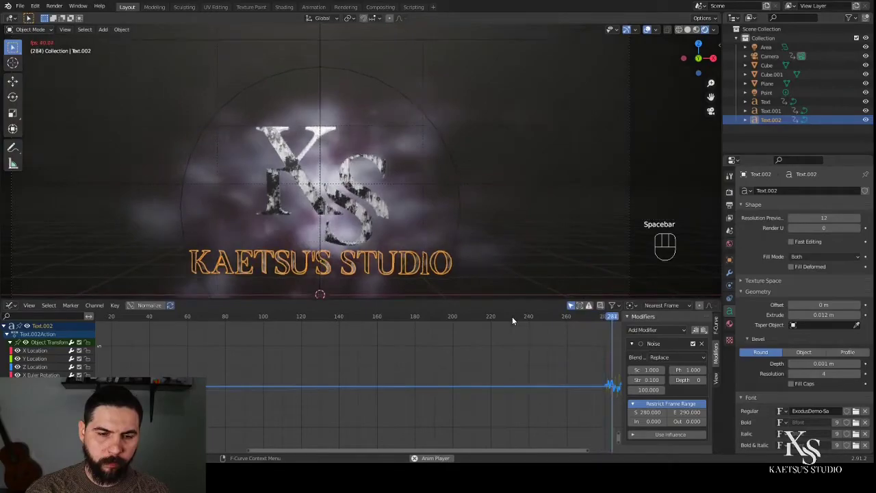
key("space")
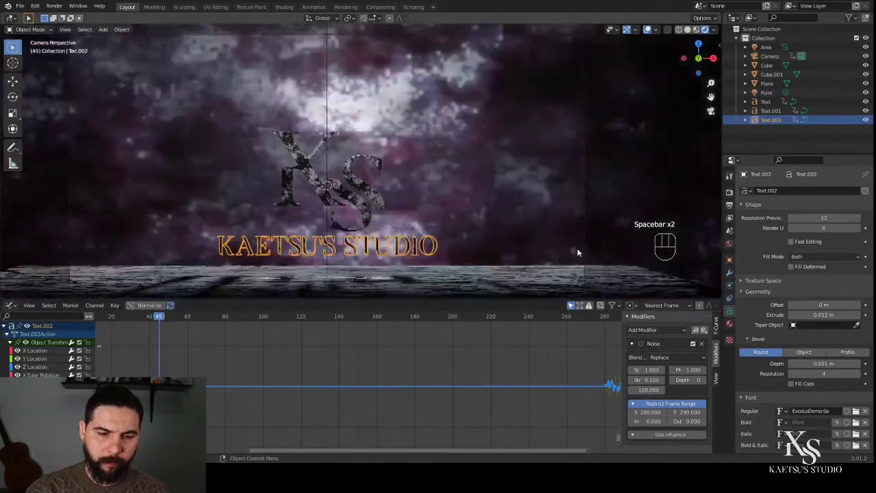
Step: Hide the Graph Editor's modifier sidebar and change that editor to the Timeline
key("n")
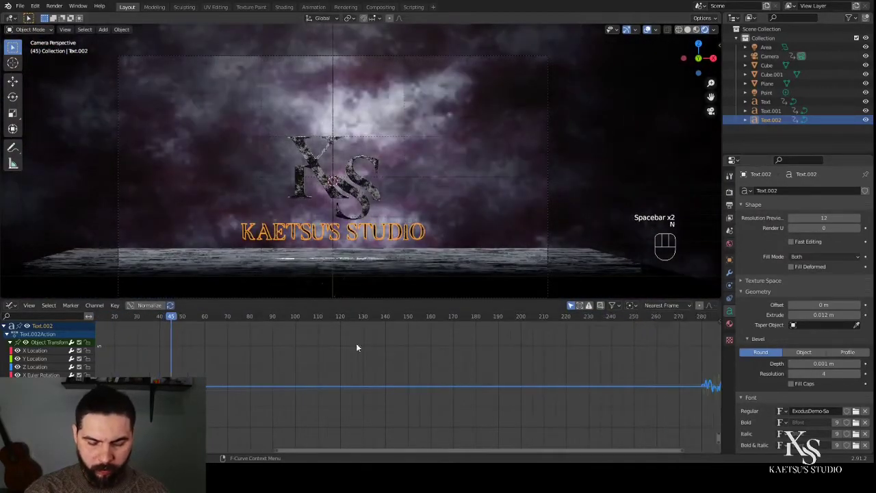
left_click(10, 306)
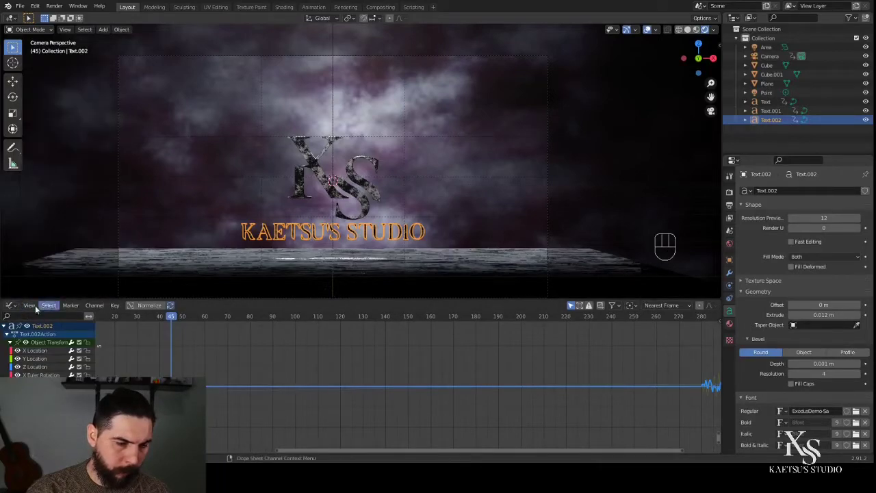
left_click(10, 305)
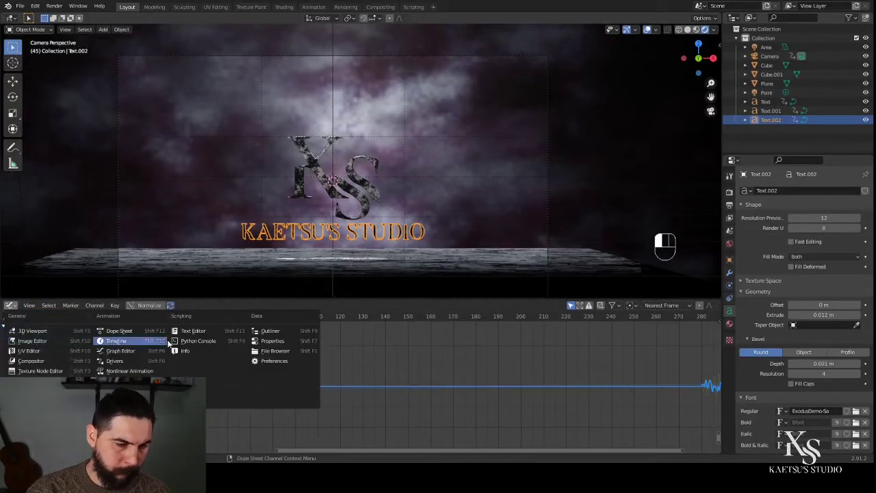
left_click(128, 340)
Step: Play the whole animation from frame 1 to check the shake on all three texts, and return to frame 1
scroll(402, 286, "down", 1)
left_click_drag(209, 330, 134, 327)
key("space")
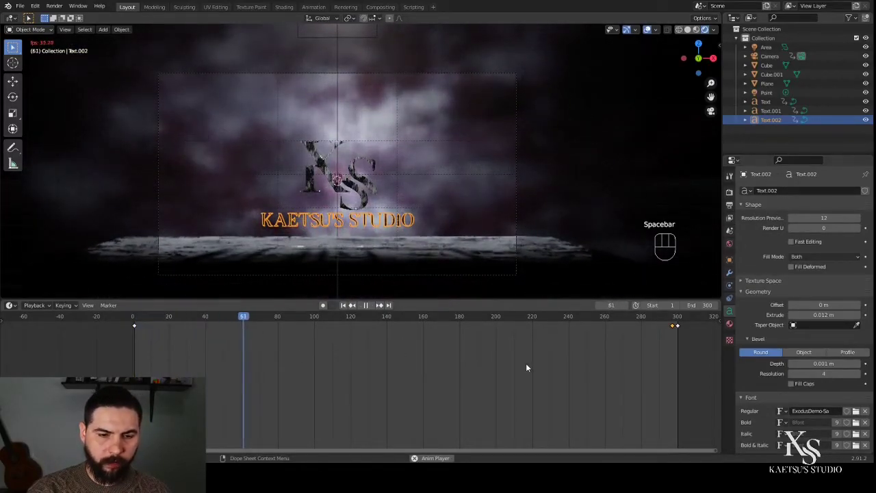
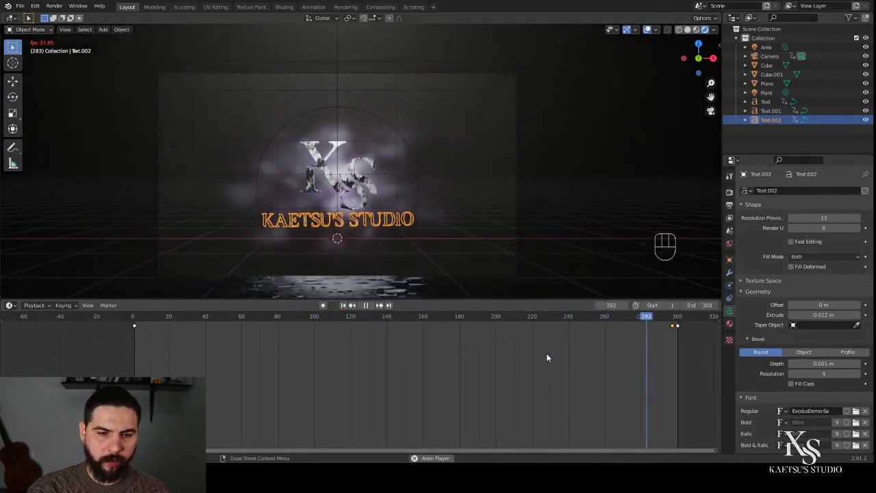
key("space")
left_click_drag(616, 322, 134, 329)
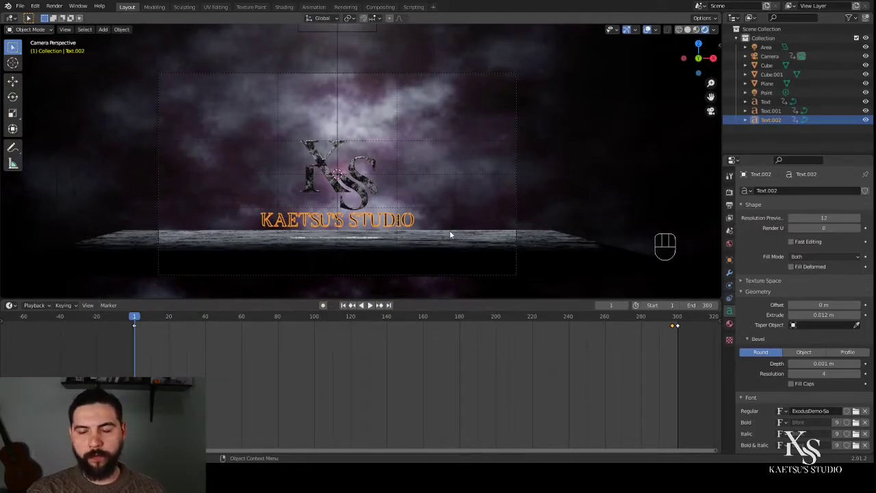
Step: Select the K text in solid viewport shading and examine its shape, geometry, font and paragraph settings
left_click(764, 103)
left_click(687, 30)
mouse_move(446, 186)
middle_mouse_down()
mouse_move(392, 205)
mouse_move(446, 181)
middle_mouse_up()
scroll(391, 186, "up", 7)
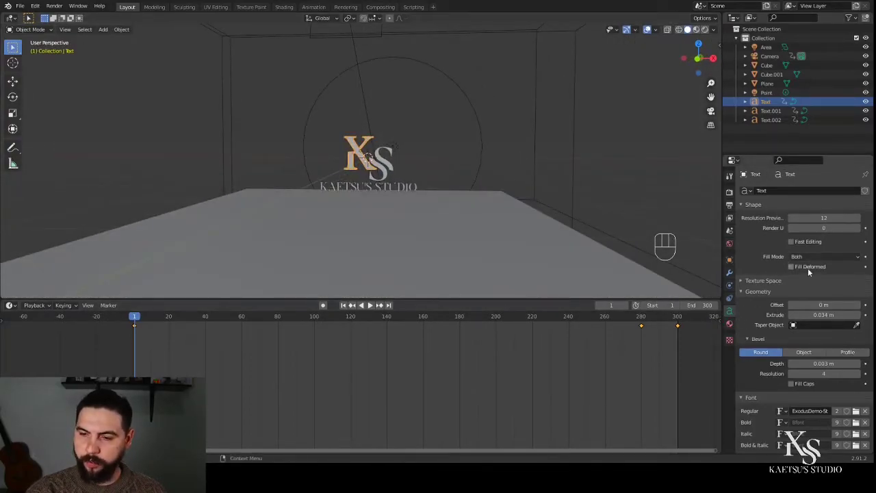
scroll(782, 304, "down", 5)
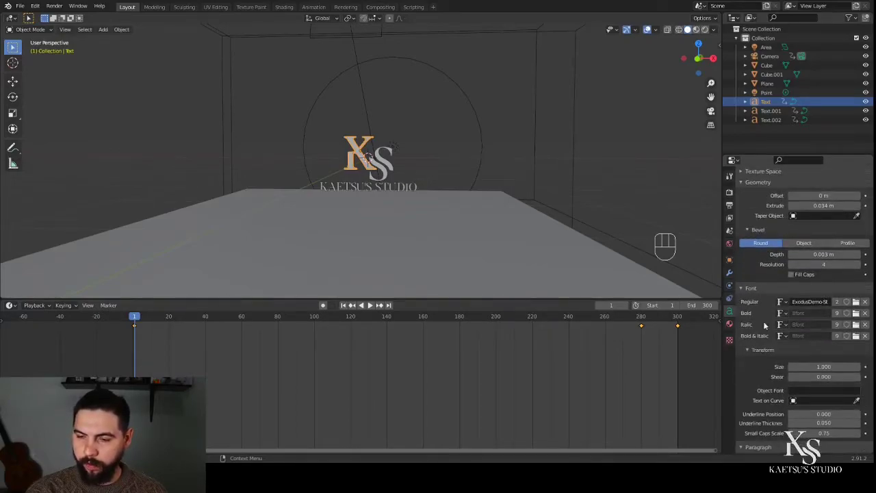
scroll(782, 365, "down", 6)
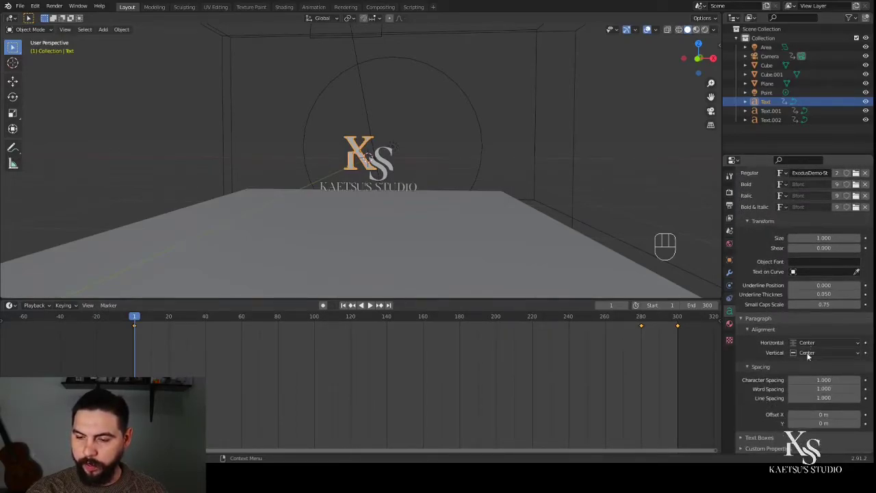
scroll(816, 329, "up", 10)
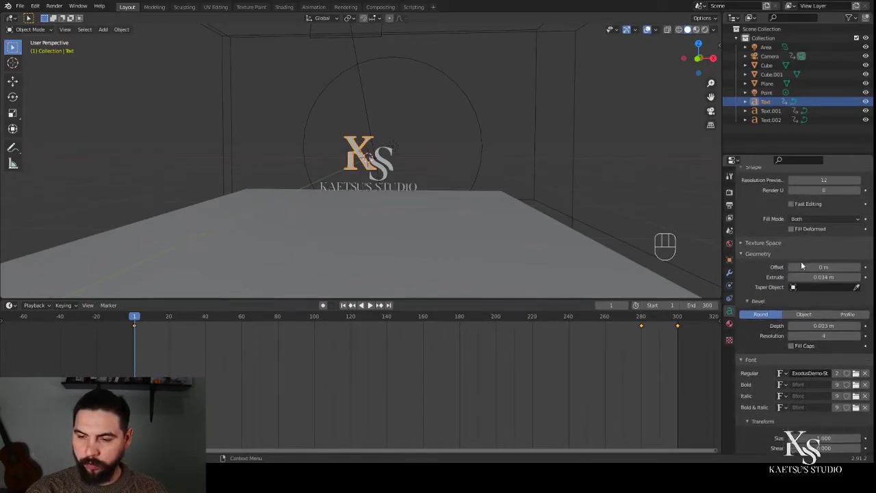
Step: Review the K text's geometry and font settings, and inspect the S and KAETSU'S STUDIO texts in the scene
scroll(802, 273, "down", 2)
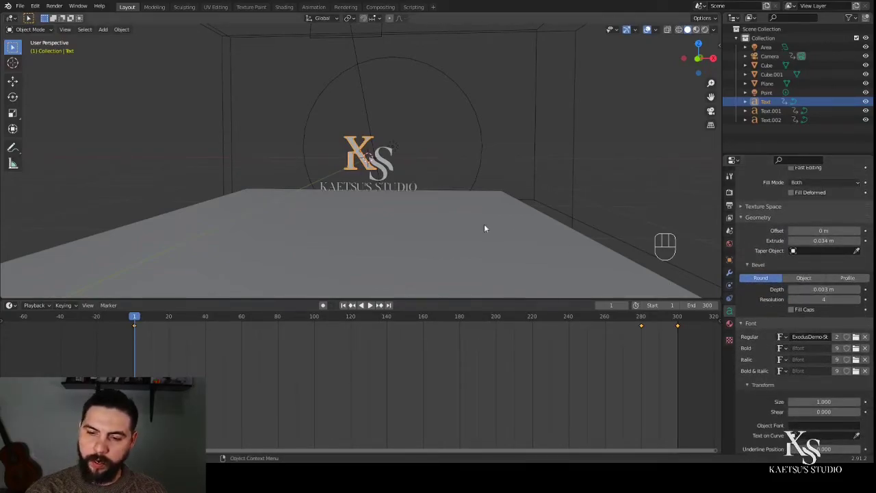
scroll(426, 197, "up", 2)
left_click(393, 181)
left_click(385, 203)
middle_click_drag(460, 200, 330, 191)
scroll(437, 201, "down", 4)
Step: Go to frame 300, select the camera and view the scene through it
left_click(678, 322)
key("space")
scroll(321, 183, "up", 9)
left_click(136, 89)
middle_click_drag(139, 91, 183, 117)
key("KP_0")
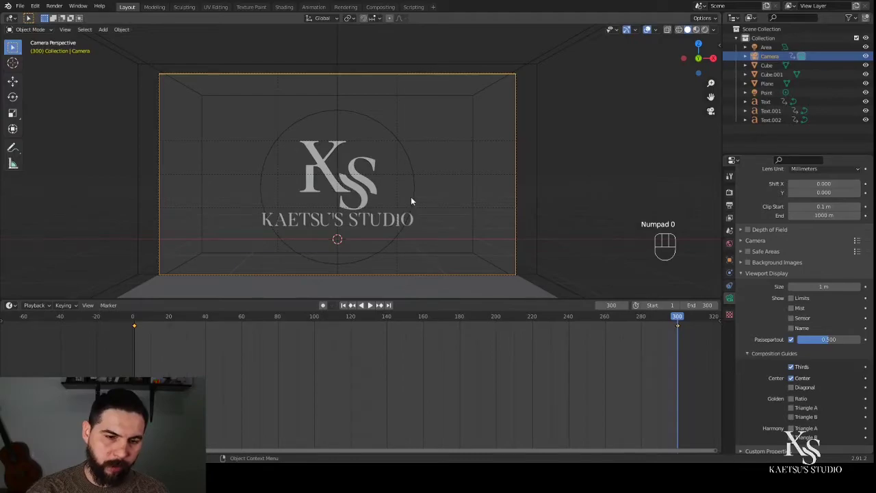
Step: Scrub the animation from frame 300 back to frame 1 in a side view, and show the camera's lens settings
scroll(578, 198, "down", 3)
middle_click_drag(579, 197, 434, 299)
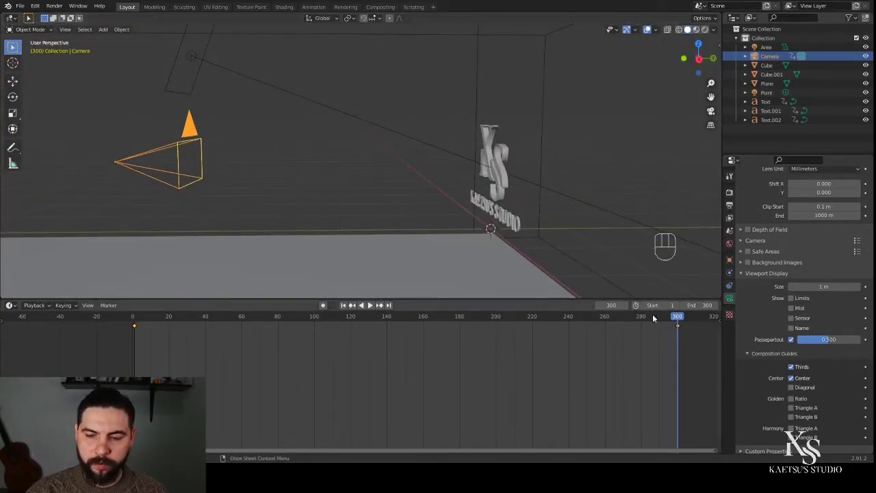
left_click_drag(677, 316, 134, 330)
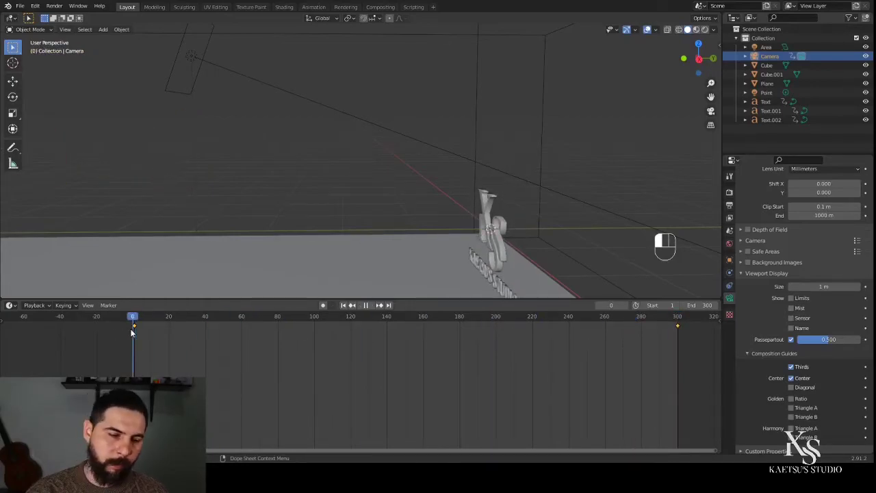
key("space")
scroll(198, 270, "down", 8)
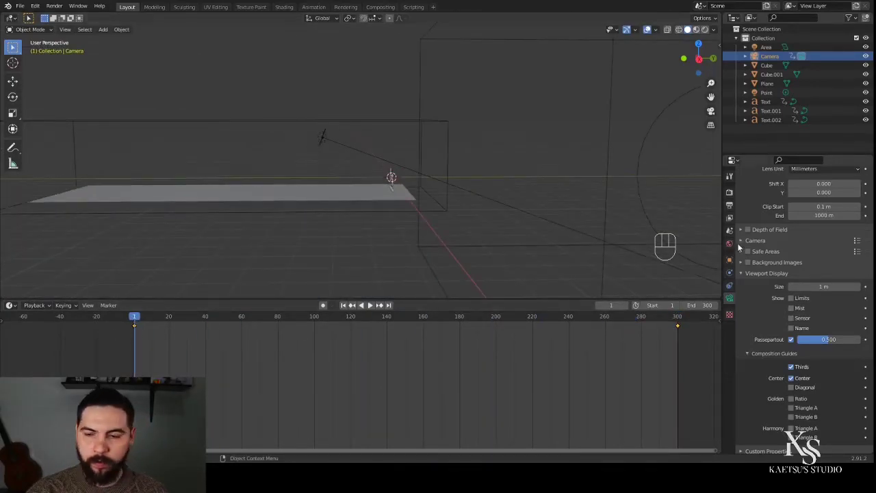
scroll(792, 236, "up", 4)
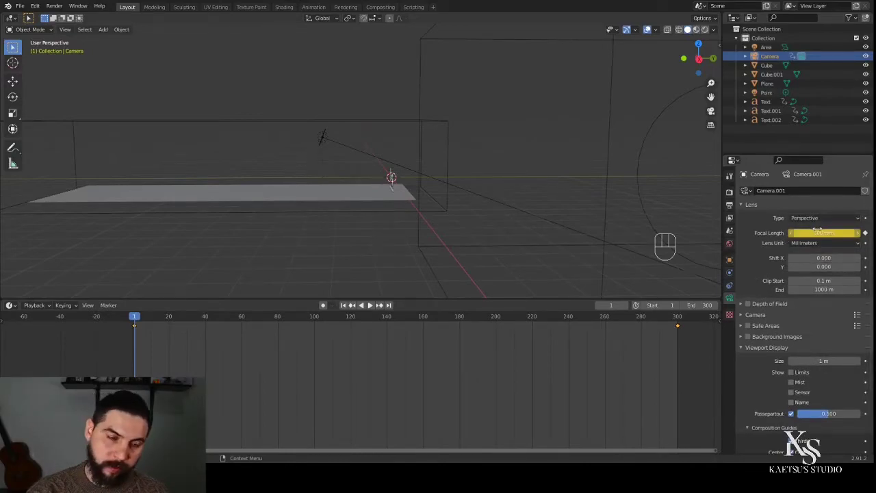
Step: Try to move the camera along the Y axis at frame 1 in camera view, and undo the move
middle_click_drag(541, 225, 369, 206)
key("KP_0")
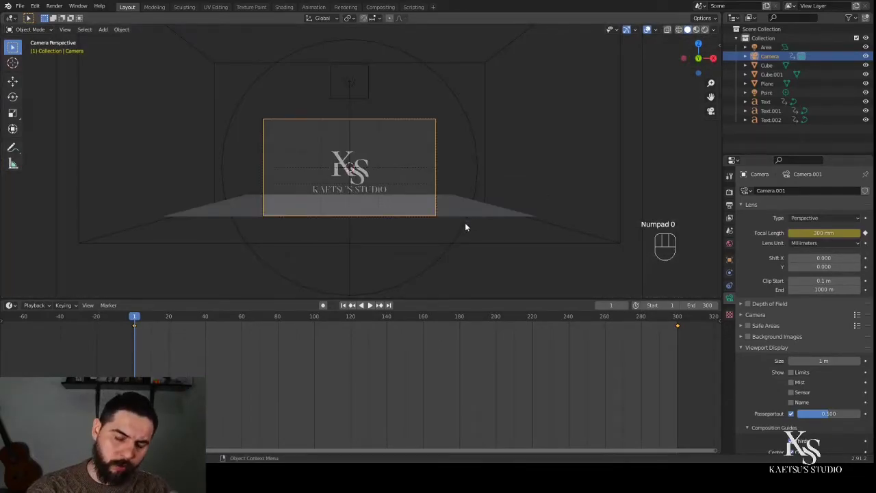
key("g")
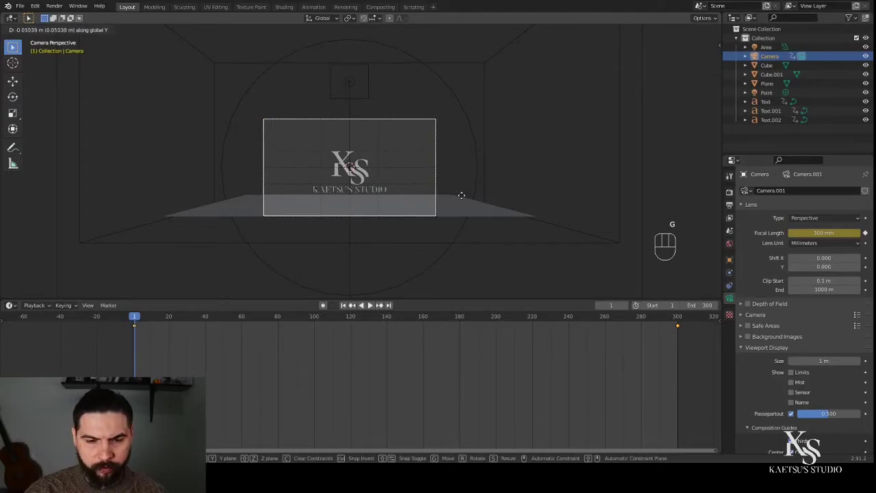
left_click(310, 127)
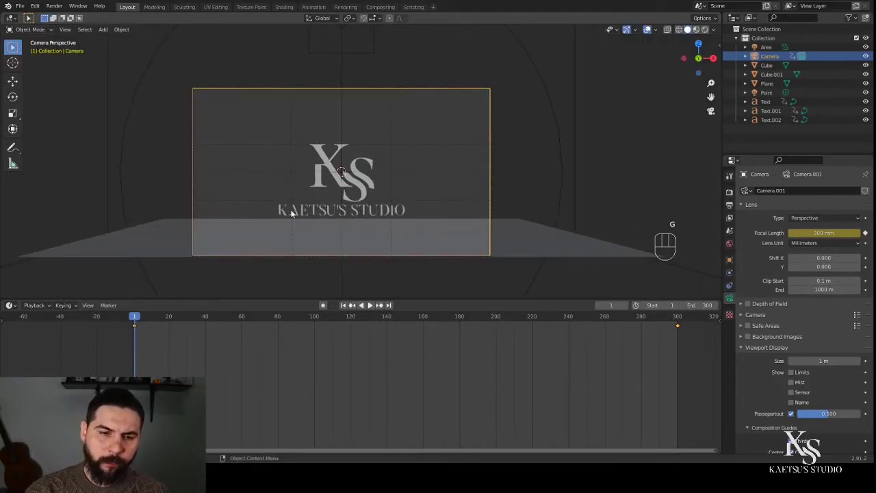
key("ctrl+z")
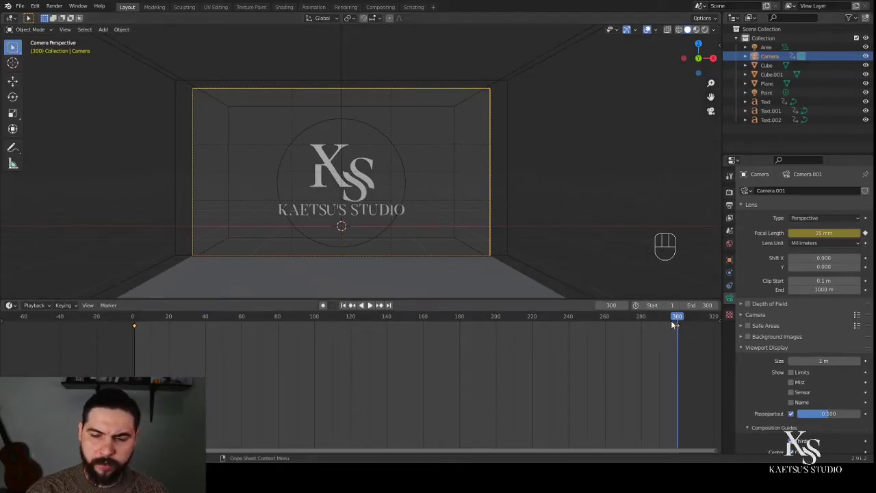
Step: Go to frame 299, select the floor plane and inspect its placement below the texts in front view
left_click_drag(676, 316, 675, 335)
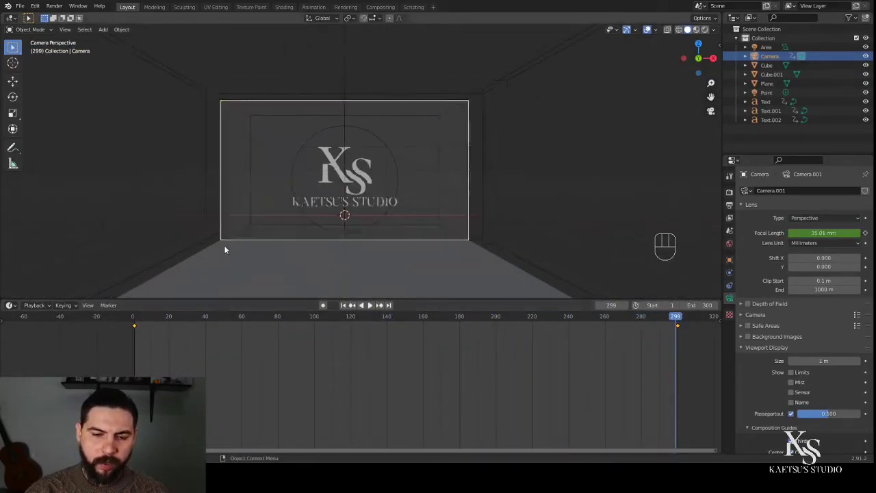
left_click(335, 262)
middle_click_drag(335, 262, 417, 266)
key("KP_3")
key("KP_1")
scroll(417, 266, "down", 8)
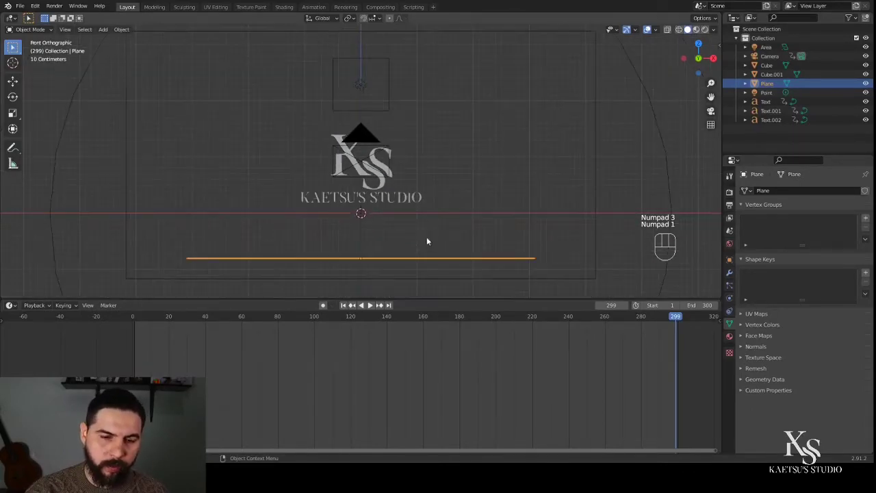
Step: Select the camera together with the KAETSU'S STUDIO text and the area light, and go to frame 300
middle_click_drag(411, 197, 342, 160)
left_click(344, 164)
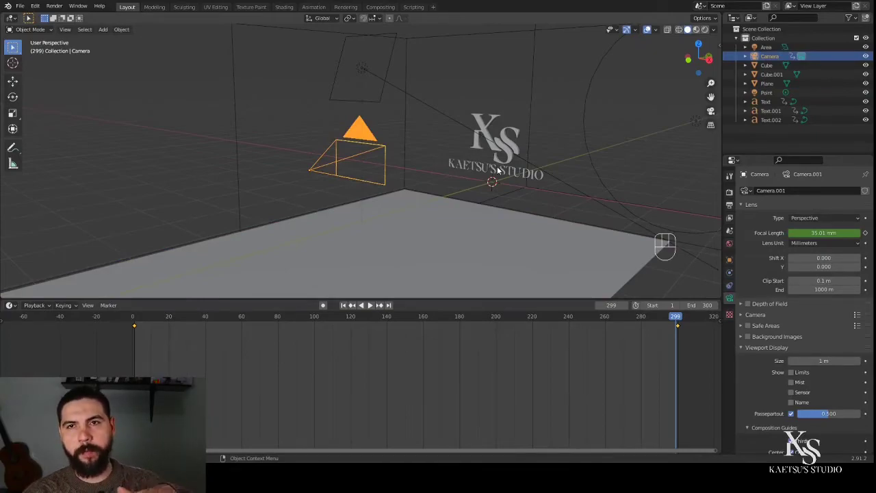
middle_click_drag(421, 230, 456, 218)
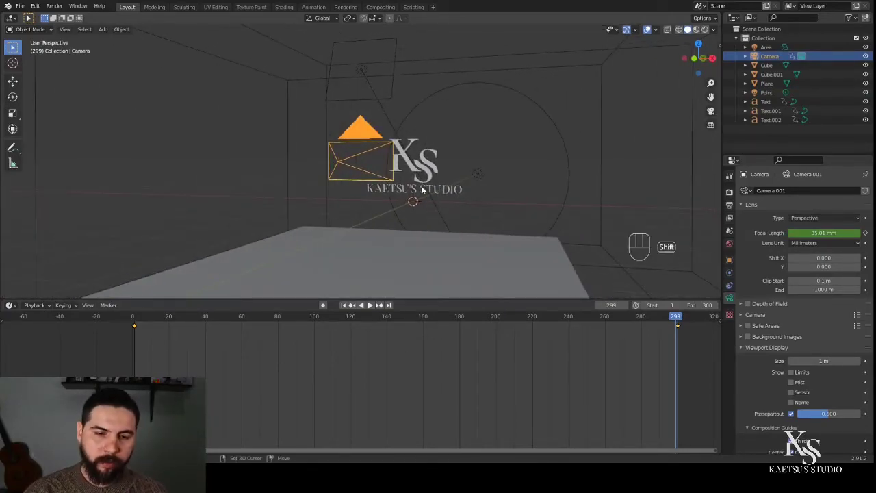
left_click(422, 185, "shift")
left_click(423, 184, "shift")
left_click_drag(676, 316, 676, 317)
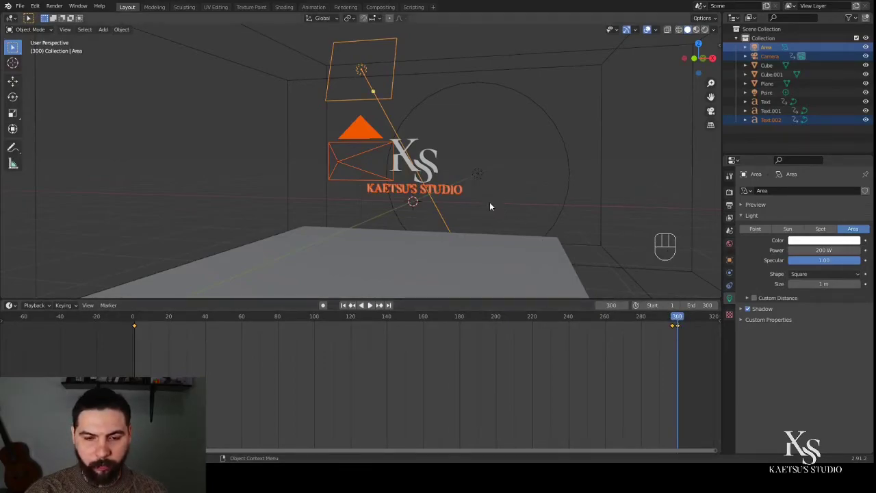
Step: Select only the floor plane and change the 3D Viewport to the Shader Editor
left_click(647, 204)
middle_click_drag(610, 209, 335, 242)
left_click(297, 249)
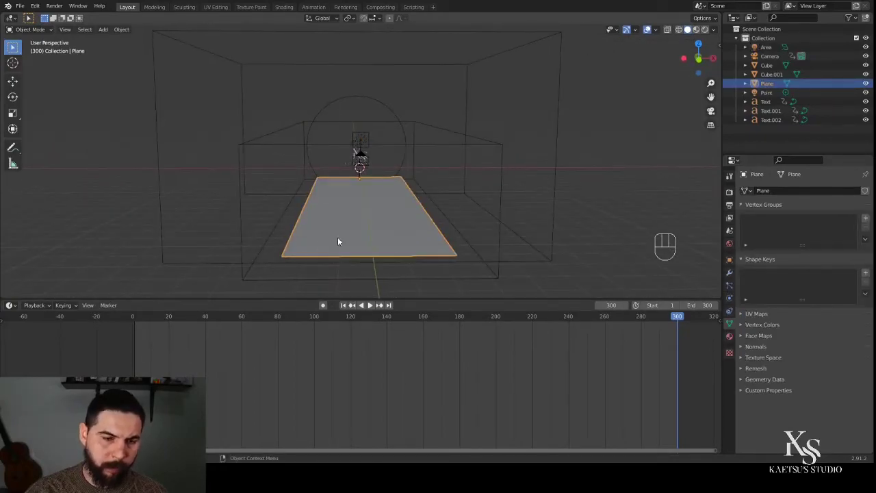
left_click(11, 29)
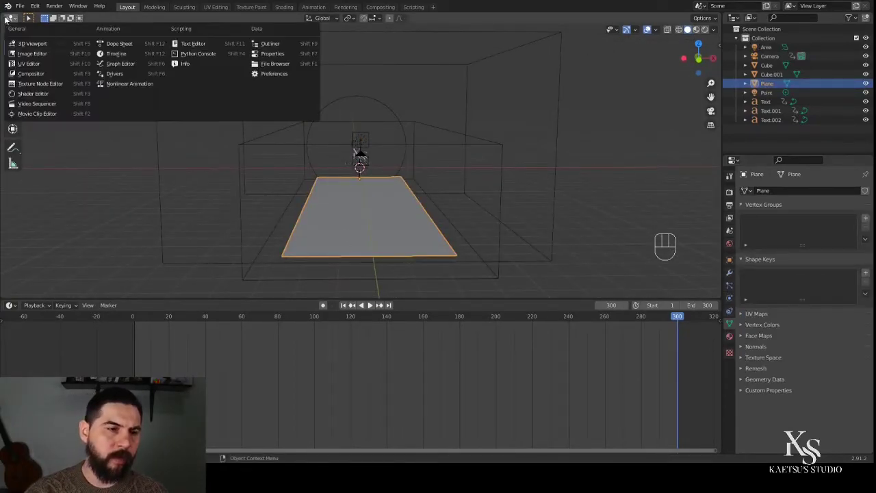
left_click(32, 93)
Step: Examine the floor material's Principled BSDF and the node chains feeding its roughness and normal
middle_click_drag(200, 254, 359, 228)
scroll(463, 183, "up", 3)
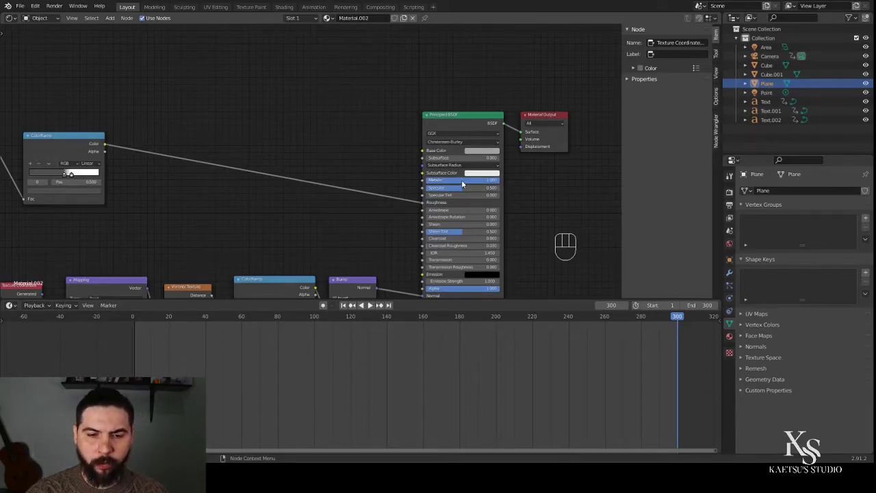
scroll(467, 180, "down", 2)
scroll(338, 188, "down", 2)
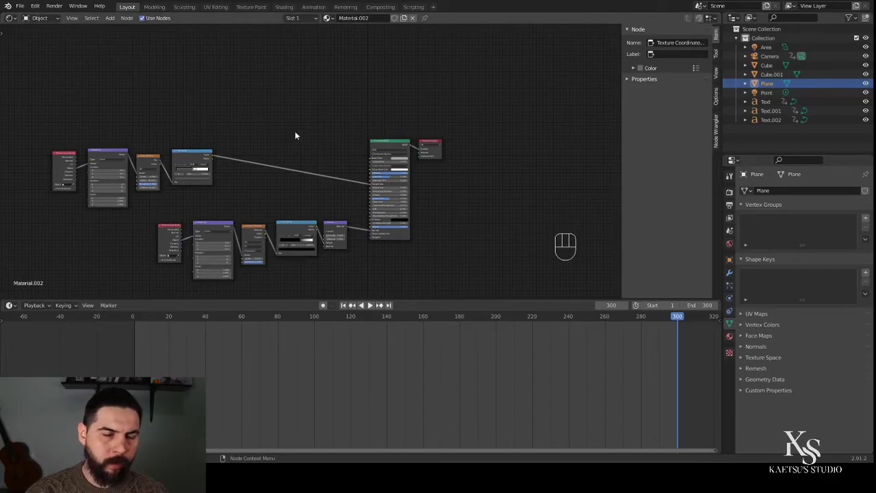
left_click(9, 18)
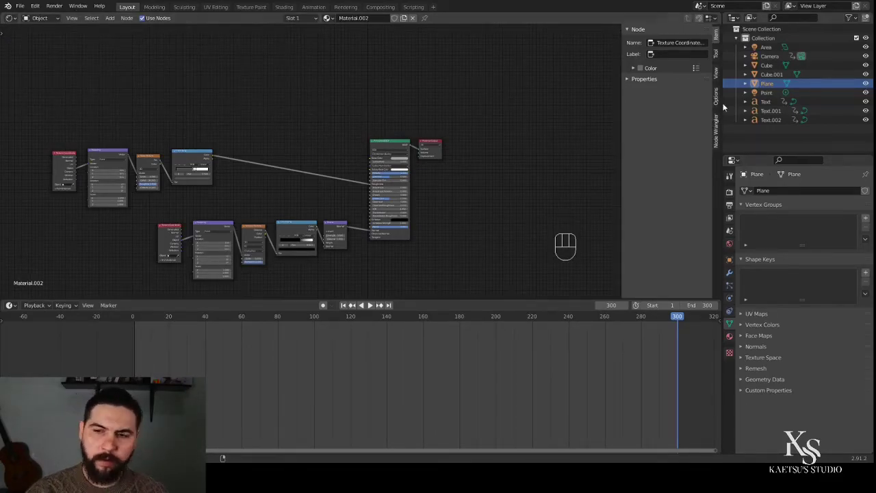
Step: Select the smoke cube and examine the gradient, noise, mapping and ColorRamp nodes of its volume material
left_click(766, 65)
scroll(431, 236, "up", 2)
middle_click_drag(431, 235, 414, 187)
scroll(314, 161, "up", 5)
middle_click_drag(131, 141, 236, 83)
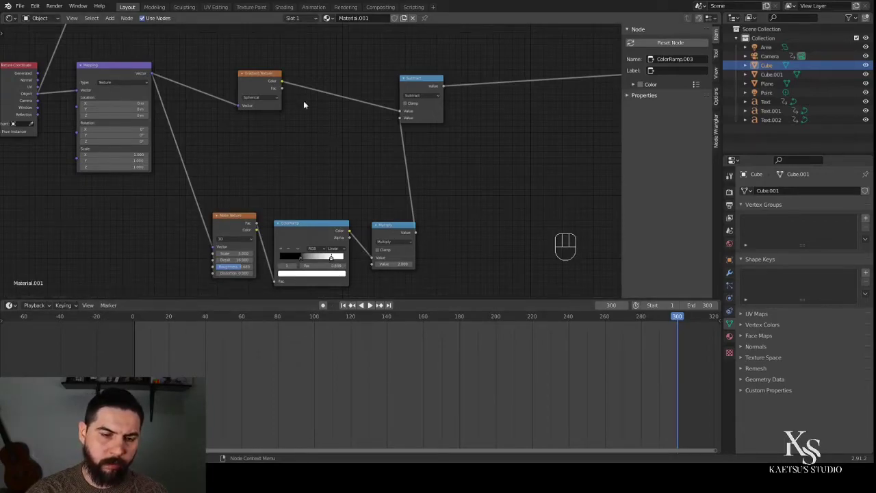
scroll(272, 141, "down", 5)
middle_click_drag(187, 49, 165, 163)
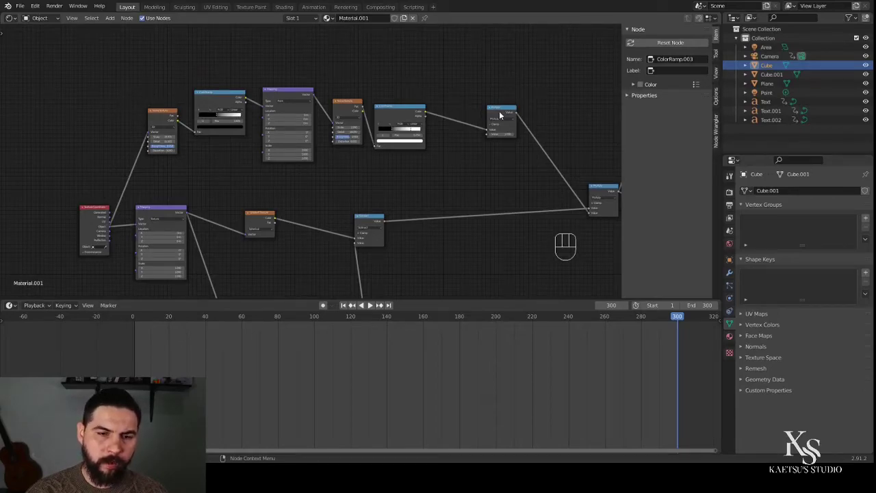
middle_click_drag(428, 209, 419, 275)
scroll(402, 235, "up", 3)
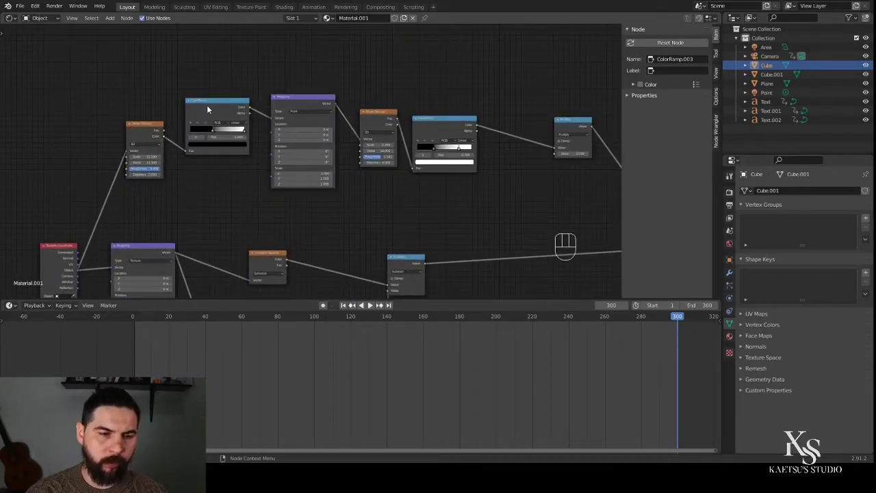
Step: Examine the smoke material's Multiply nodes, red ColorRamp and Principled Volume up to the Material Output
middle_click_drag(510, 163, 197, 69)
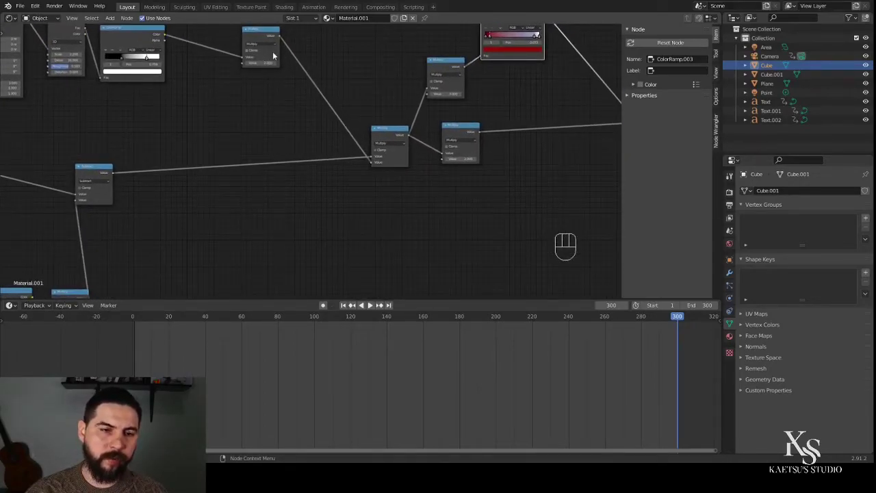
middle_click_drag(258, 88, 251, 158)
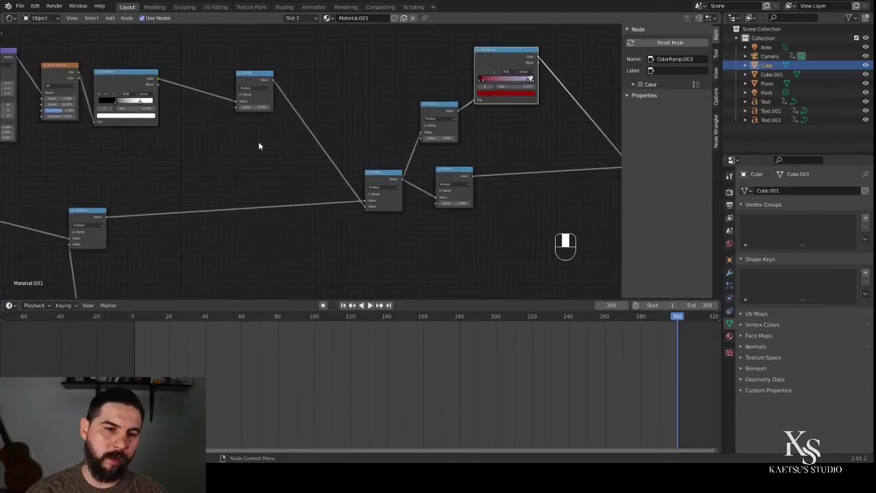
middle_click_drag(333, 231, 327, 163)
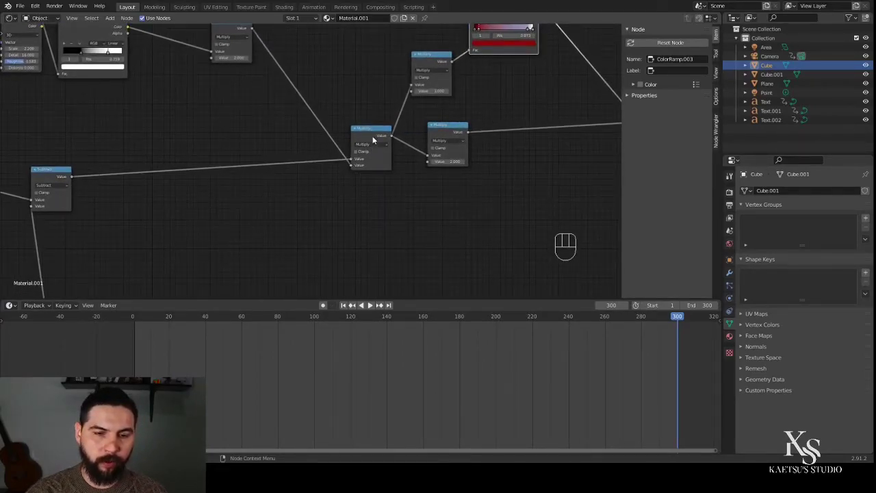
middle_click_drag(448, 213, 161, 203)
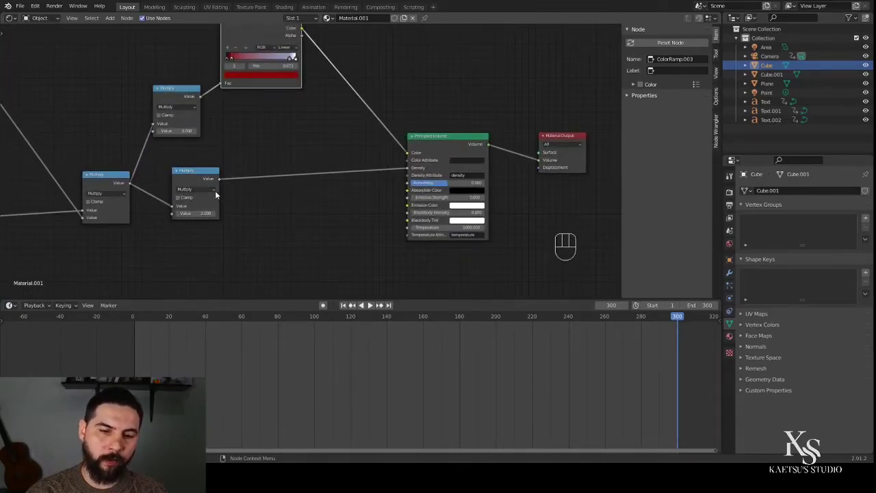
middle_click_drag(311, 118, 322, 178)
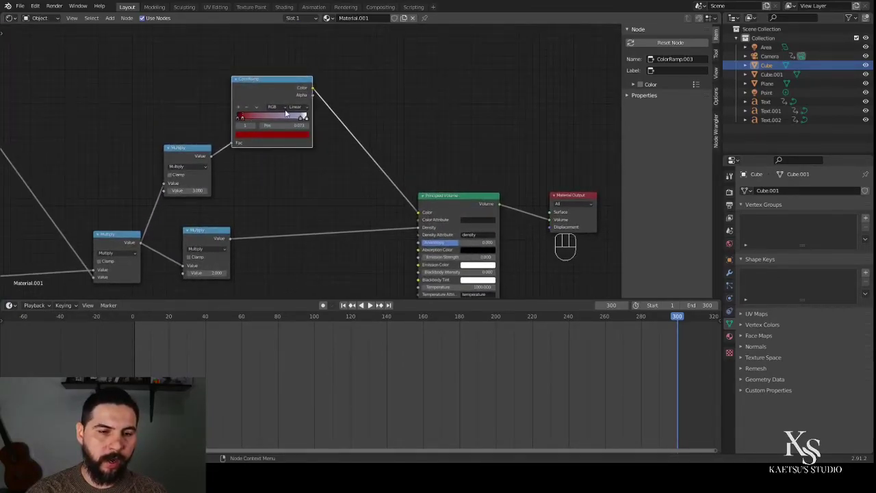
scroll(309, 159, "down", 2)
left_click(11, 19)
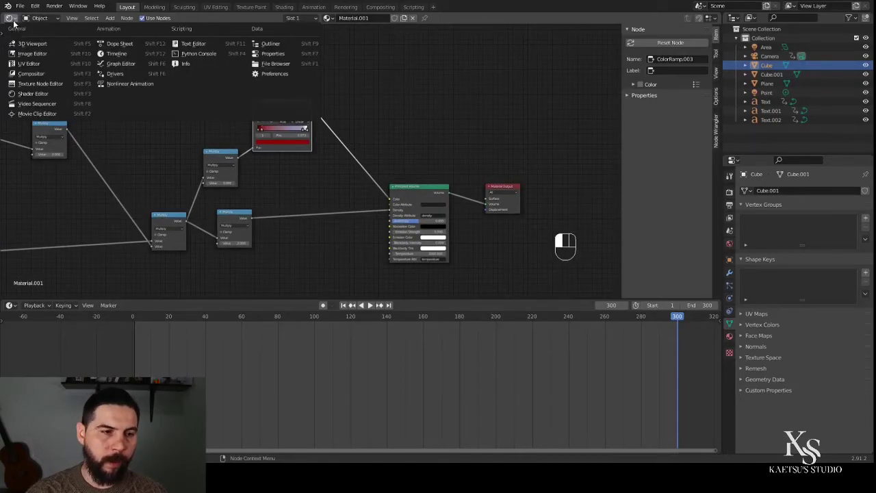
Step: Bring the smoke cube's whole node tree into view and keep the smoke cube selected
left_click_drag(762, 76, 763, 78)
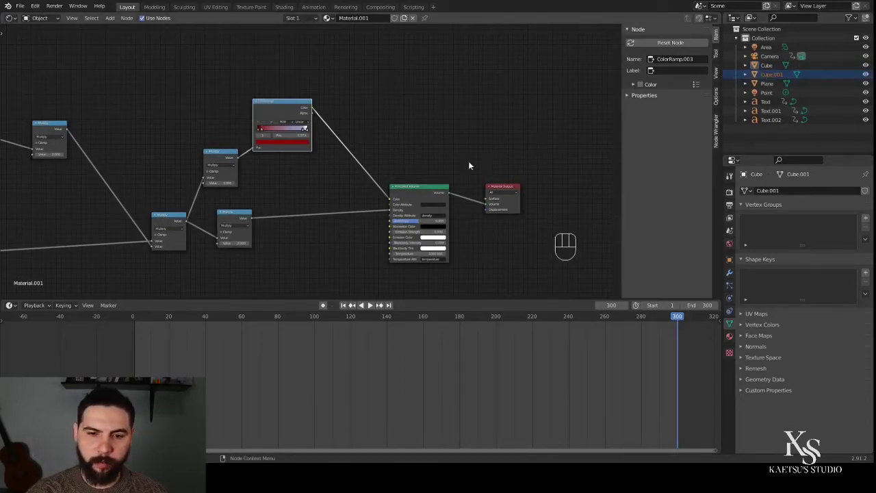
scroll(318, 187, "down", 9)
middle_click_drag(175, 223, 395, 183)
middle_click_drag(318, 196, 241, 206)
scroll(240, 206, "up", 1)
left_click(763, 66)
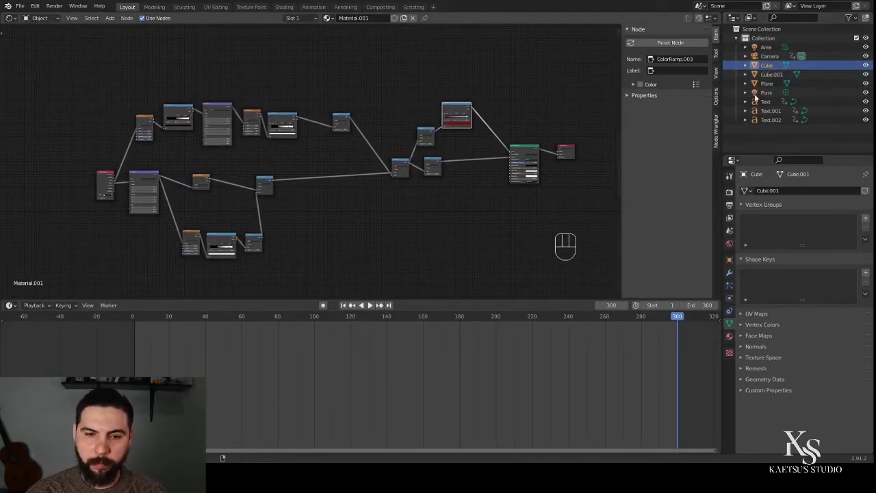
Step: Select Cube.001 and examine the Principled Volume settings of its material
left_click(767, 74)
scroll(382, 216, "up", 9)
middle_click_drag(376, 168, 378, 114)
scroll(377, 116, "up", 2)
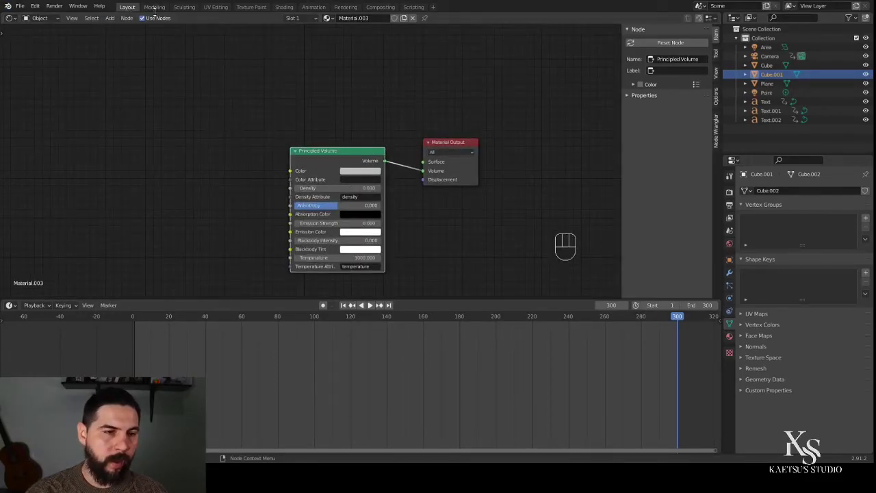
Step: Change the Shader Editor back to the 3D Viewport and select the area light above the camera
left_click(10, 18)
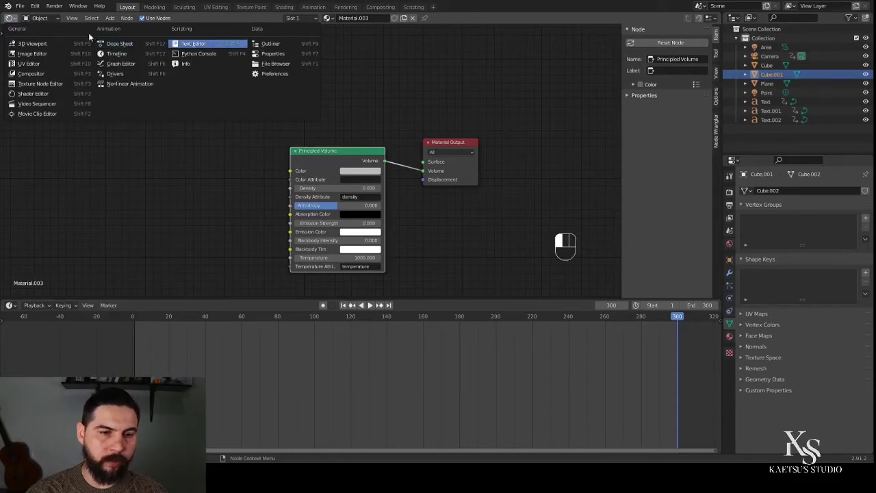
left_click(17, 43)
scroll(483, 218, "down", 3)
middle_click_drag(483, 218, 324, 233)
scroll(349, 216, "up", 3)
middle_click_drag(371, 205, 372, 139)
scroll(371, 139, "up", 3)
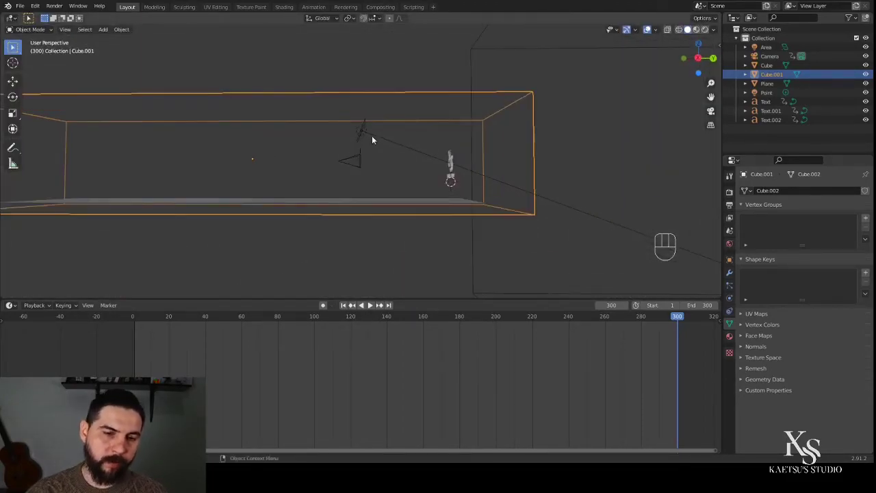
left_click(361, 117)
scroll(413, 158, "down", 5)
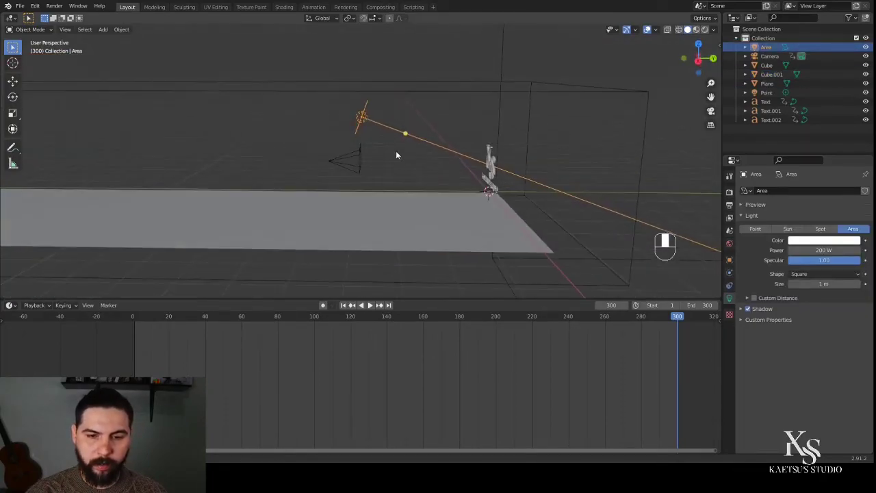
Step: Select the point light behind the logo and scrub through its keyframes from frame 300 back to 280
mouse_move(602, 158)
middle_mouse_down()
mouse_move(506, 187)
mouse_move(581, 186)
mouse_move(606, 155)
mouse_move(601, 167)
middle_mouse_up()
left_click(595, 180)
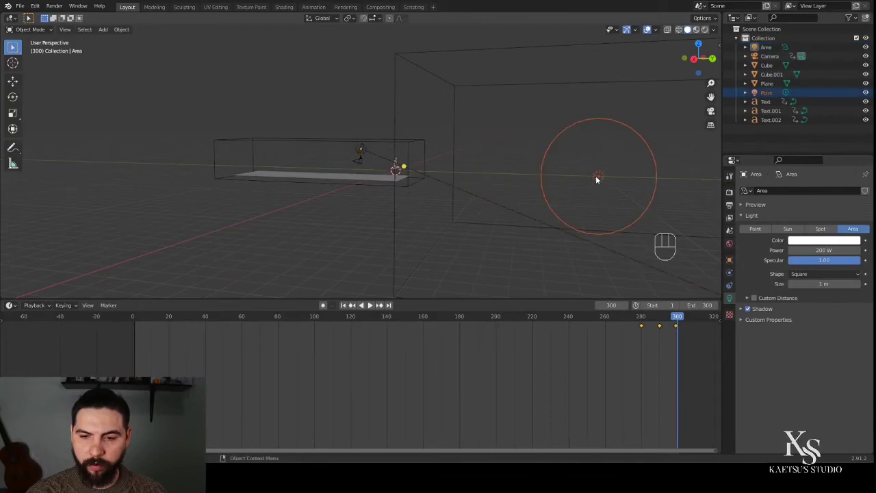
scroll(636, 260, "up", 1)
left_click_drag(679, 318, 640, 320)
middle_click_drag(572, 266, 397, 211, "shift")
left_click_drag(640, 317, 657, 322)
middle_click_drag(423, 203, 313, 145)
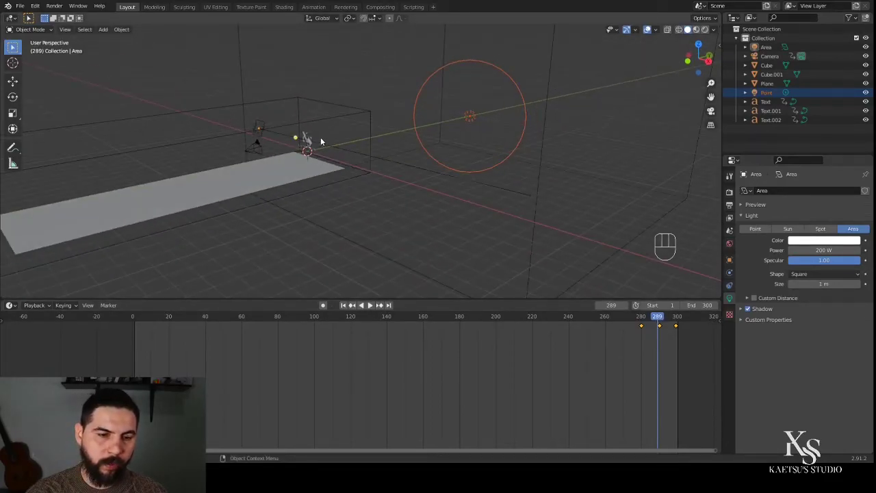
Step: Select the logo's letter S at frame 280 and show its F-curve modifiers in a Graph Editor replacing the Timeline
left_click(316, 149)
left_click_drag(658, 319, 640, 320)
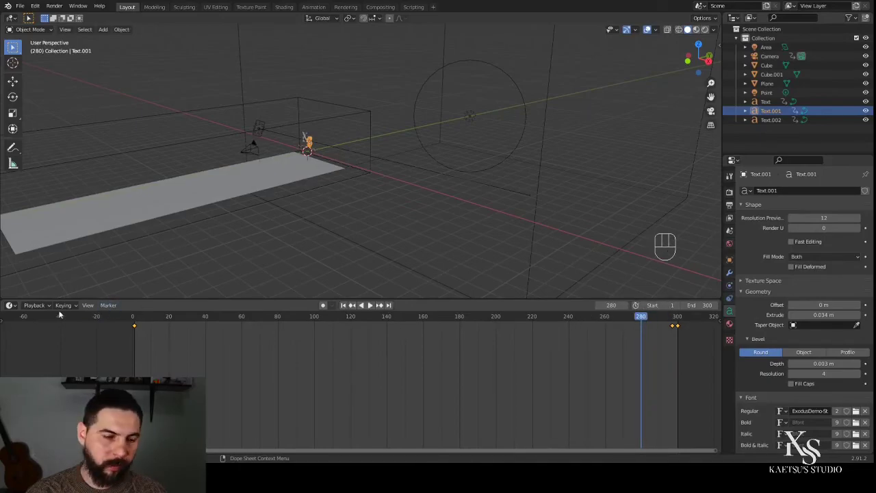
left_click(15, 305)
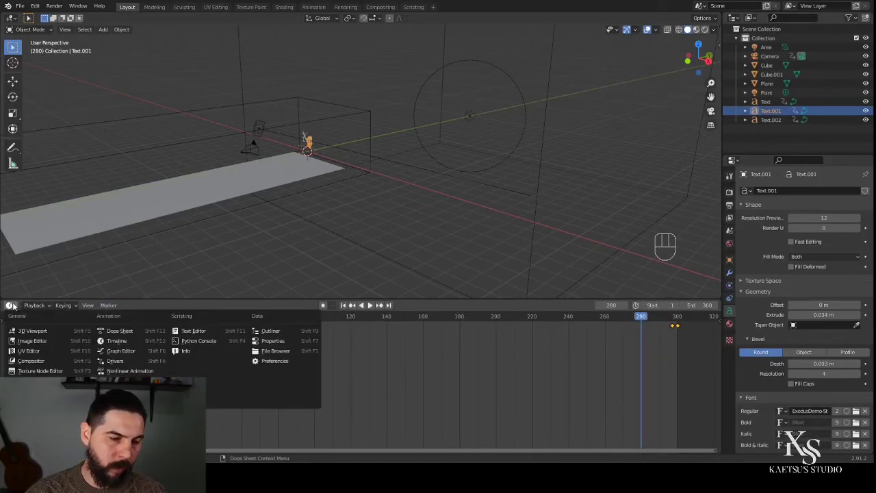
left_click(121, 350)
key("n")
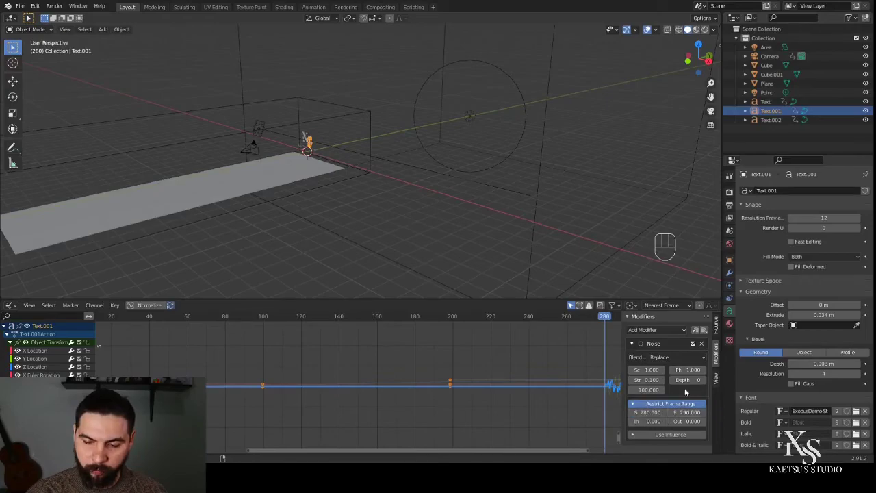
Step: Preview the shake through the camera with the Noise modifier's Restrict Frame Range turned off, and turn the restriction back on
left_click(633, 403)
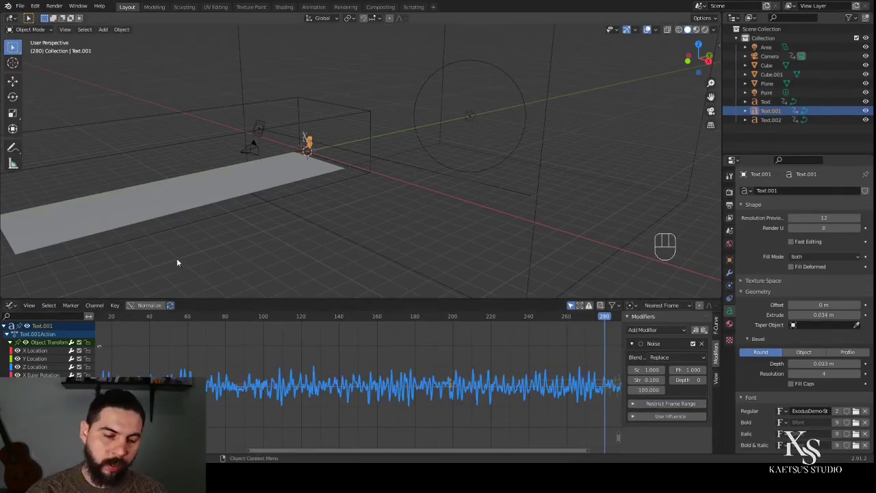
key("KP_0")
key("space")
key("space")
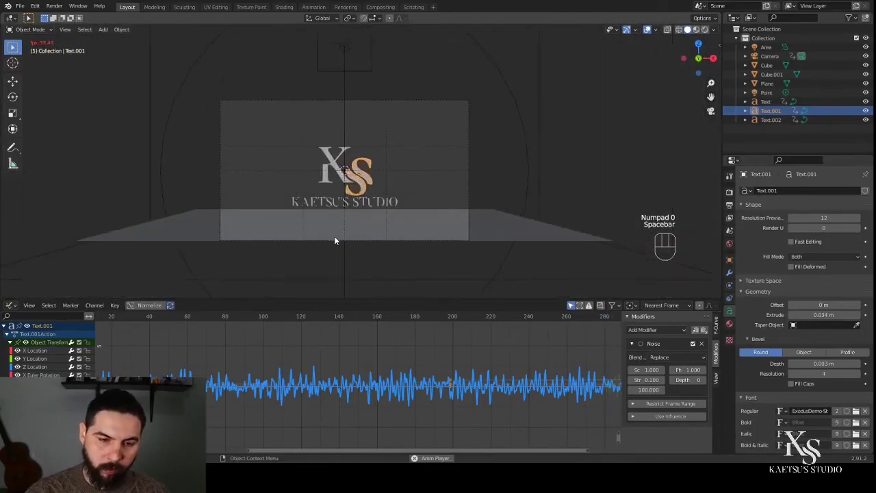
key("space")
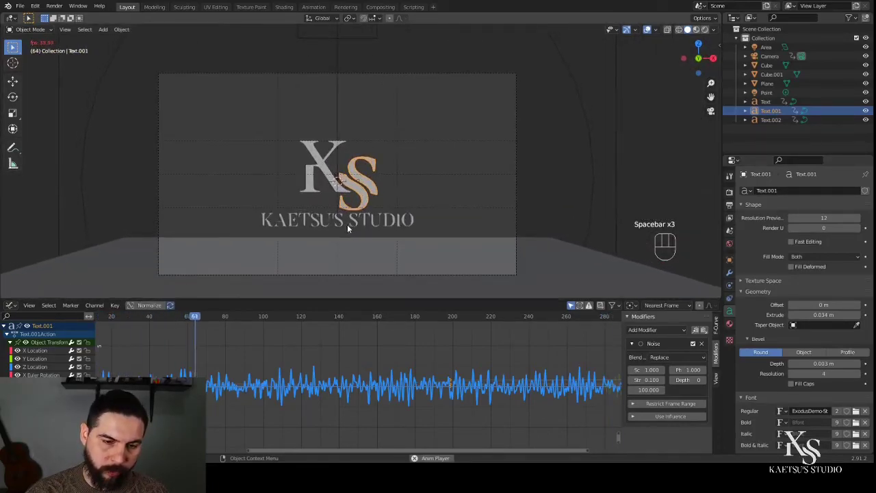
key("space")
scroll(423, 266, "down", 4)
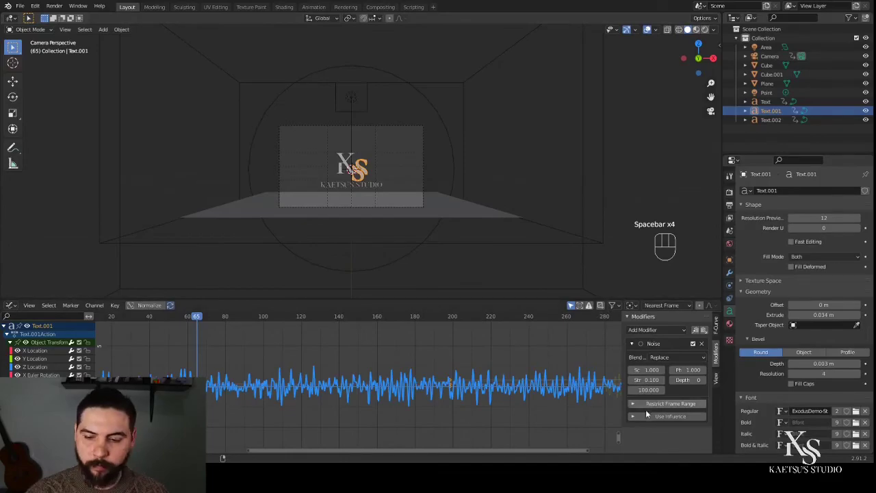
left_click(632, 403)
Step: Switch the viewport to Rendered shading and view the logo scene through the camera
scroll(477, 238, "down", 2)
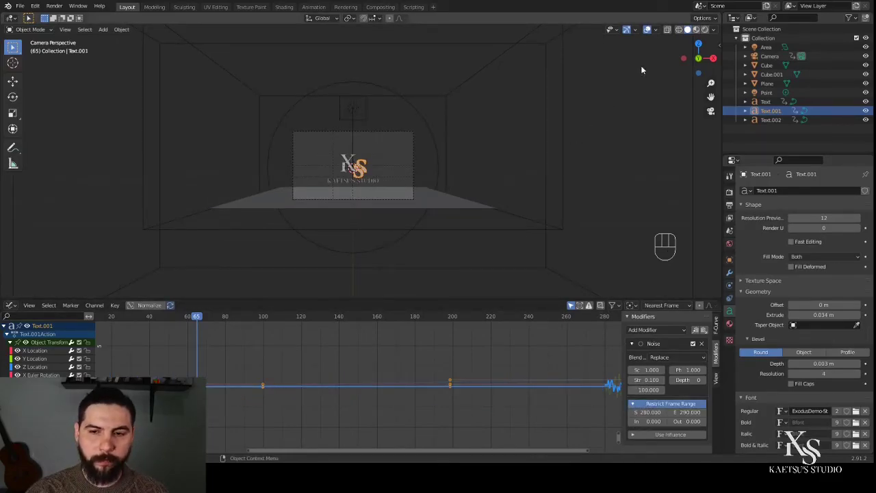
mouse_move(582, 130)
middle_mouse_down()
mouse_move(587, 139)
mouse_move(592, 127)
middle_mouse_up()
left_click(704, 29)
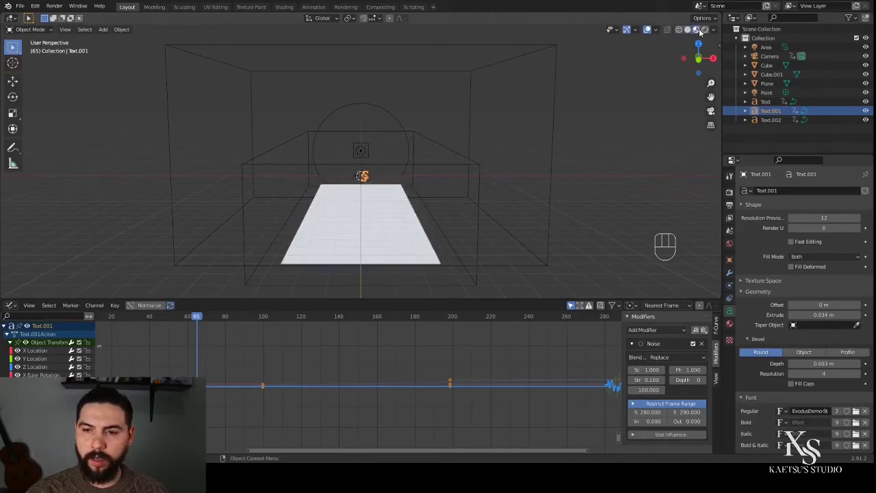
key("KP_0")
scroll(444, 233, "up", 5)
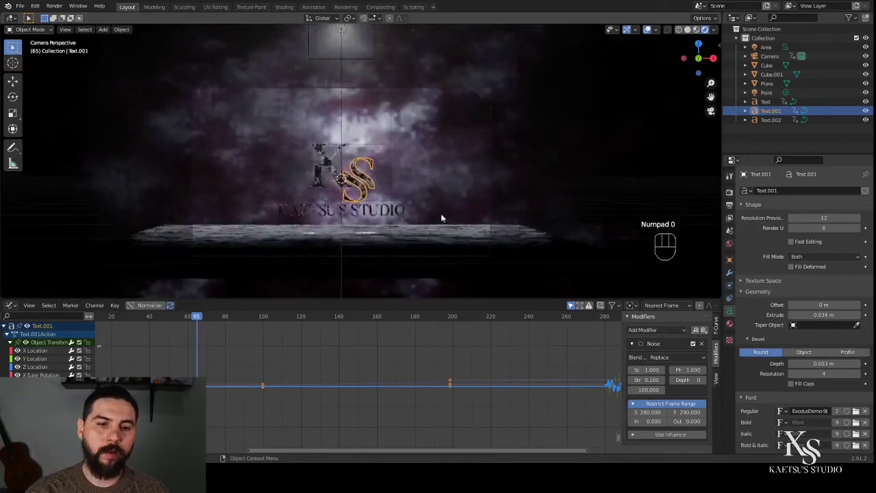